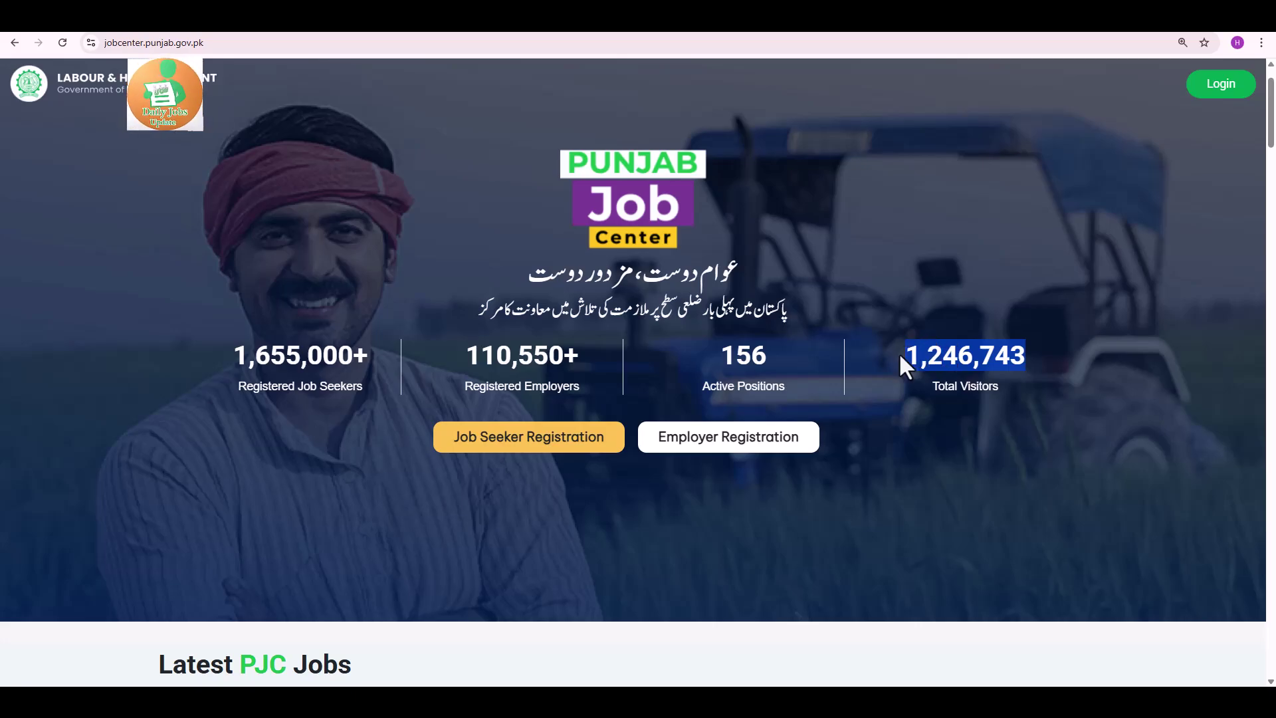
Step: Scroll down to the Latest PJC Jobs heading and highlight it
scroll(896, 394, down, 2)
scroll(896, 405, down, 2)
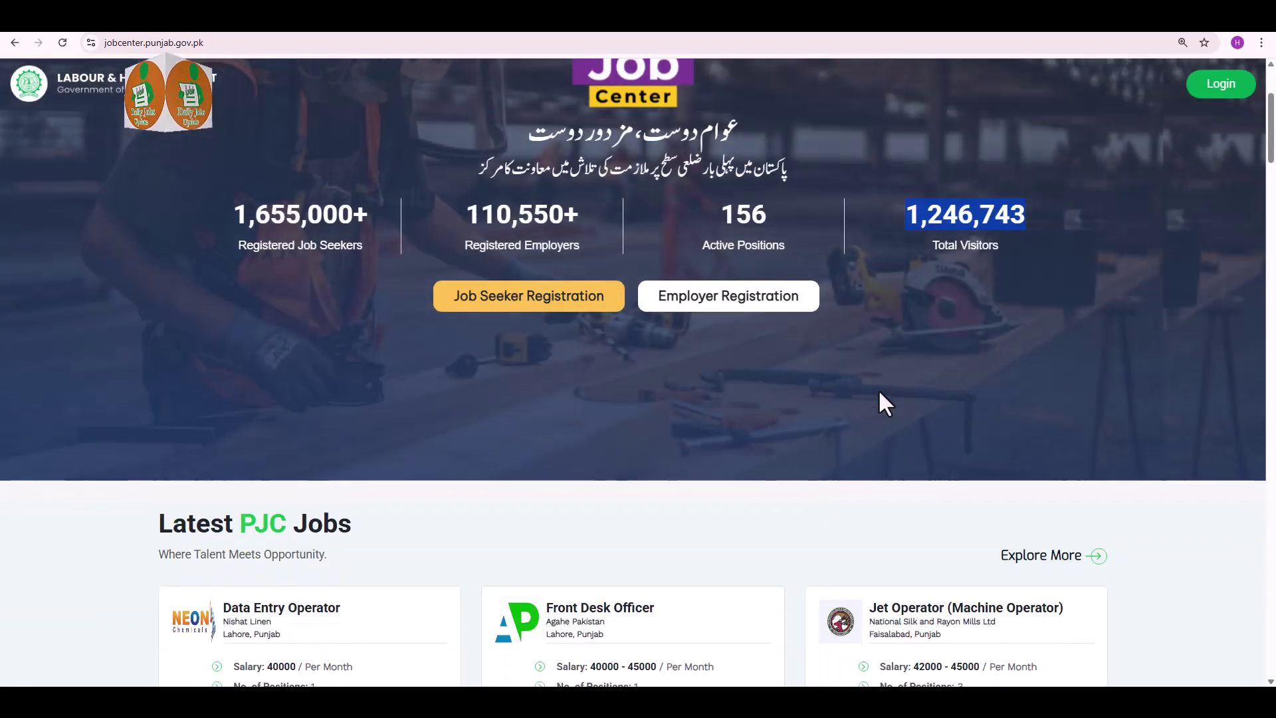
scroll(399, 336, down, 2)
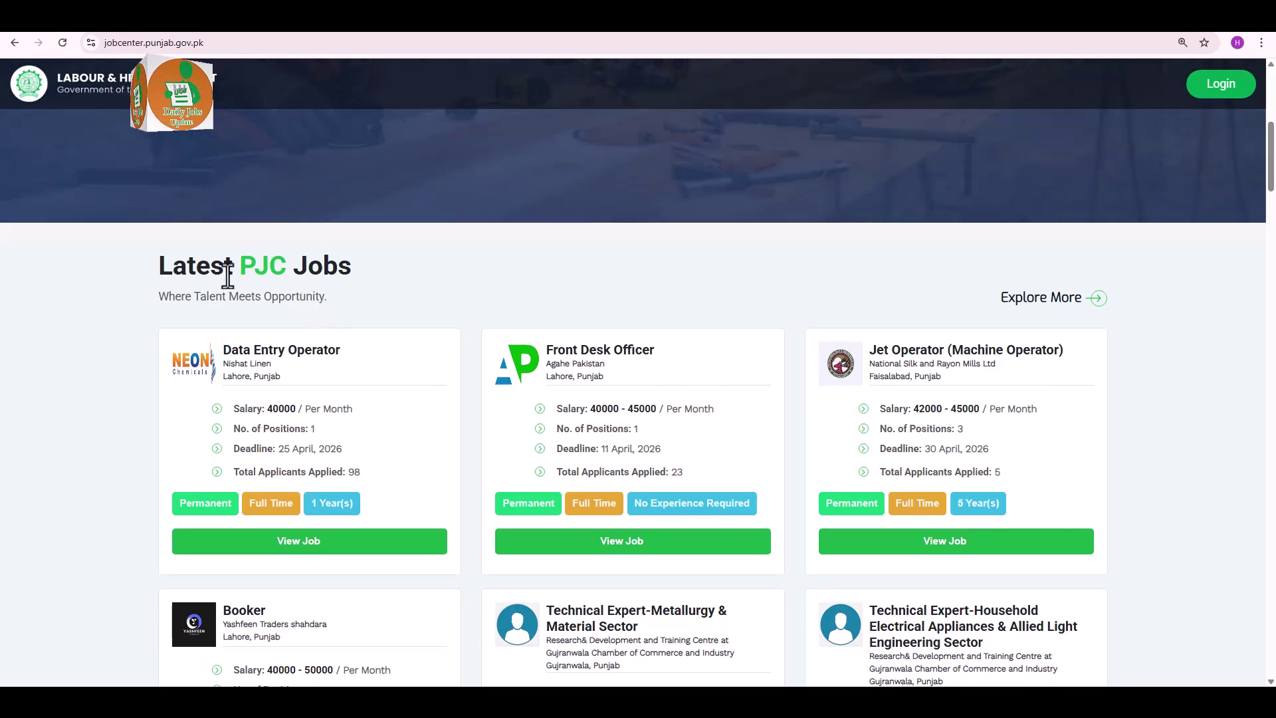
drag(157, 265, 348, 261)
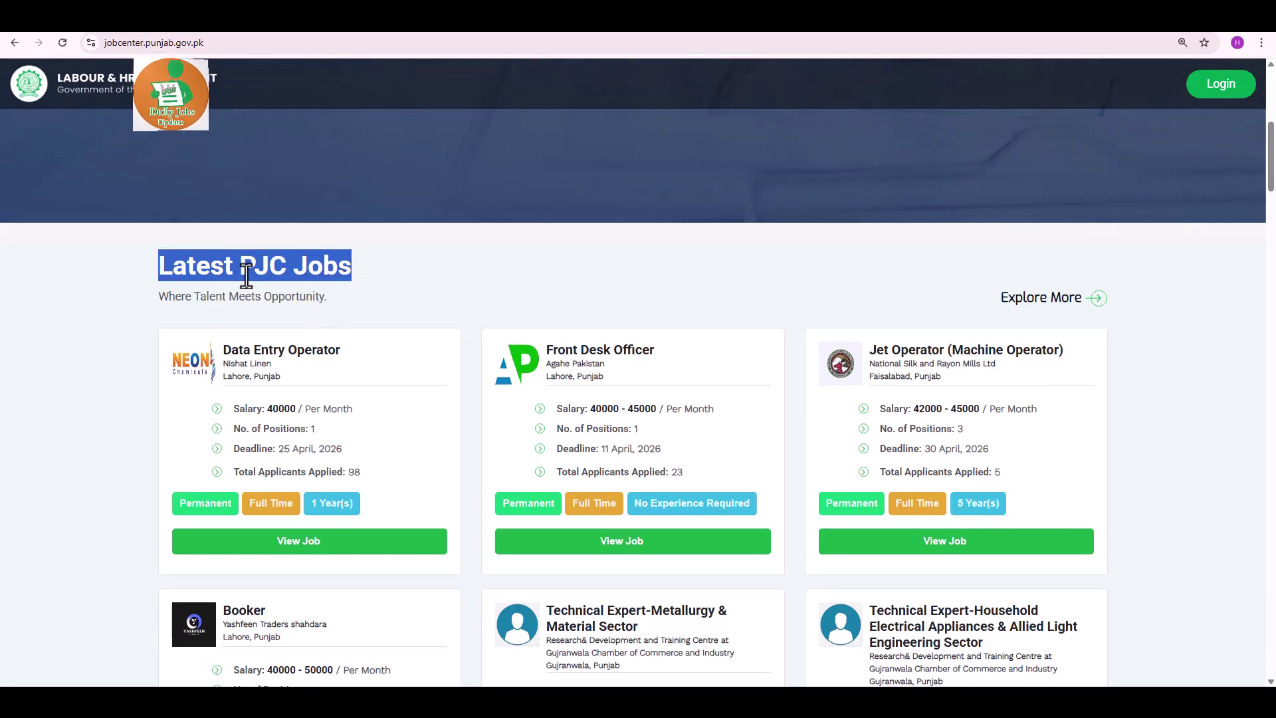
click(239, 279)
drag(147, 266, 372, 267)
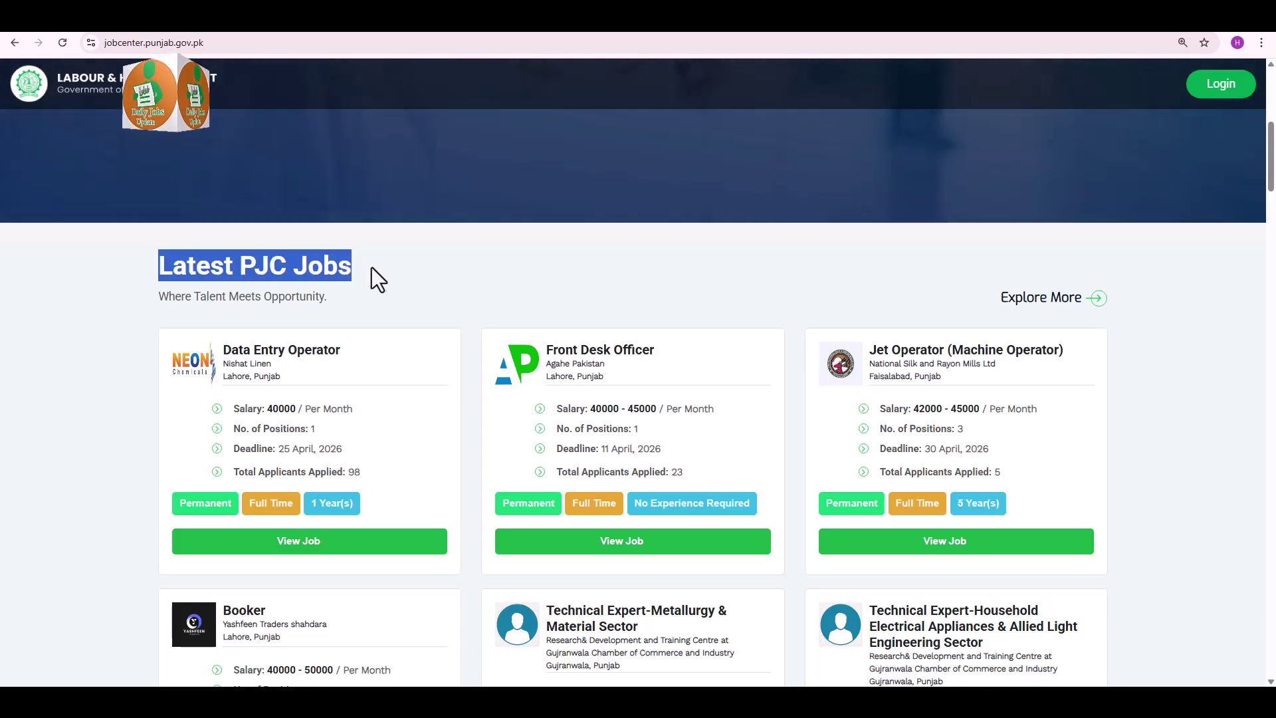
Step: Scroll through the Latest PJC Jobs listings to find the Data Entry Operator card
scroll(372, 267, down, 1)
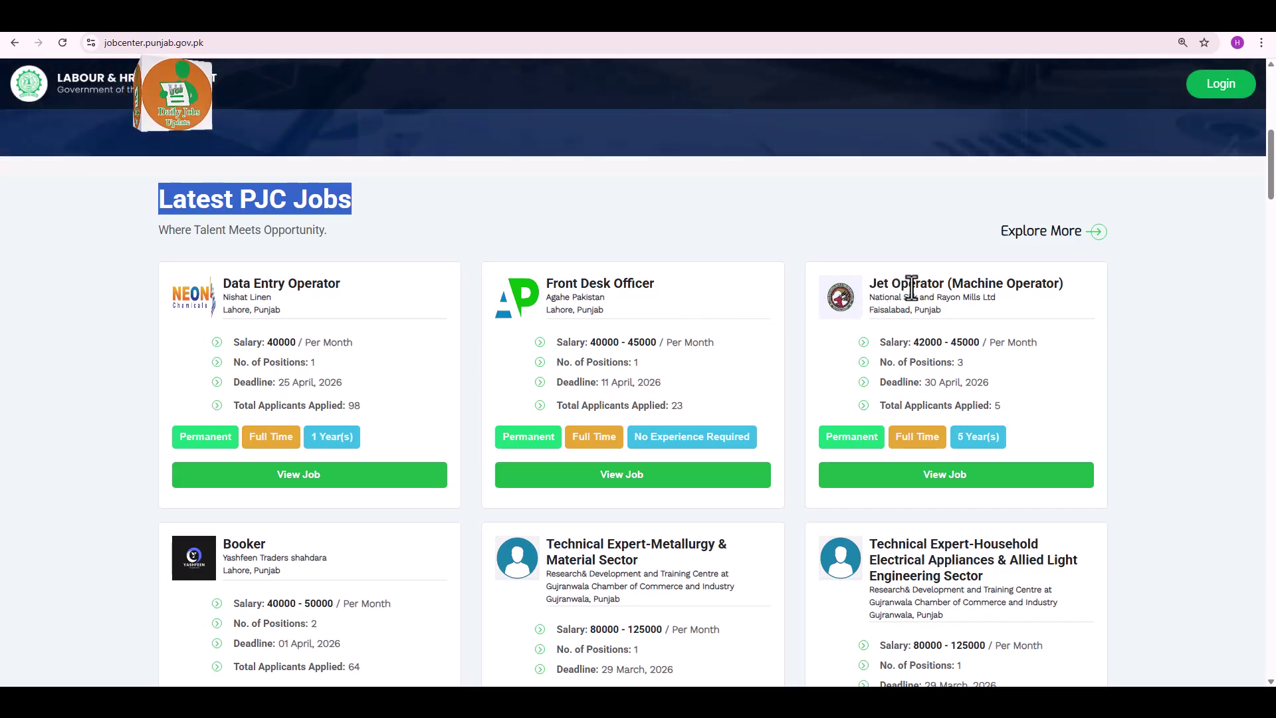
scroll(866, 307, down, 1)
scroll(866, 307, down, 1)
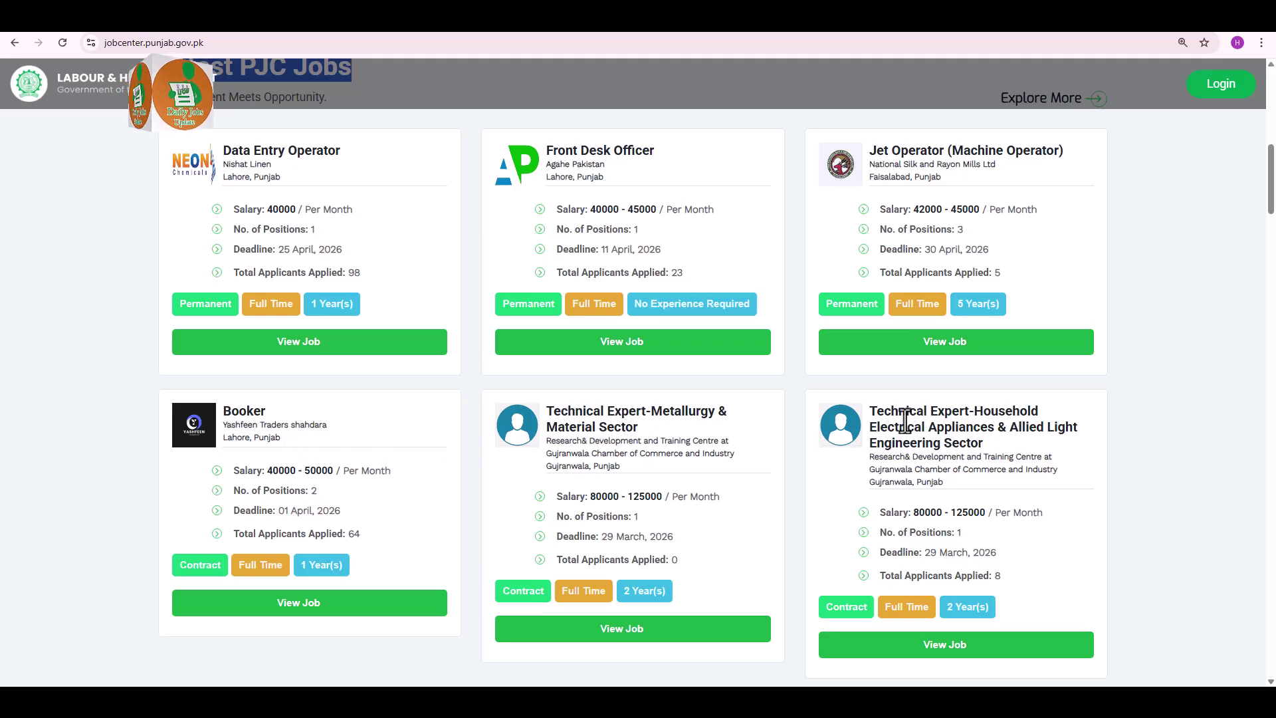
scroll(1037, 426, down, 5)
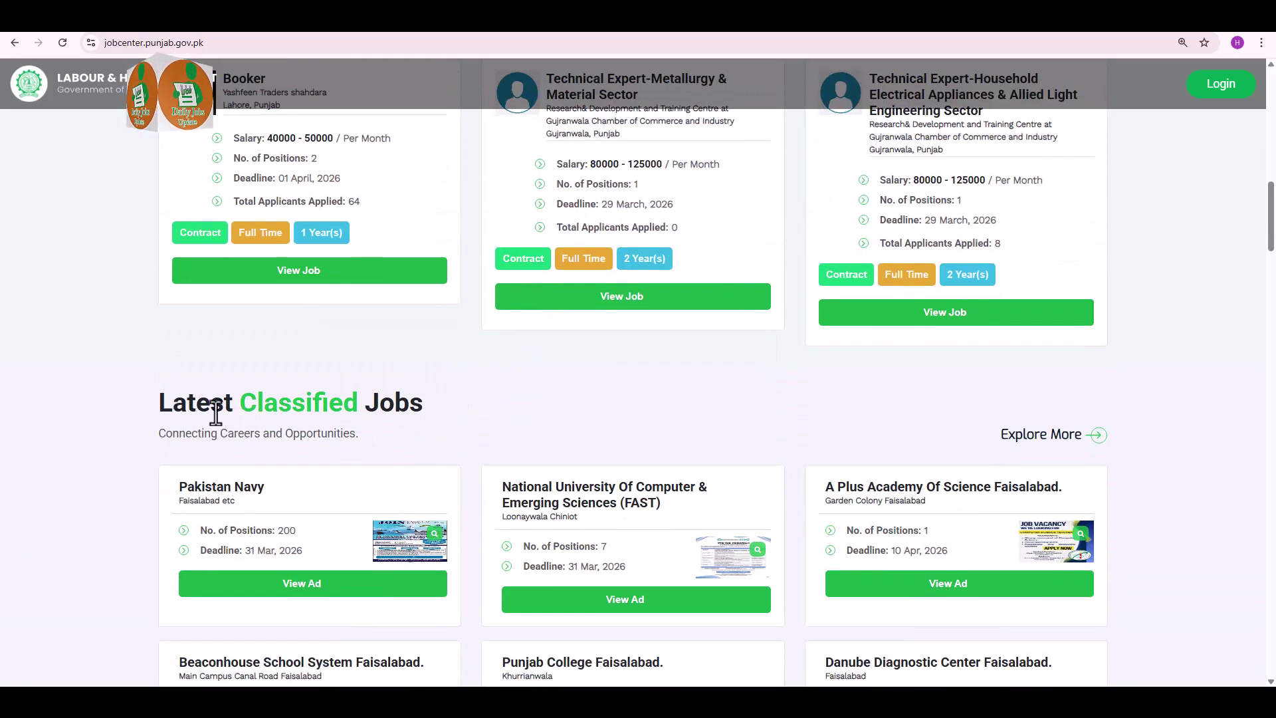
scroll(332, 426, down, 1)
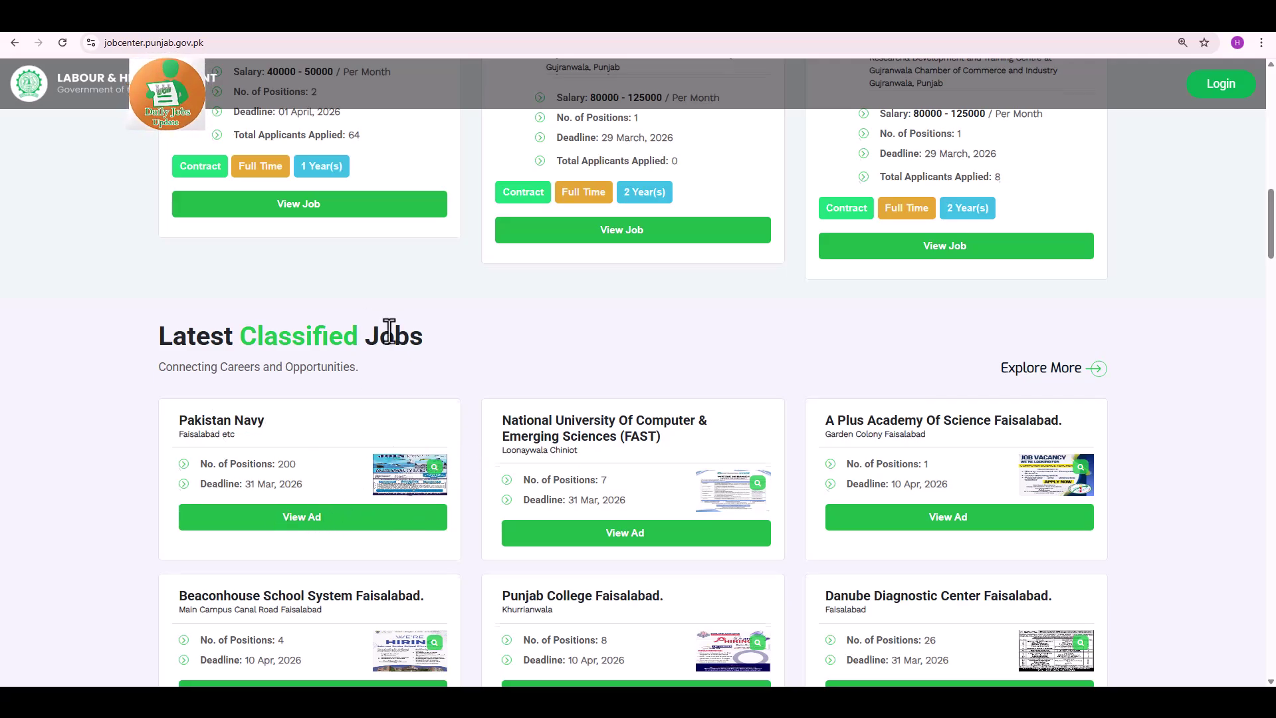
scroll(389, 331, up, 2)
scroll(433, 461, up, 5)
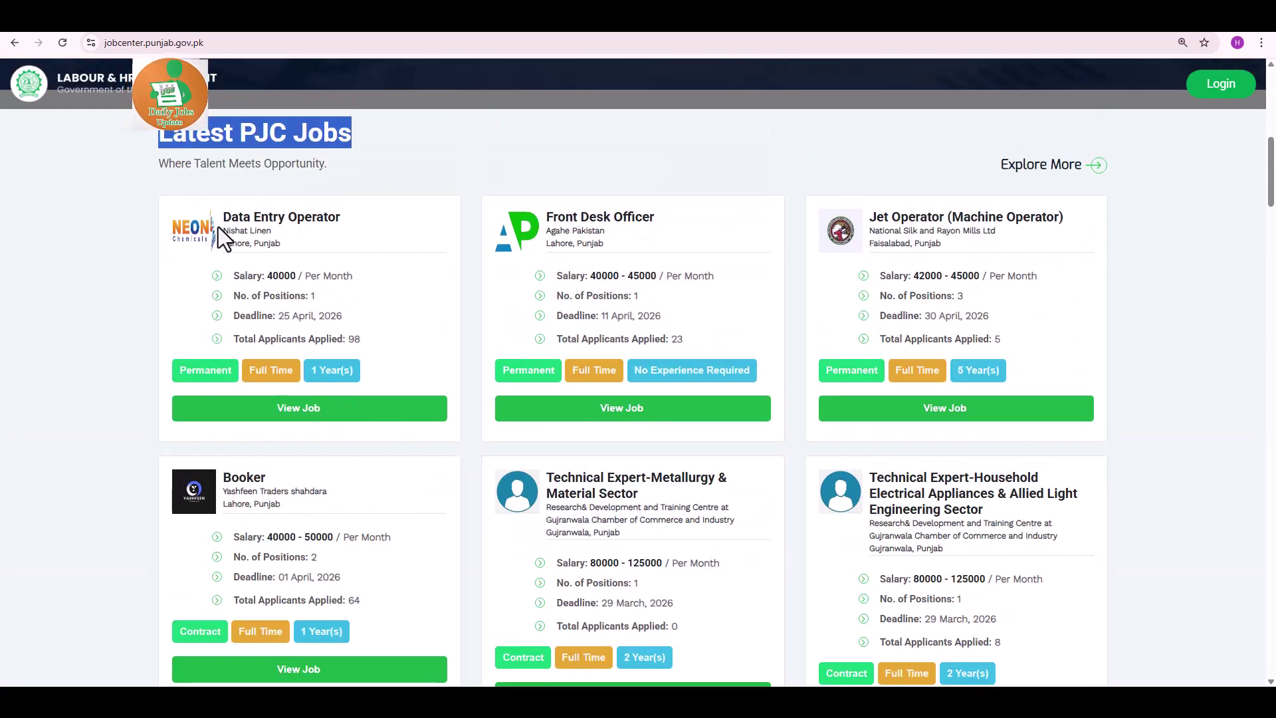
scroll(239, 233, up, 2)
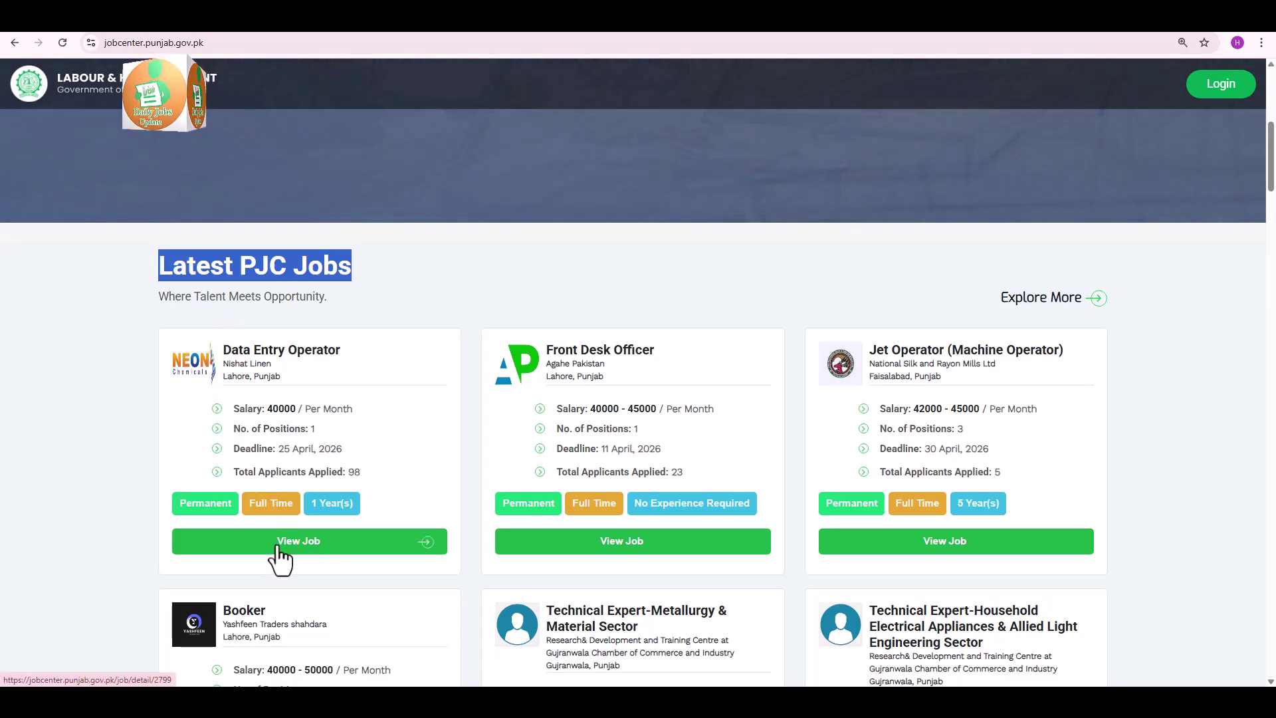
click(302, 544)
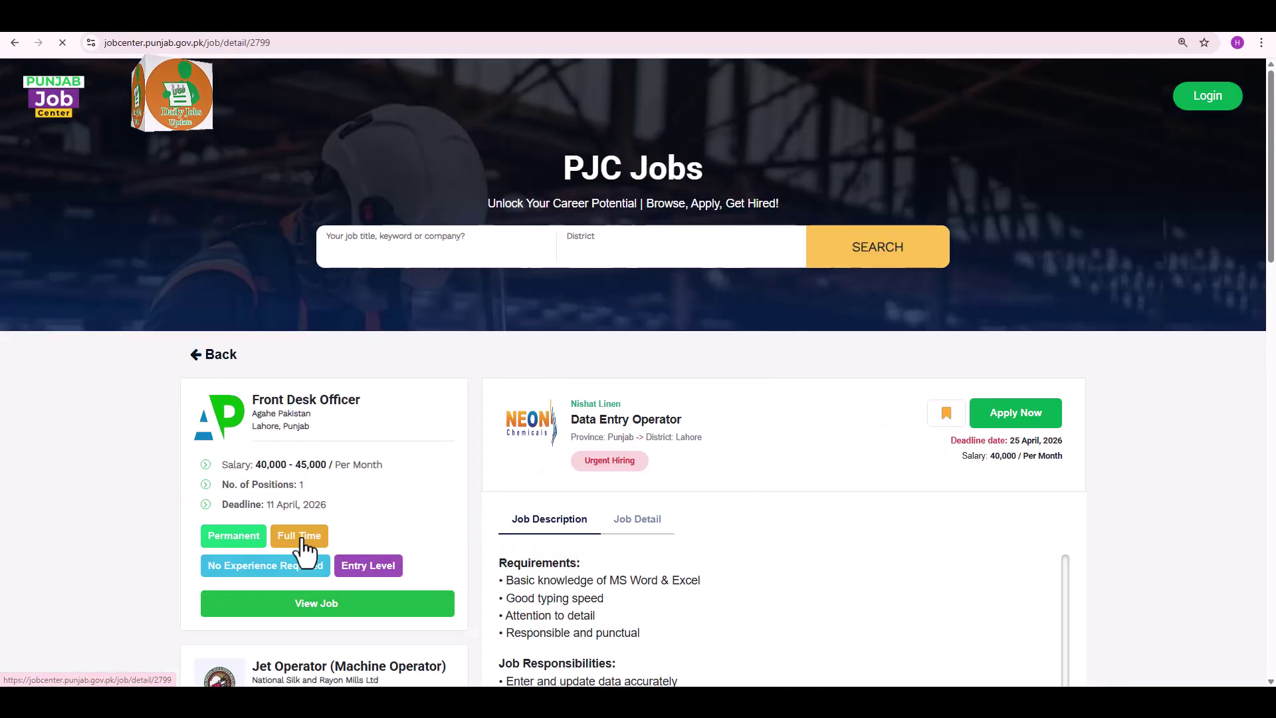
scroll(372, 472, down, 1)
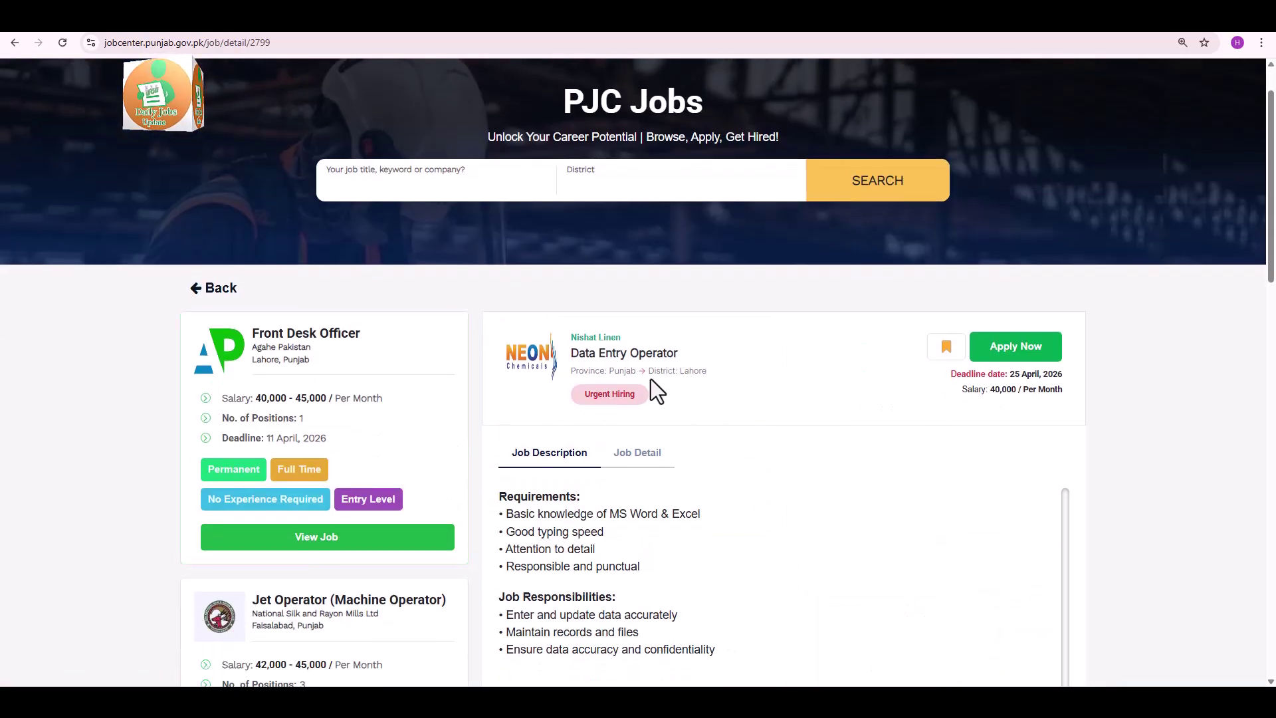
scroll(662, 352, down, 3)
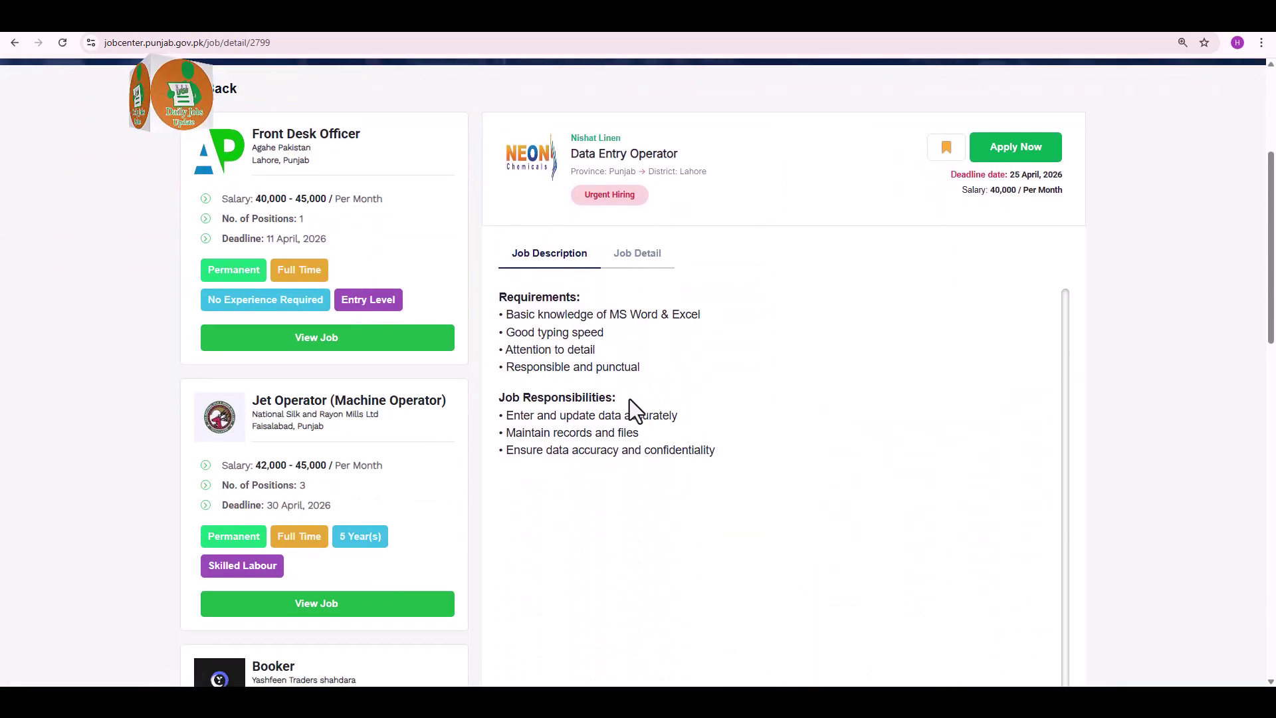
scroll(622, 399, down, 1)
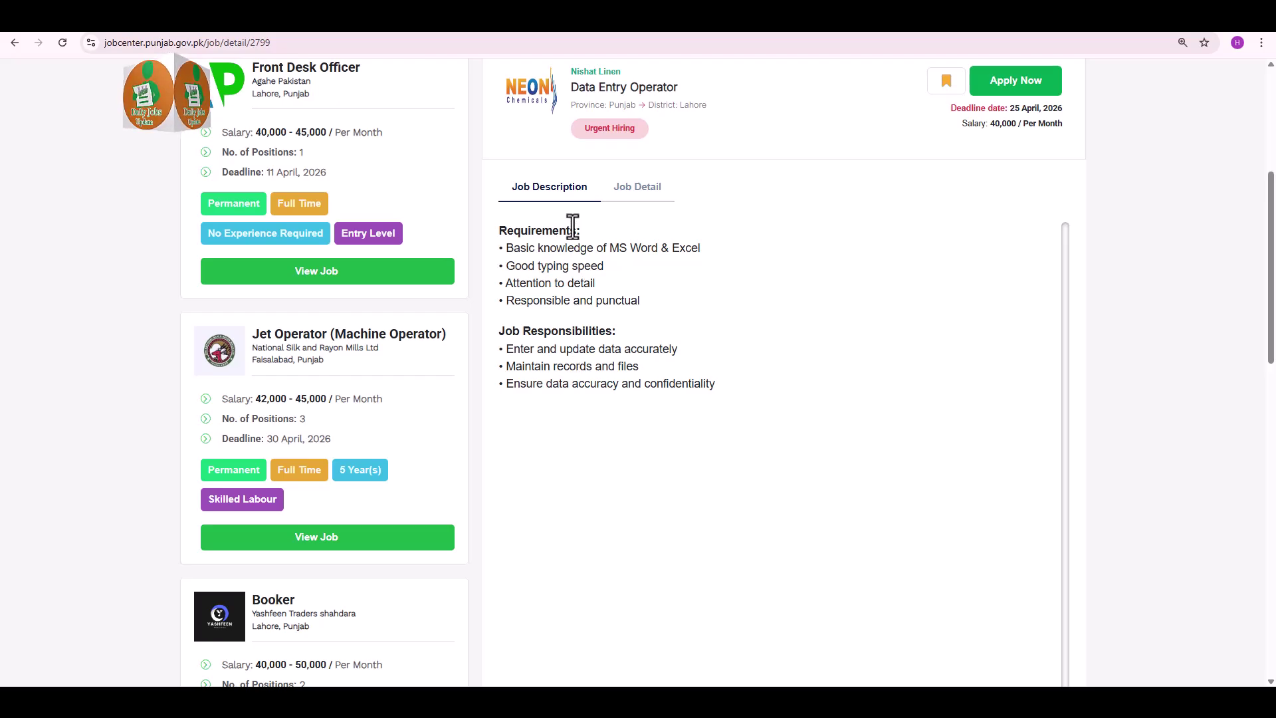
Step: Open the Job Detail tab and highlight the 22-30 year age limit and Male gender preference
click(630, 199)
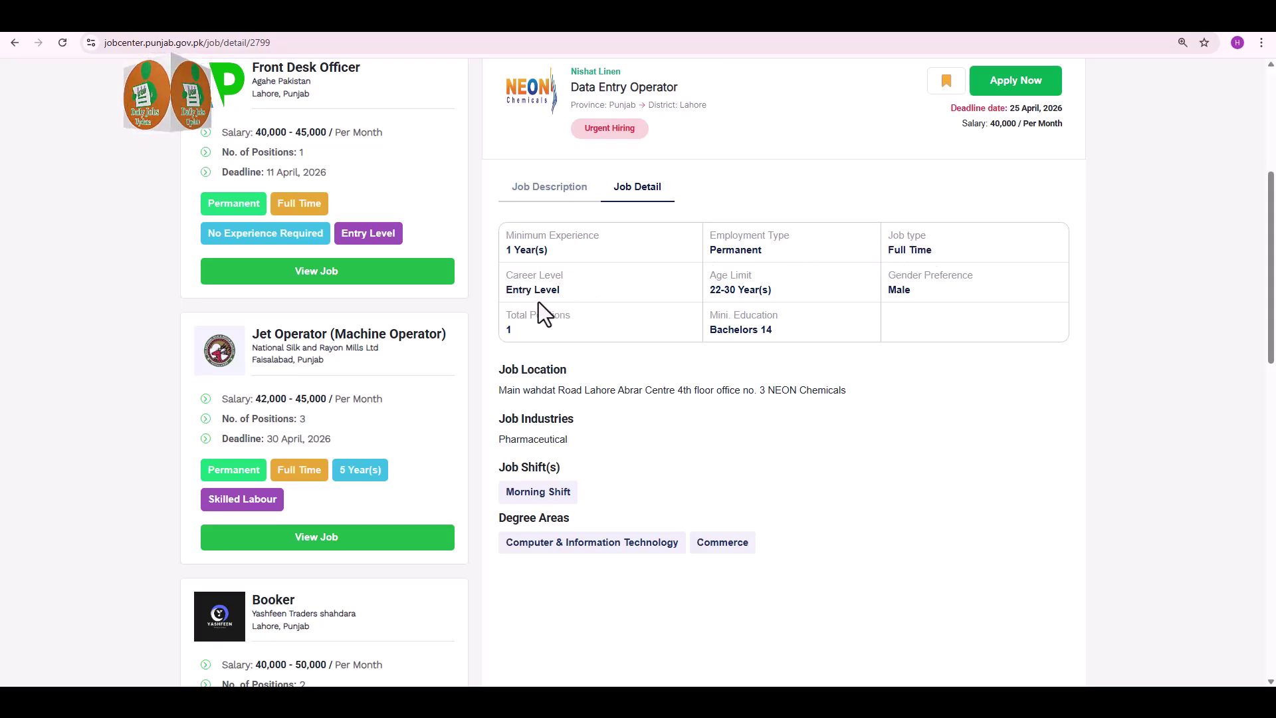
drag(706, 291, 772, 290)
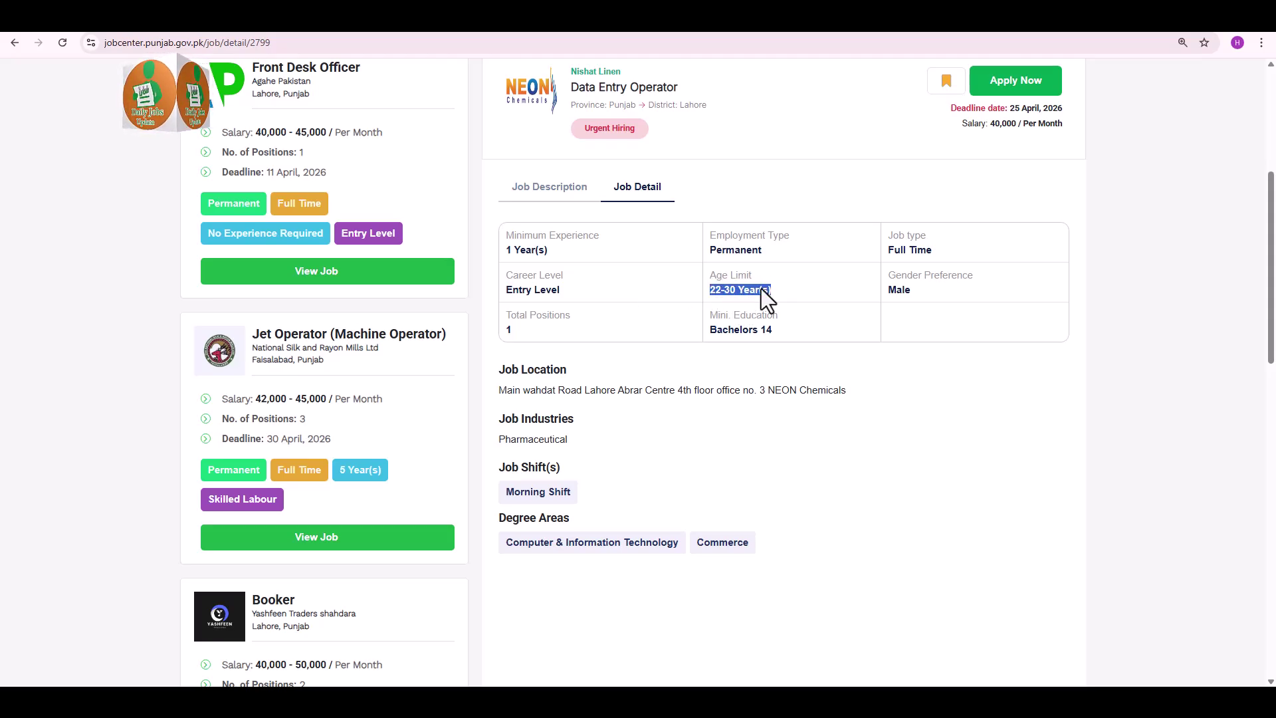
drag(943, 291, 889, 295)
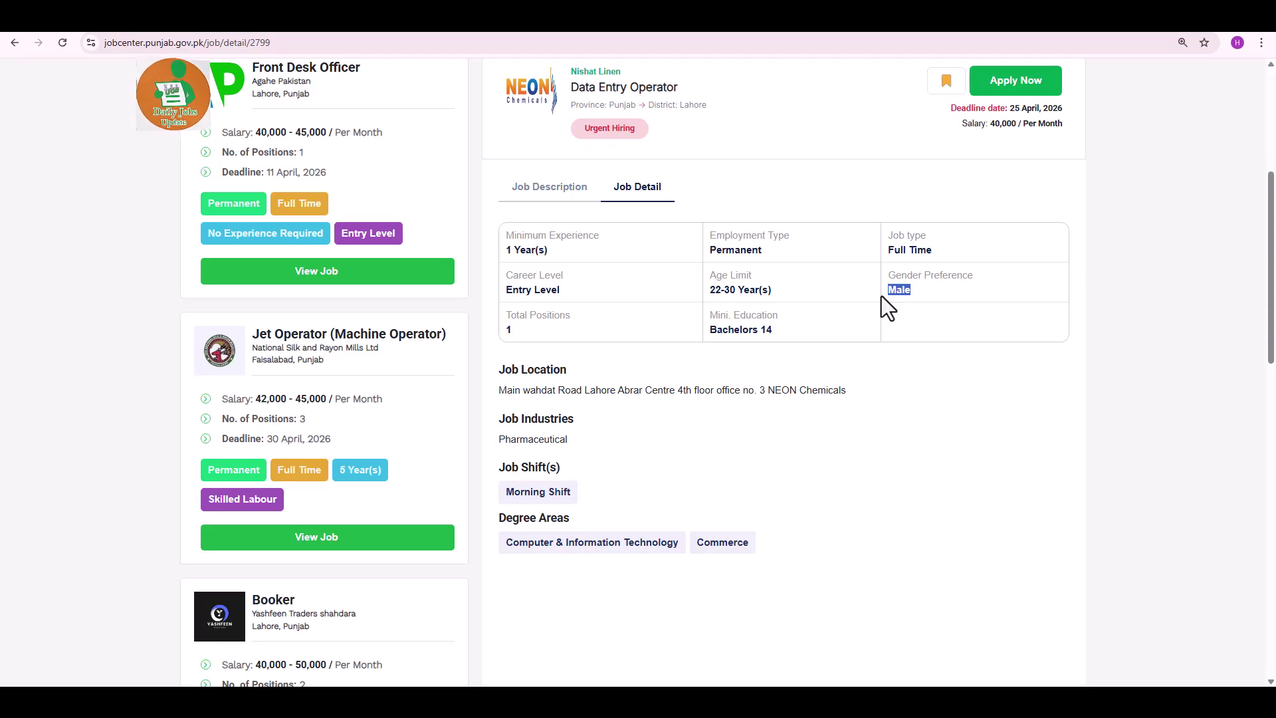
drag(576, 329, 483, 326)
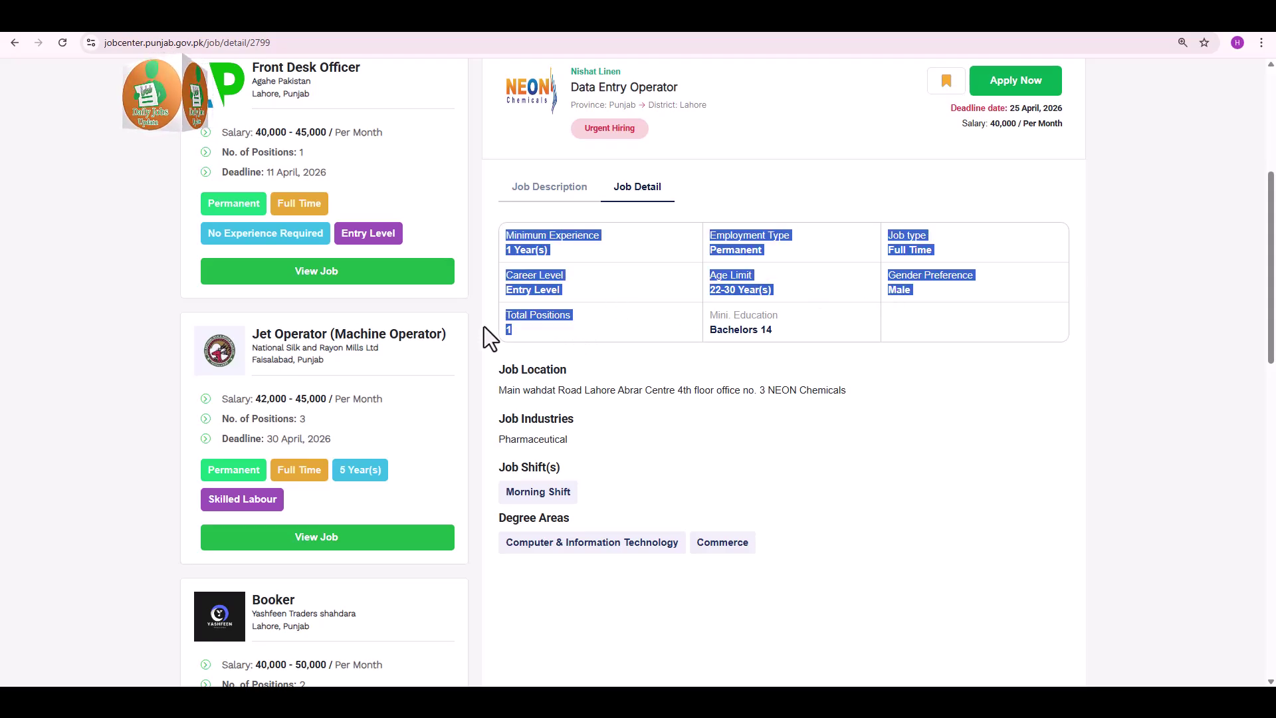
click(511, 323)
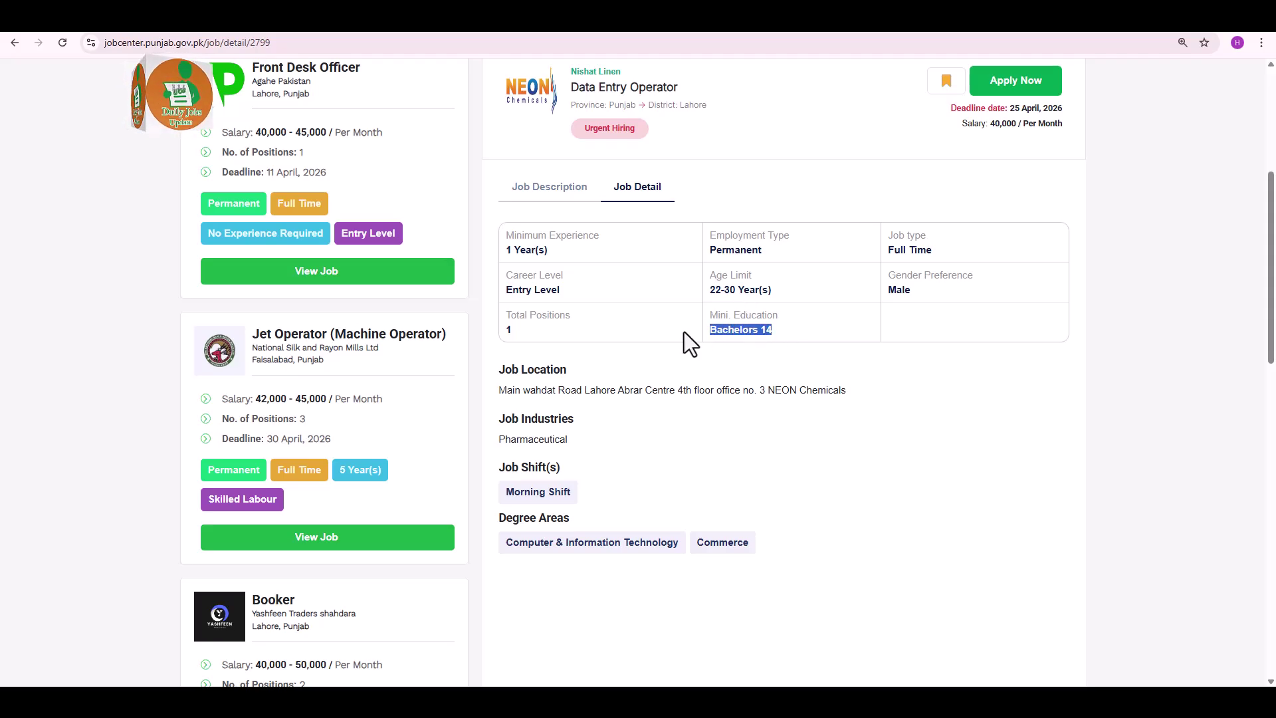
Step: Highlight the job location address and scroll through the job details
drag(497, 370, 839, 393)
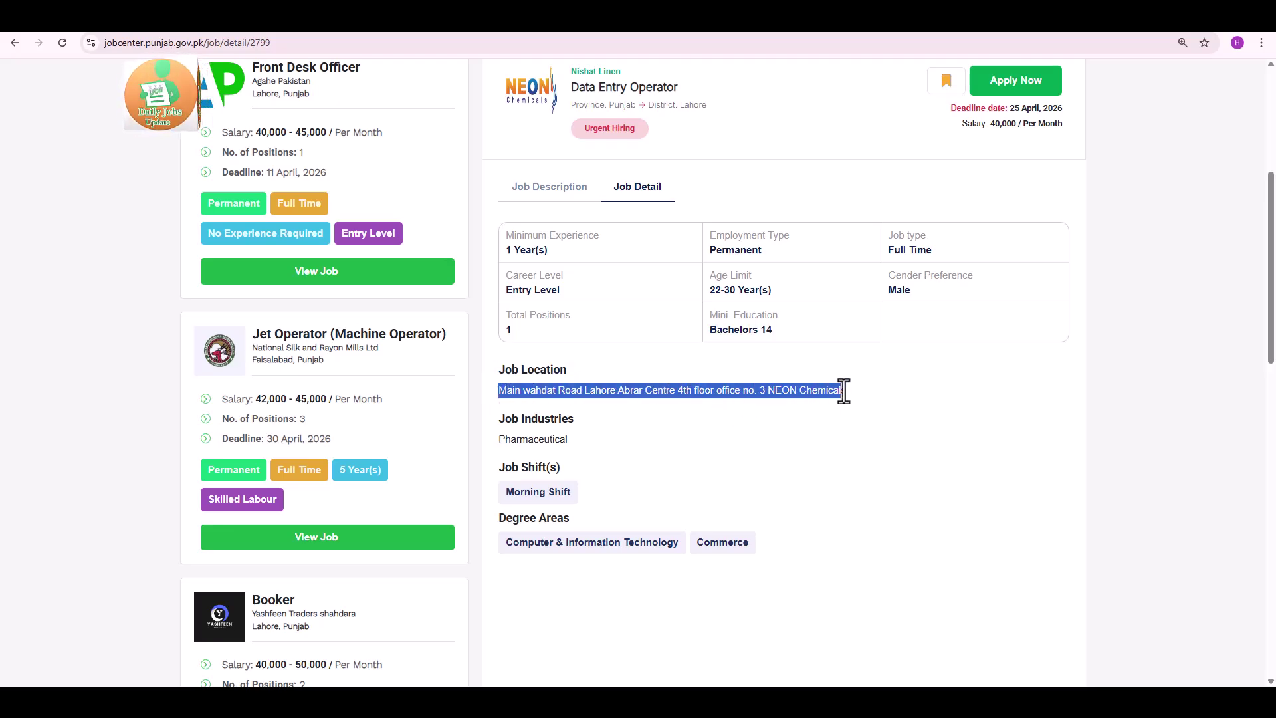
click(688, 441)
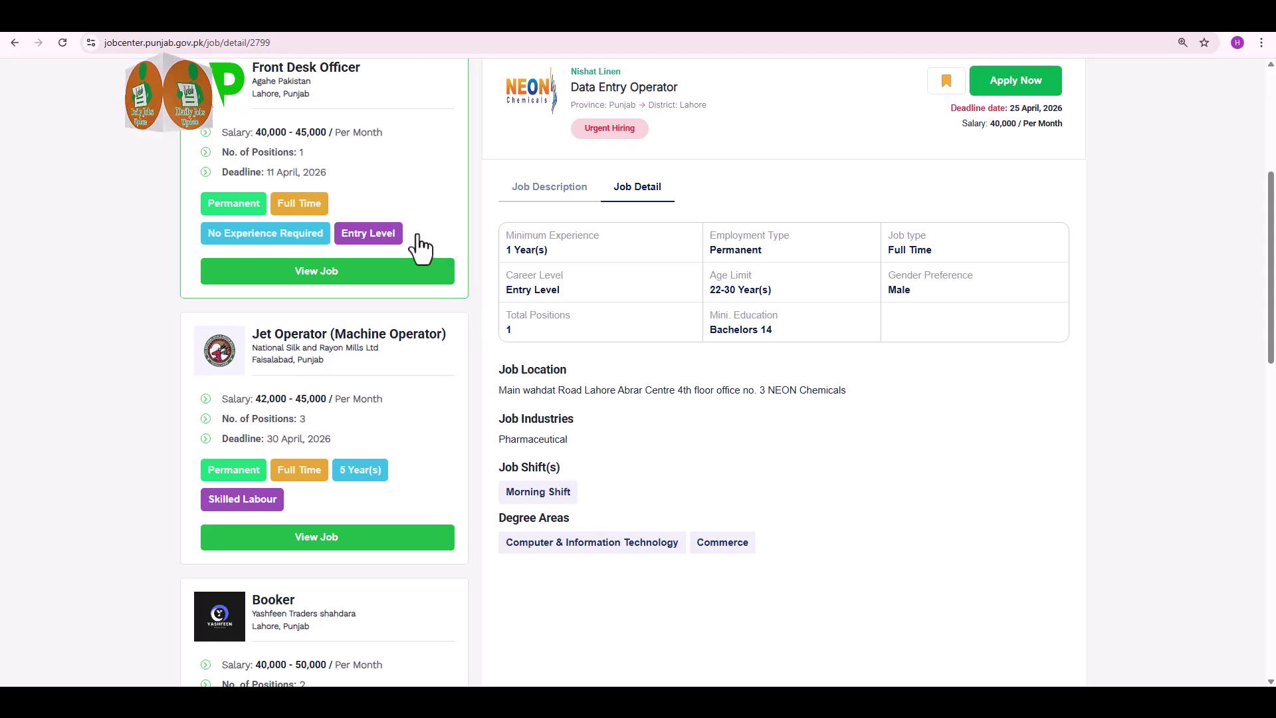
scroll(328, 252, down, 2)
scroll(328, 266, down, 10)
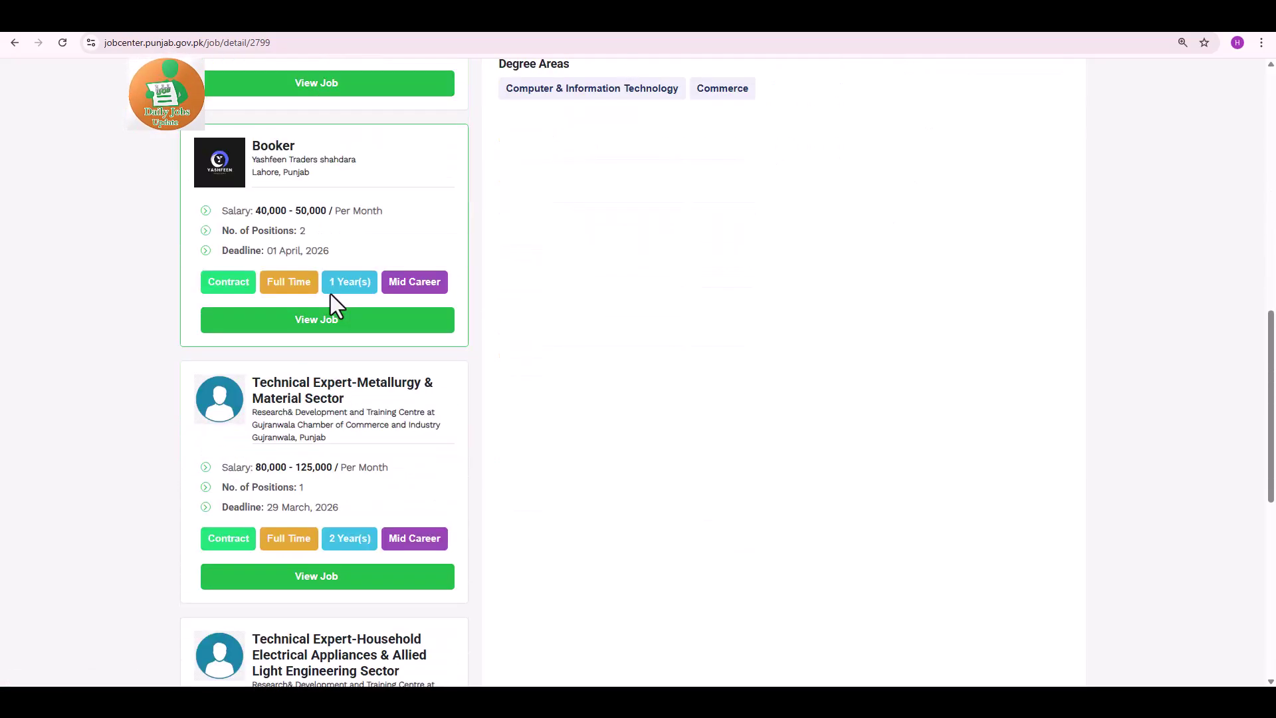
scroll(325, 321, up, 9)
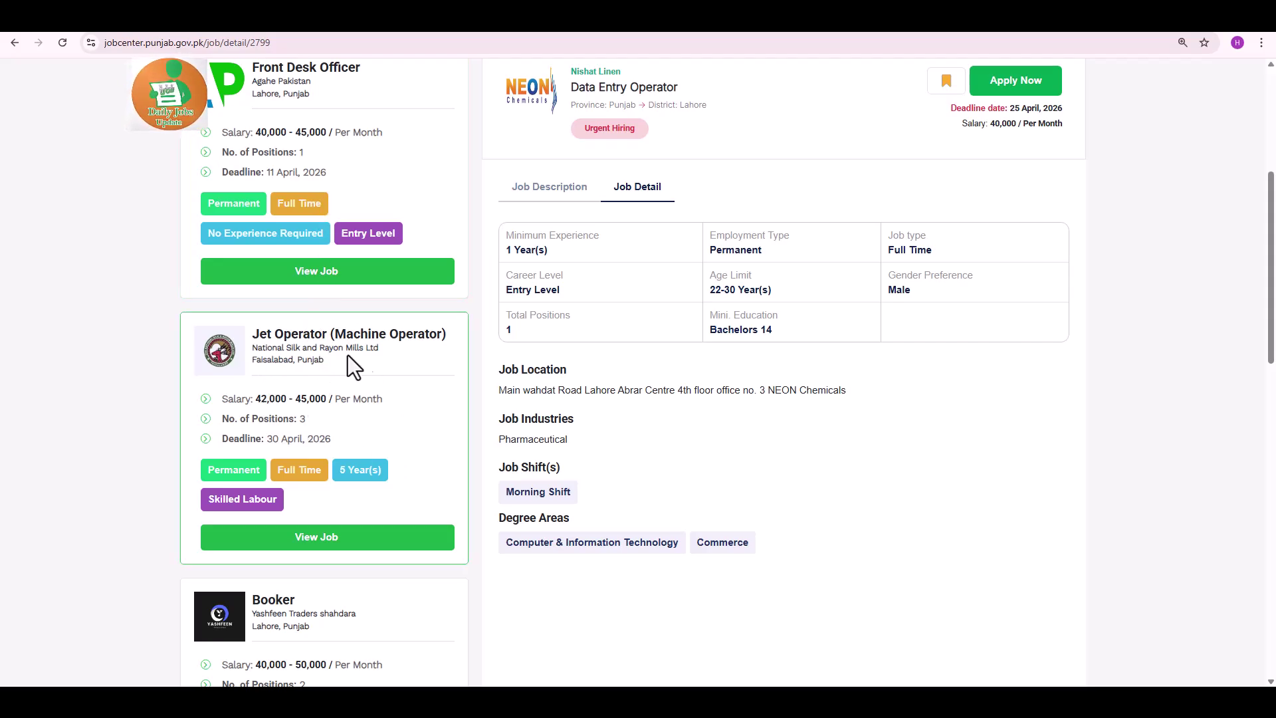
scroll(289, 488, up, 3)
scroll(312, 485, down, 4)
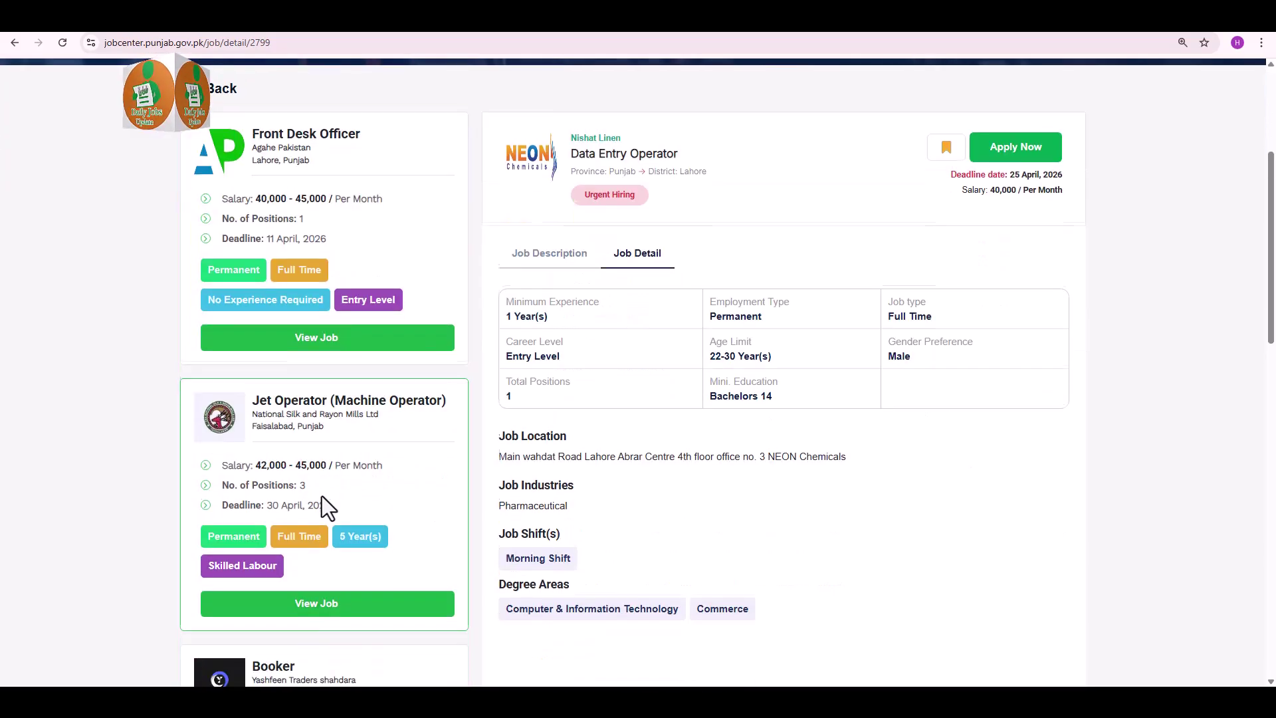
scroll(313, 488, down, 4)
scroll(398, 465, up, 9)
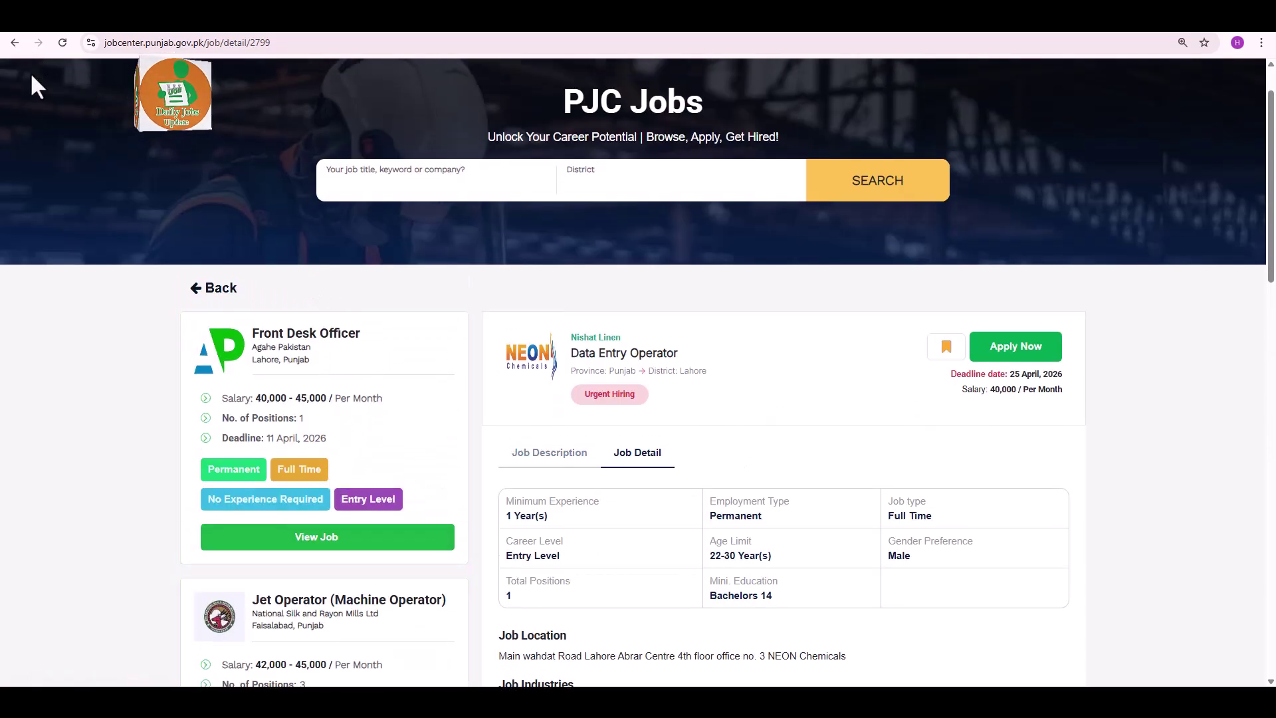
Step: Go back home, view the Pakistan Navy PN Cadet Term 2026-B ad, and close it
click(13, 42)
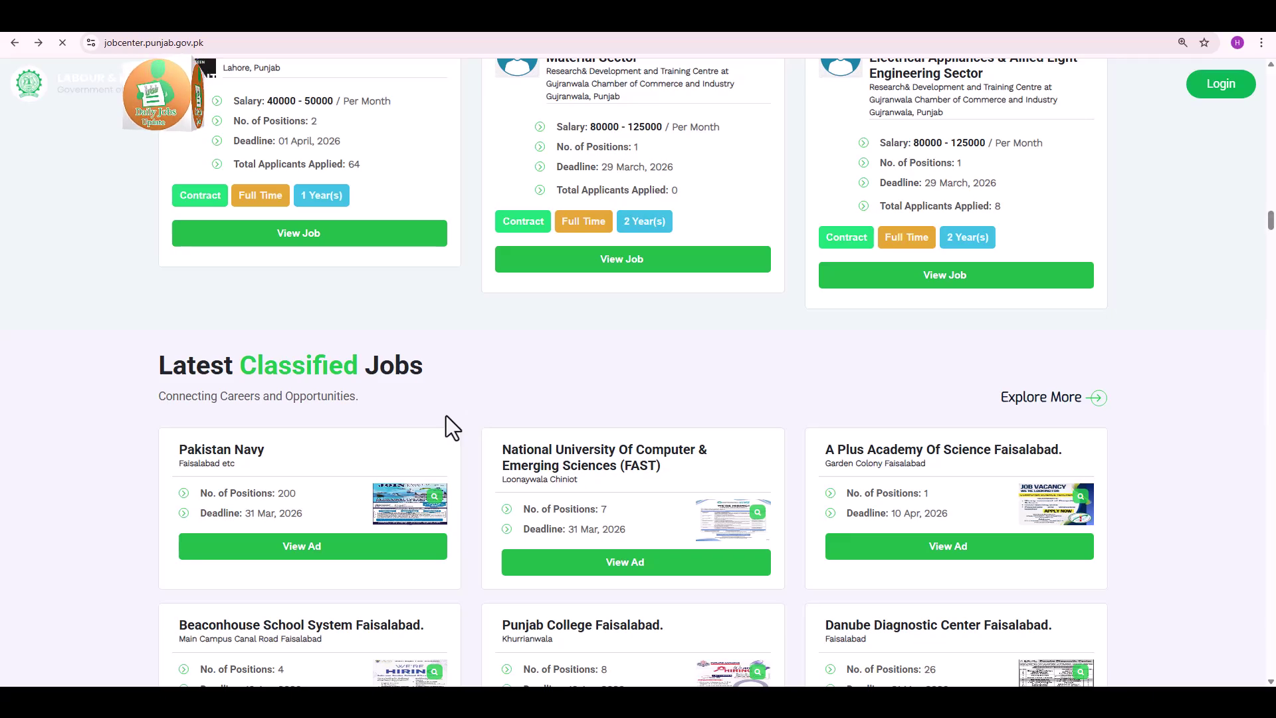
scroll(449, 412, down, 2)
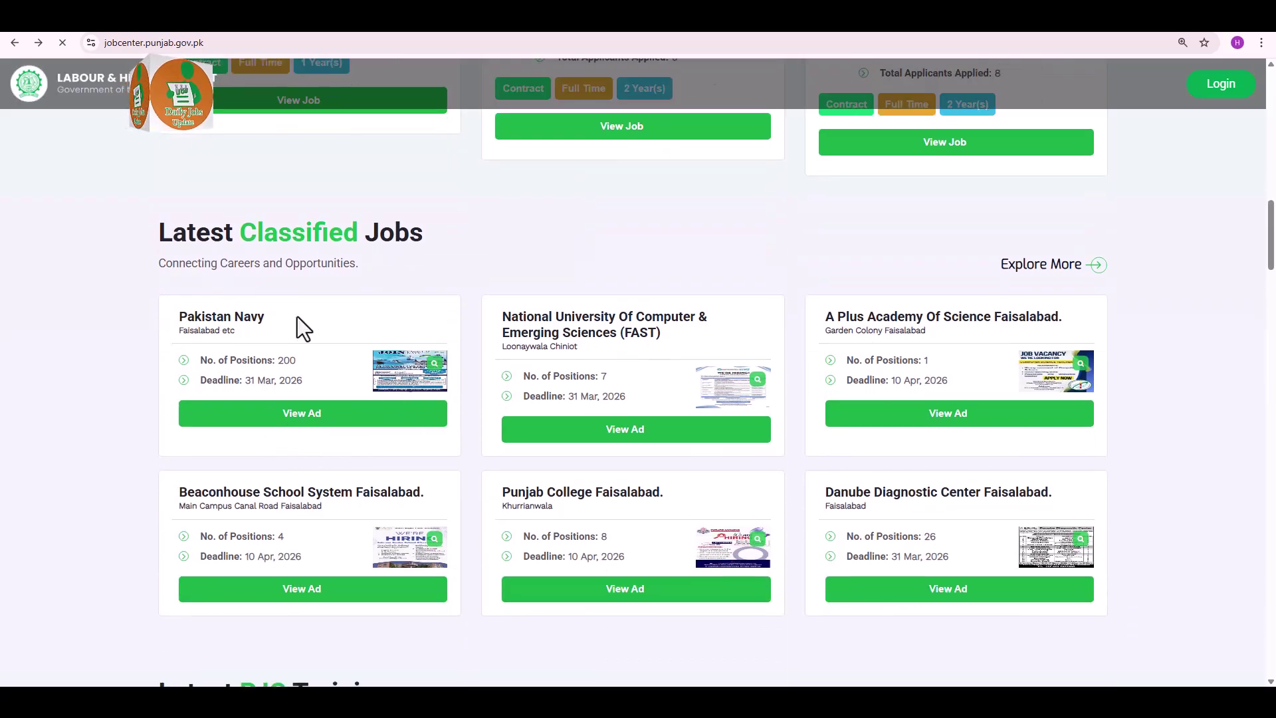
click(303, 427)
scroll(708, 433, down, 4)
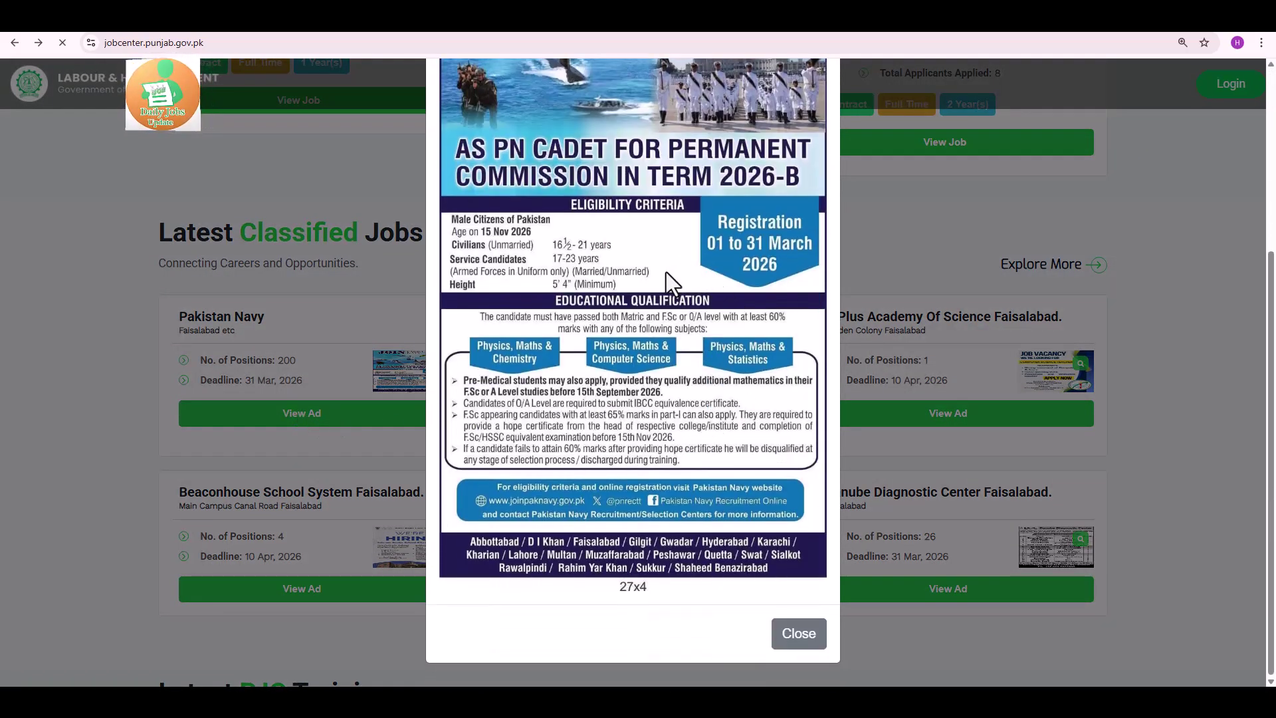
scroll(632, 270, up, 1)
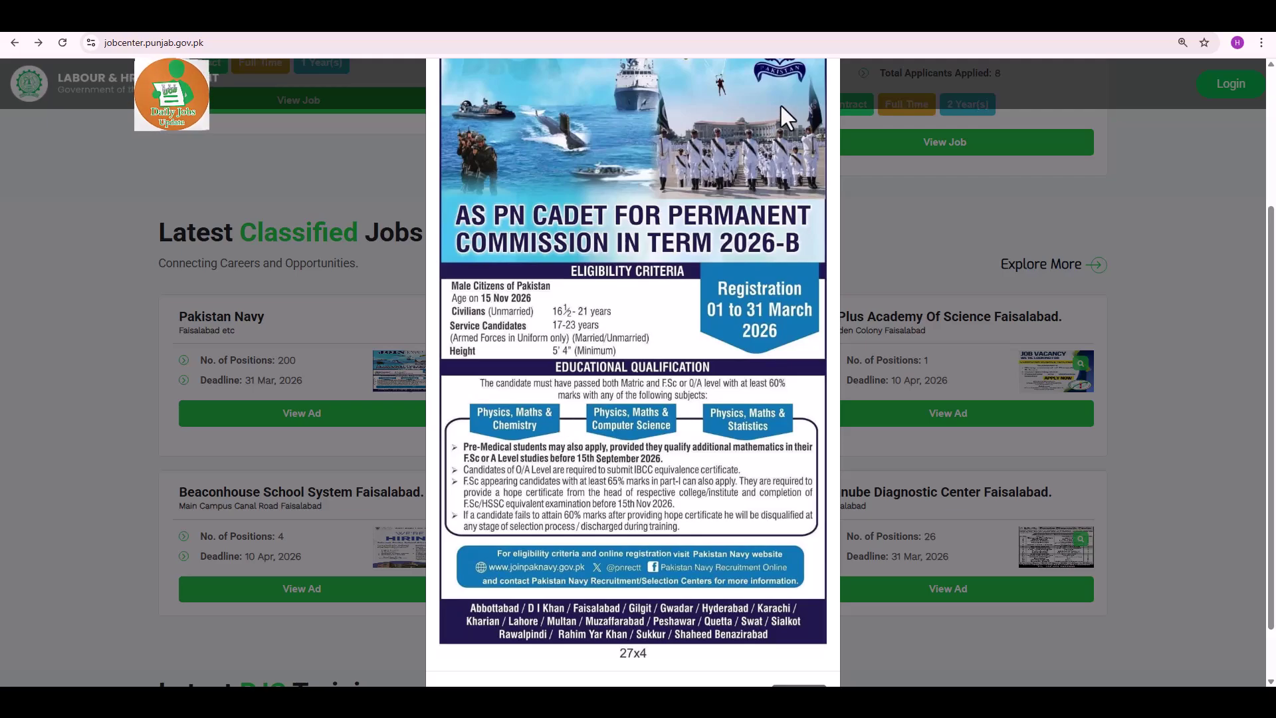
scroll(748, 265, up, 5)
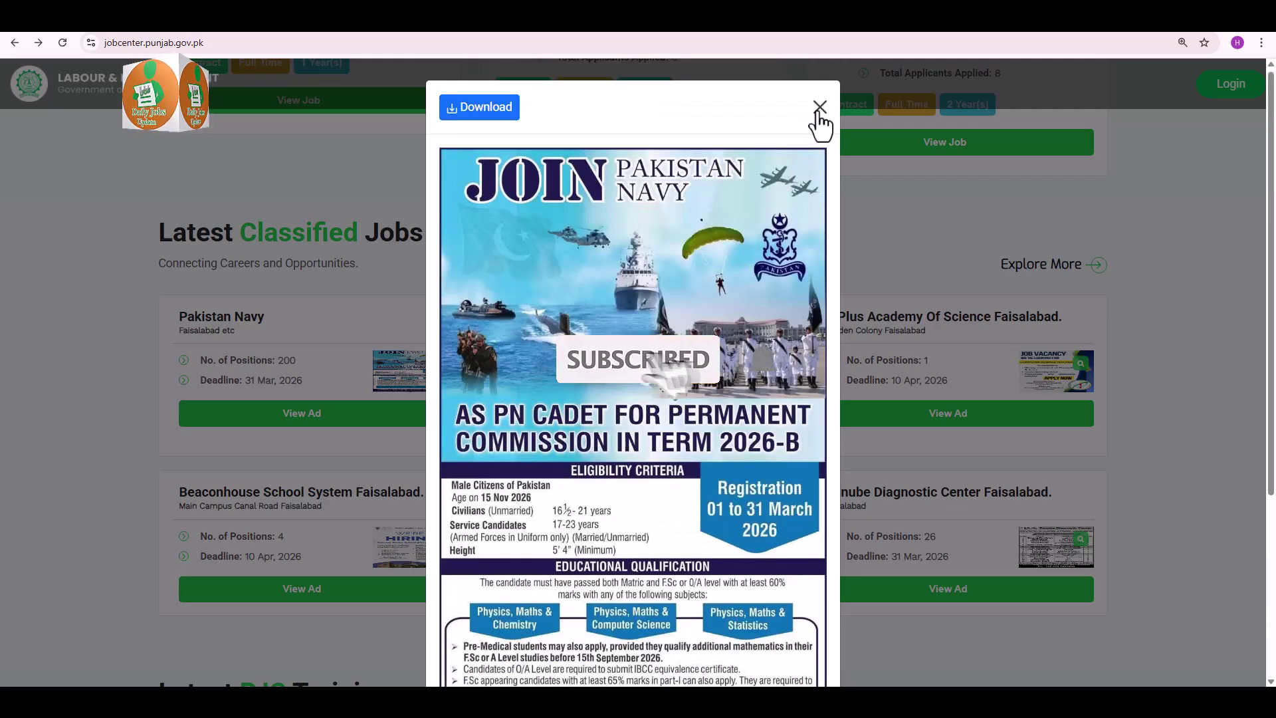
click(819, 109)
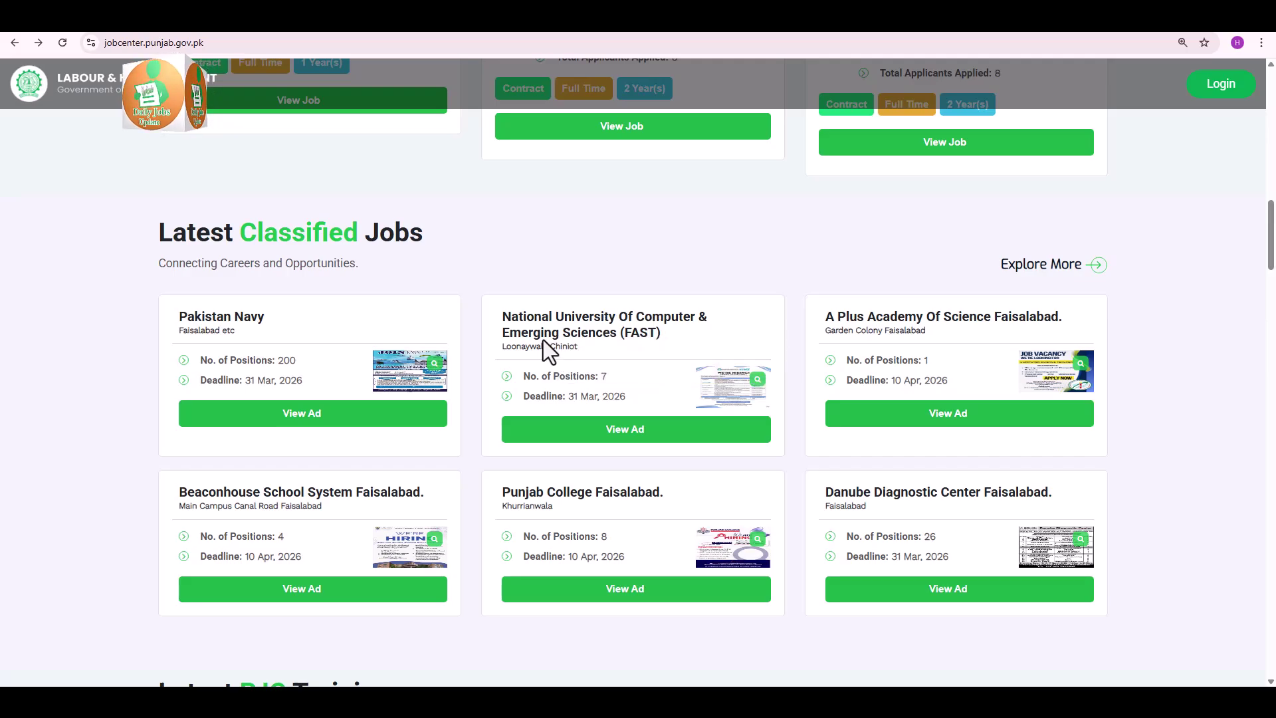
Step: Open the FAST university classified ad, scroll through it, and close it
click(626, 432)
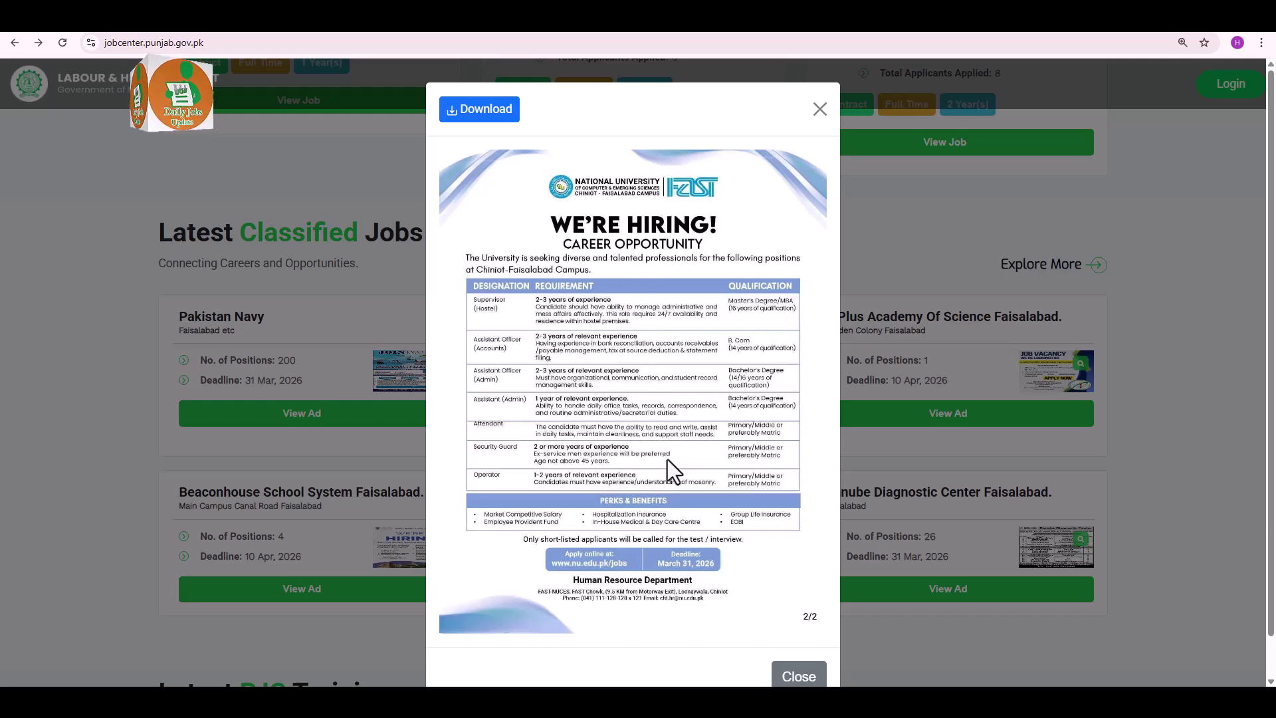
scroll(695, 472, down, 1)
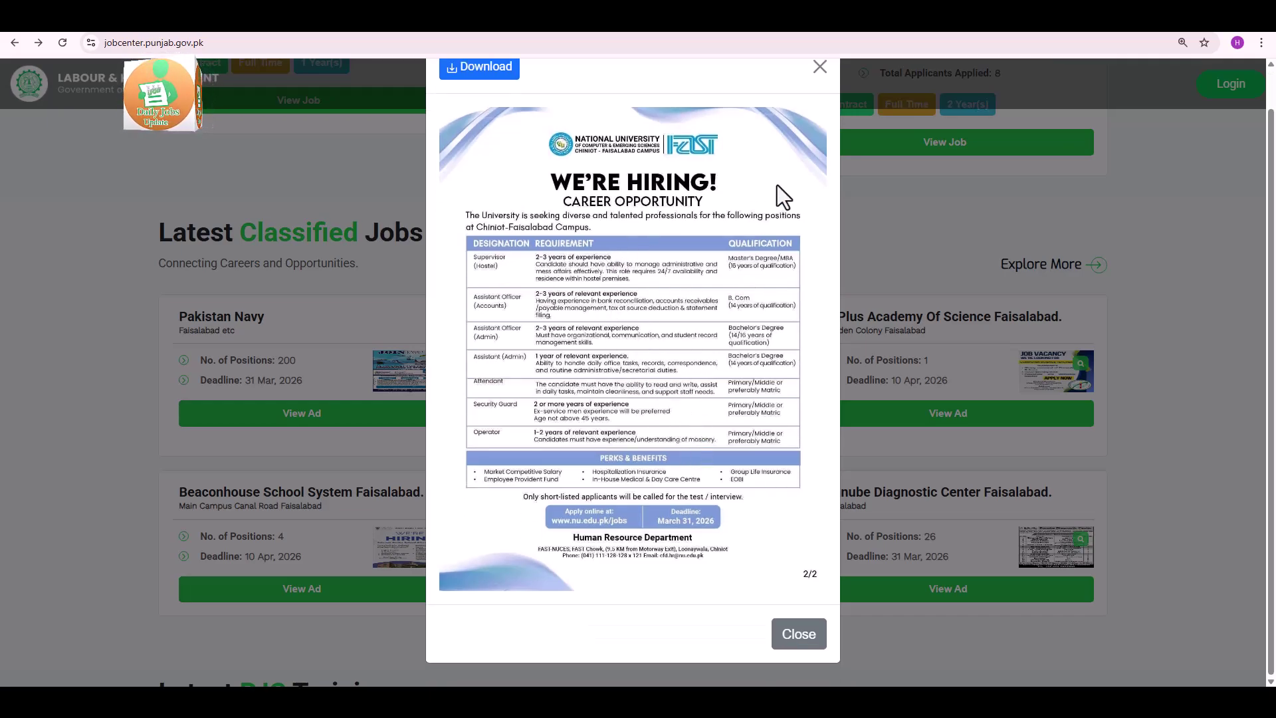
click(820, 67)
scroll(761, 299, up, 6)
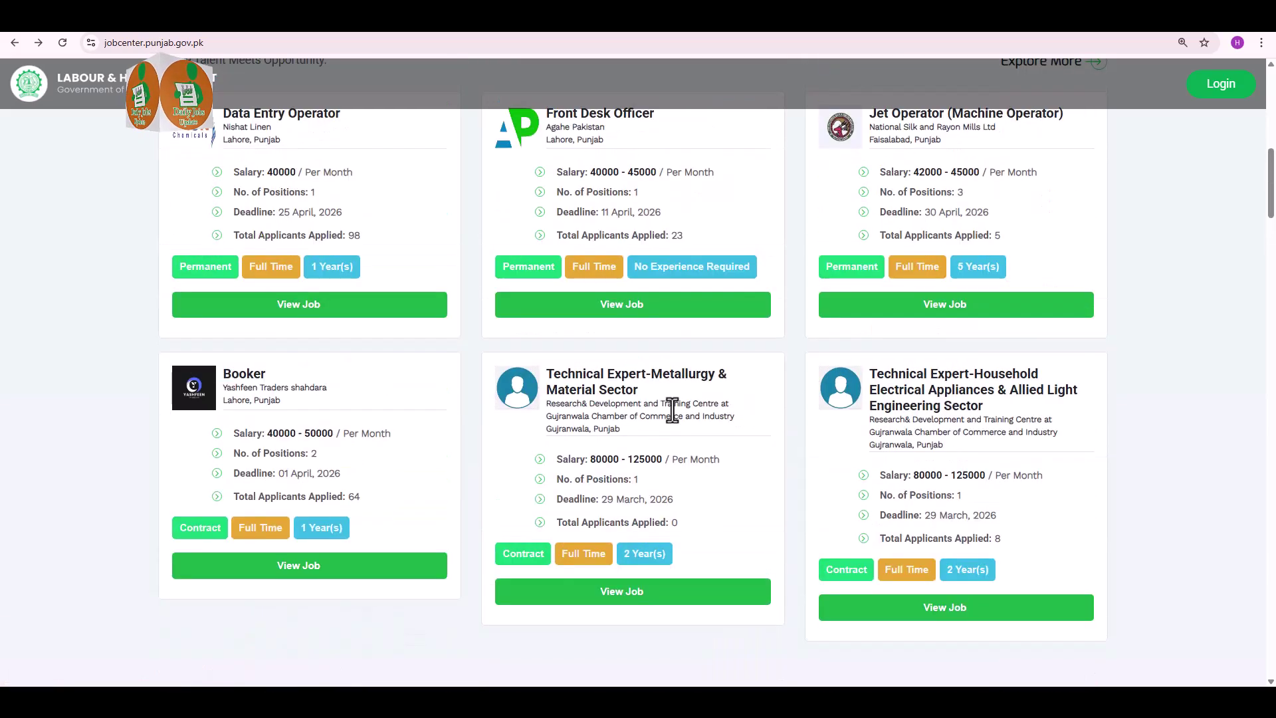
scroll(441, 320, up, 3)
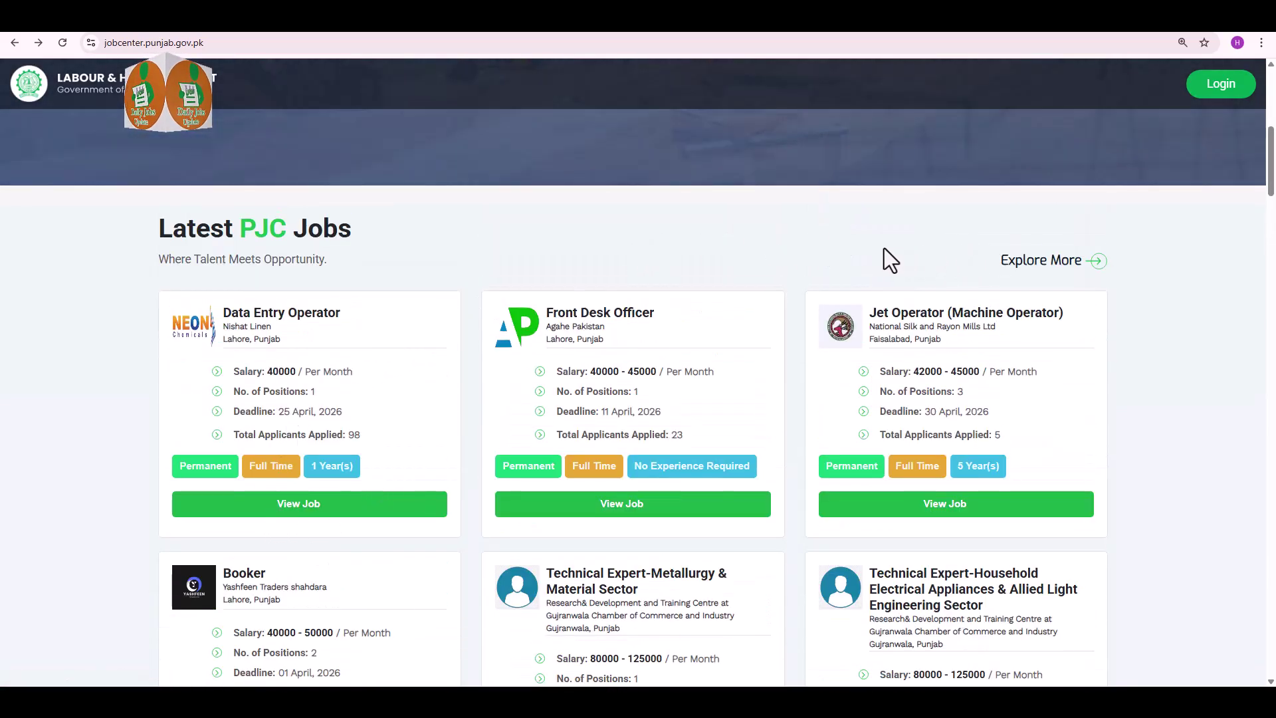
scroll(595, 298, down, 4)
scroll(475, 390, down, 5)
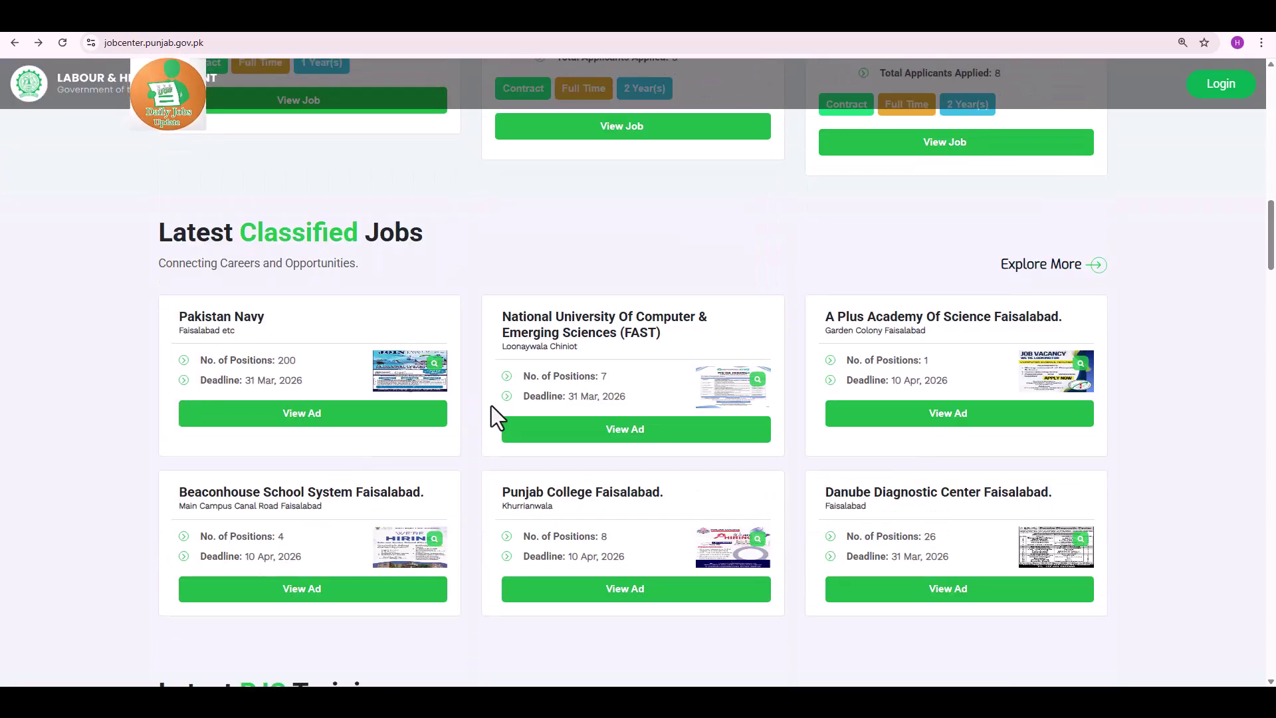
Step: View the FAST university hiring ad a second time and close it
click(623, 432)
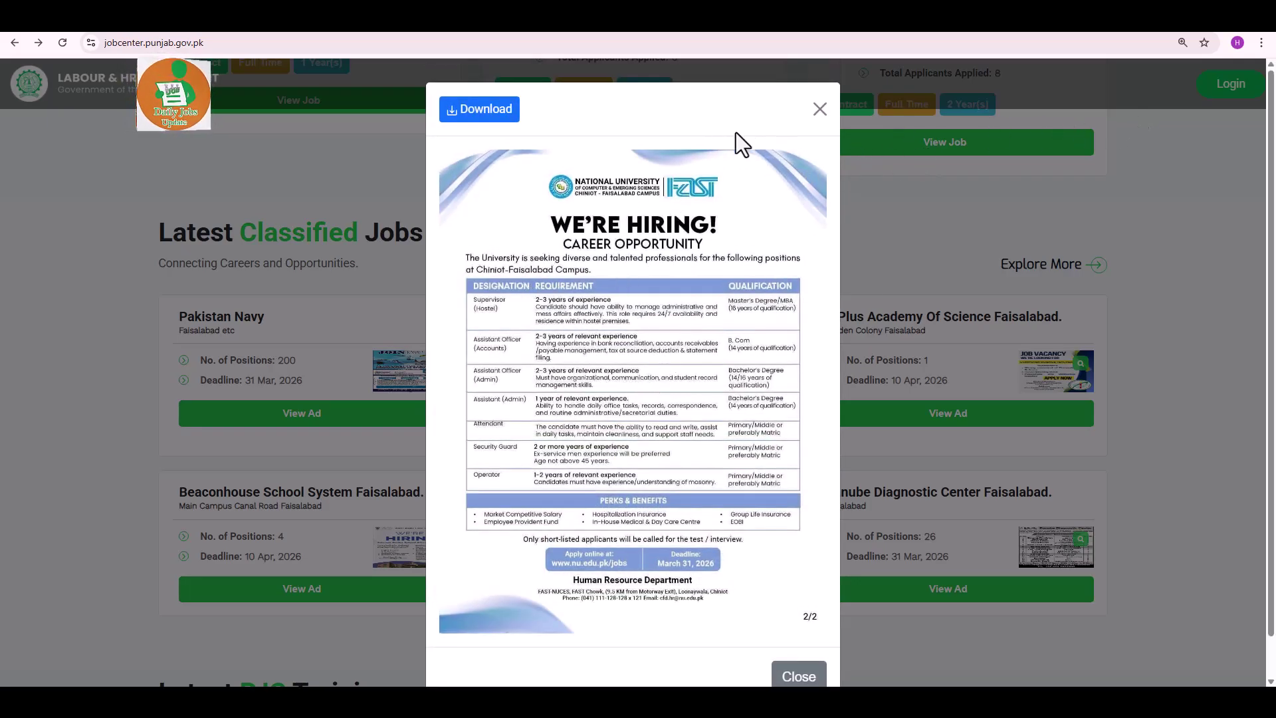
click(818, 111)
scroll(513, 358, up, 8)
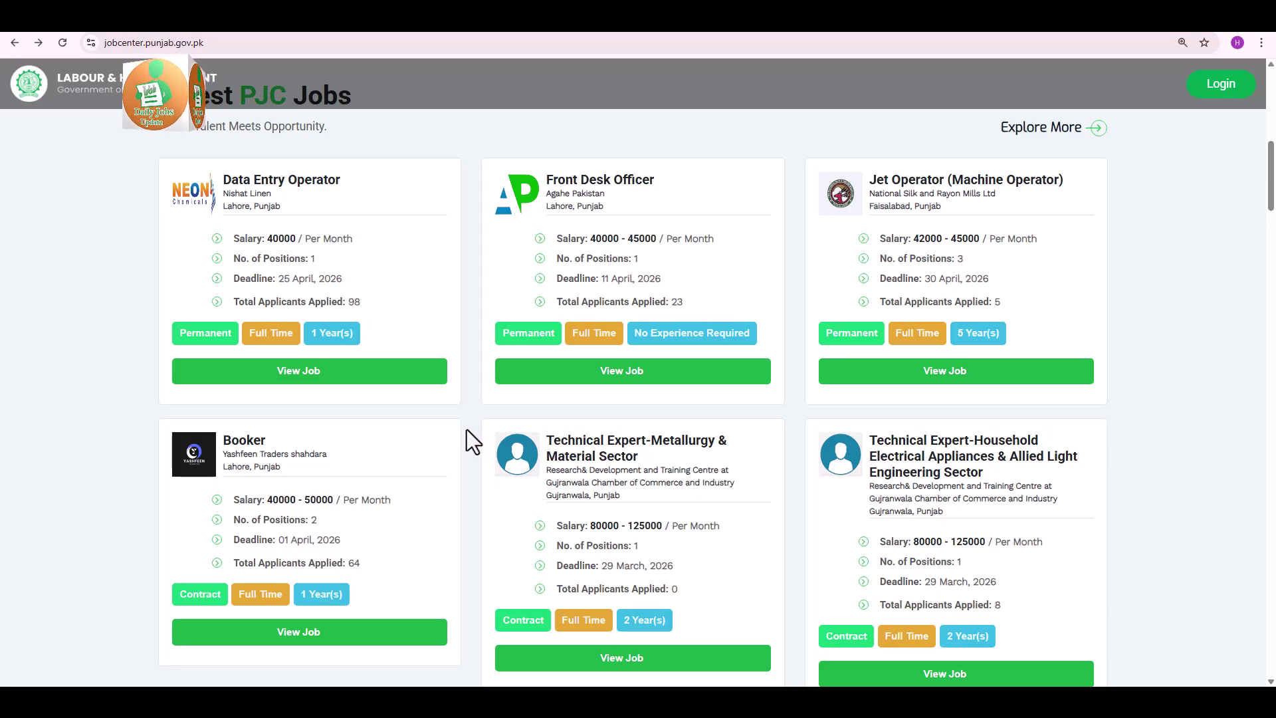
scroll(512, 429, down, 4)
scroll(512, 429, down, 5)
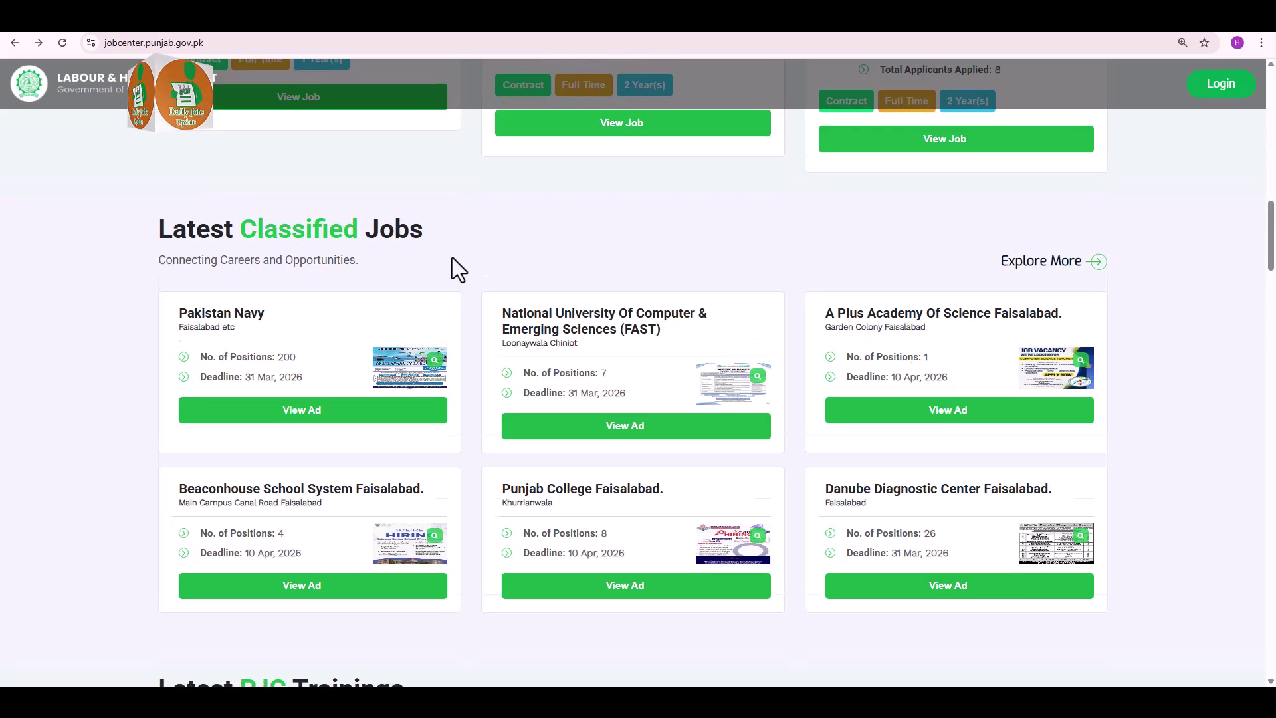
scroll(452, 257, down, 1)
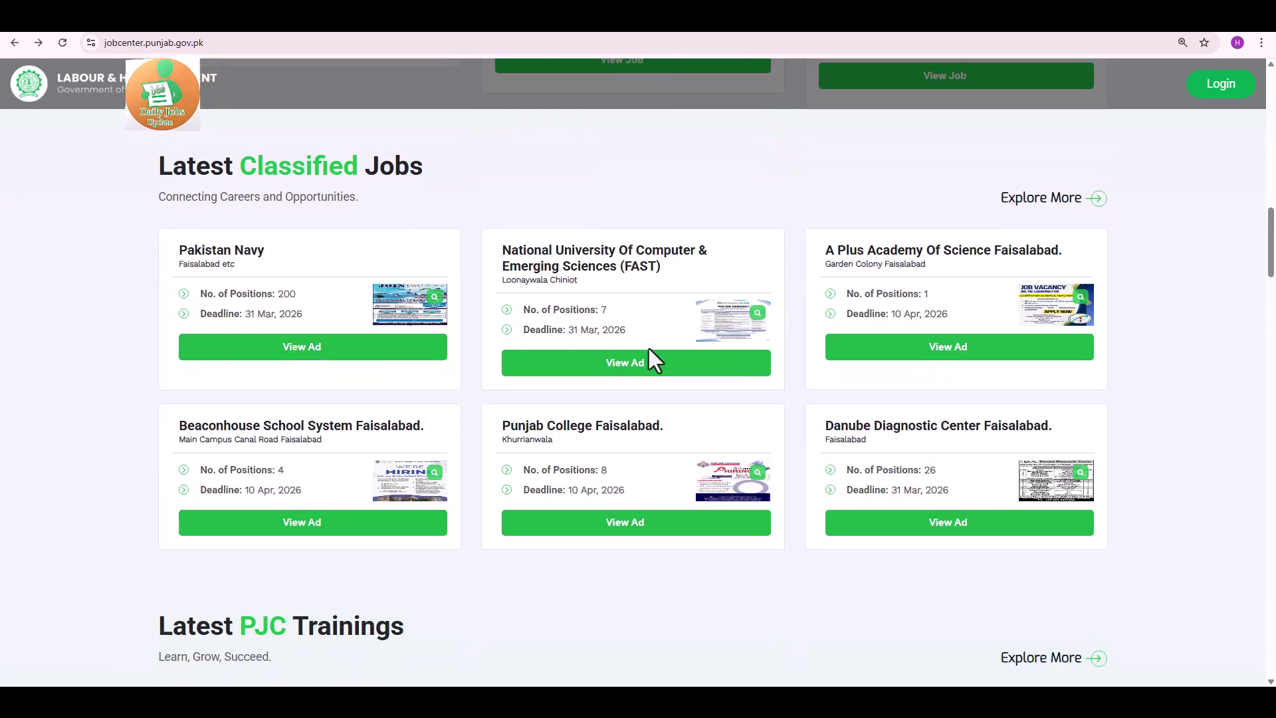
Step: Reopen the FAST ad, zoom in to read it, then close it and restore the zoom
click(636, 373)
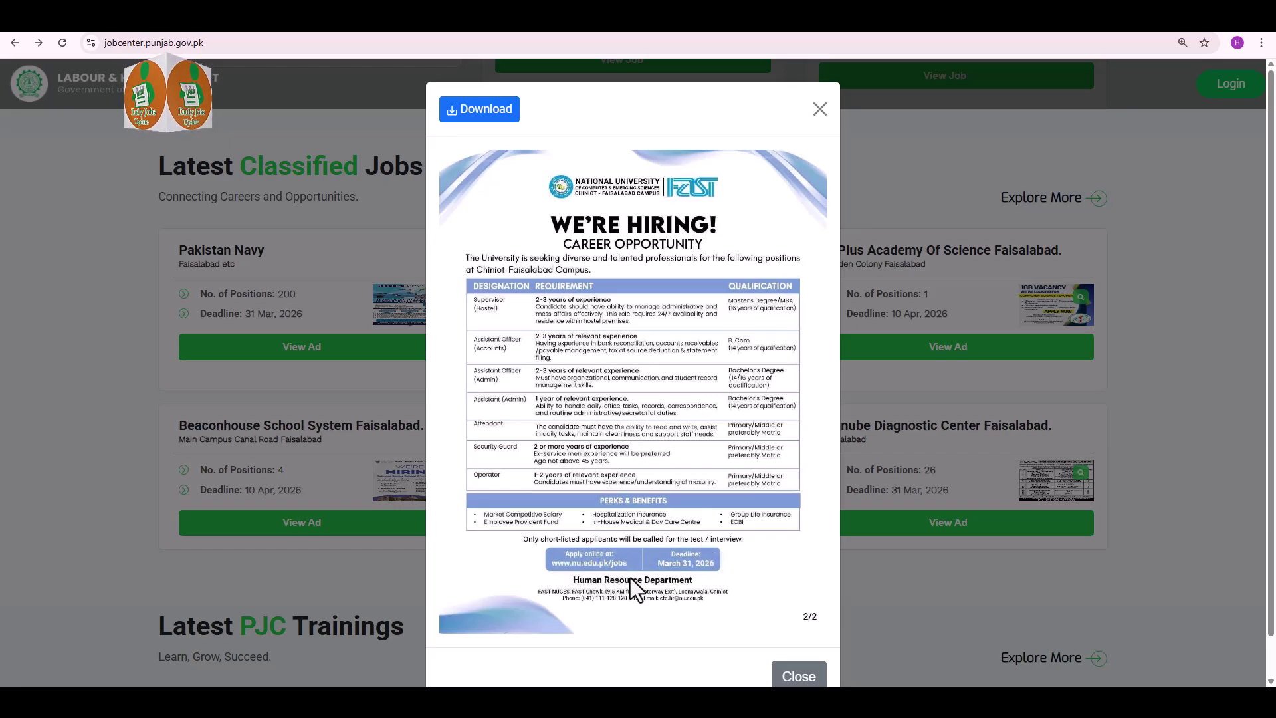
key(ctrl+plus)
key(ctrl+plus)
key(ctrl+plus)
scroll(598, 552, down, 5)
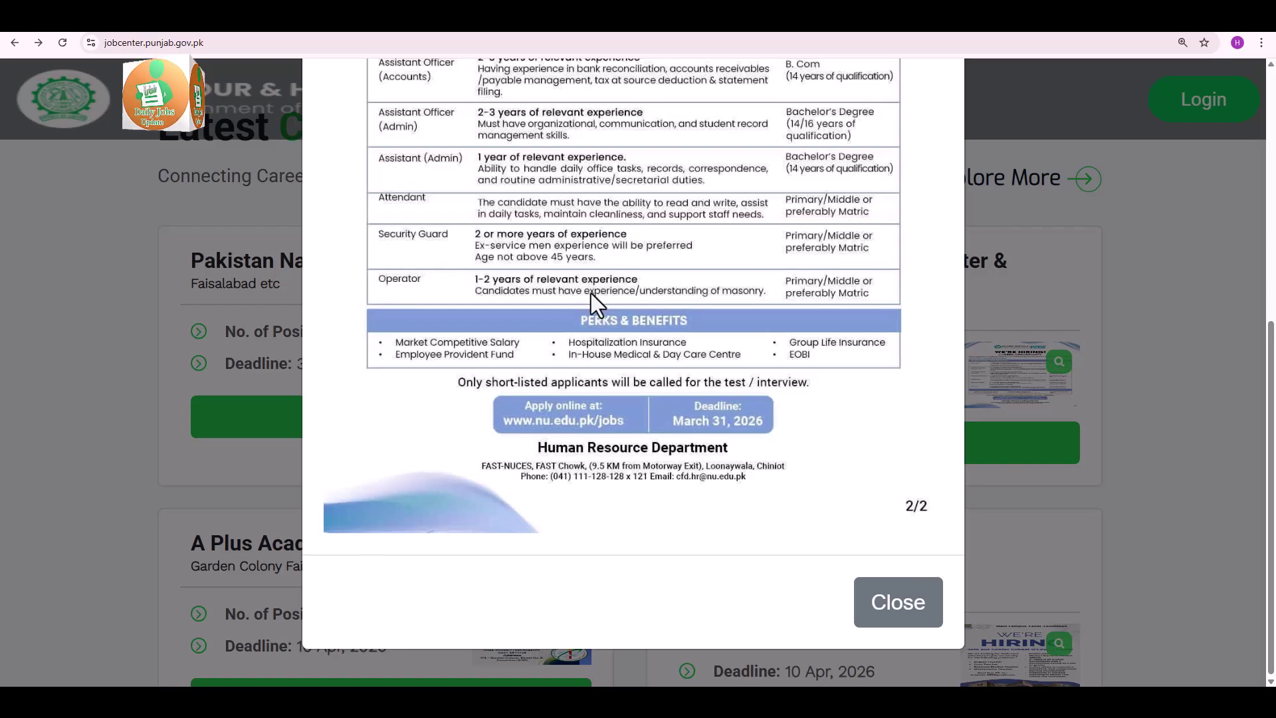
scroll(591, 287, up, 3)
scroll(558, 432, down, 3)
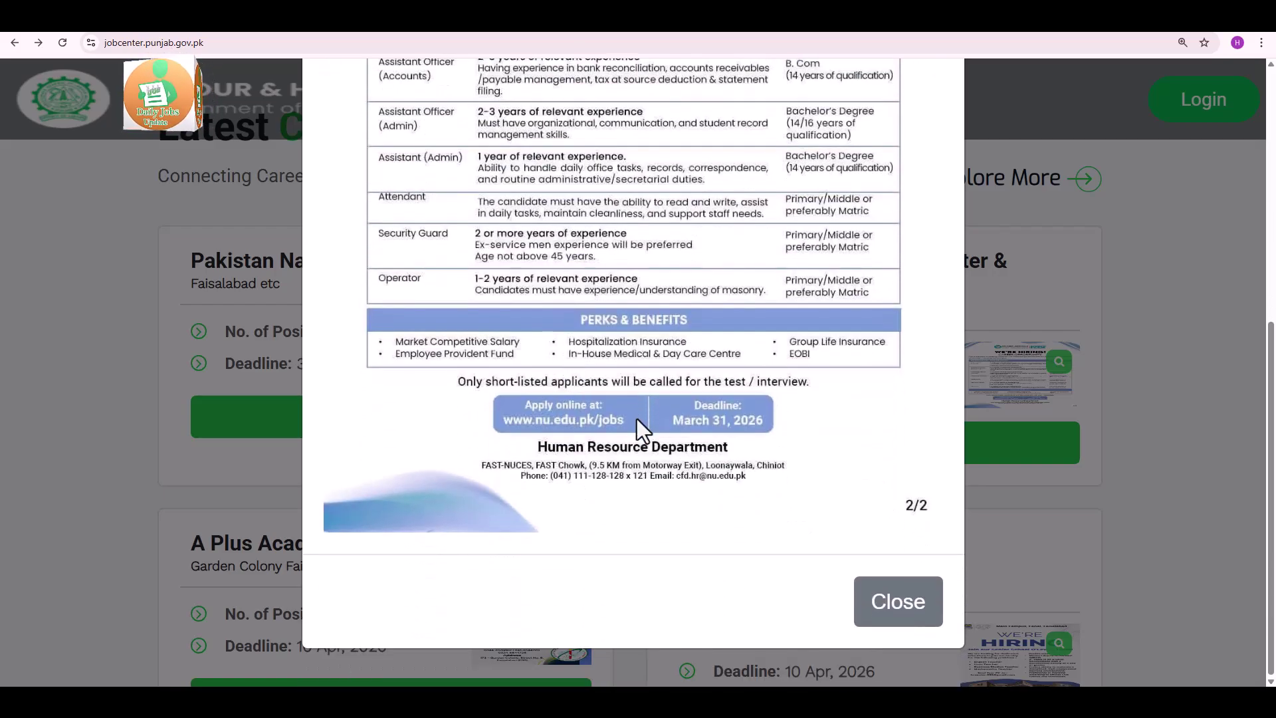
click(906, 612)
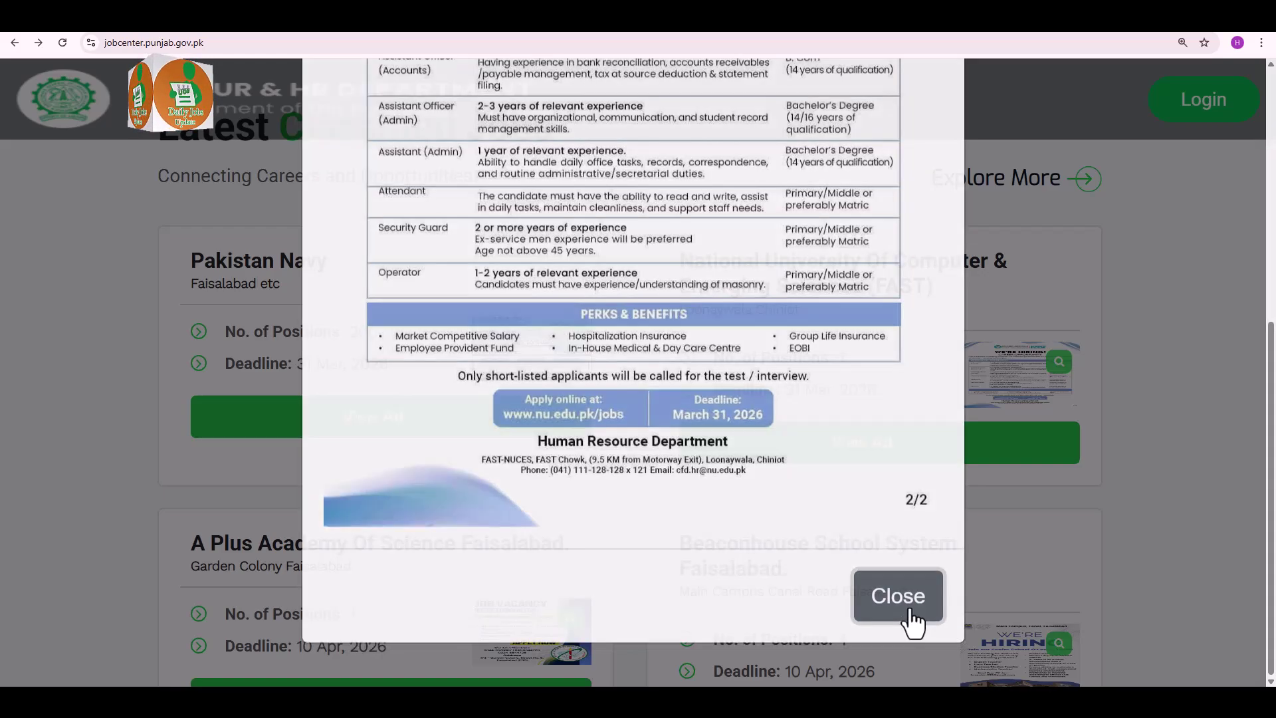
key(ctrl+minus)
scroll(590, 436, down, 2)
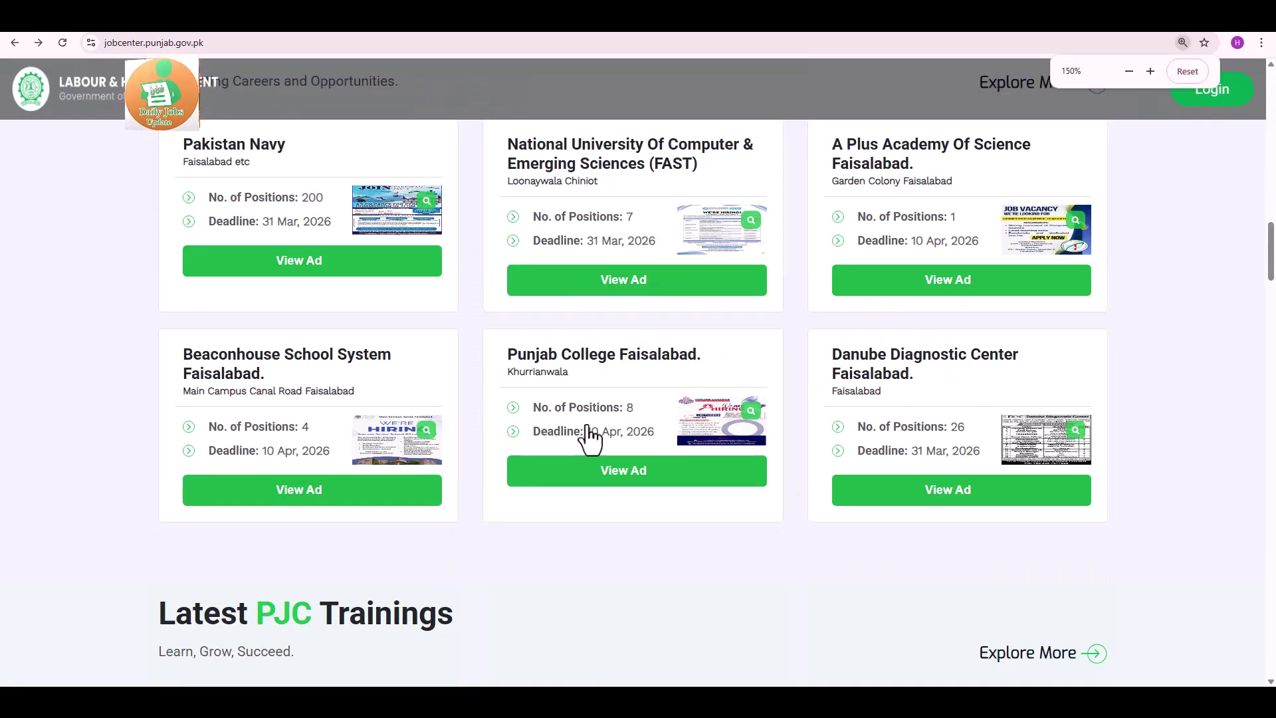
scroll(588, 429, up, 2)
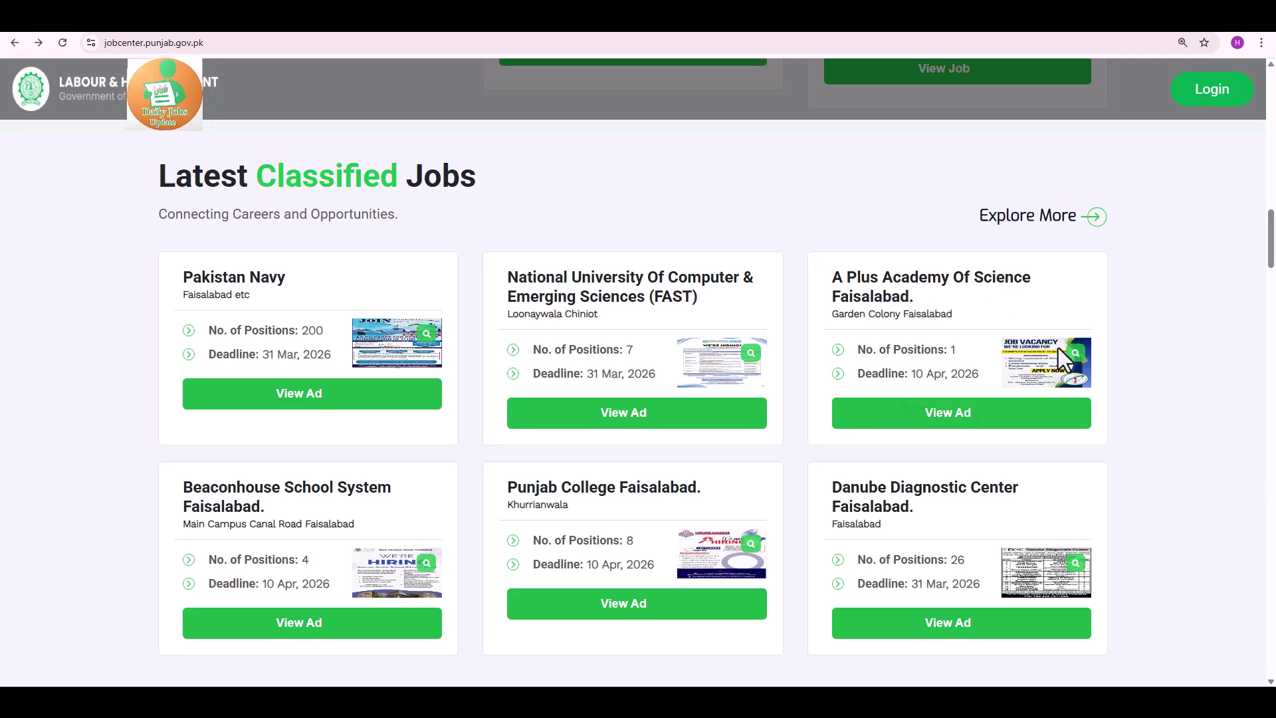
scroll(463, 386, down, 1)
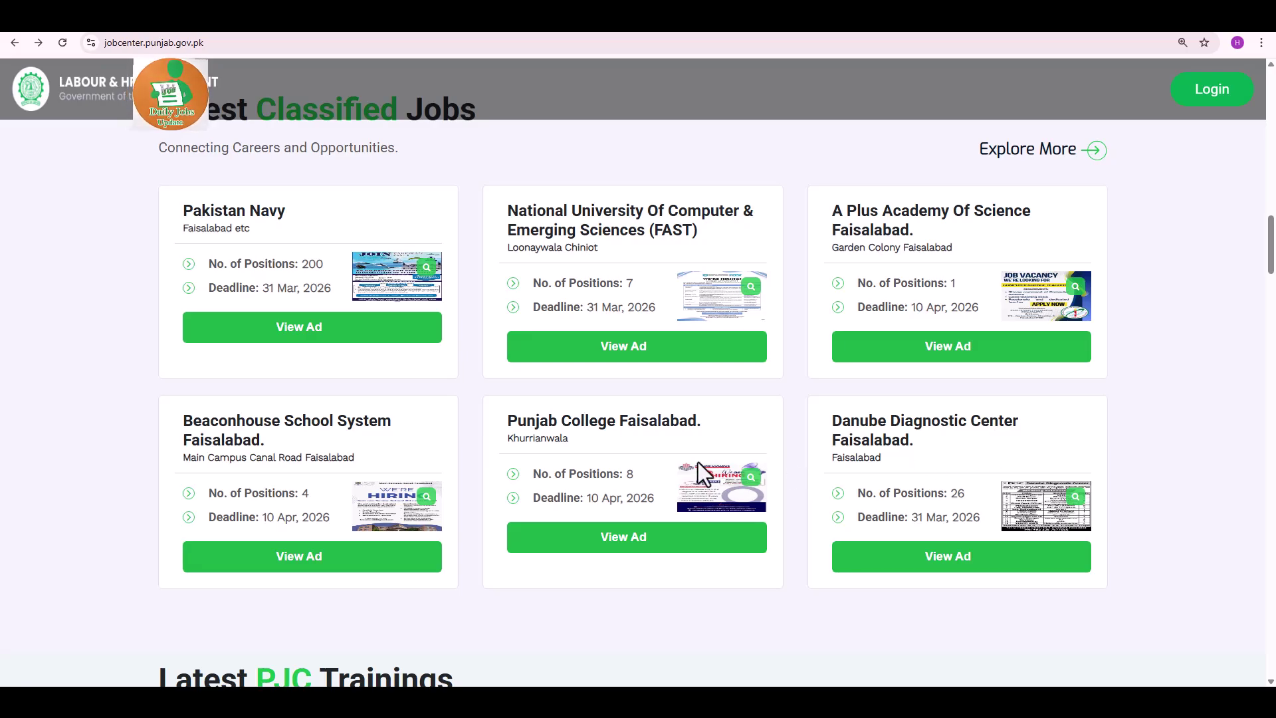
scroll(677, 465, down, 1)
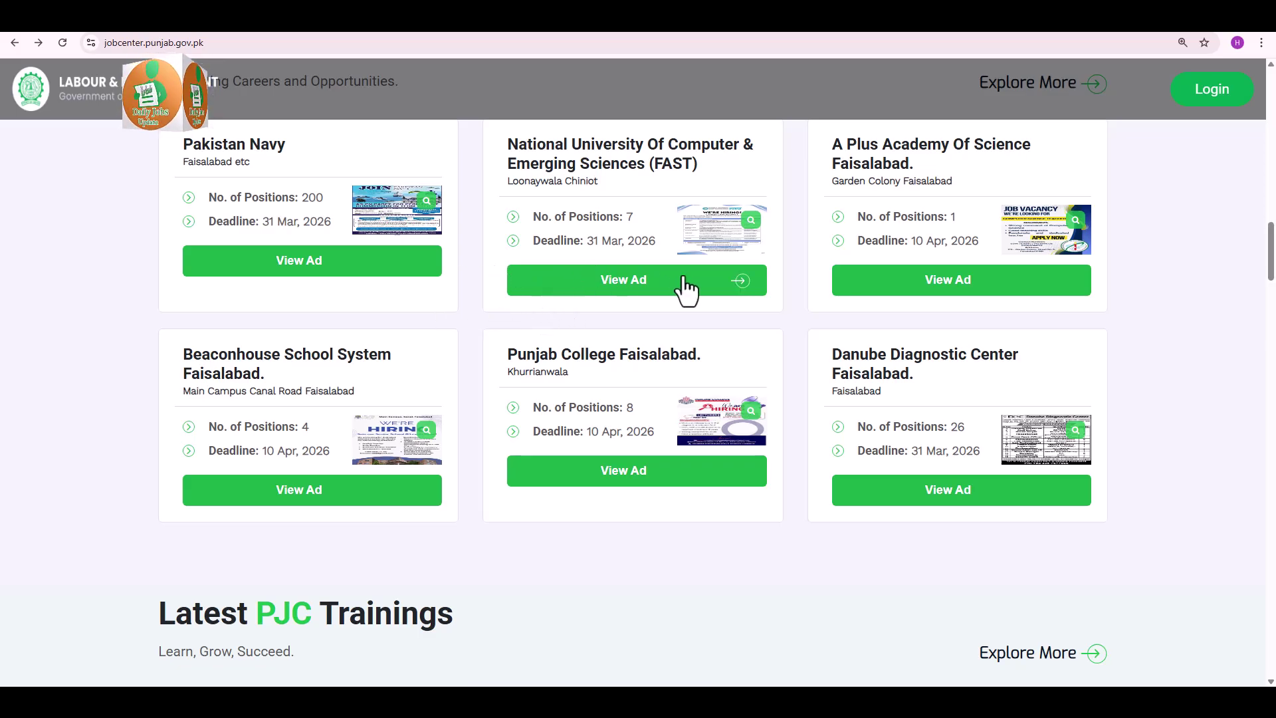
Step: View the Pakistan Navy job ad and close it
click(308, 271)
scroll(539, 419, down, 6)
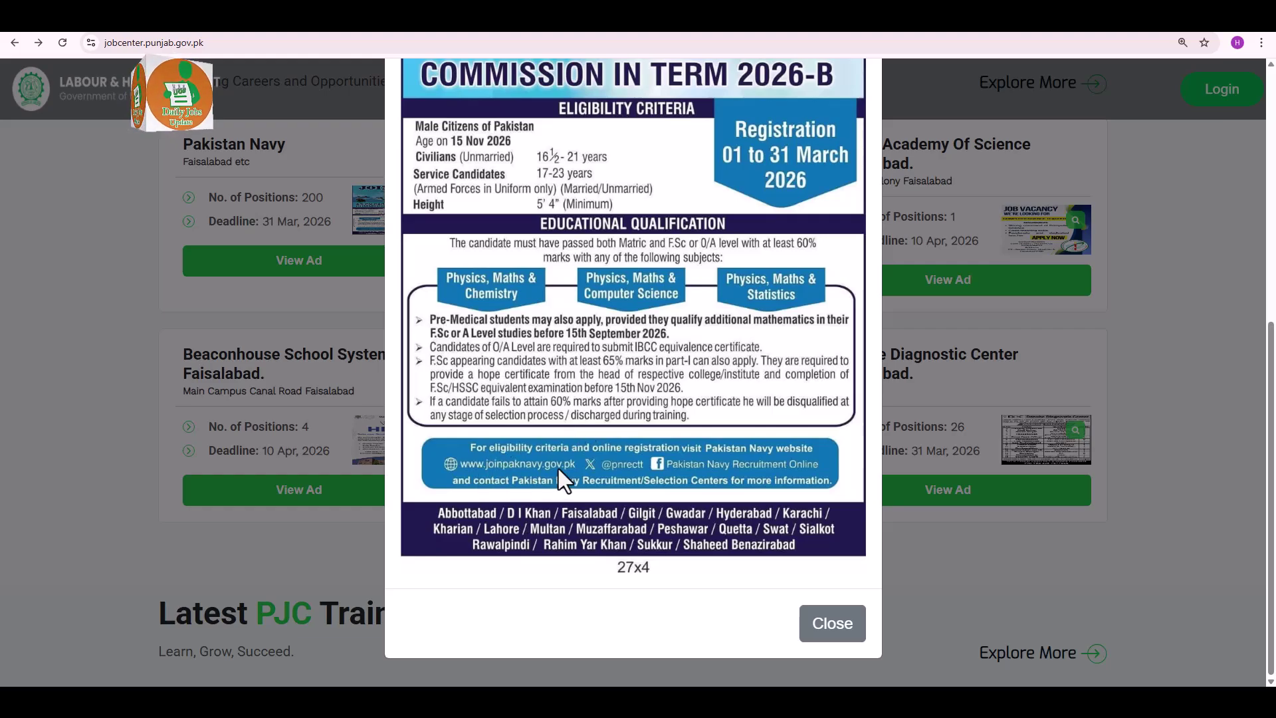
click(823, 630)
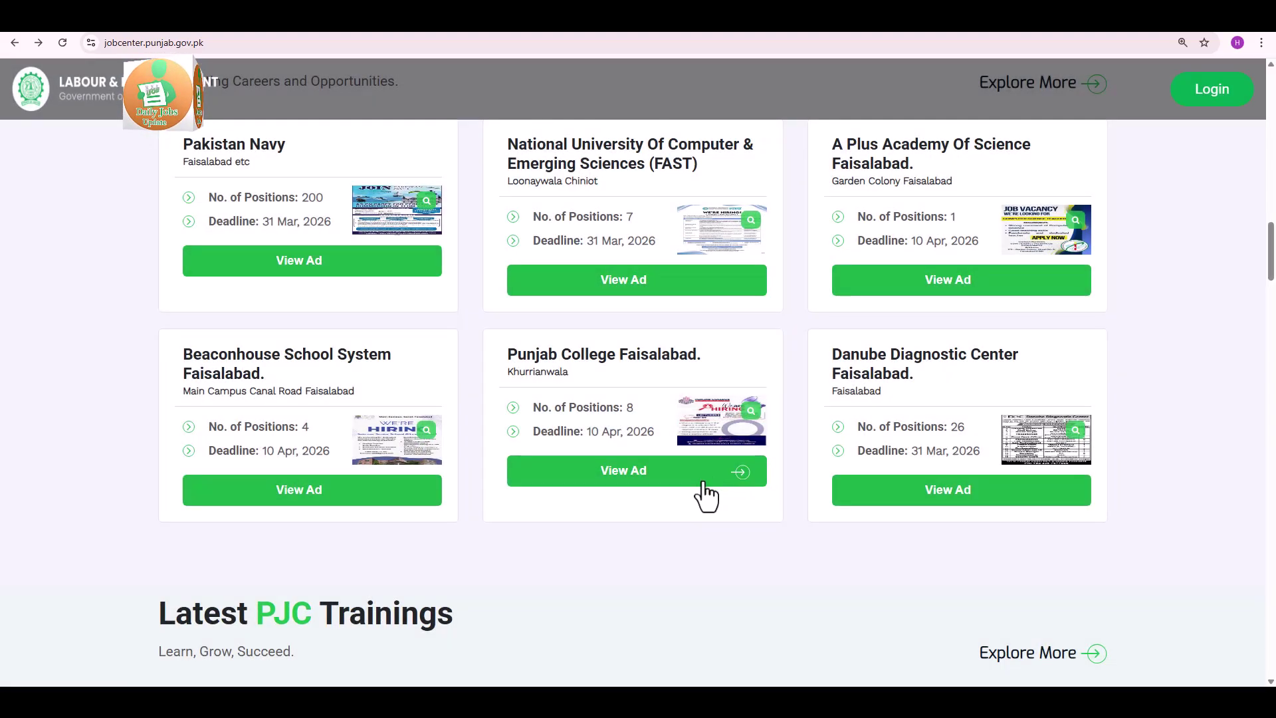
scroll(684, 530, down, 5)
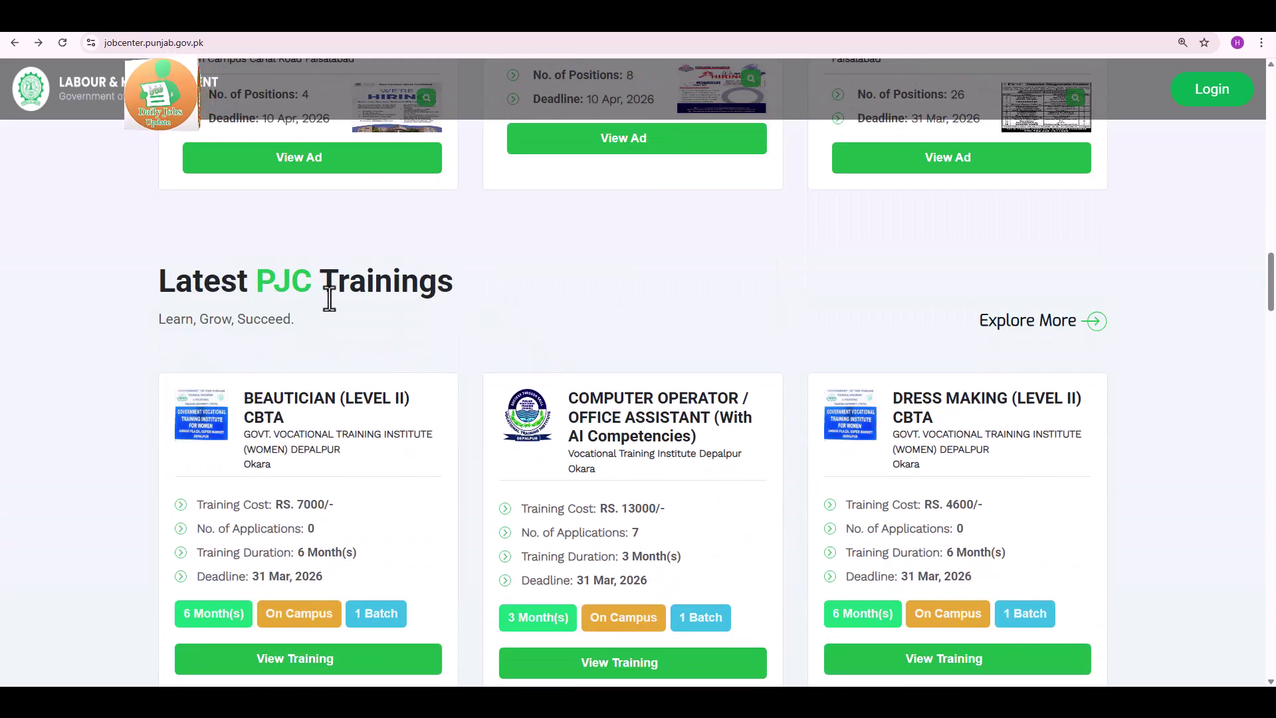
Step: Open the Computer Operator / Office Assistant (With AI Competencies) training page from Latest PJC Trainings
scroll(450, 314, down, 3)
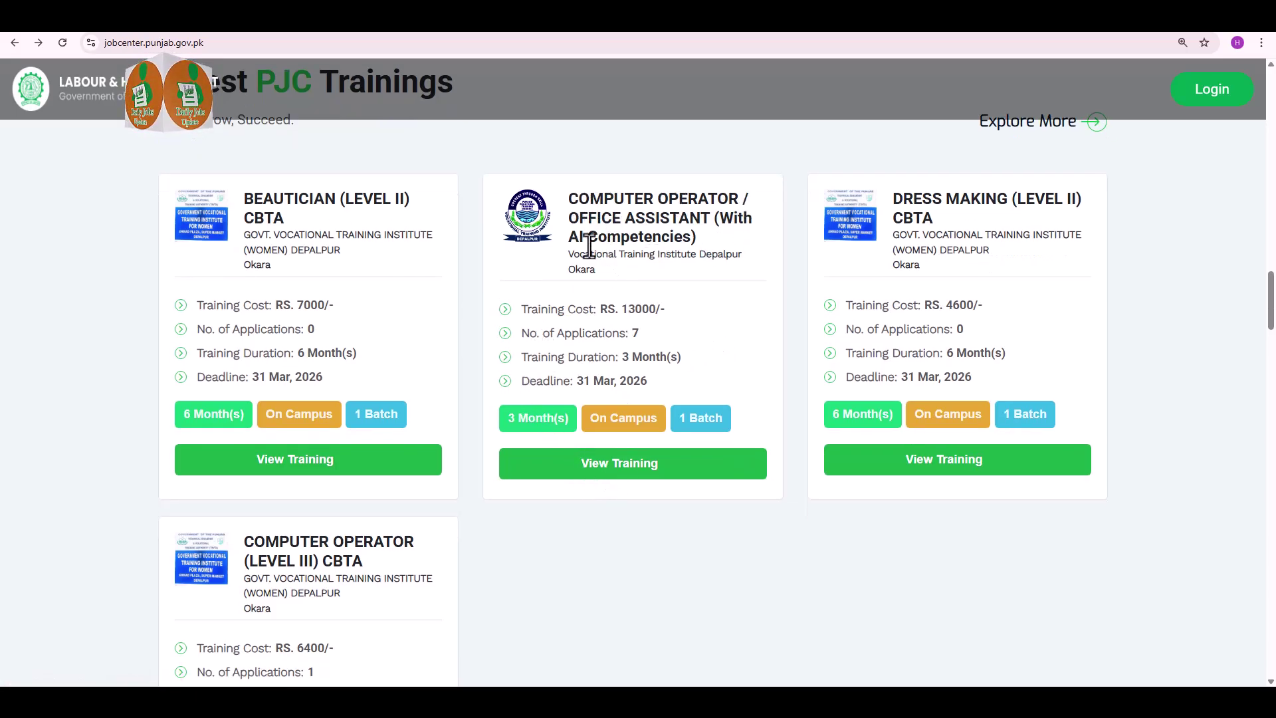
click(620, 474)
scroll(560, 423, down, 5)
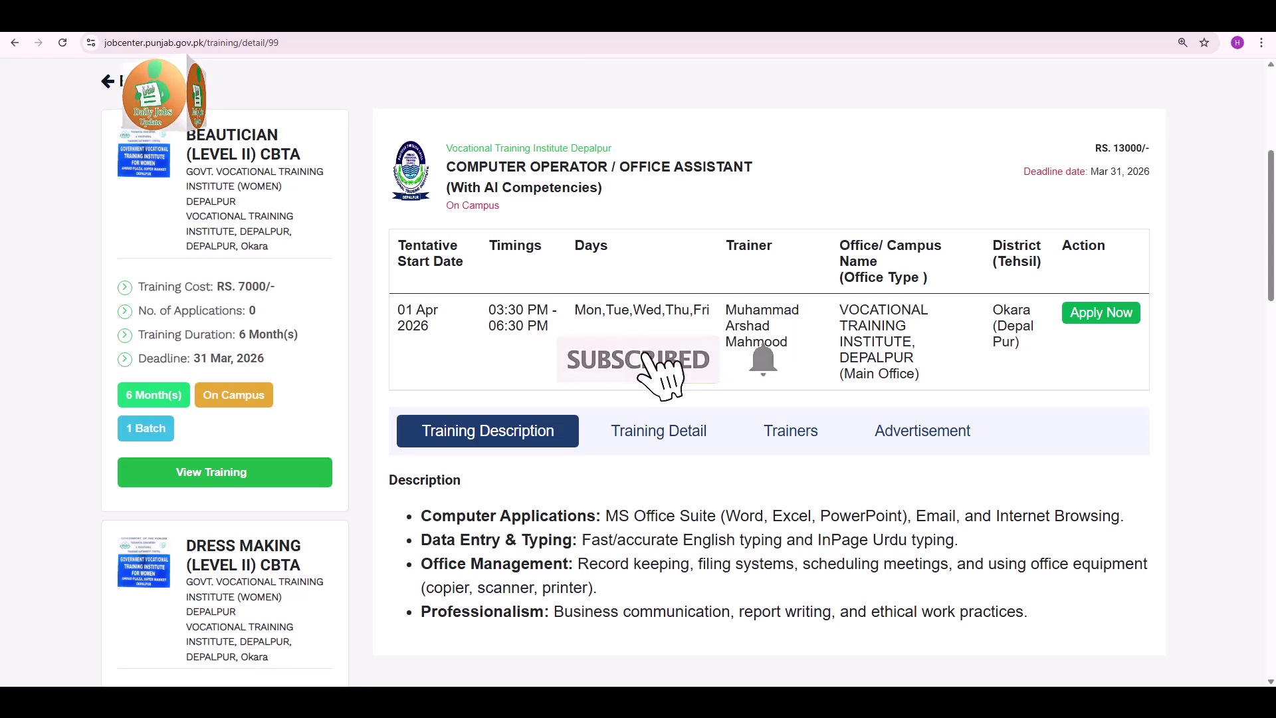
Step: Review the course's Training Detail, Trainers and Advertisement tabs
scroll(628, 286, down, 1)
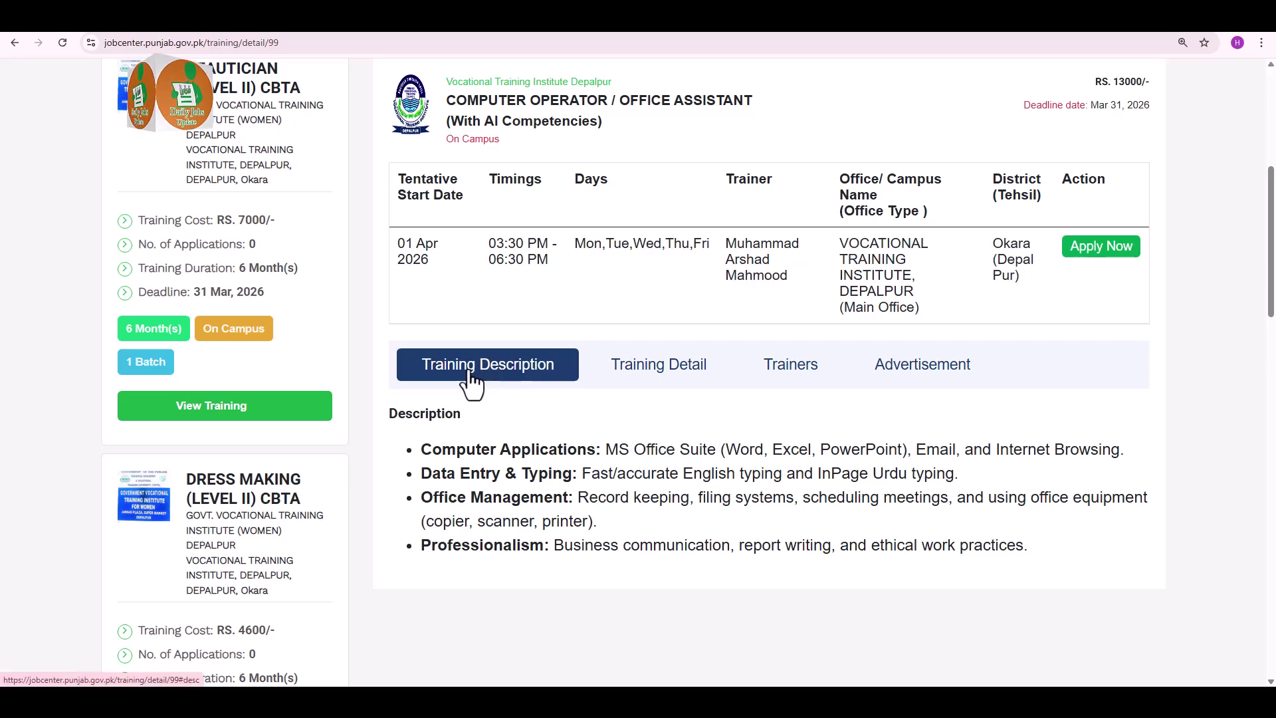
click(651, 376)
click(795, 376)
click(945, 378)
scroll(684, 399, down, 2)
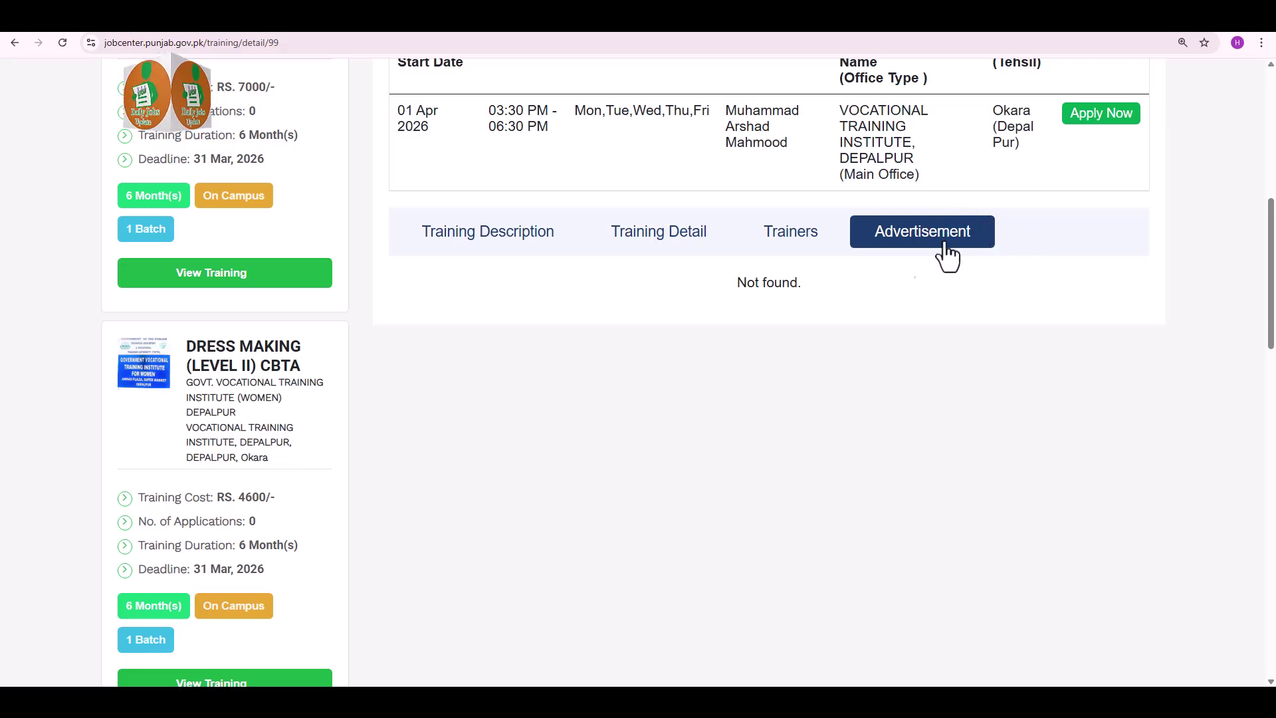
Step: Revisit Trainers and Training Detail, return to Training Description, then choose Apply Now
click(788, 243)
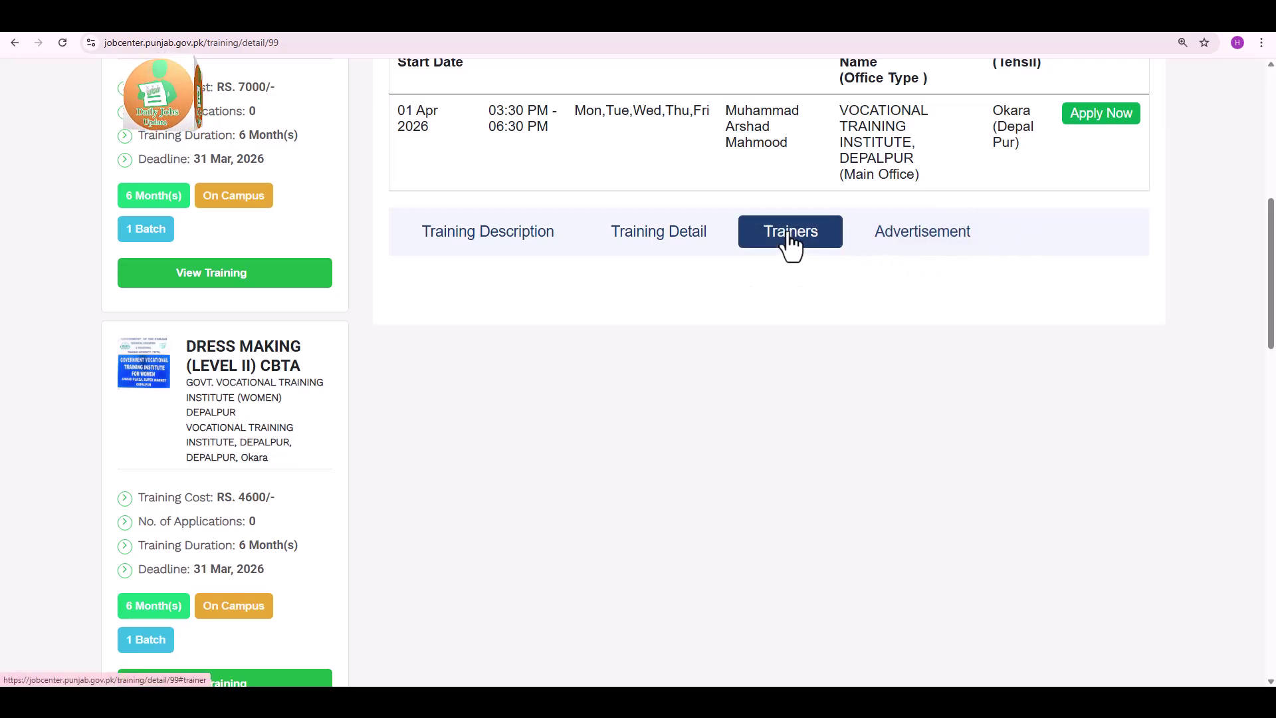
click(657, 243)
click(498, 239)
scroll(479, 336, up, 2)
scroll(478, 339, down, 2)
scroll(479, 344, down, 4)
scroll(549, 296, up, 7)
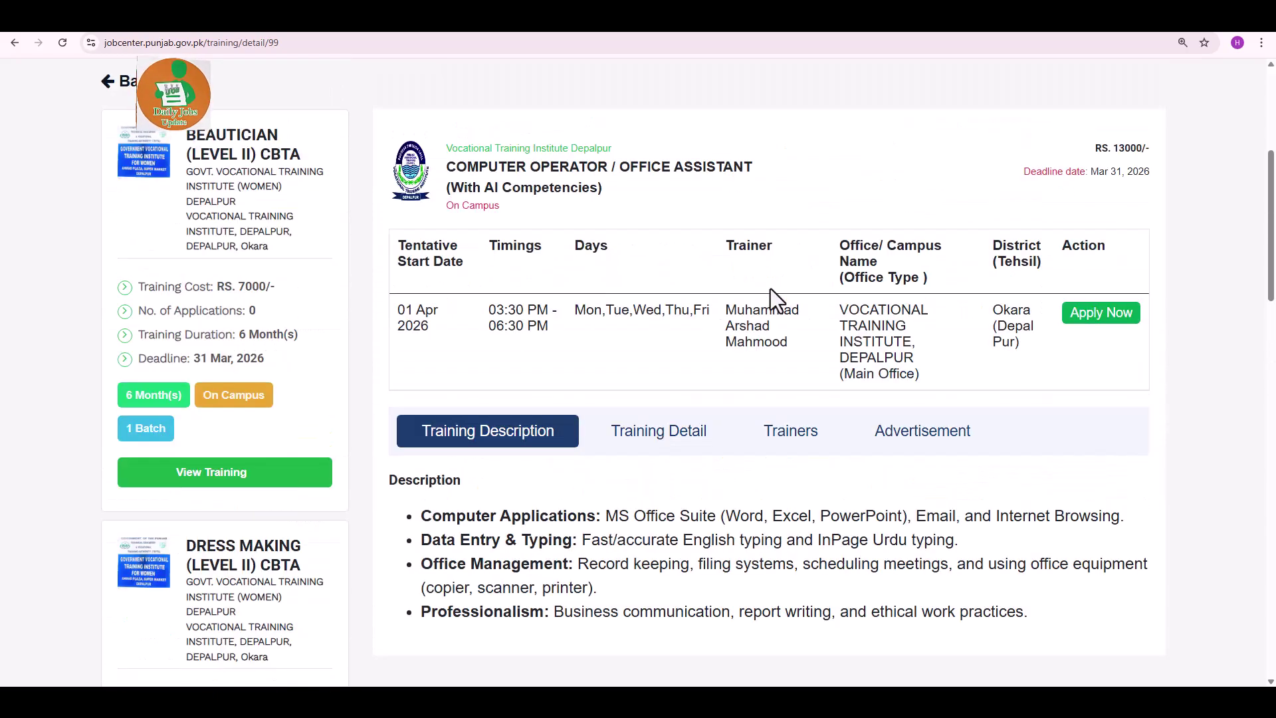
click(1097, 317)
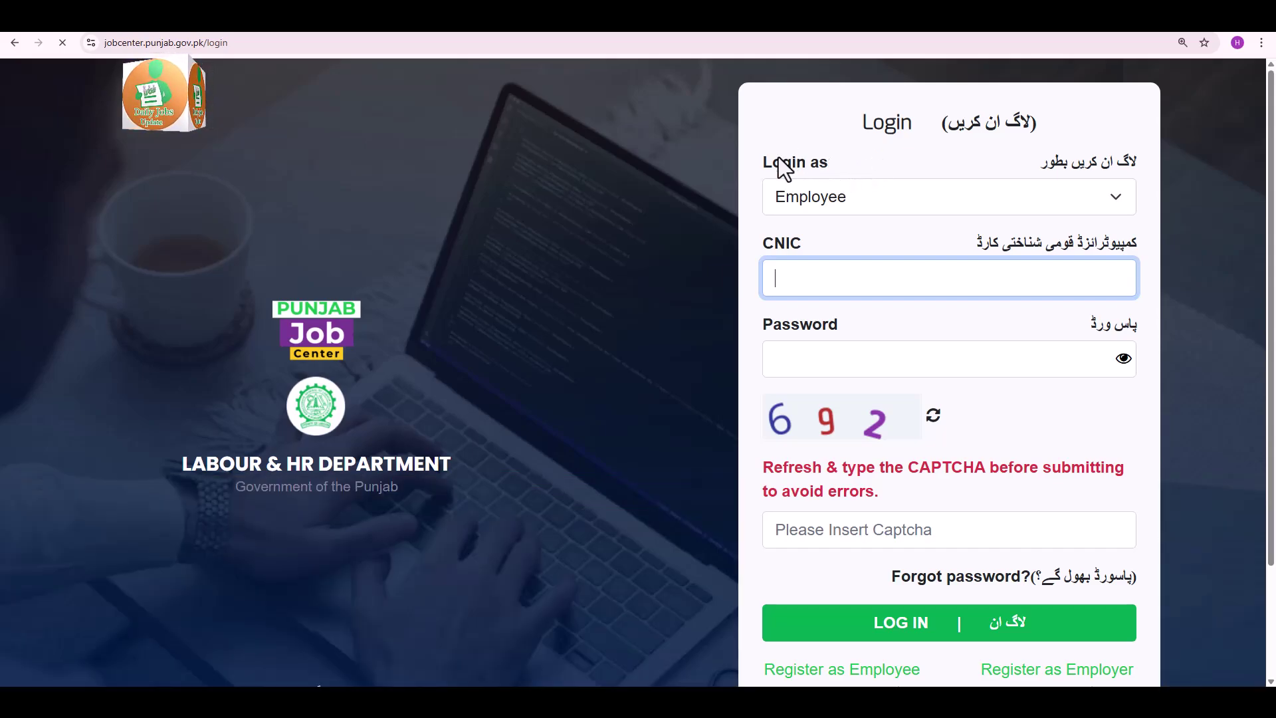
Step: Scroll down the login page and follow the Register as Employee link
scroll(870, 286, down, 2)
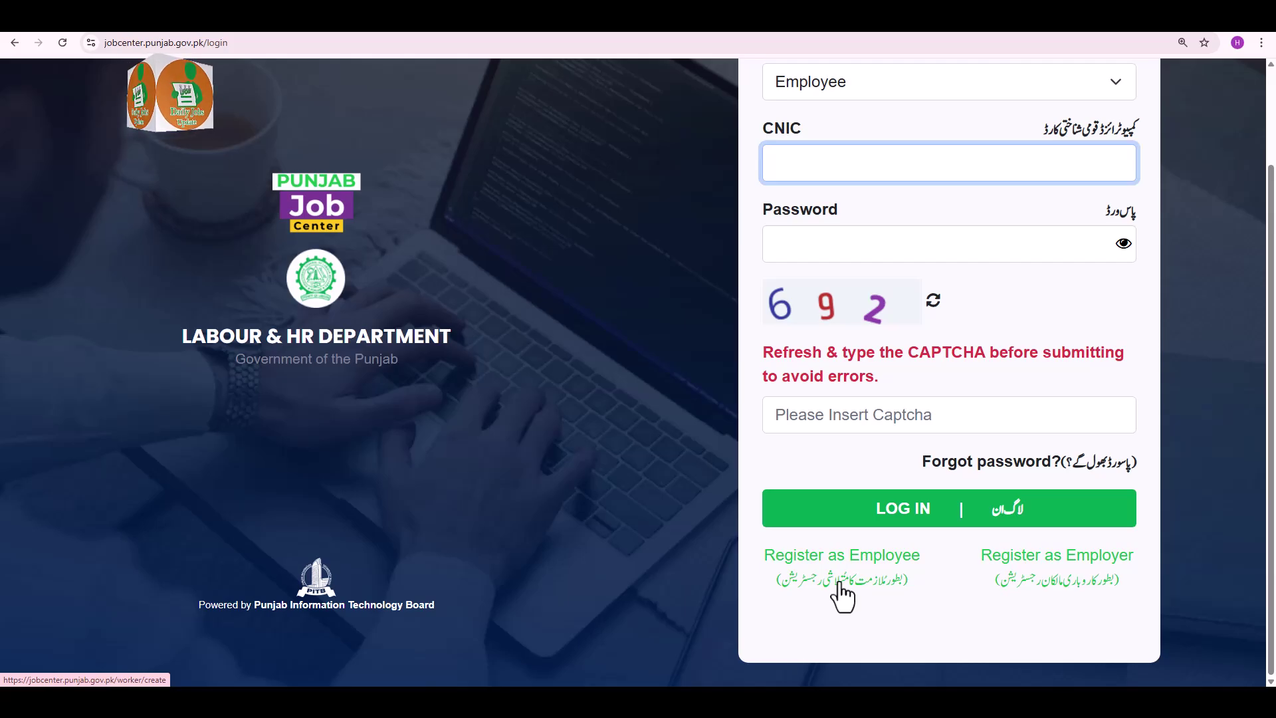
click(826, 566)
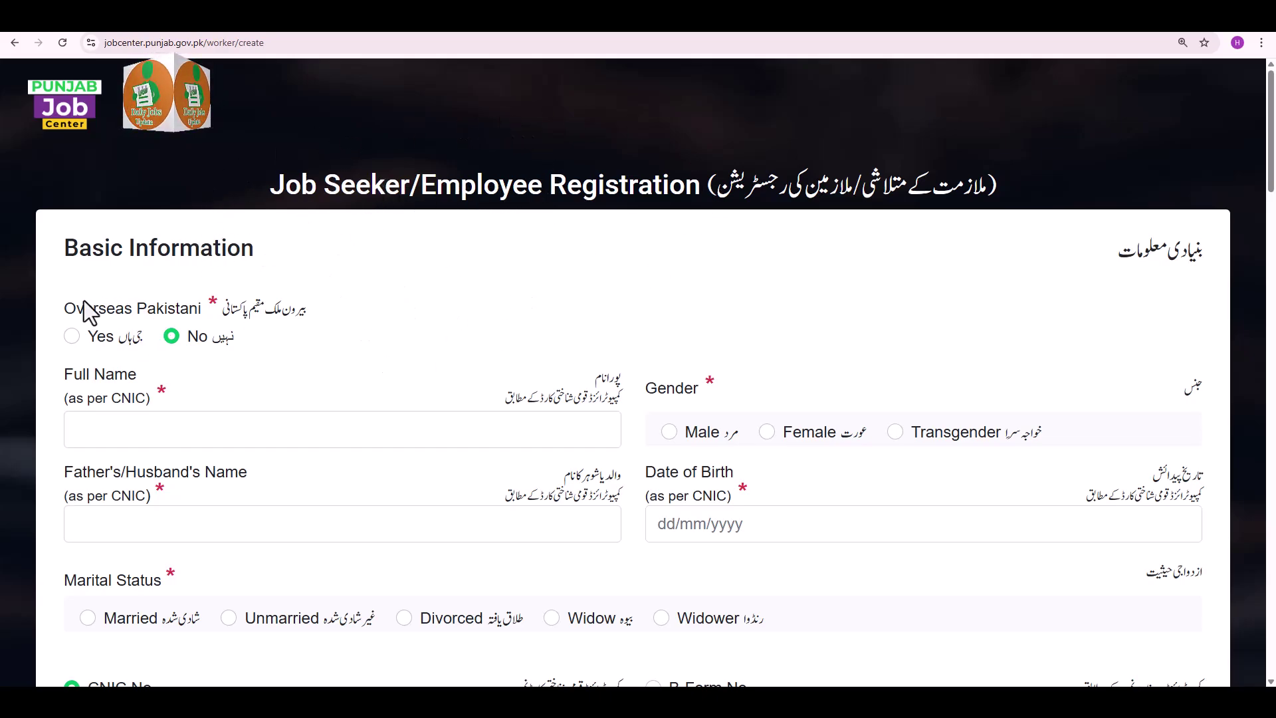
Step: Toggle Overseas Pakistani to Yes and back to No
drag(66, 303, 203, 314)
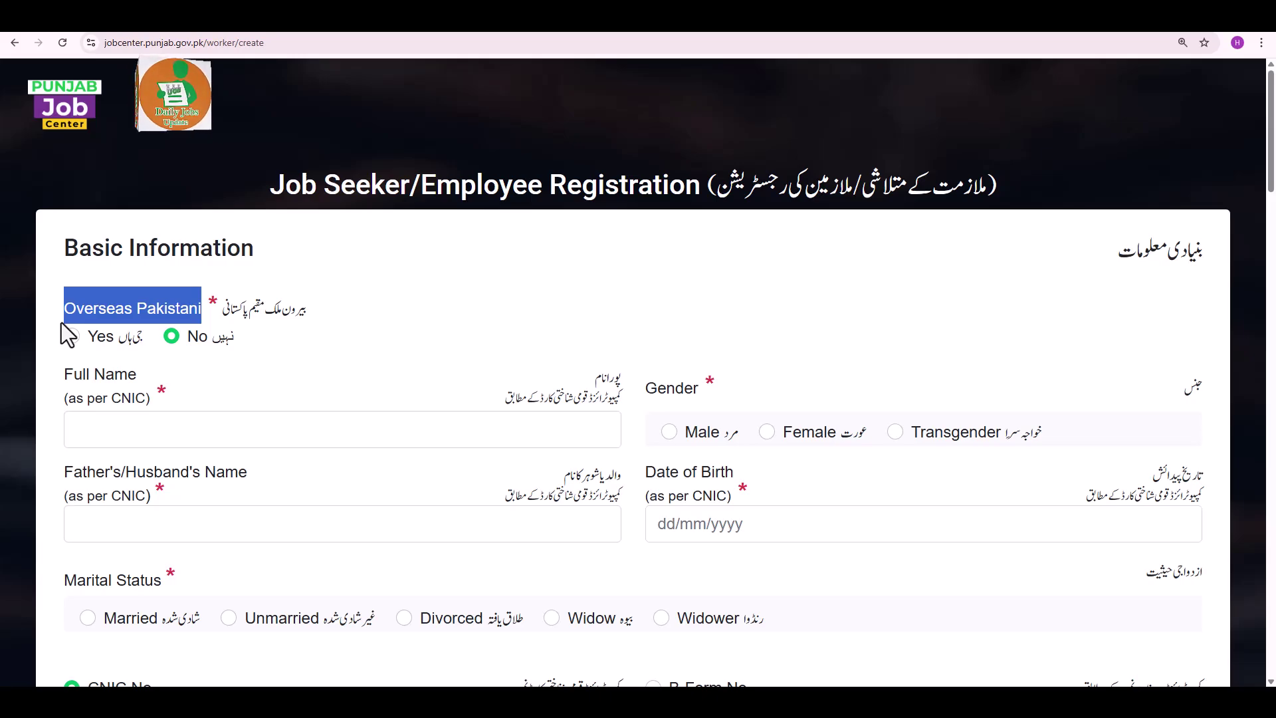
click(73, 337)
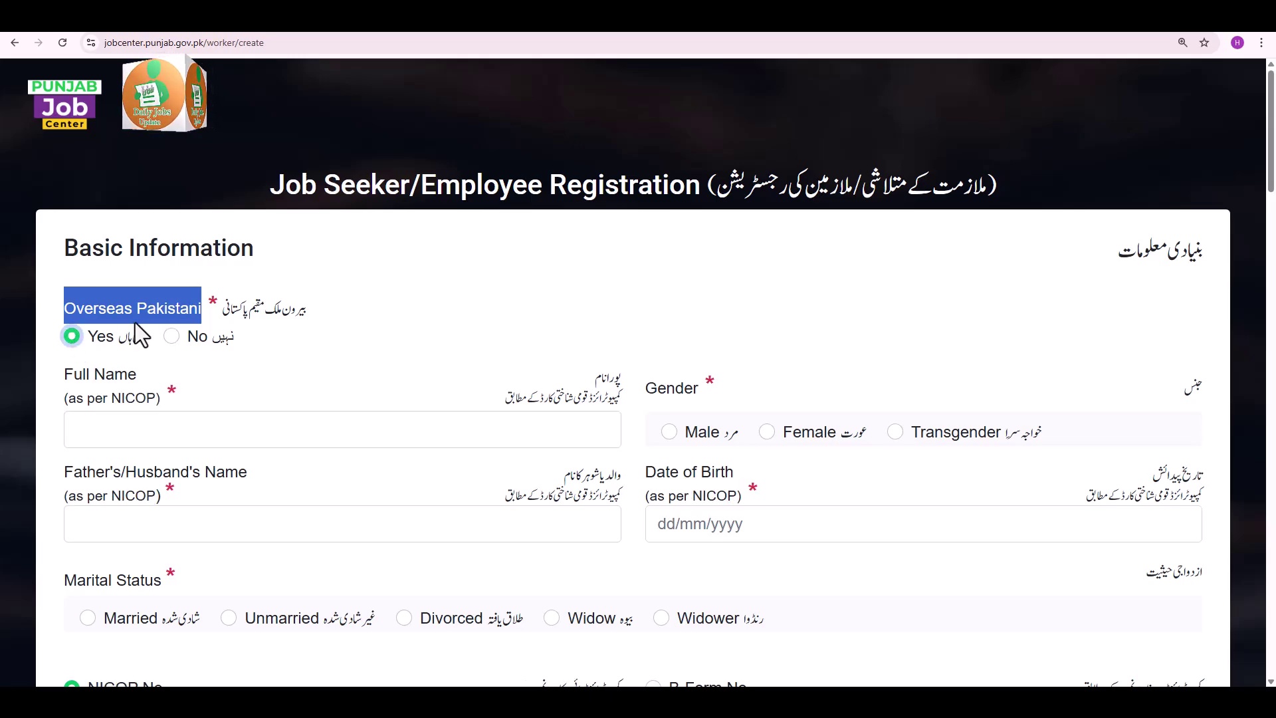
click(171, 337)
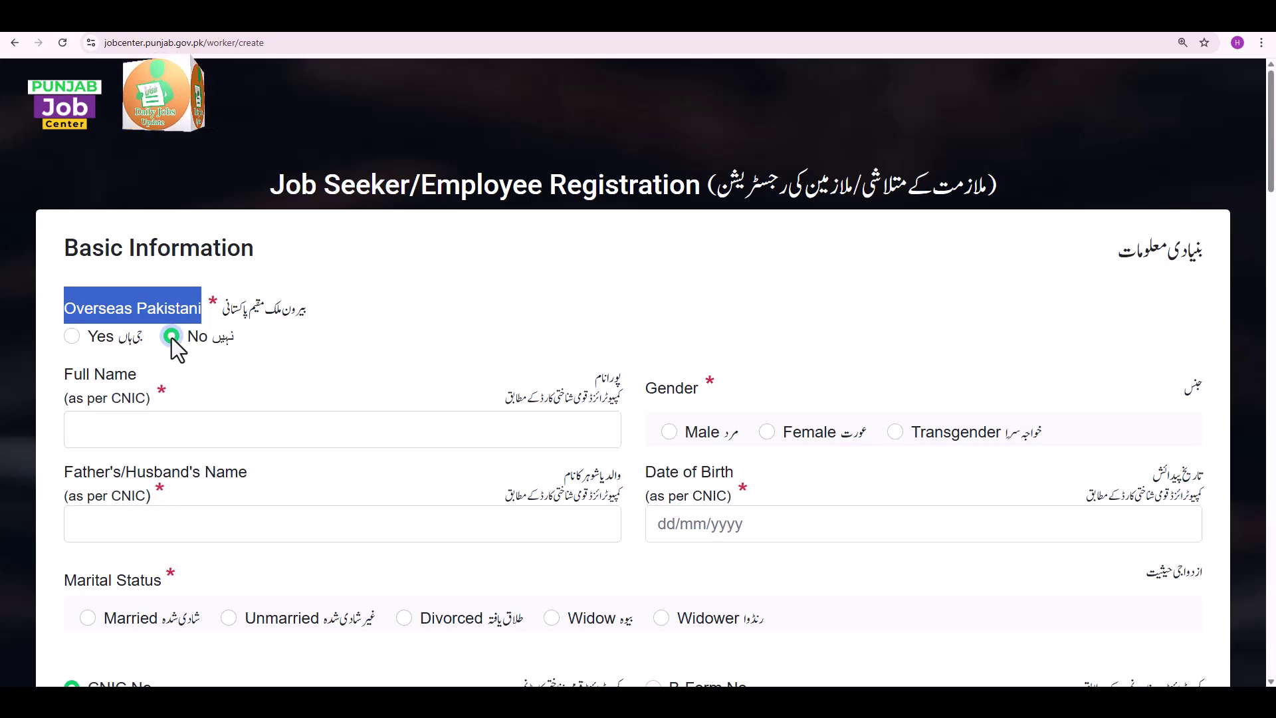
scroll(178, 385, down, 1)
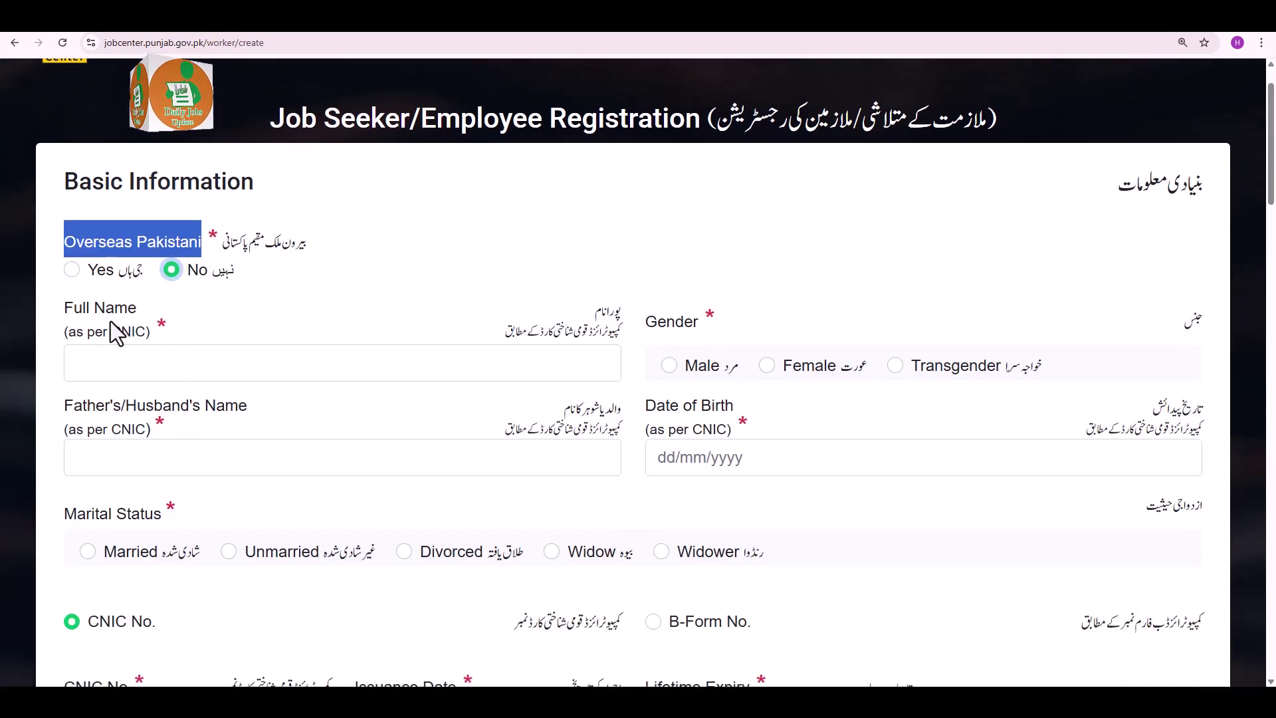
Step: Enter the applicant's full name and set gender to Male
click(136, 369)
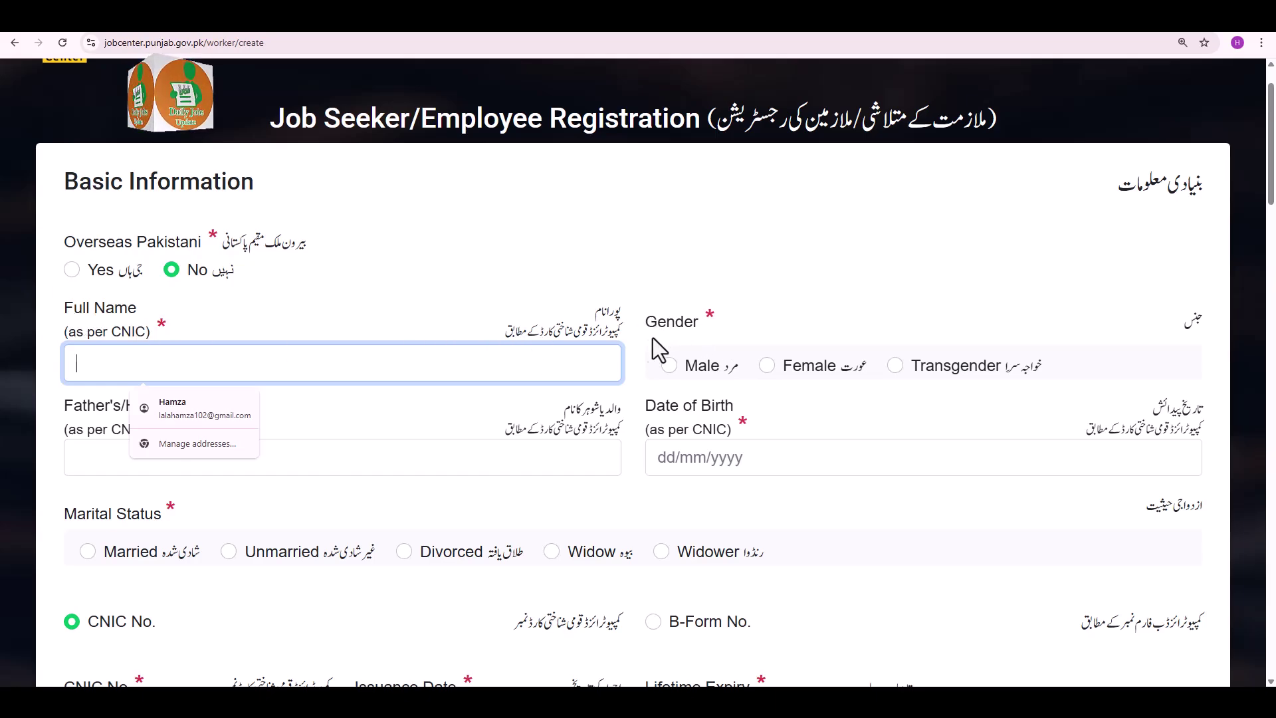
text(ali)
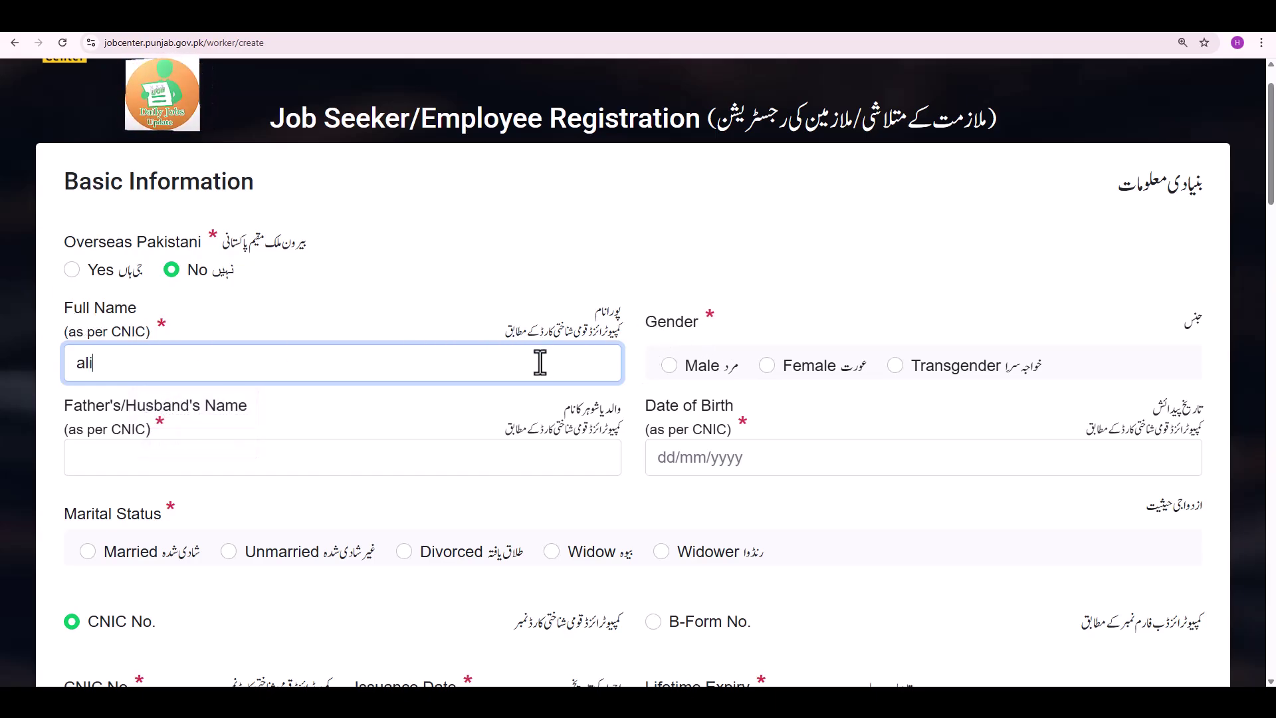
click(670, 365)
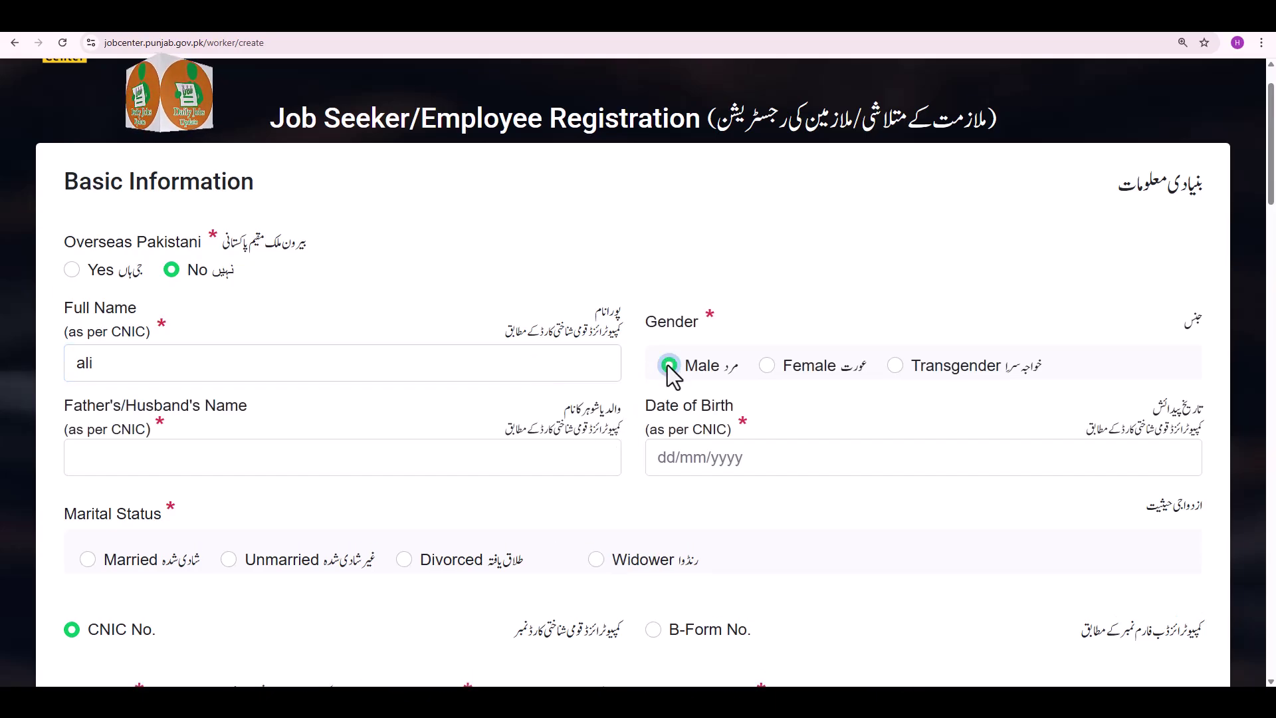
Step: Fill in the father's/husband's name, replacing a mistaken numeric entry
click(211, 457)
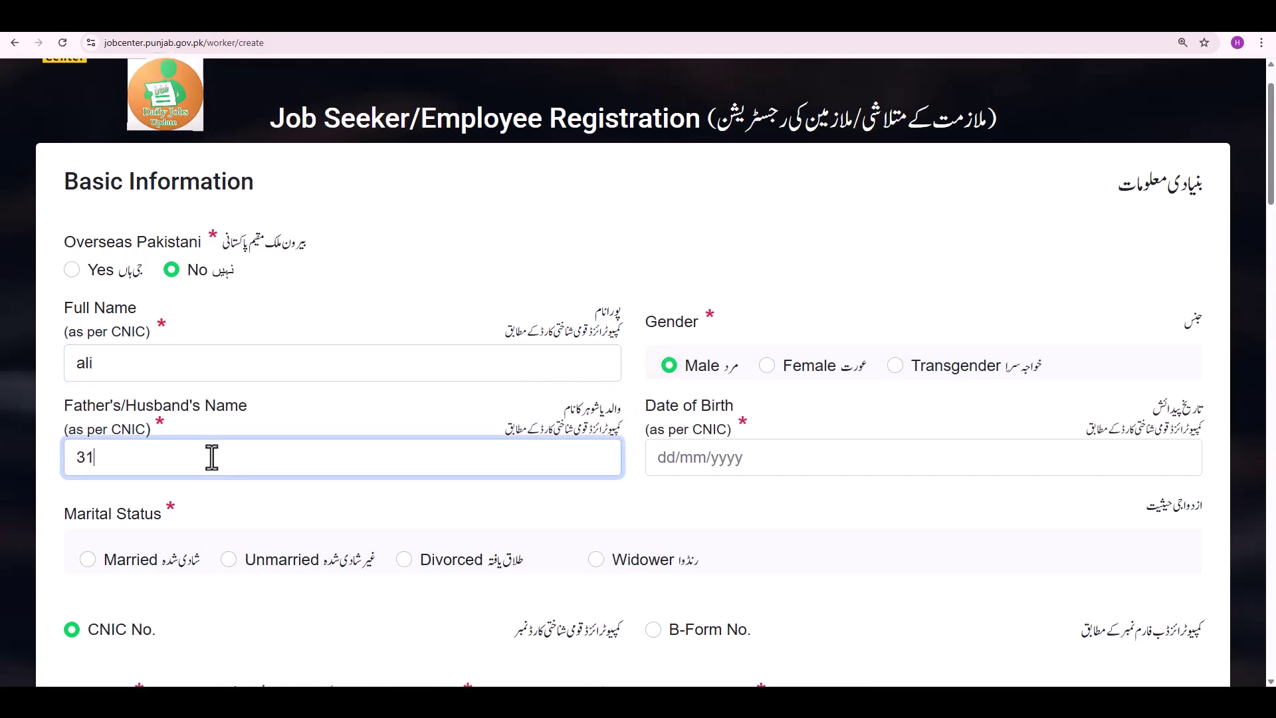
text(312020000000000)
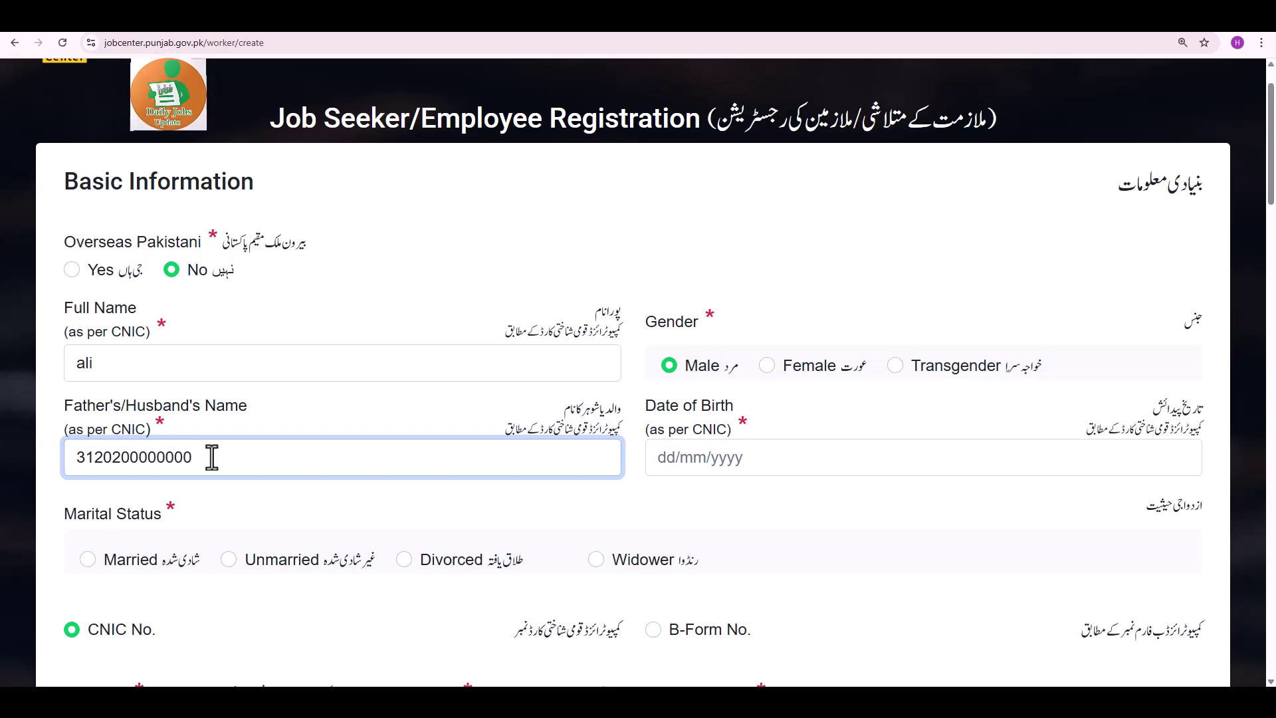
key(BackSpace)
key(BackSpace)
key(BackSpace)
key(BackSpace)
key(BackSpace)
key(BackSpace)
key(BackSpace)
key(BackSpace)
key(BackSpace)
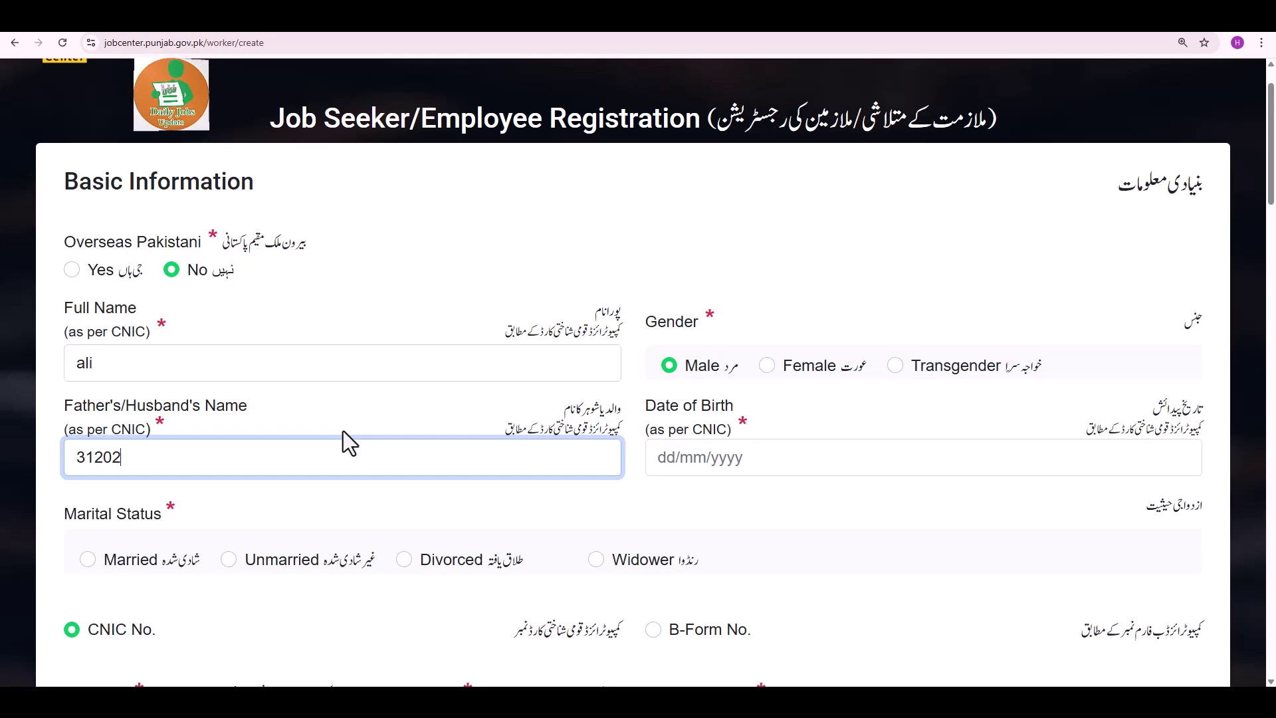
text(0000)
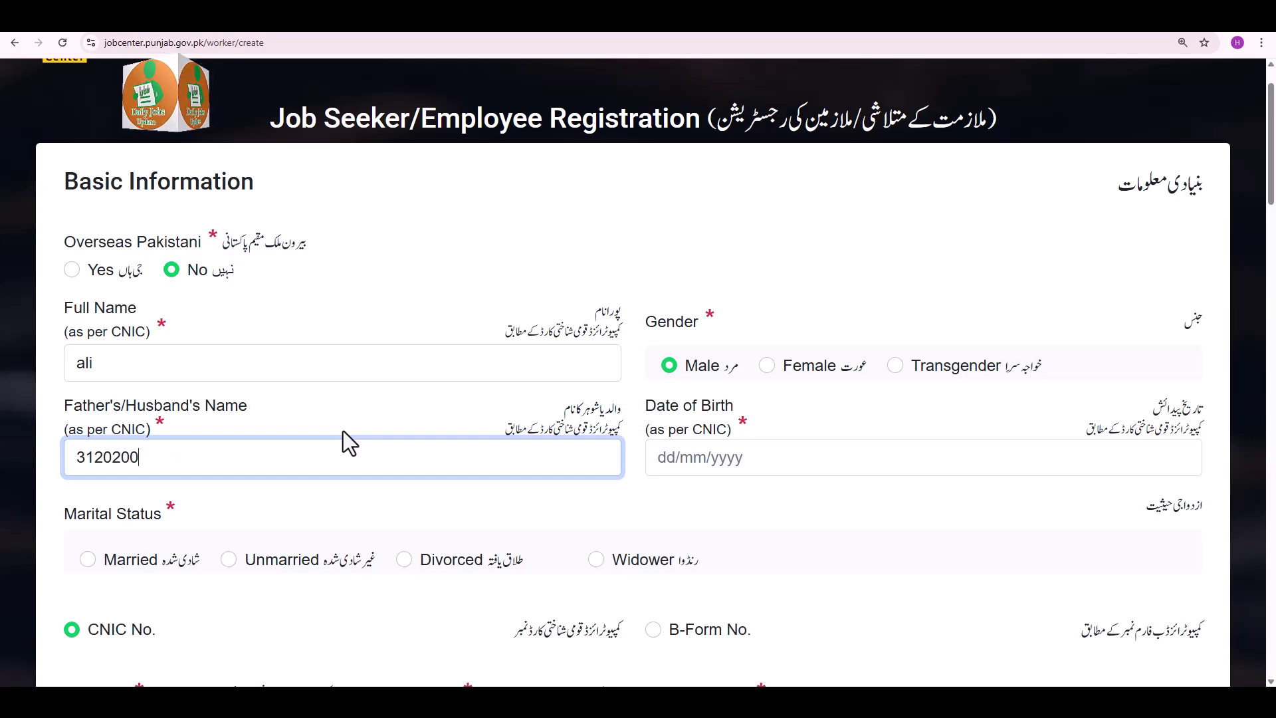
text(00)
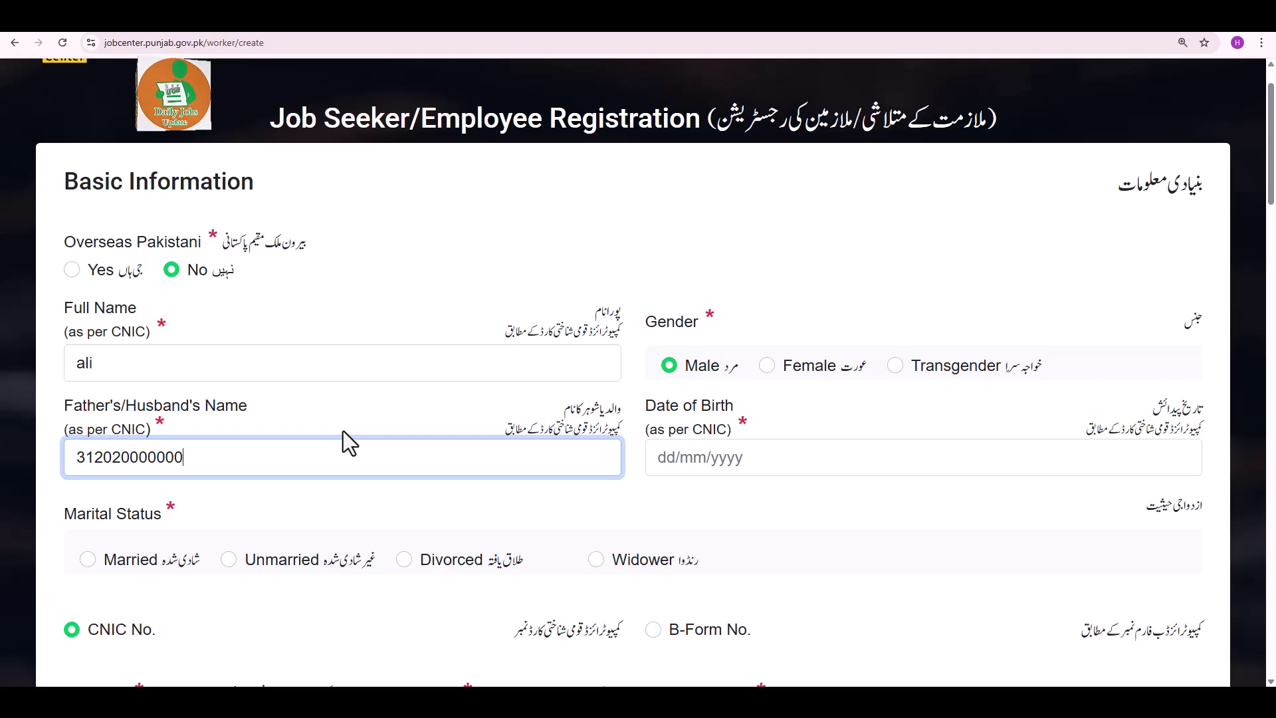
text(1)
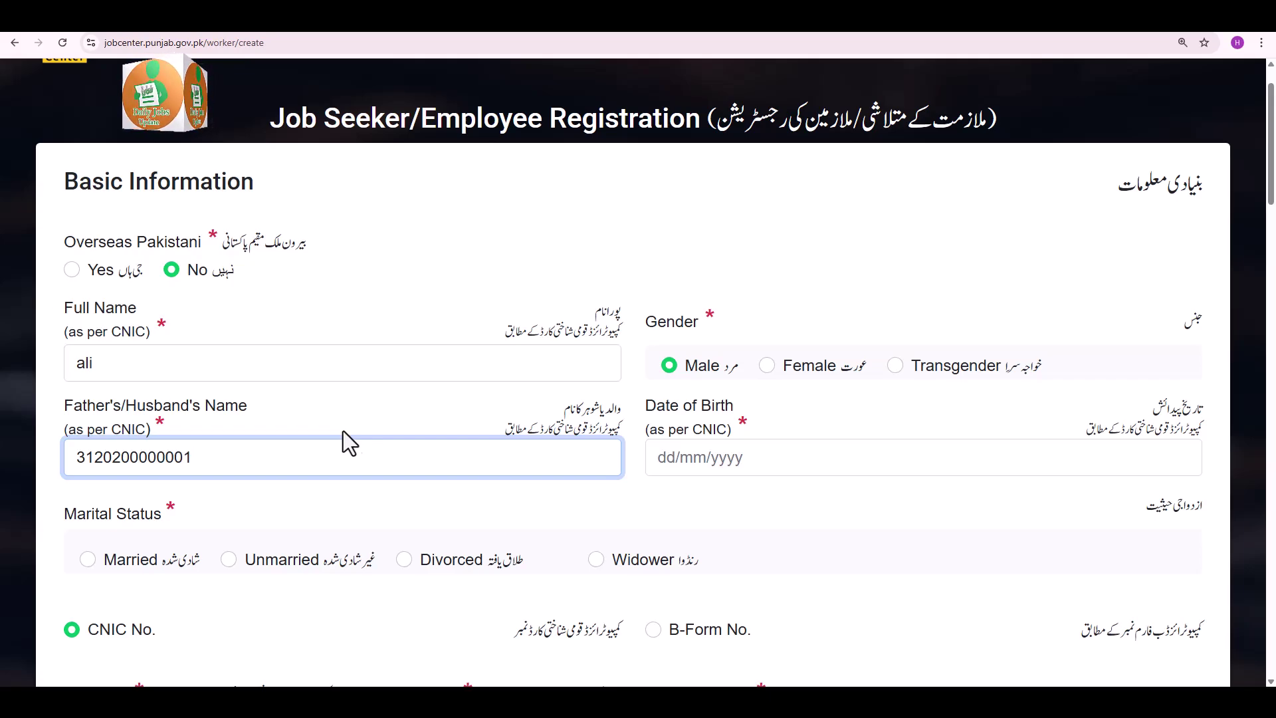
click(732, 456)
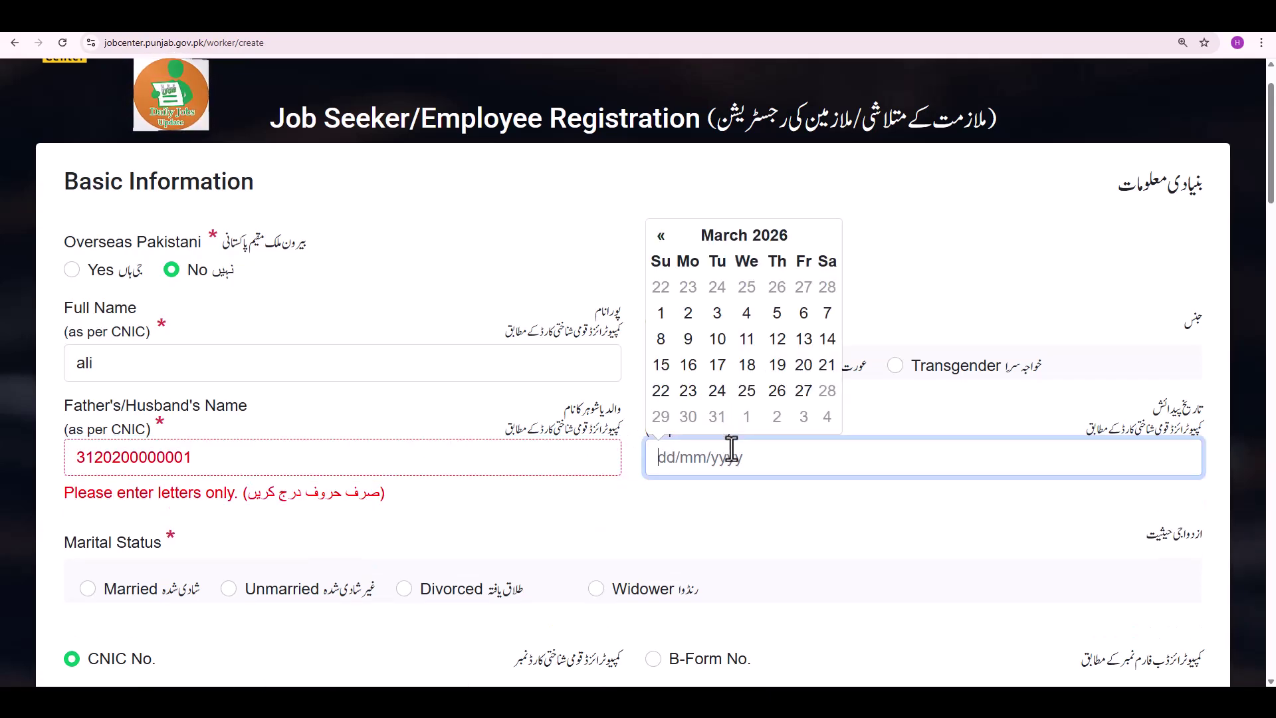
click(735, 250)
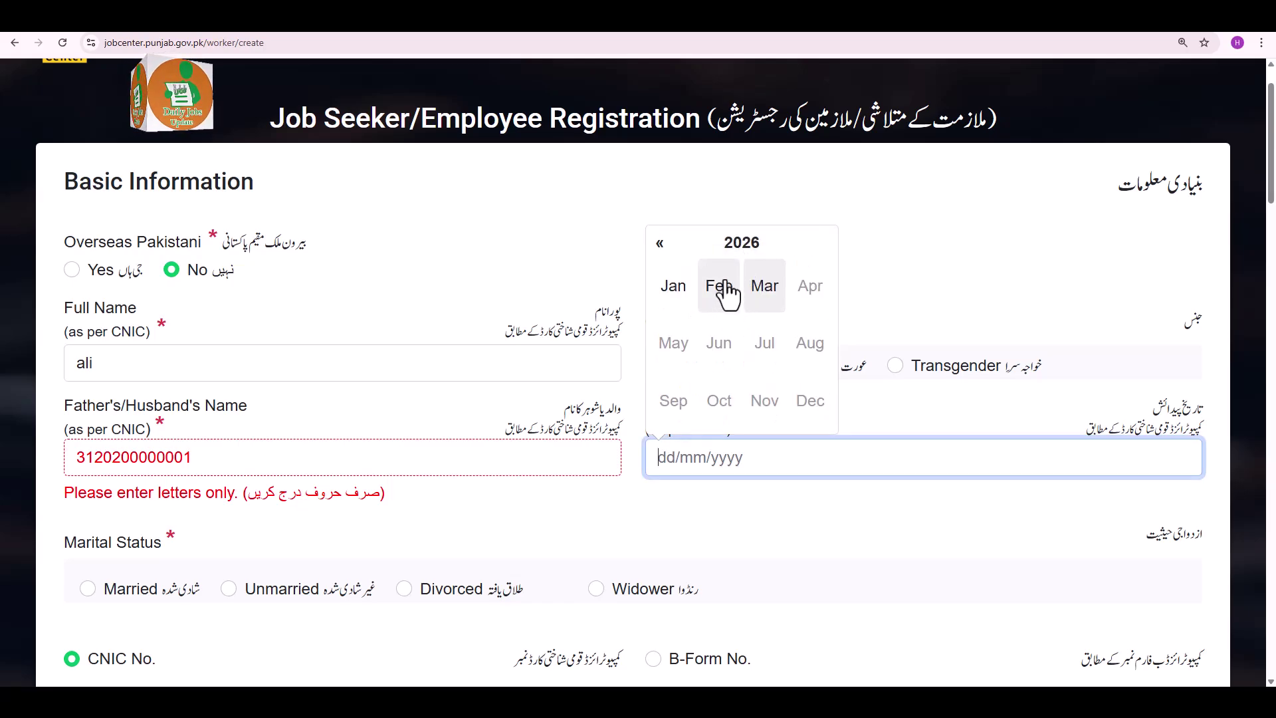
click(192, 455)
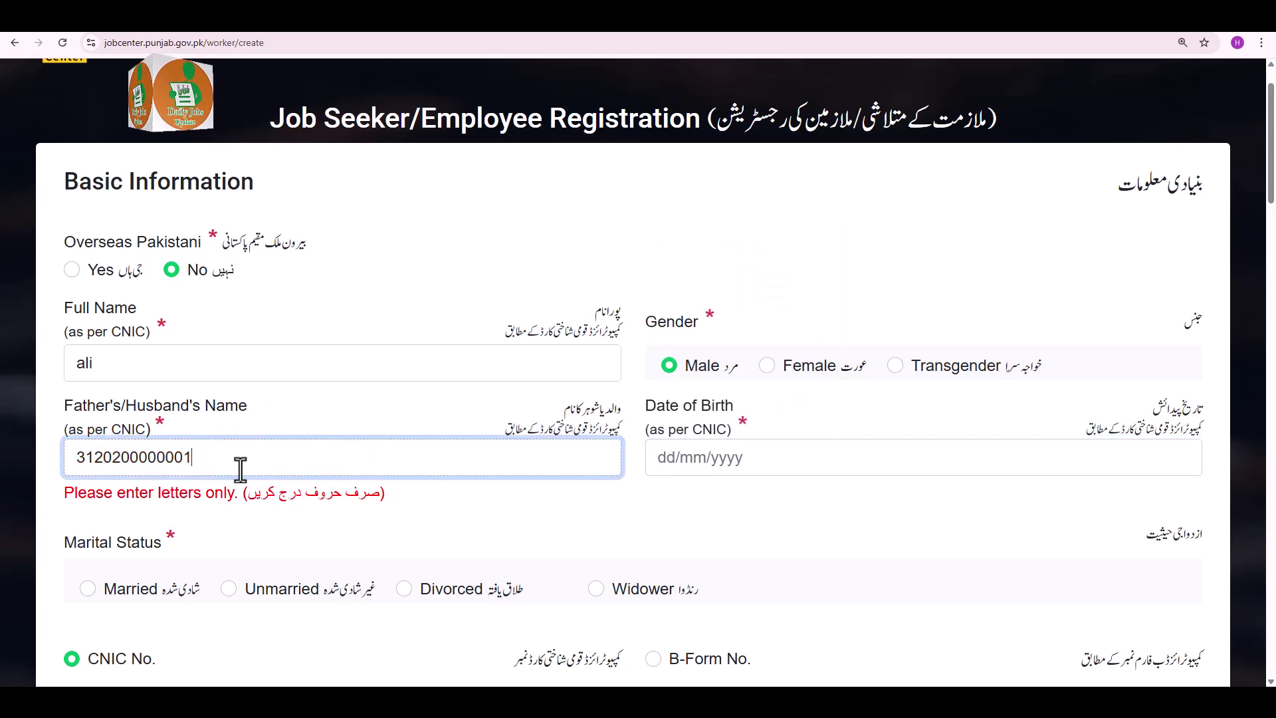
drag(262, 463, 15, 474)
key(BackSpace)
text(raza)
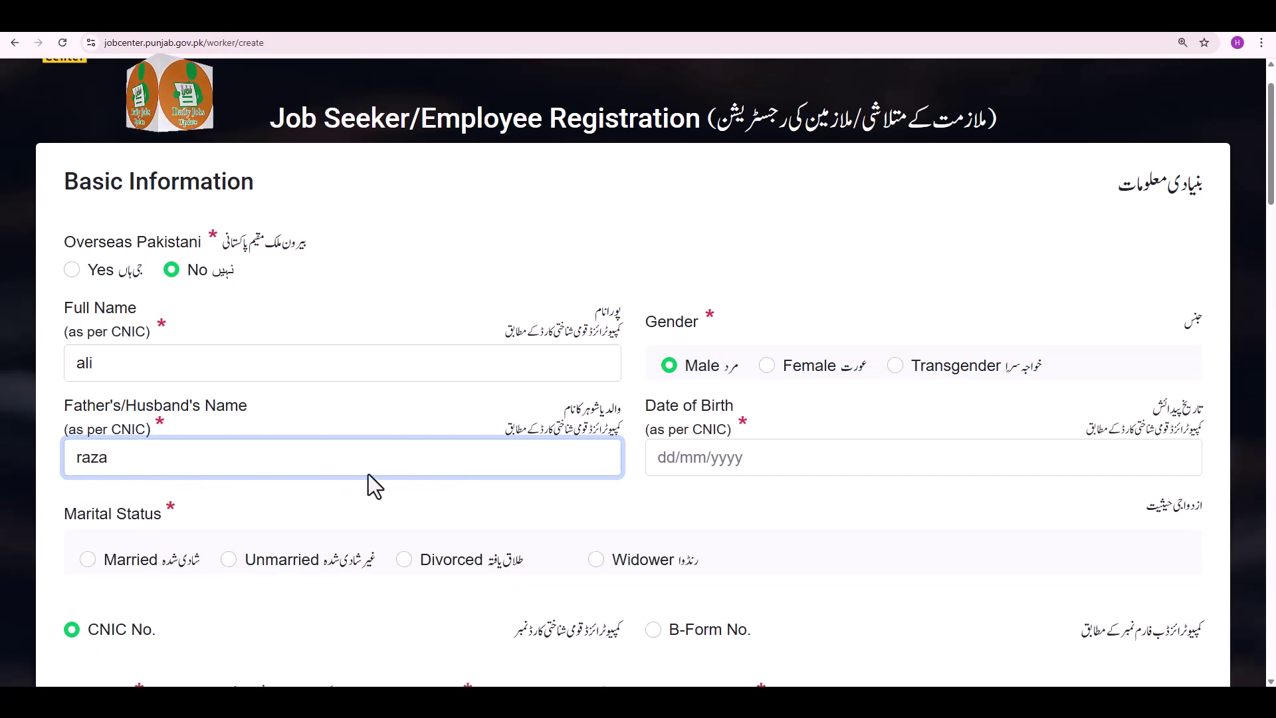
Step: Set the date of birth to 01/01/2000 using the calendar picker
click(706, 462)
click(743, 236)
click(742, 239)
click(660, 243)
click(659, 243)
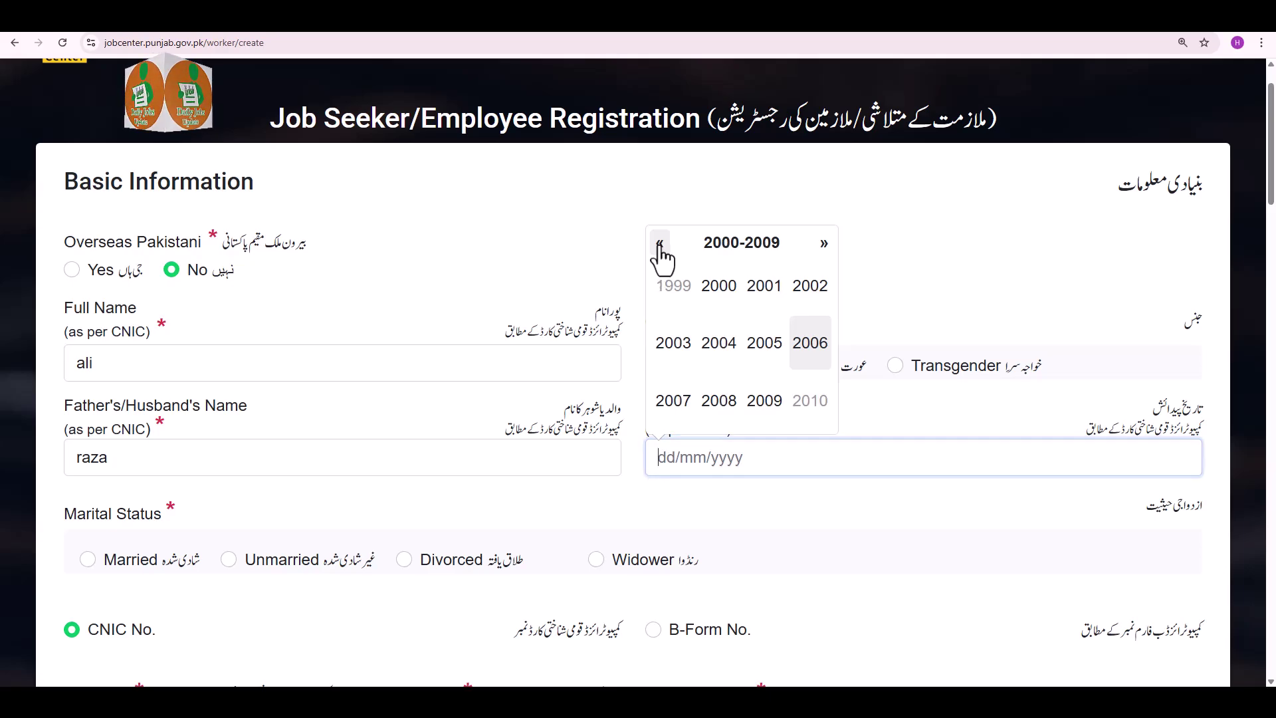
click(718, 287)
click(677, 297)
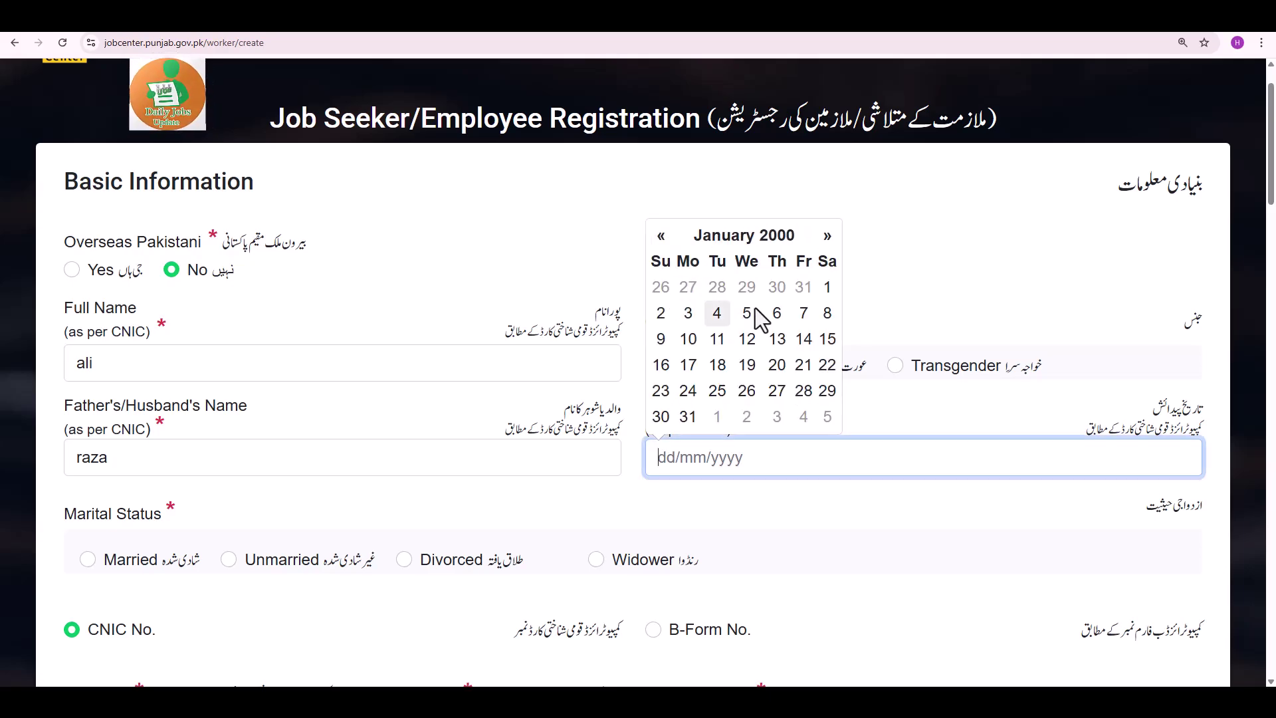
click(820, 292)
Step: Set marital status to Unmarried
scroll(664, 440, down, 2)
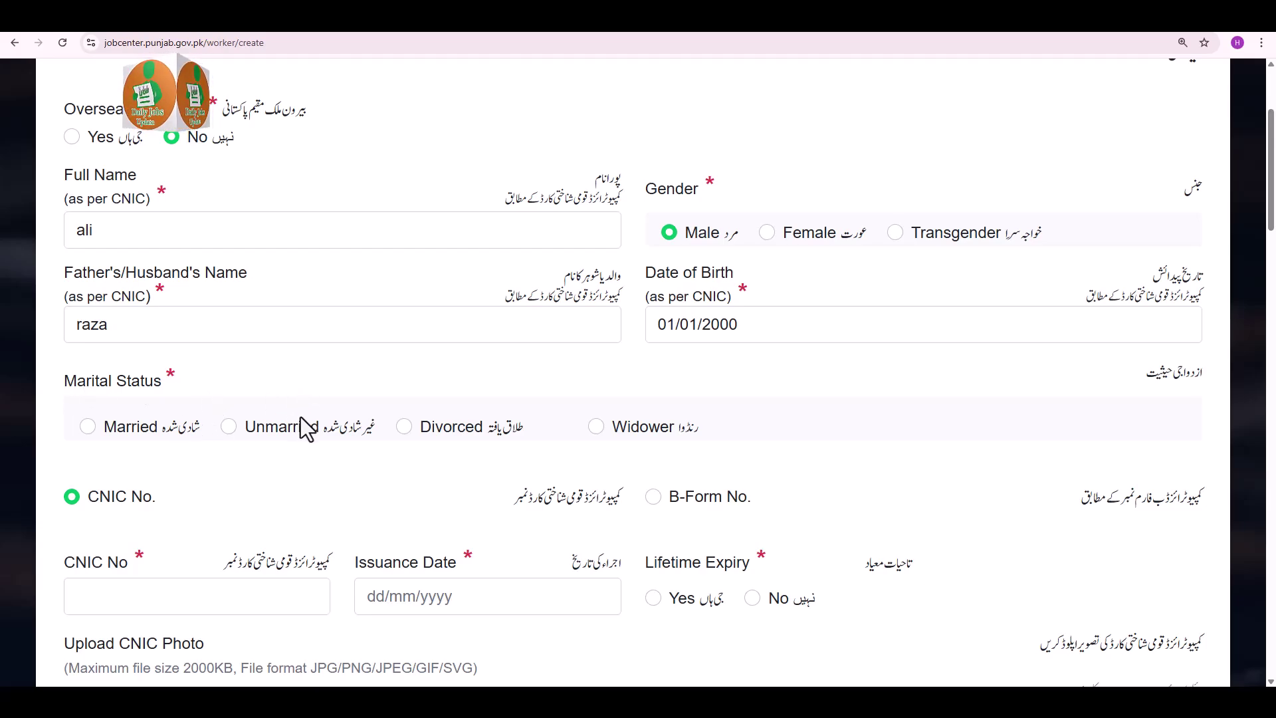
click(227, 427)
scroll(400, 432, down, 2)
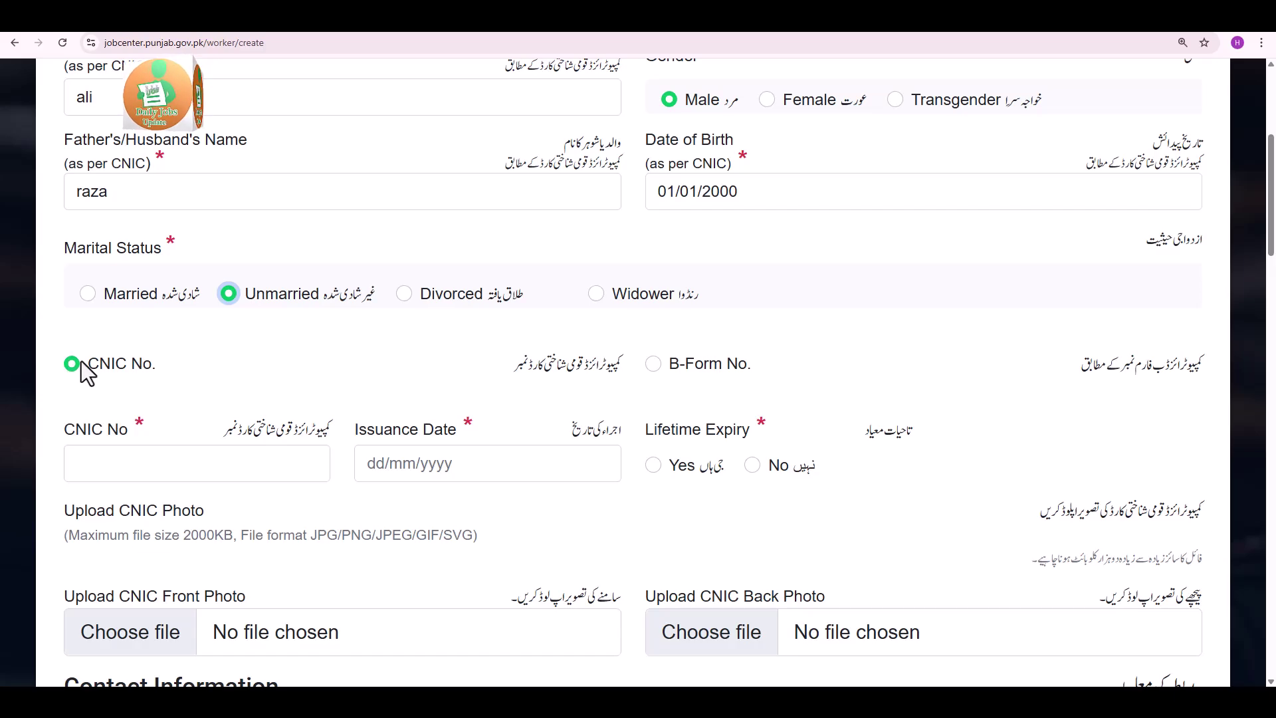
Step: Try the CNIC and B-Form identity options, their issuance date calendars and lifetime expiry
click(134, 462)
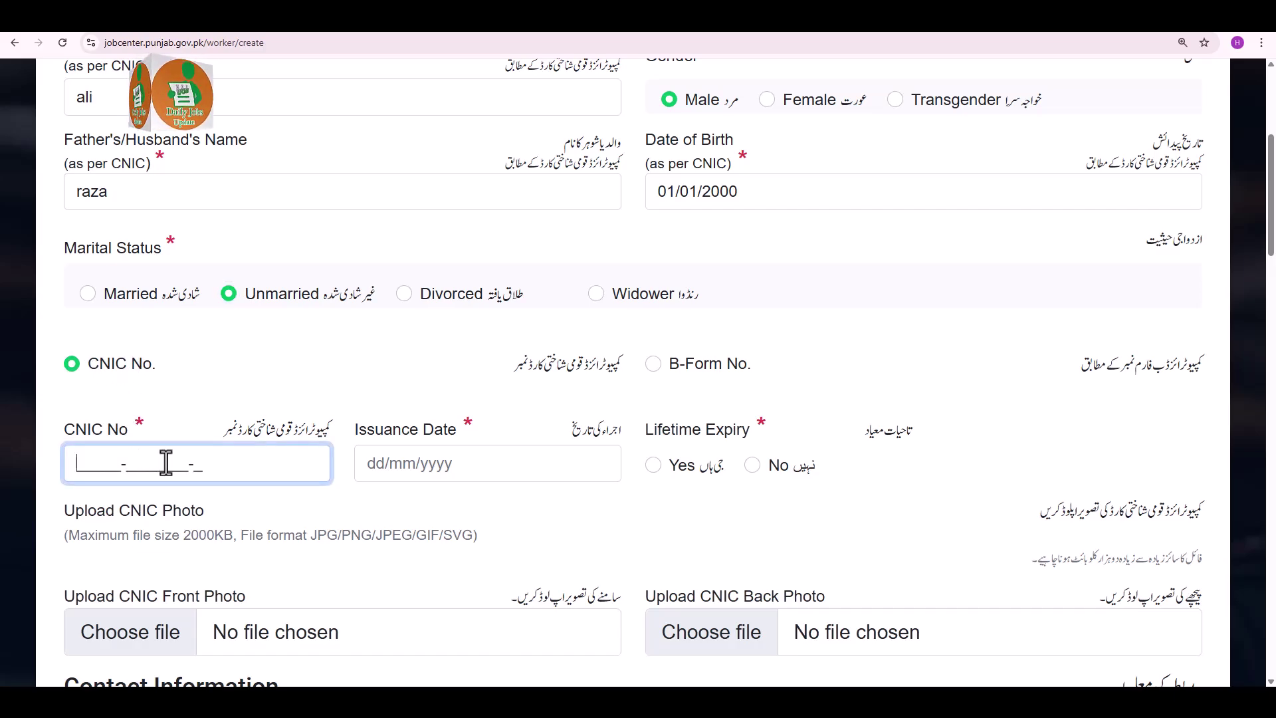
click(428, 467)
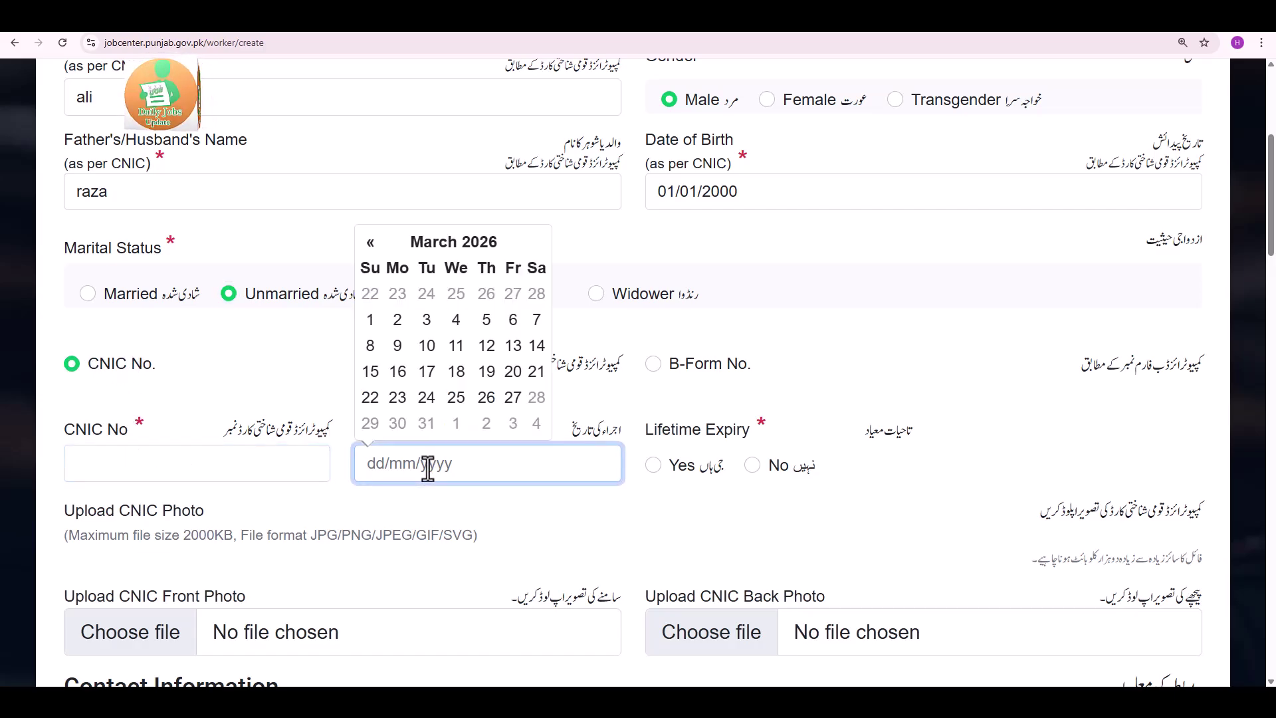
click(650, 519)
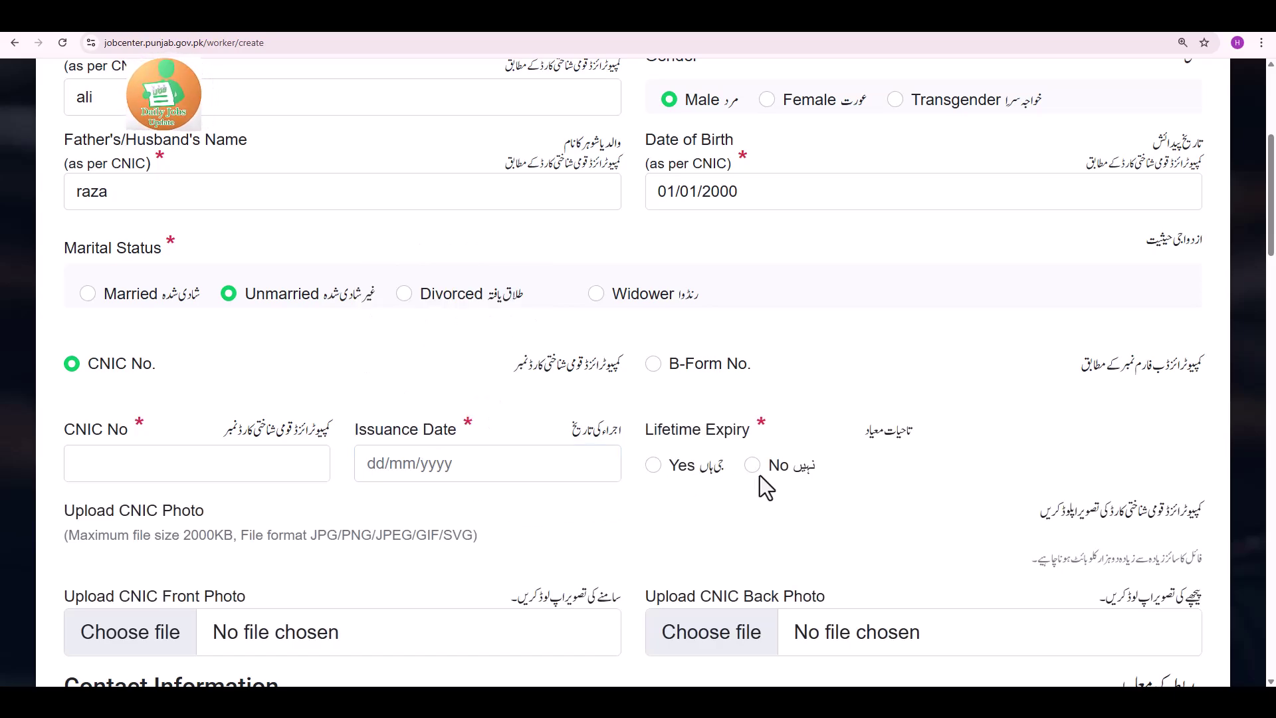
click(653, 466)
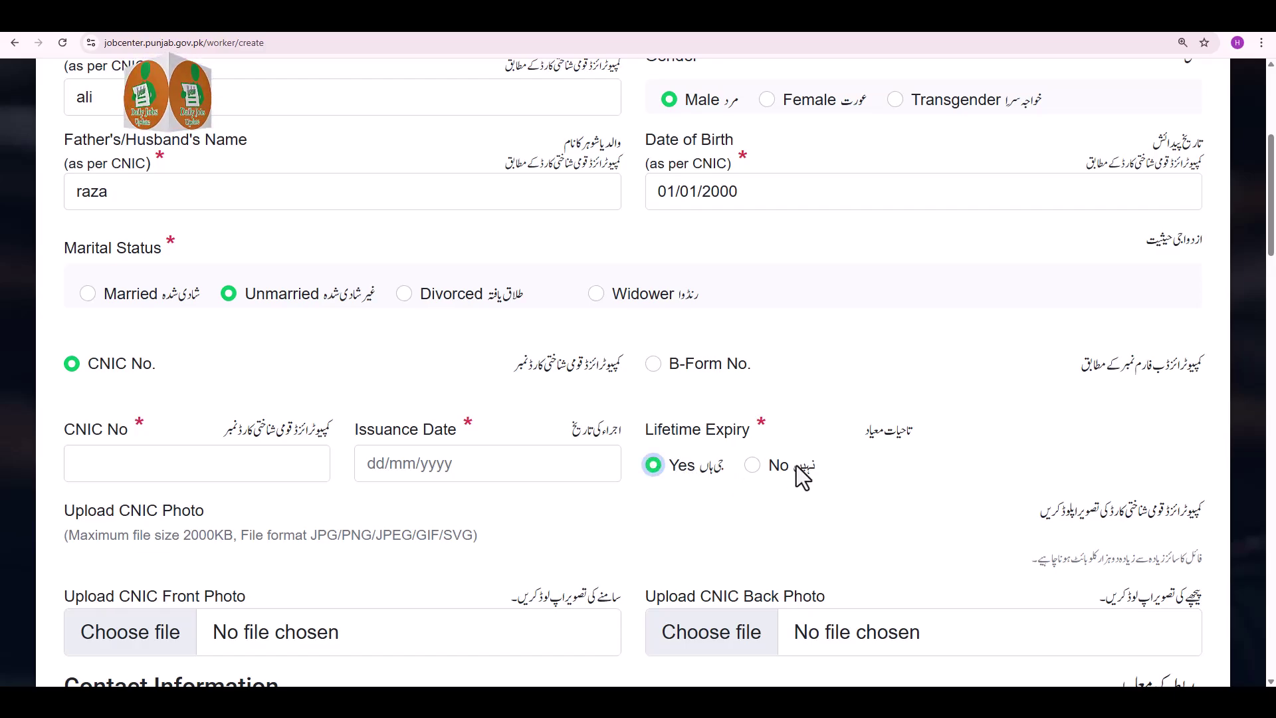
click(654, 364)
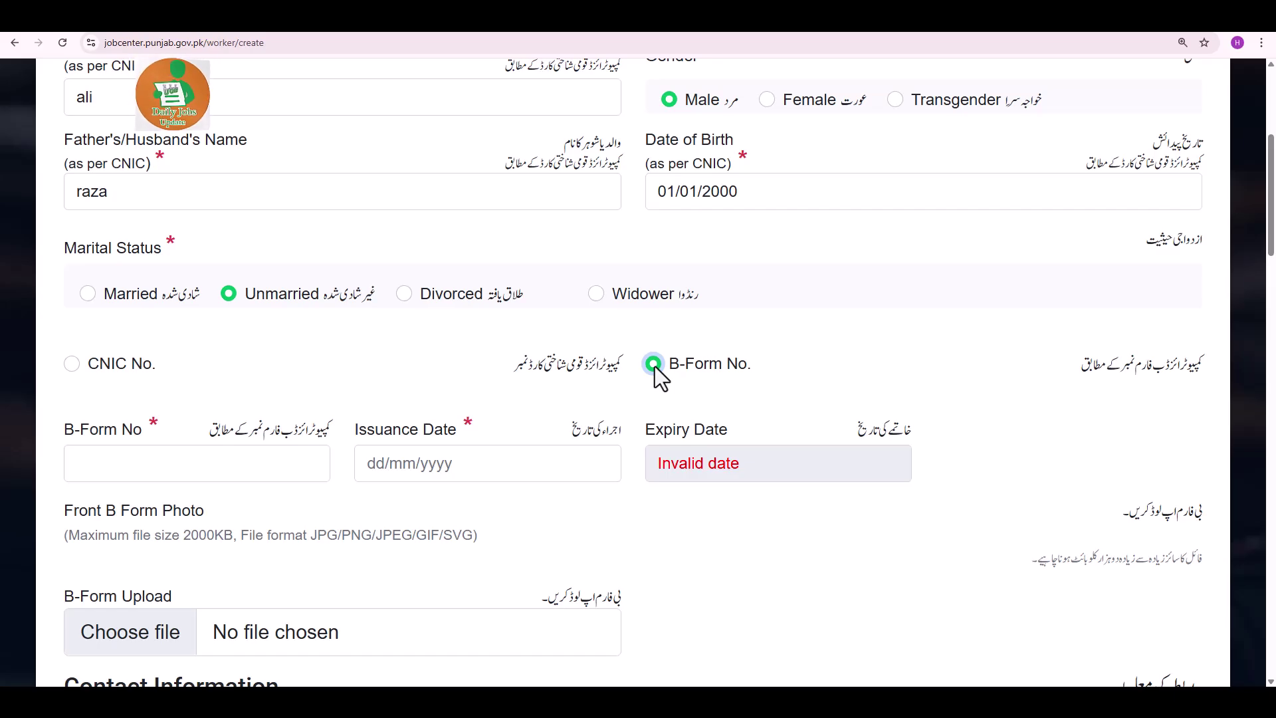
click(109, 464)
drag(199, 463, 58, 481)
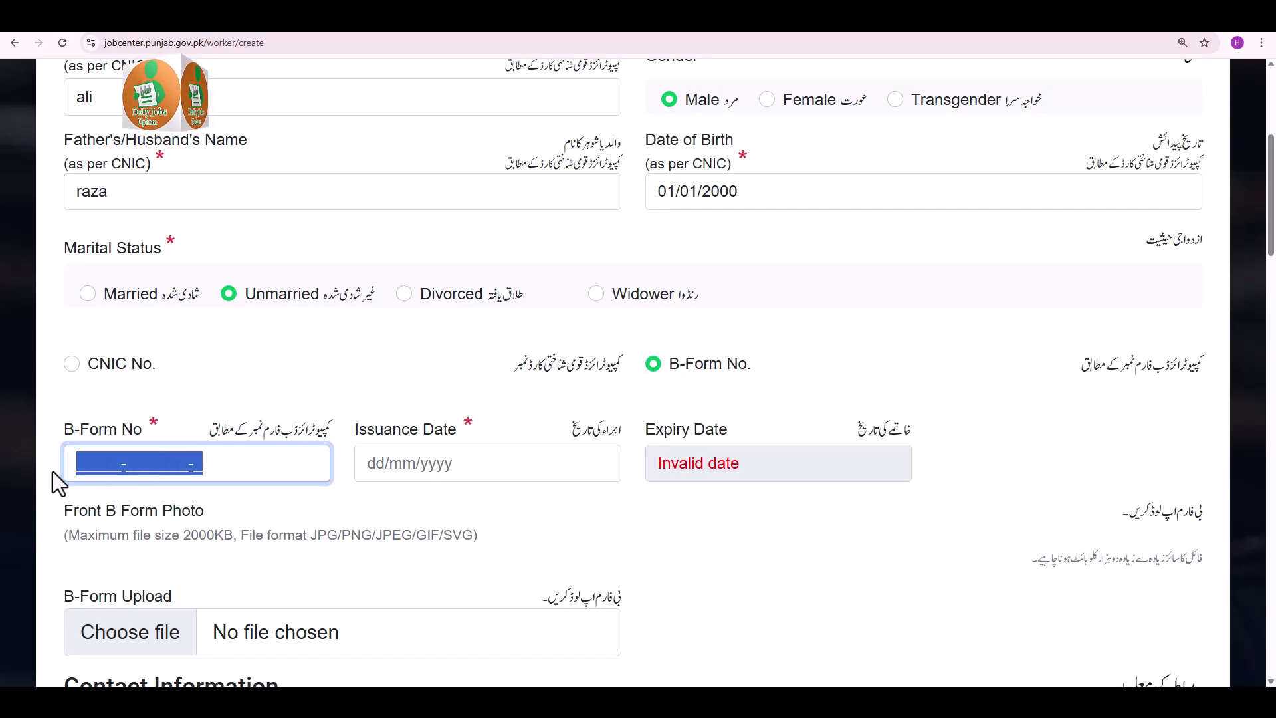
click(382, 465)
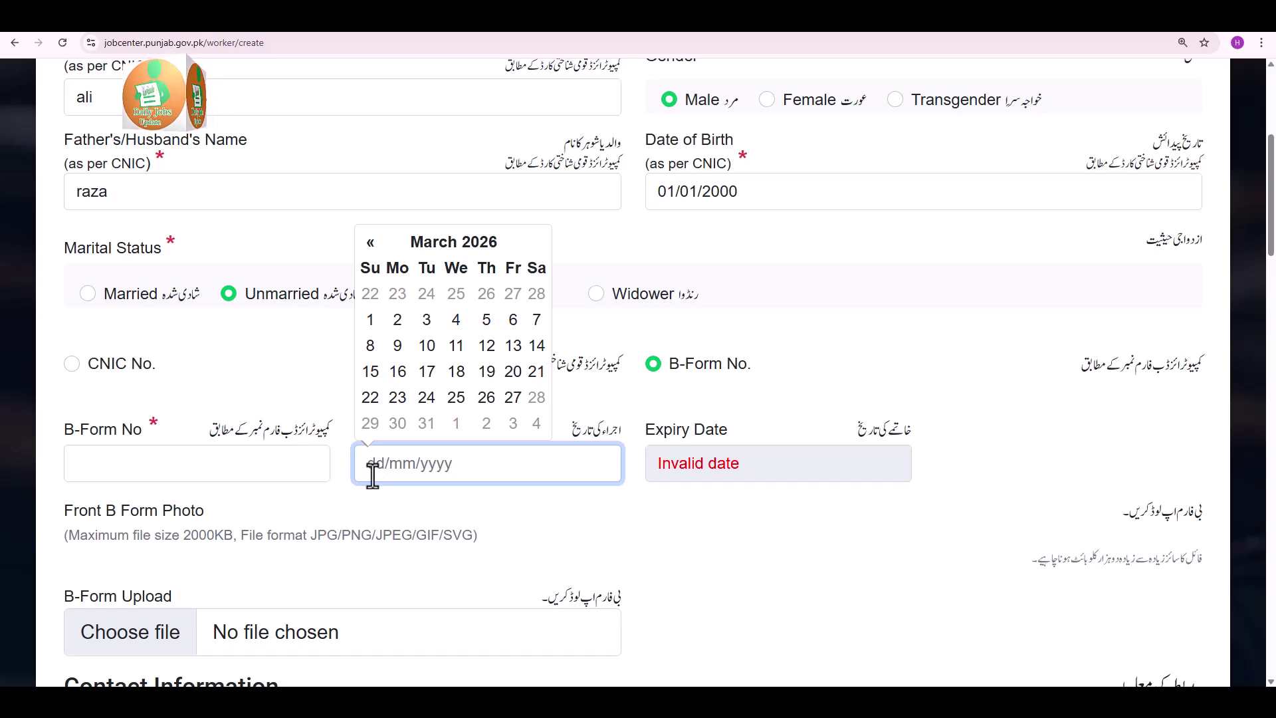
click(408, 507)
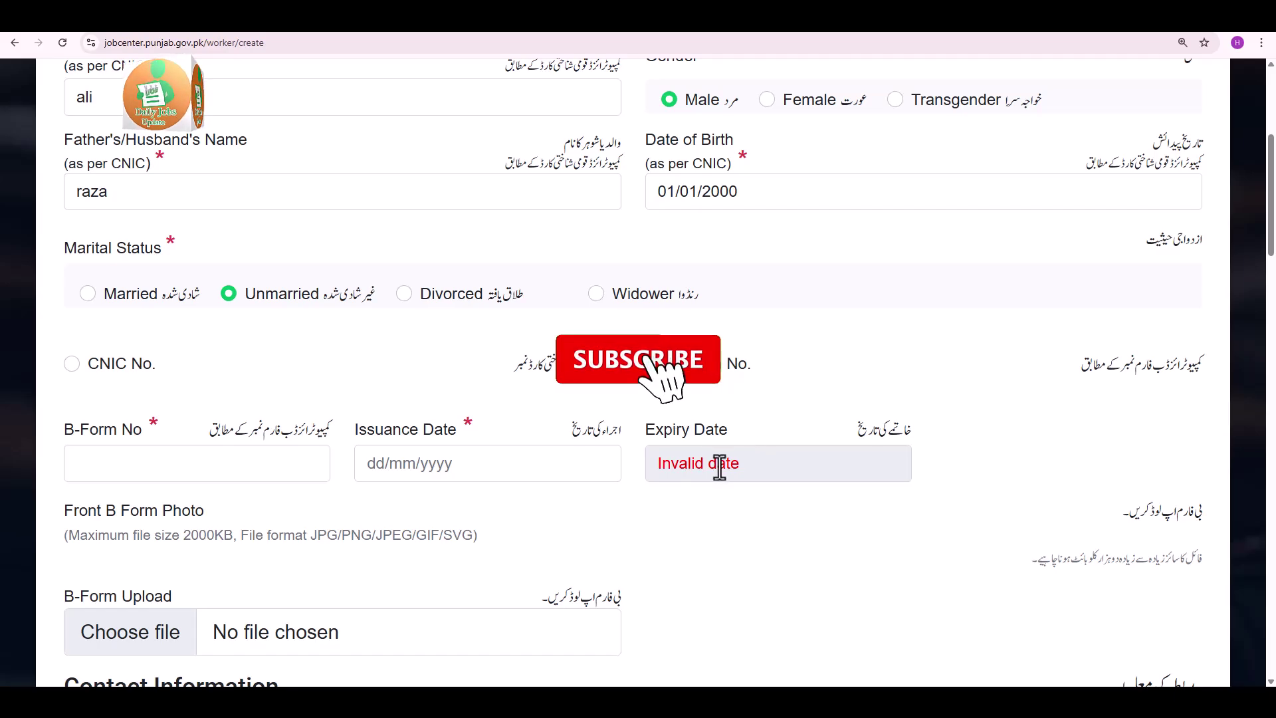
scroll(691, 476, down, 1)
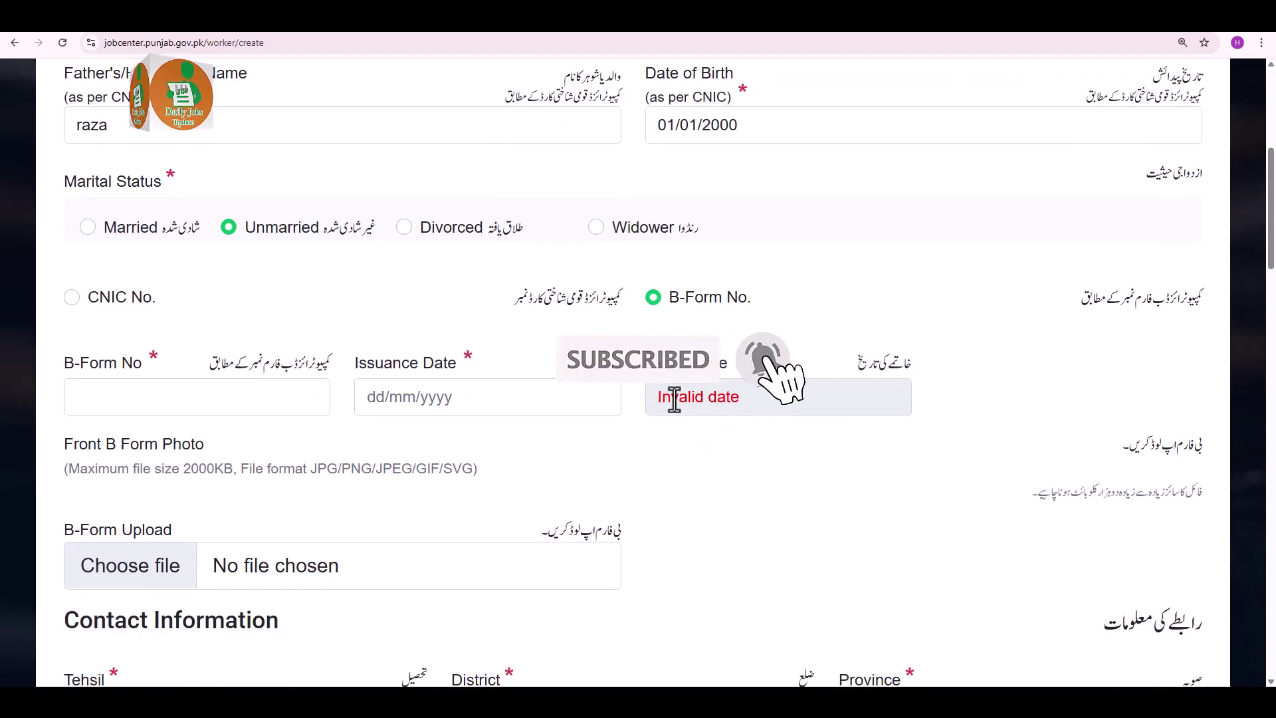
Step: Switch the identity document back to CNIC and enter the CNIC number
click(72, 297)
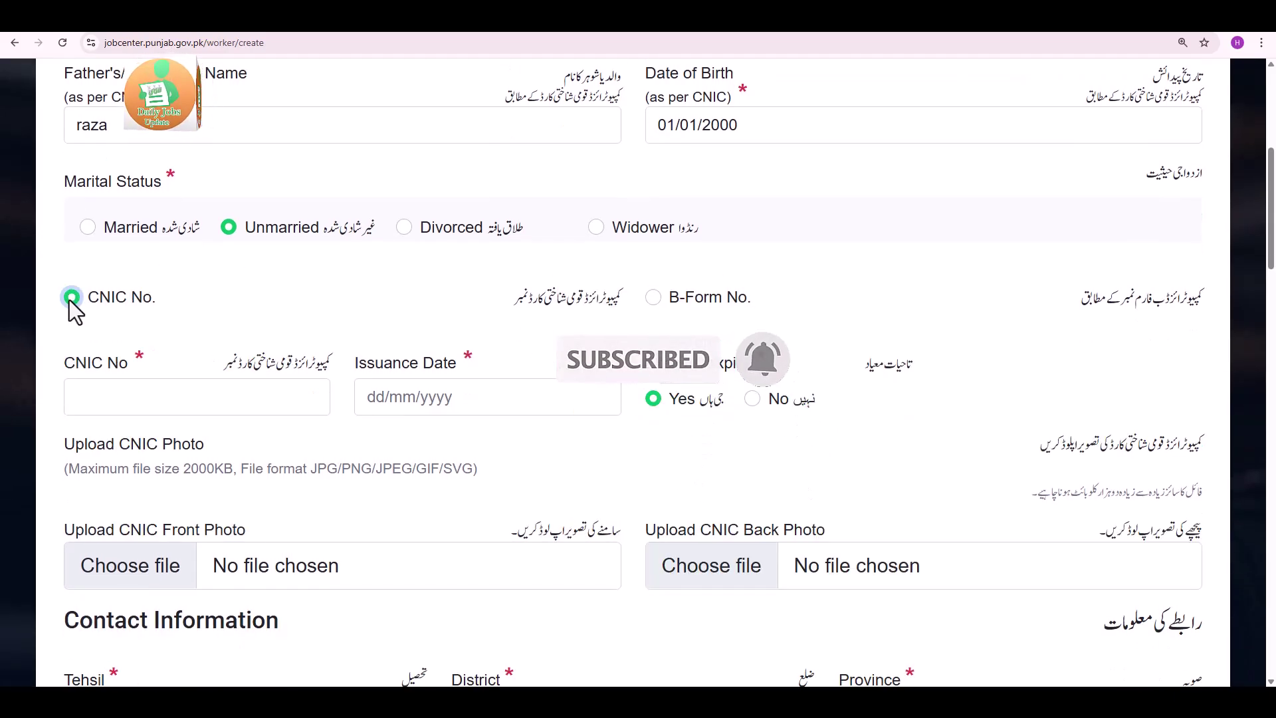
drag(293, 411, 0, 410)
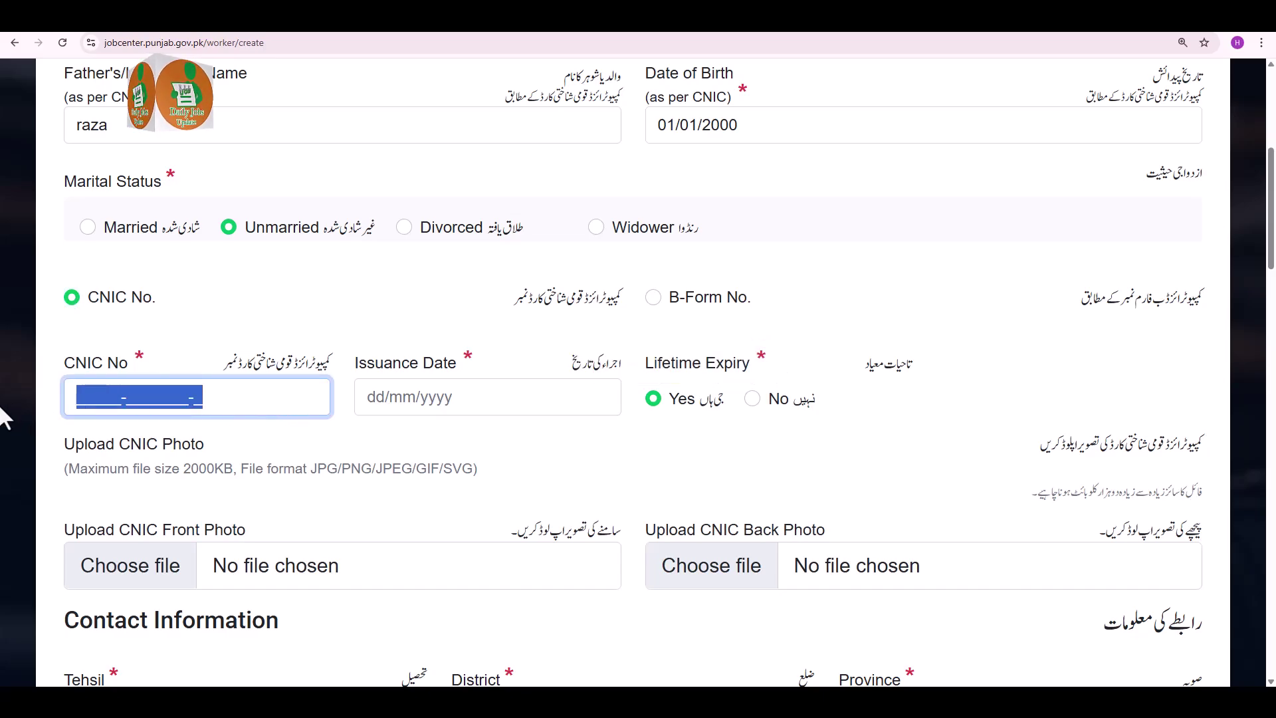
text(31202-0)
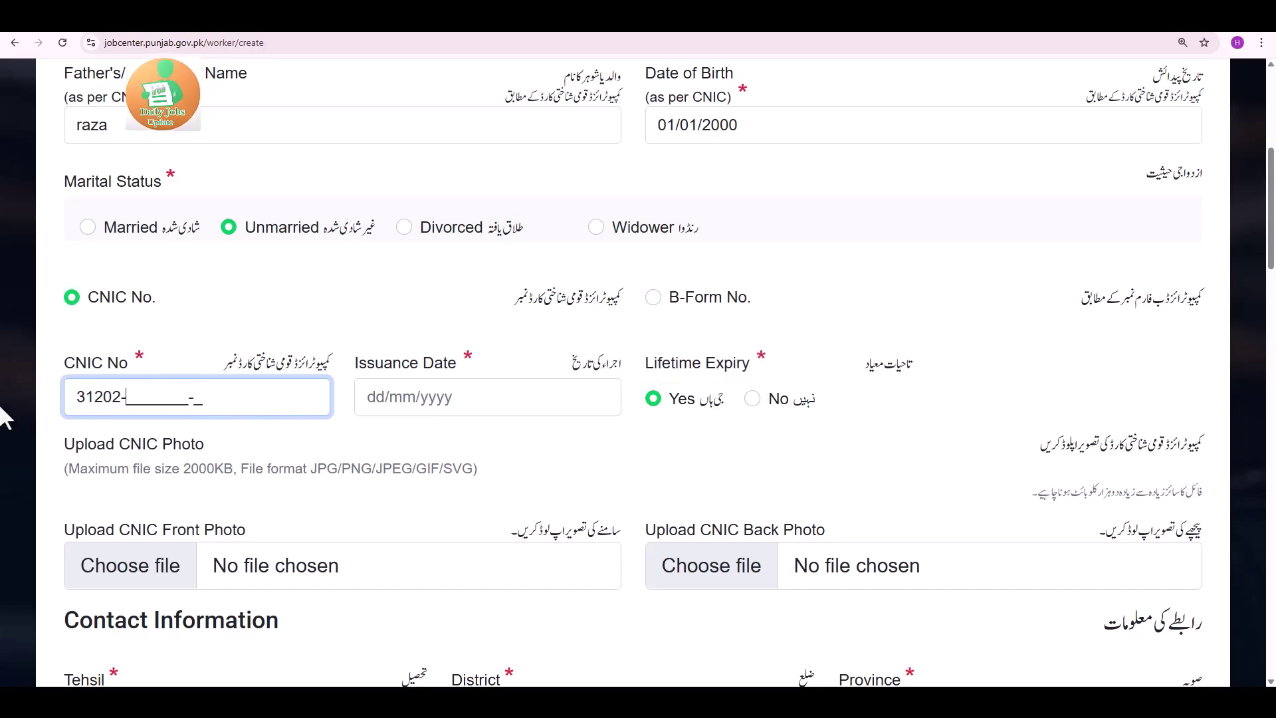
text(000000-0)
key(BackSpace)
text(1)
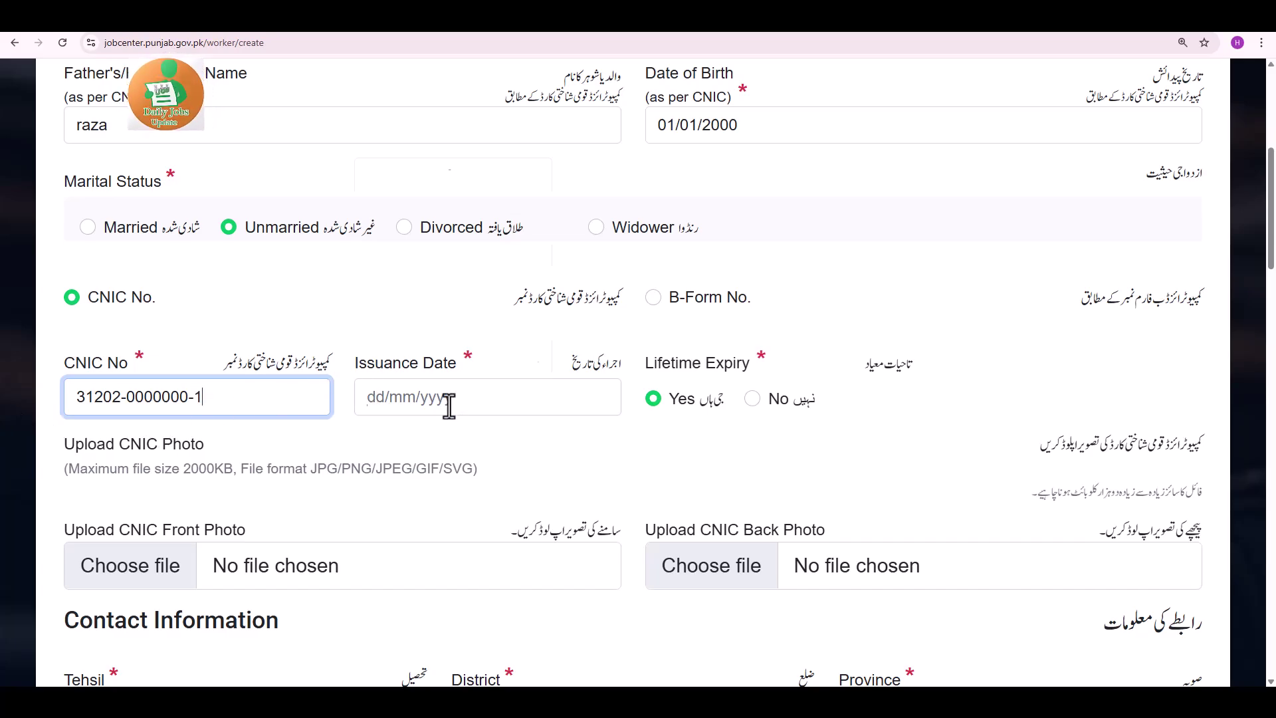
Step: Set the CNIC issuance date to 01/01/2023
click(445, 399)
click(438, 182)
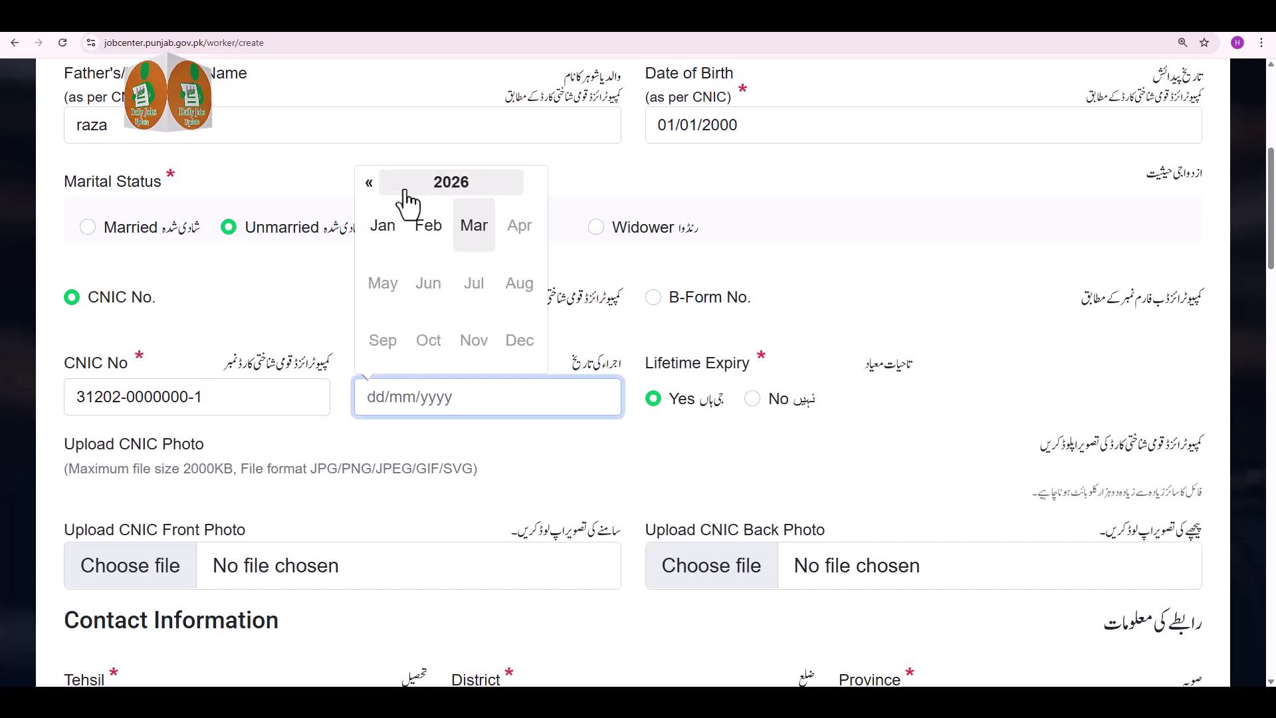
click(419, 188)
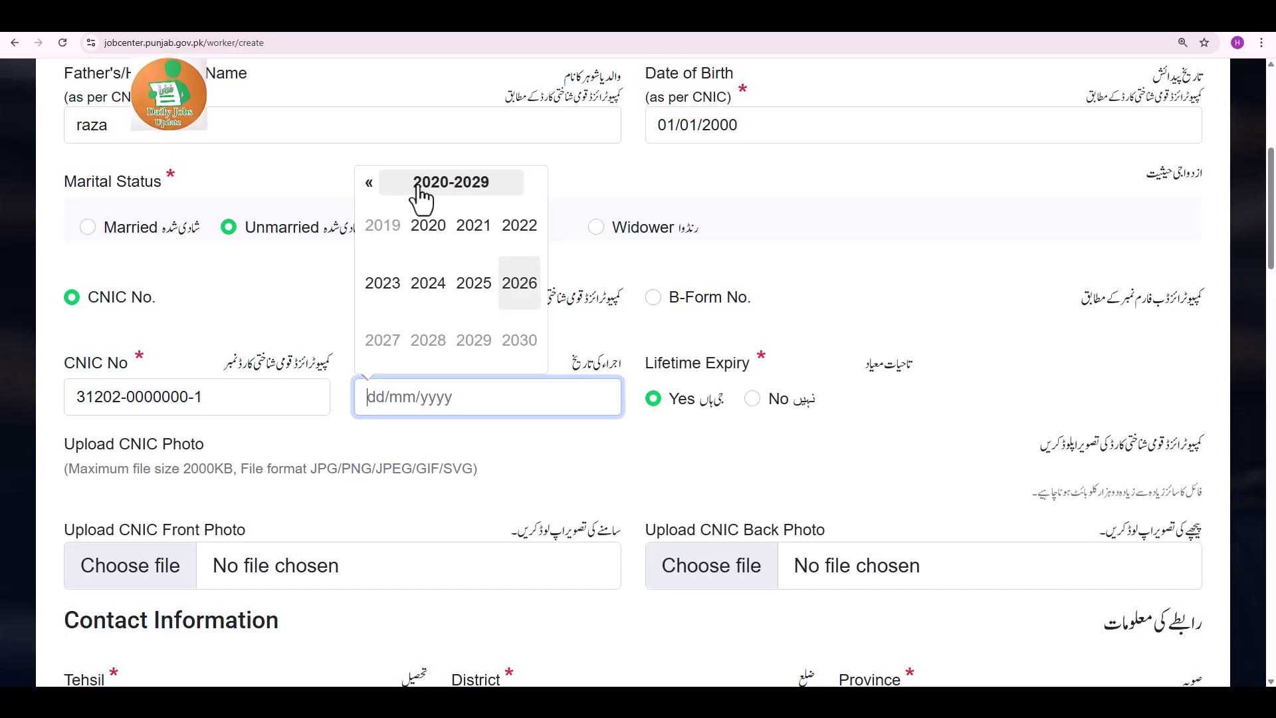
click(369, 185)
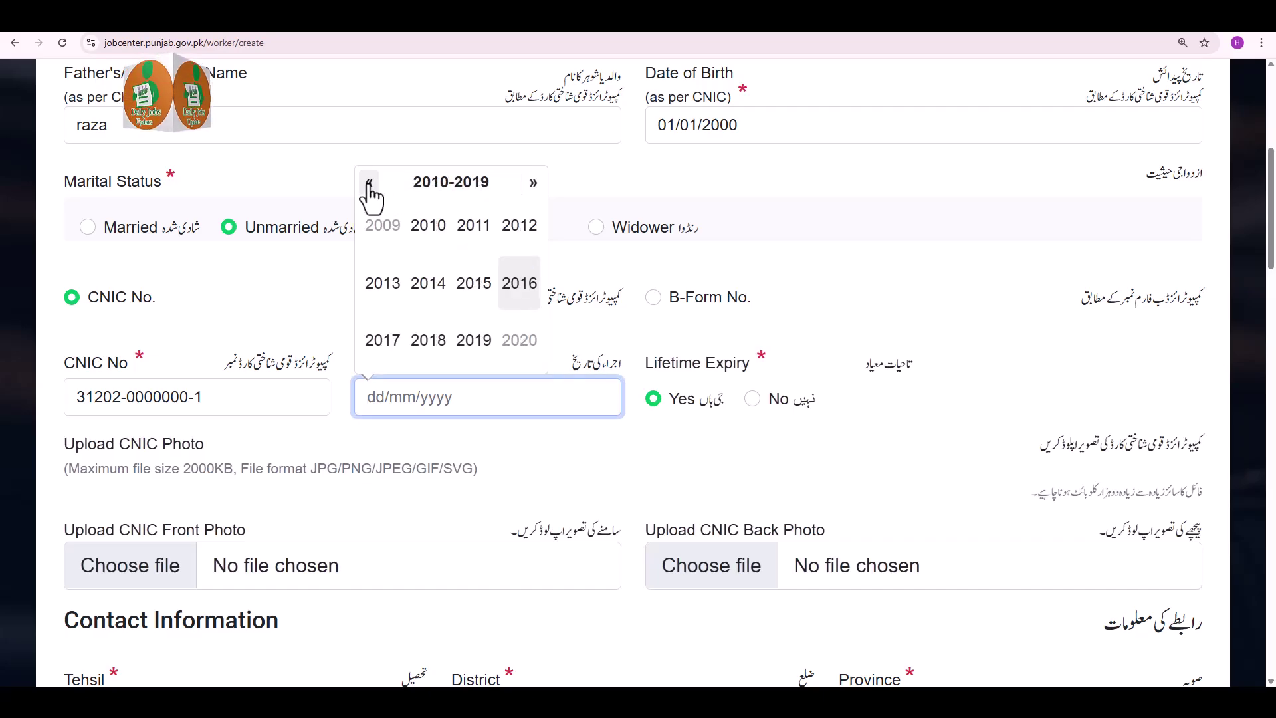
click(532, 186)
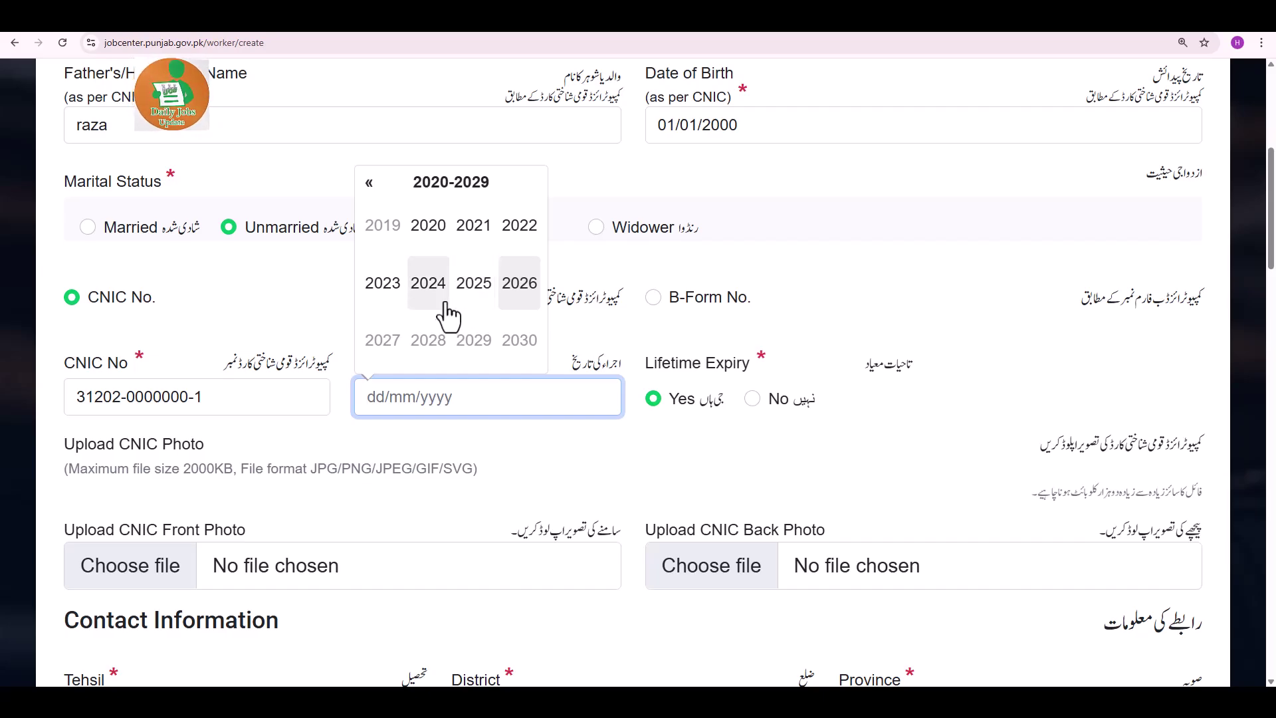
click(384, 286)
click(385, 240)
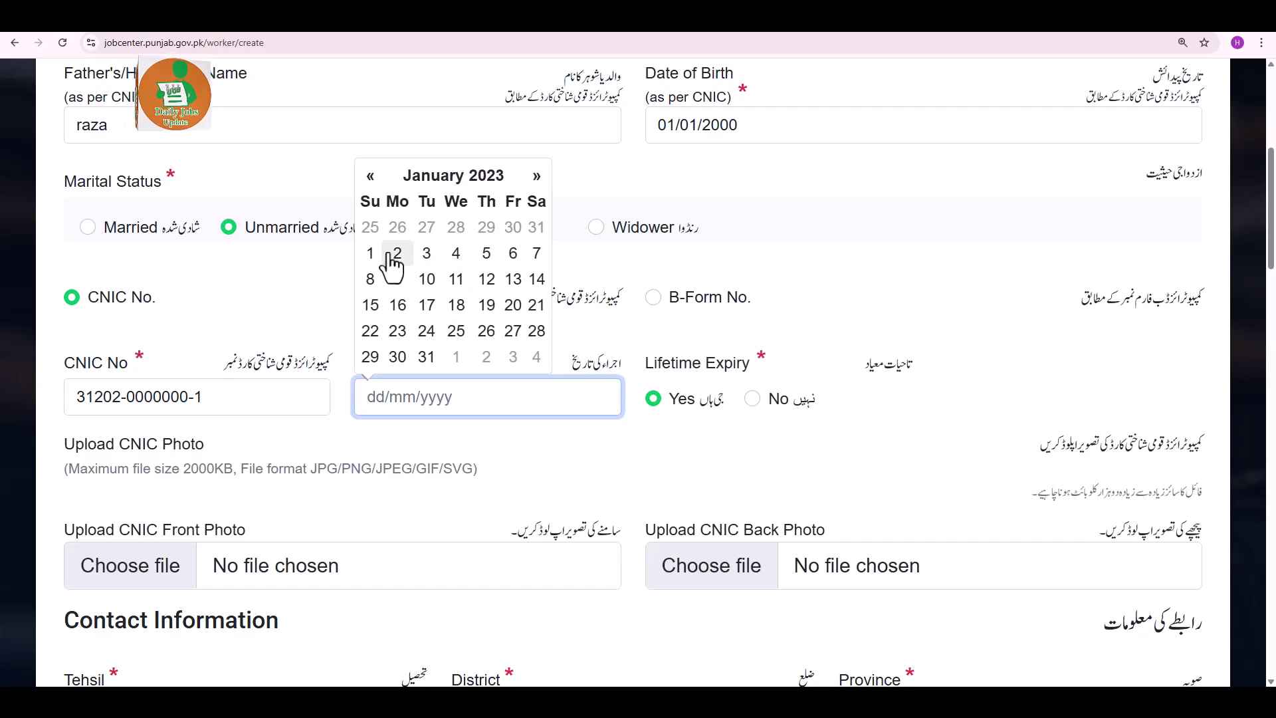
click(369, 253)
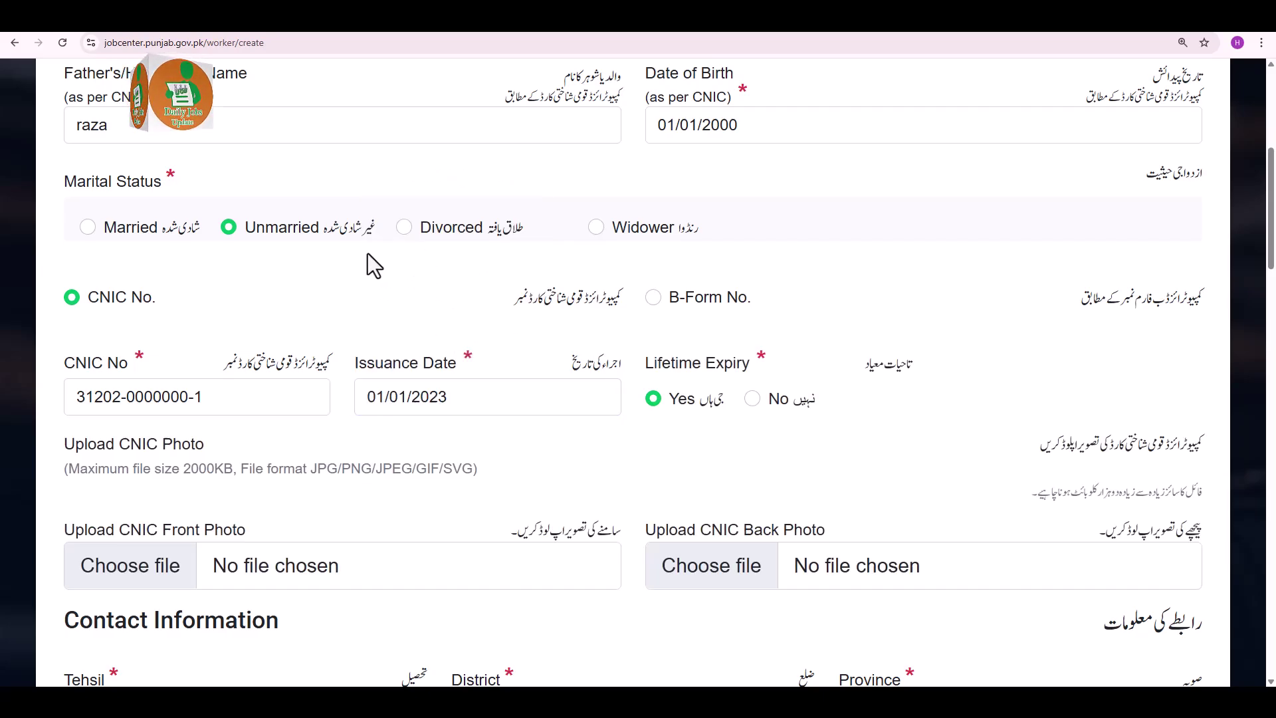
Step: Set Lifetime Expiry to No and the expiry date to 01/01/2033
click(754, 400)
click(995, 398)
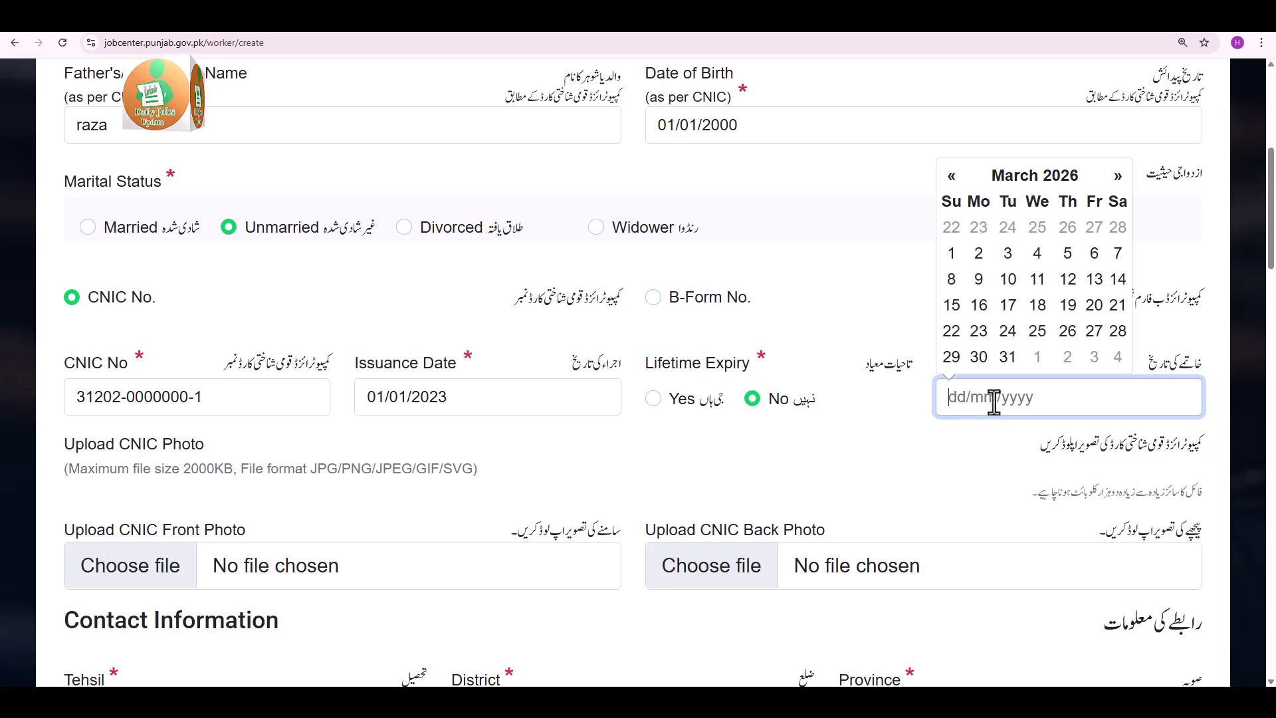
click(1032, 179)
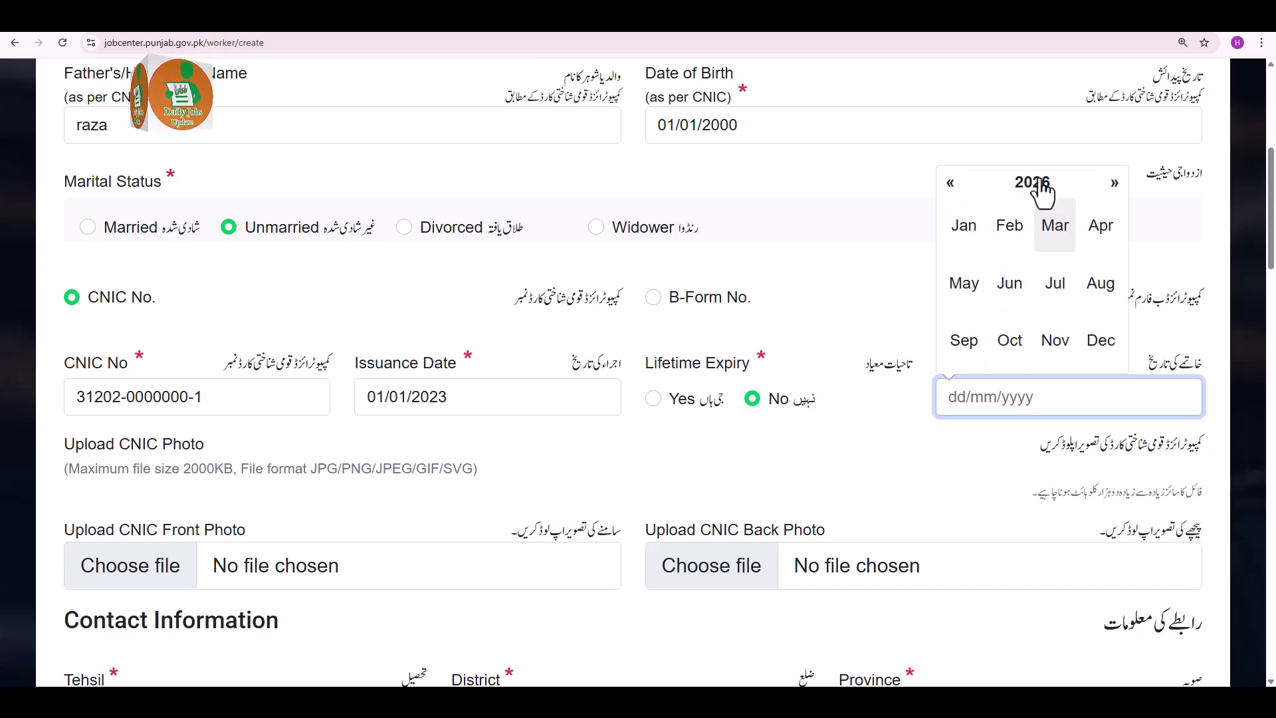
click(1033, 185)
click(1111, 188)
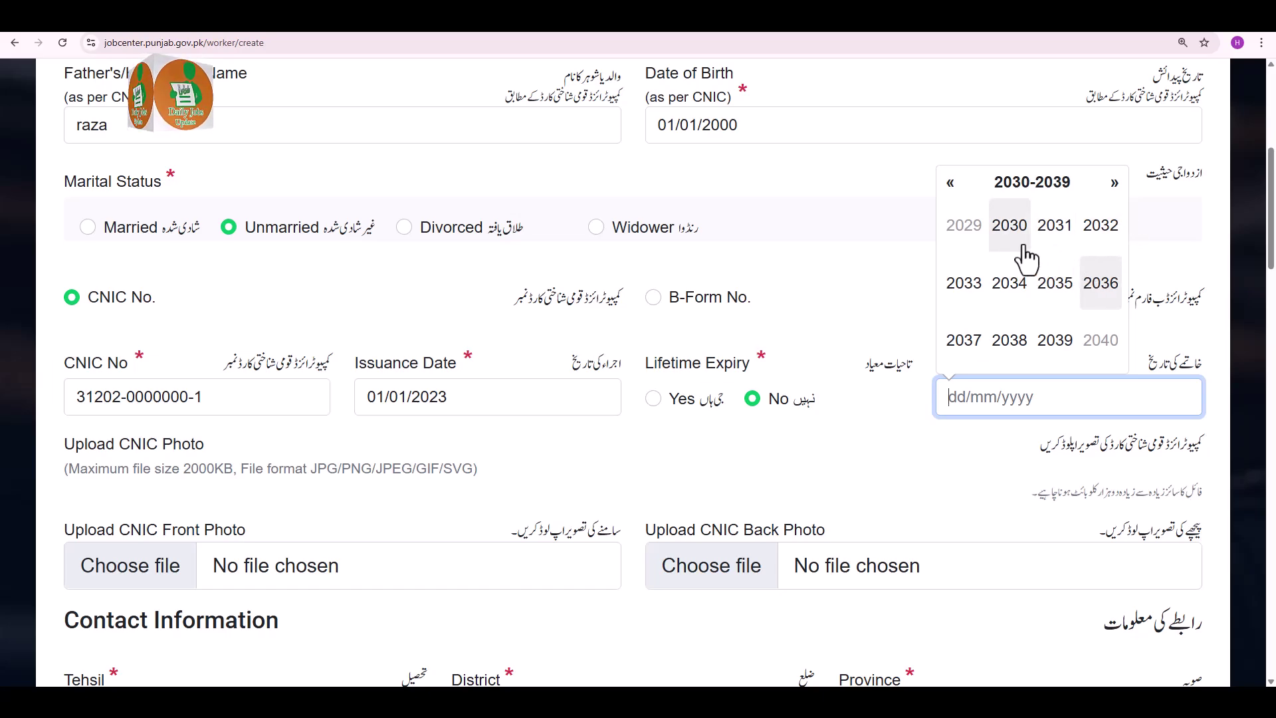
click(966, 285)
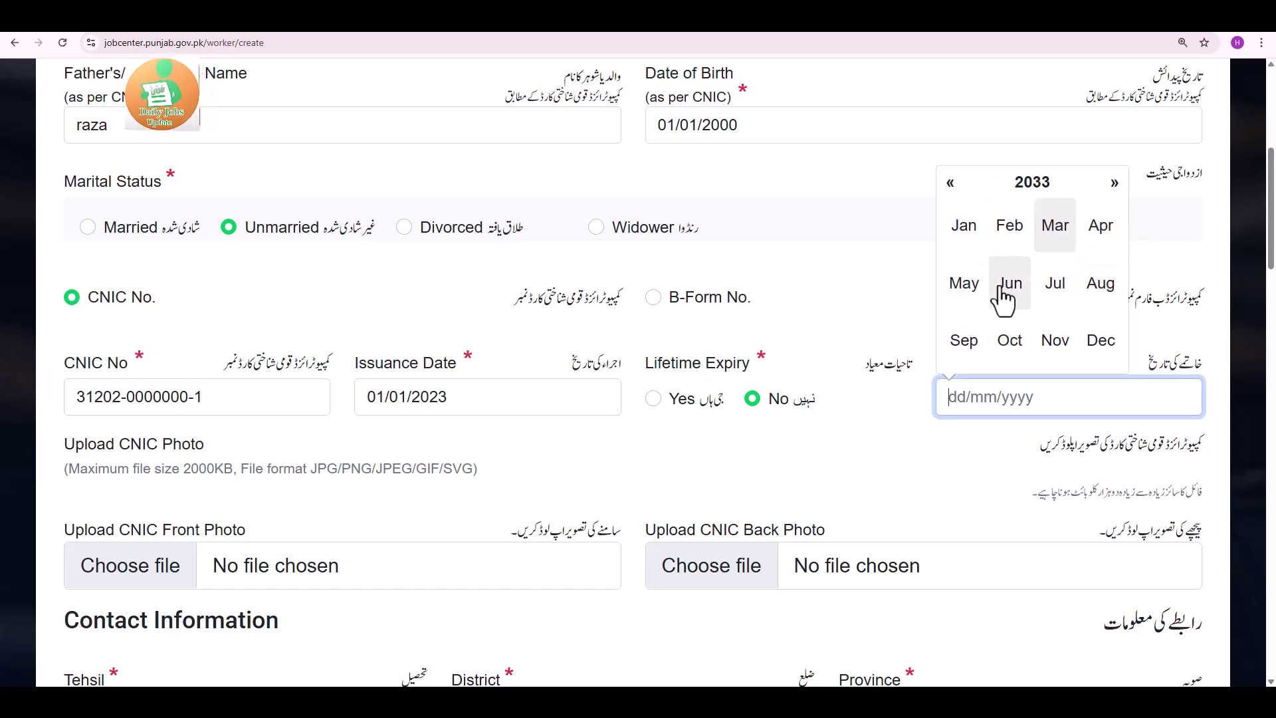
click(972, 229)
click(1117, 229)
click(632, 464)
scroll(375, 461, down, 2)
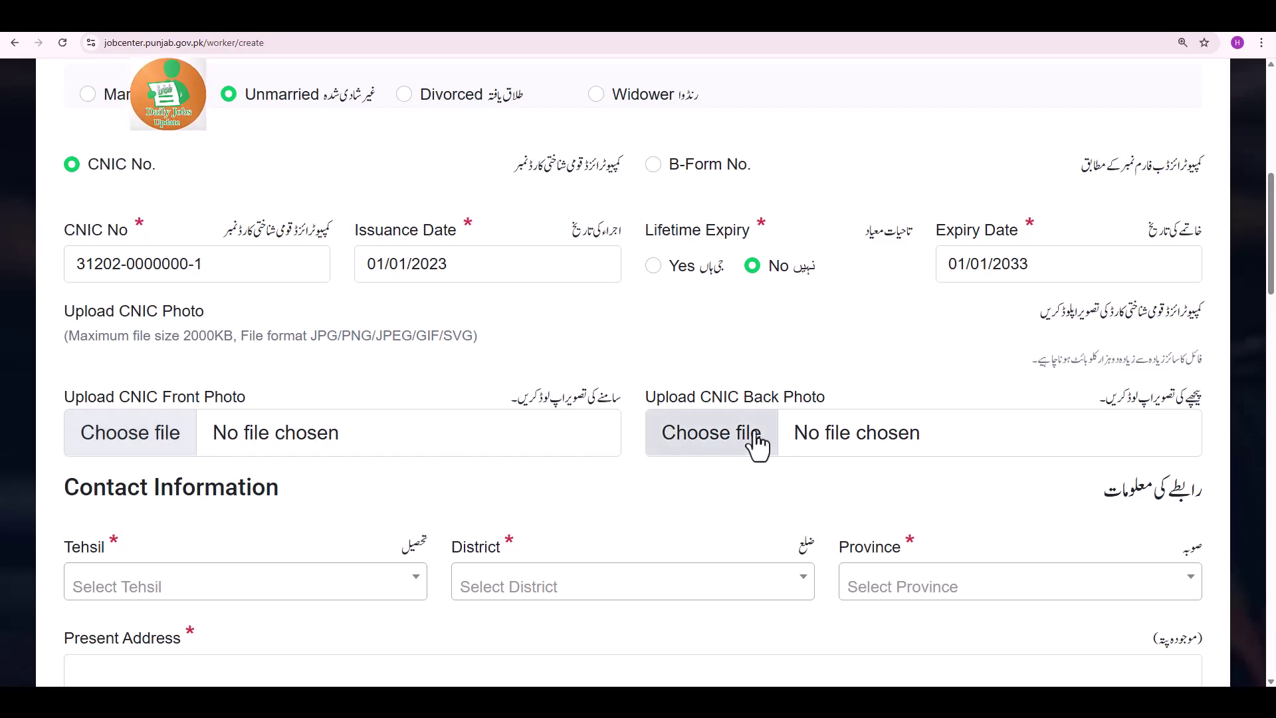
Step: Search 'yazman' and pick Yazman (Bahawalpur) as tehsil, then confirm Bahawalpur as district
scroll(555, 482, down, 3)
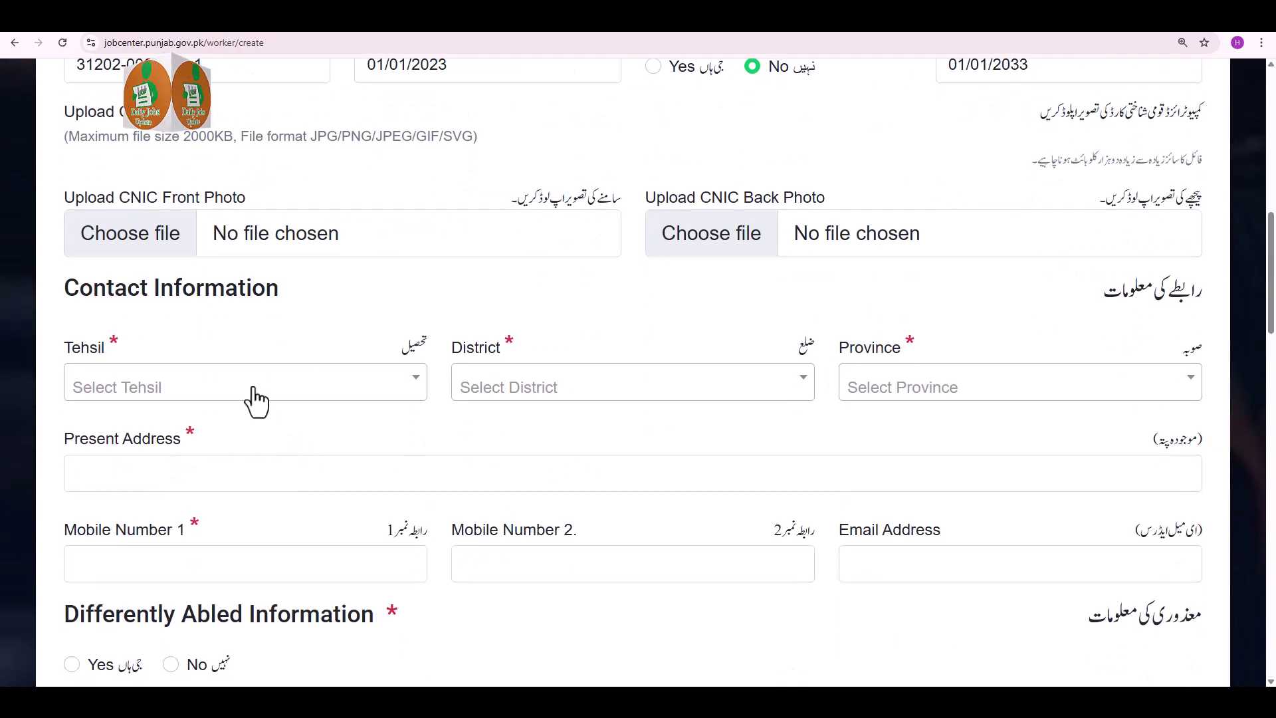
click(258, 388)
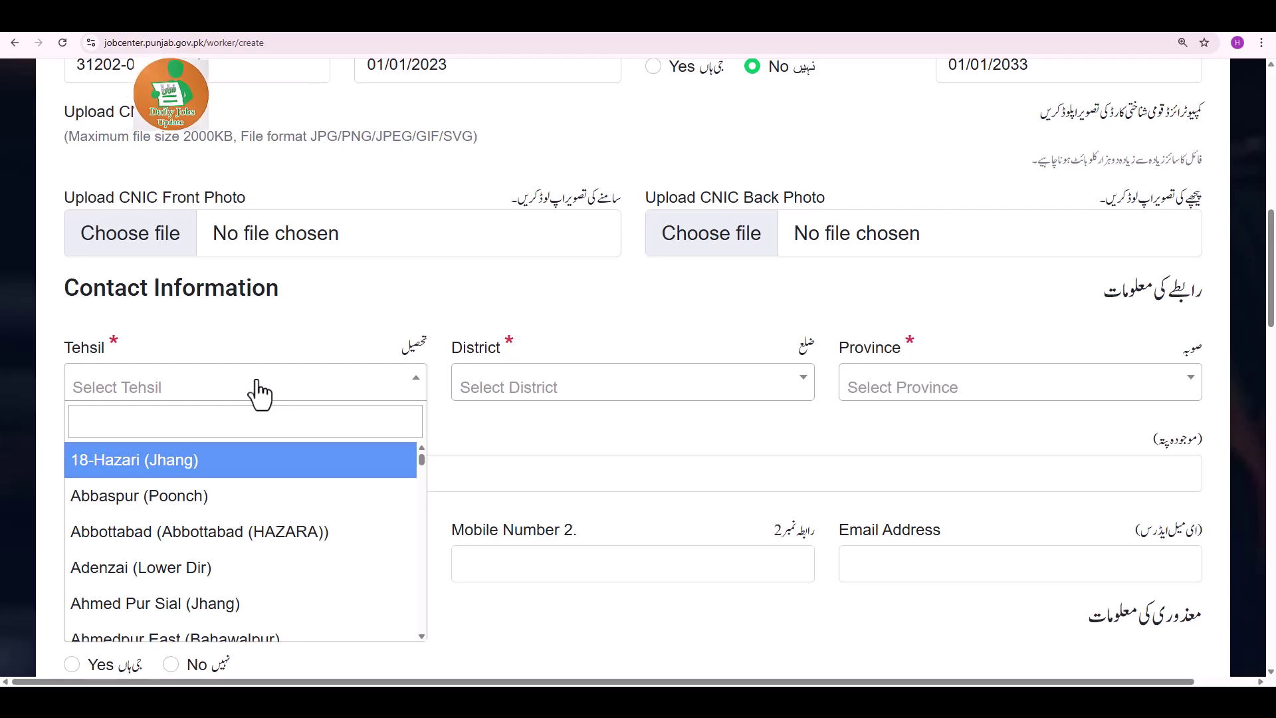
click(209, 425)
text(yazamn)
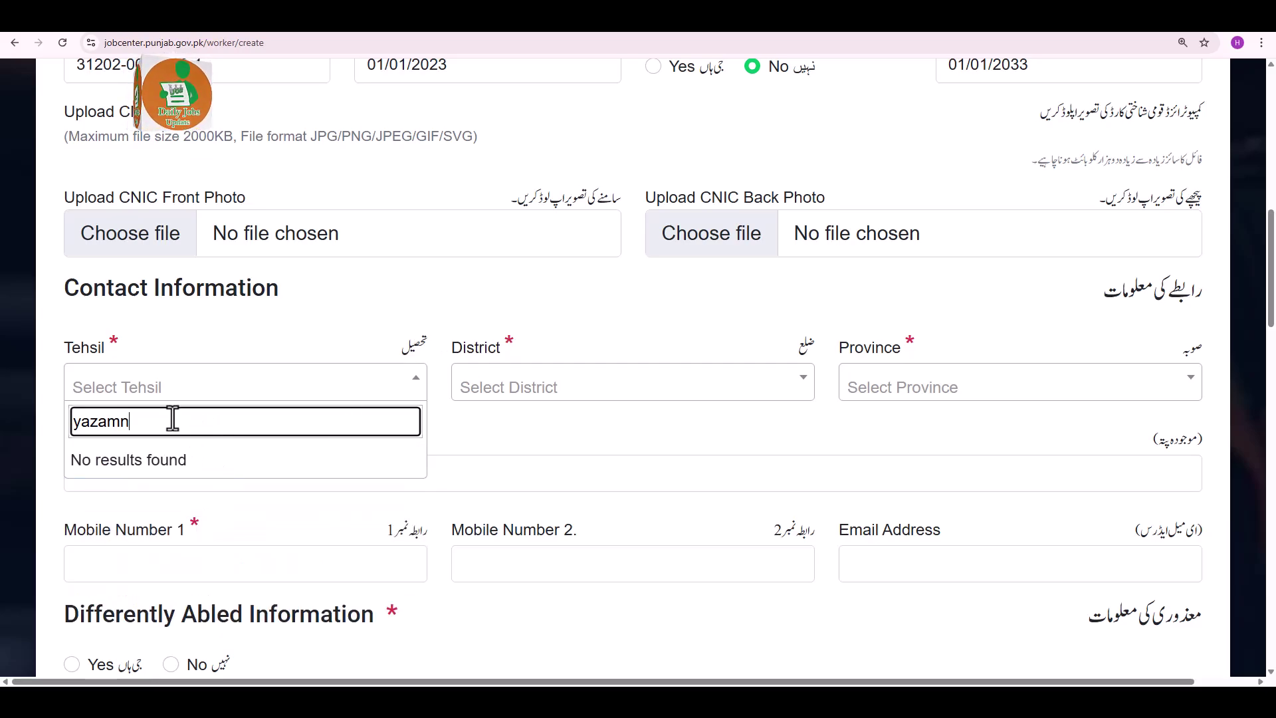
key(BackSpace)
key(BackSpace)
key(BackSpace)
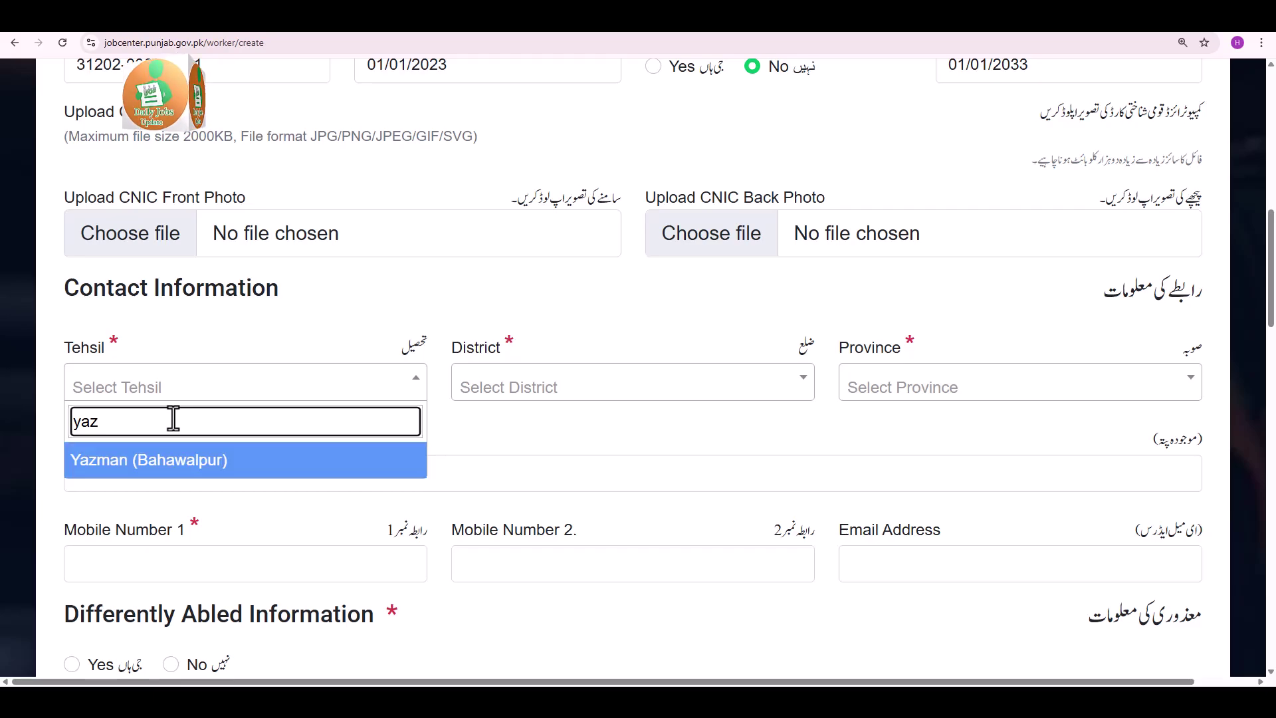
text(man)
click(148, 465)
click(521, 391)
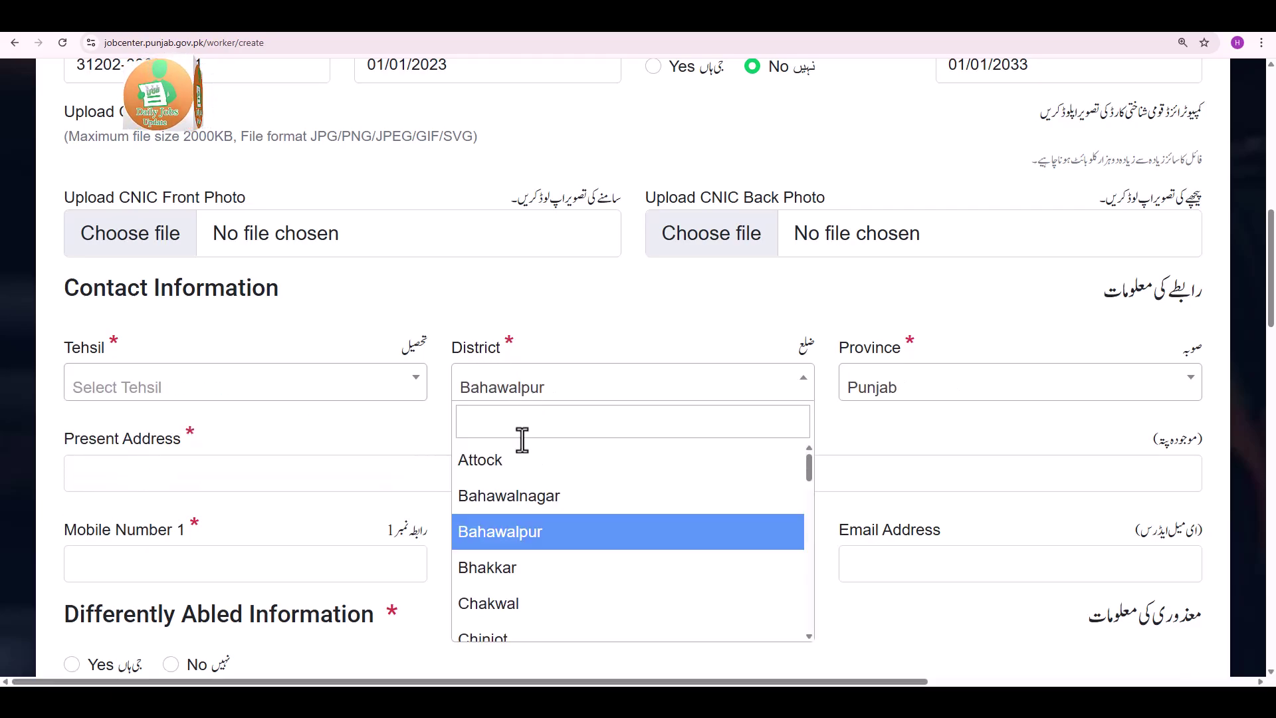
click(526, 535)
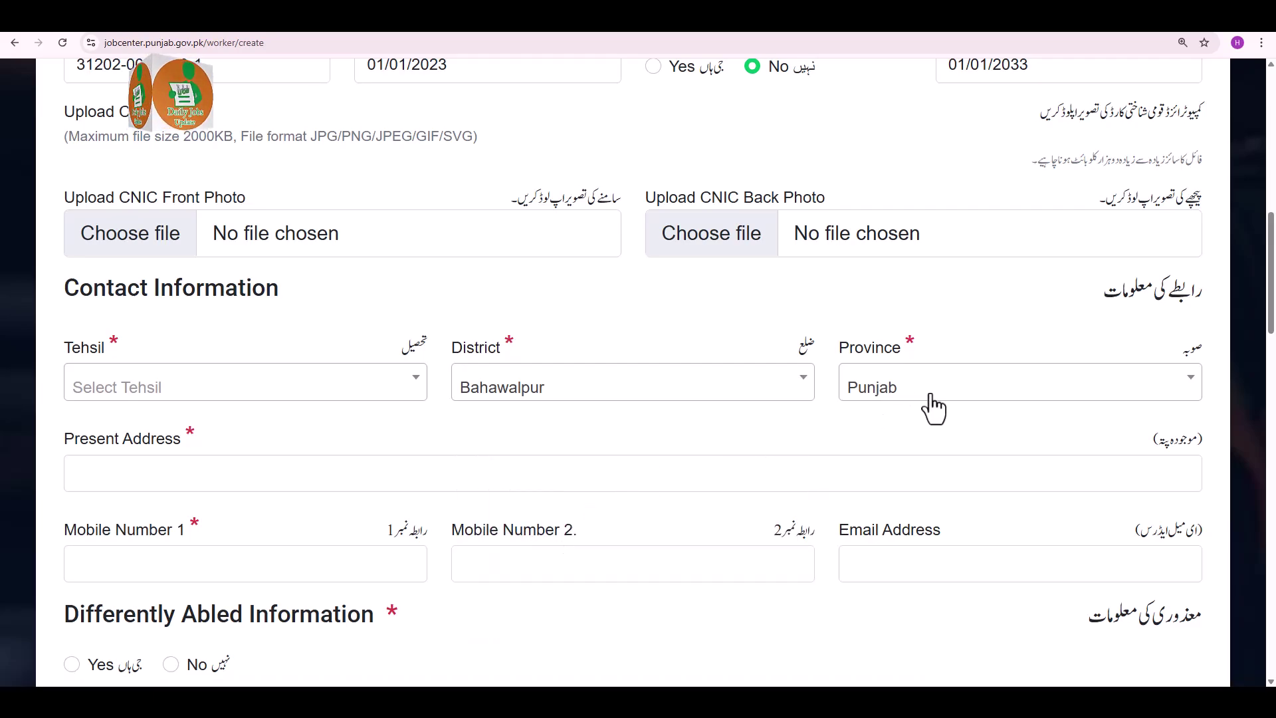
scroll(208, 503, down, 1)
Step: Enter 'Yazman' as the present address
click(153, 413)
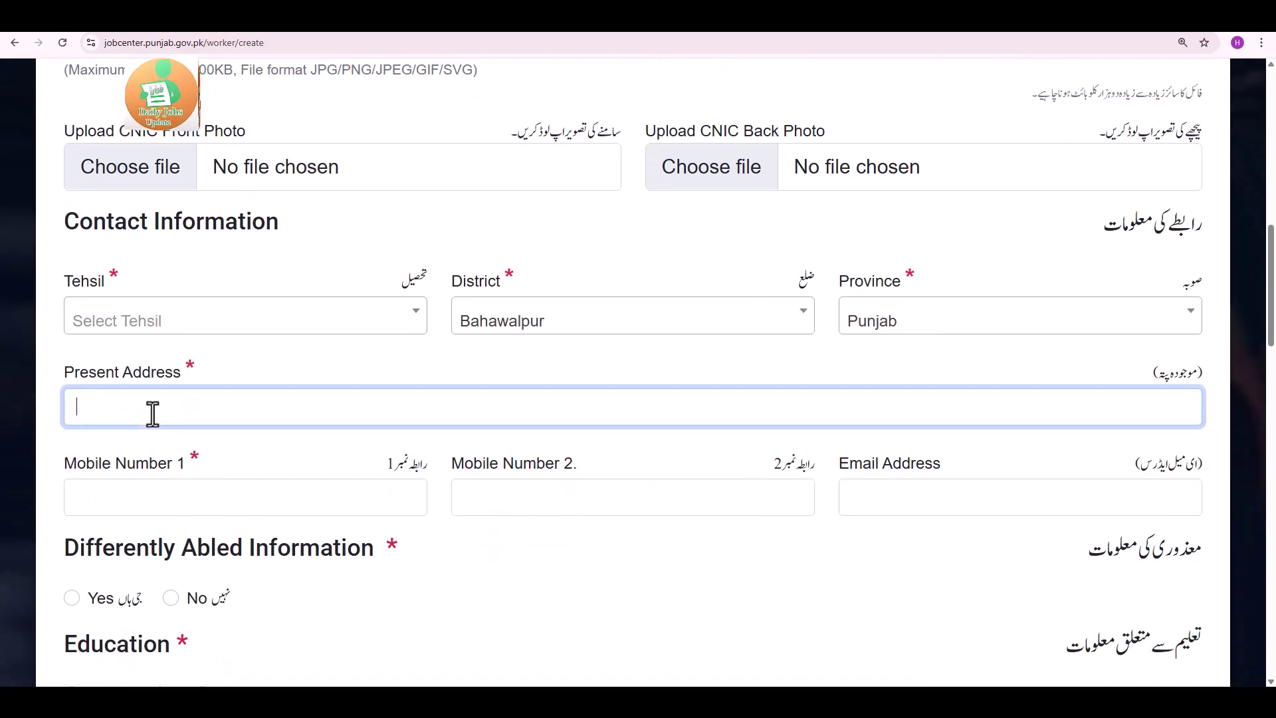
text(Yazmn)
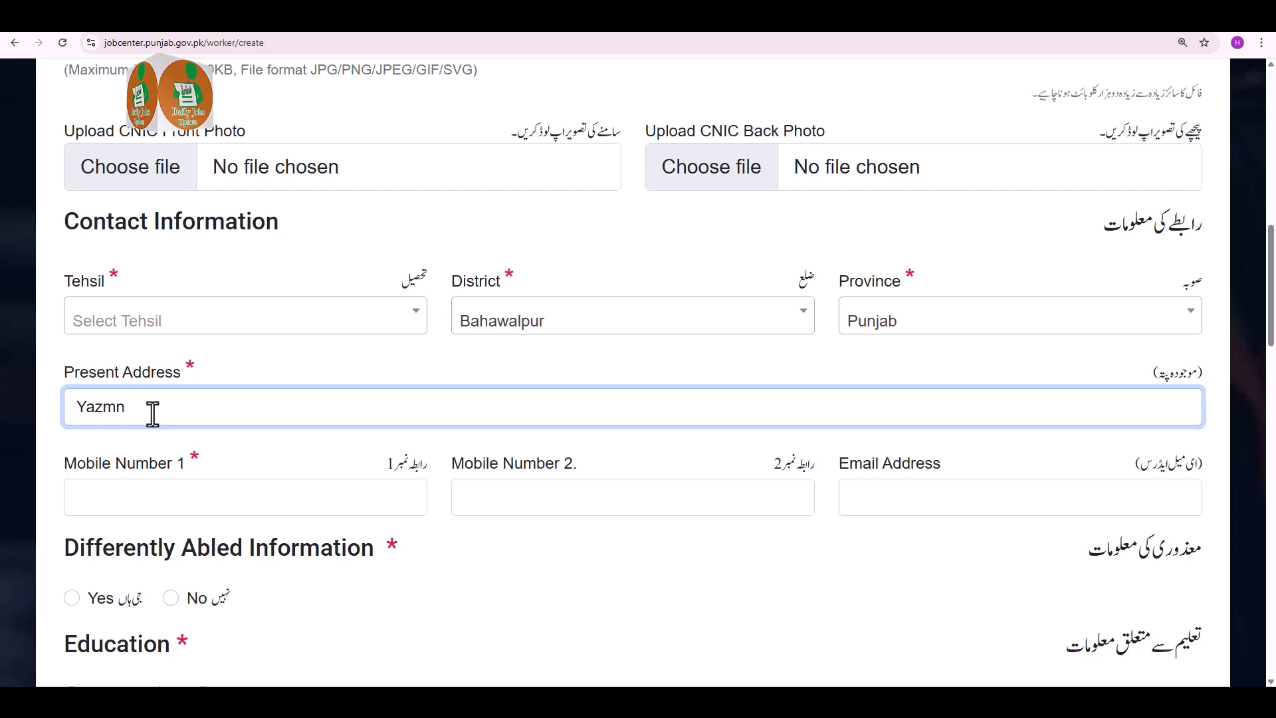
key(BackSpace)
text(an)
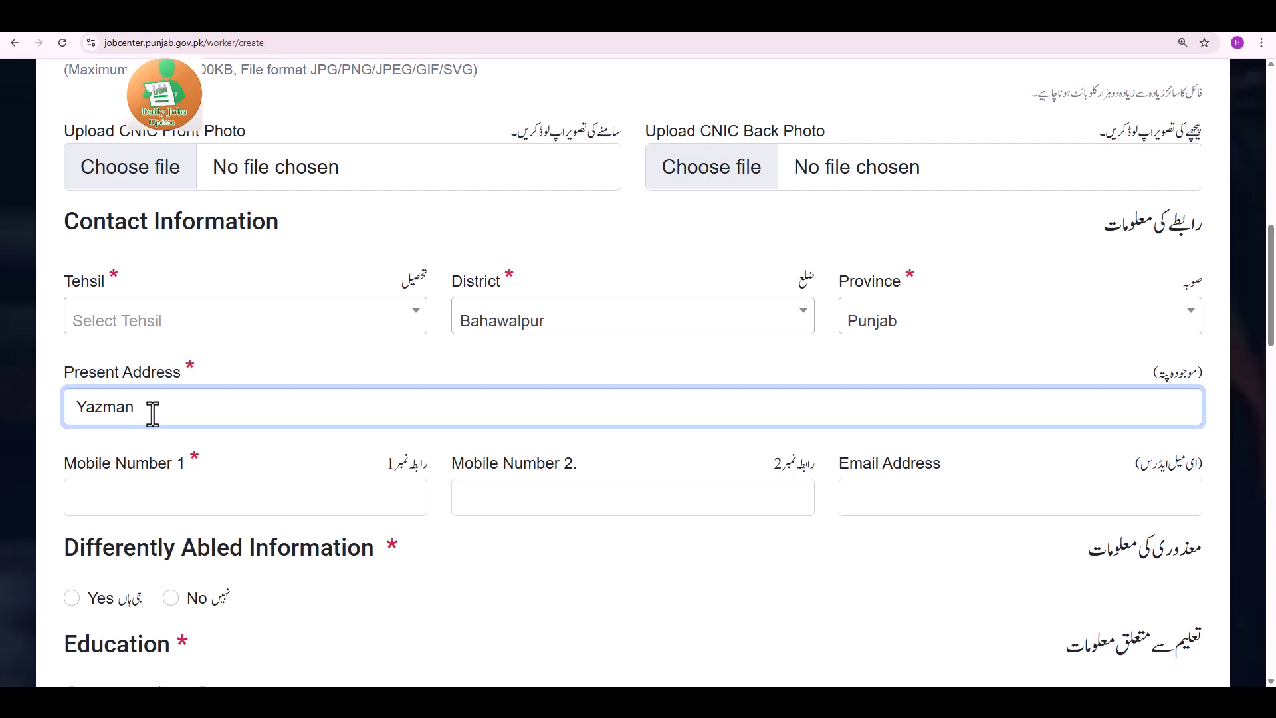
Step: Type the first mobile number into Mobile Number 1
click(162, 493)
text(000000000)
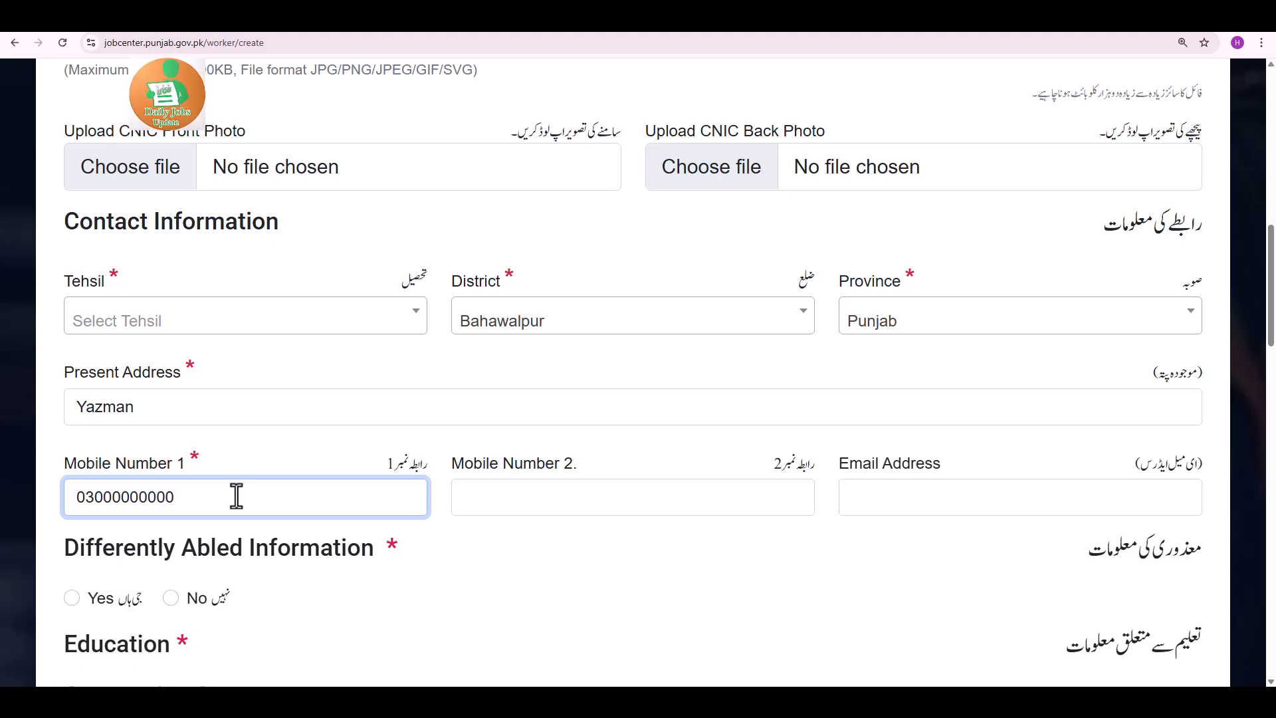
click(588, 503)
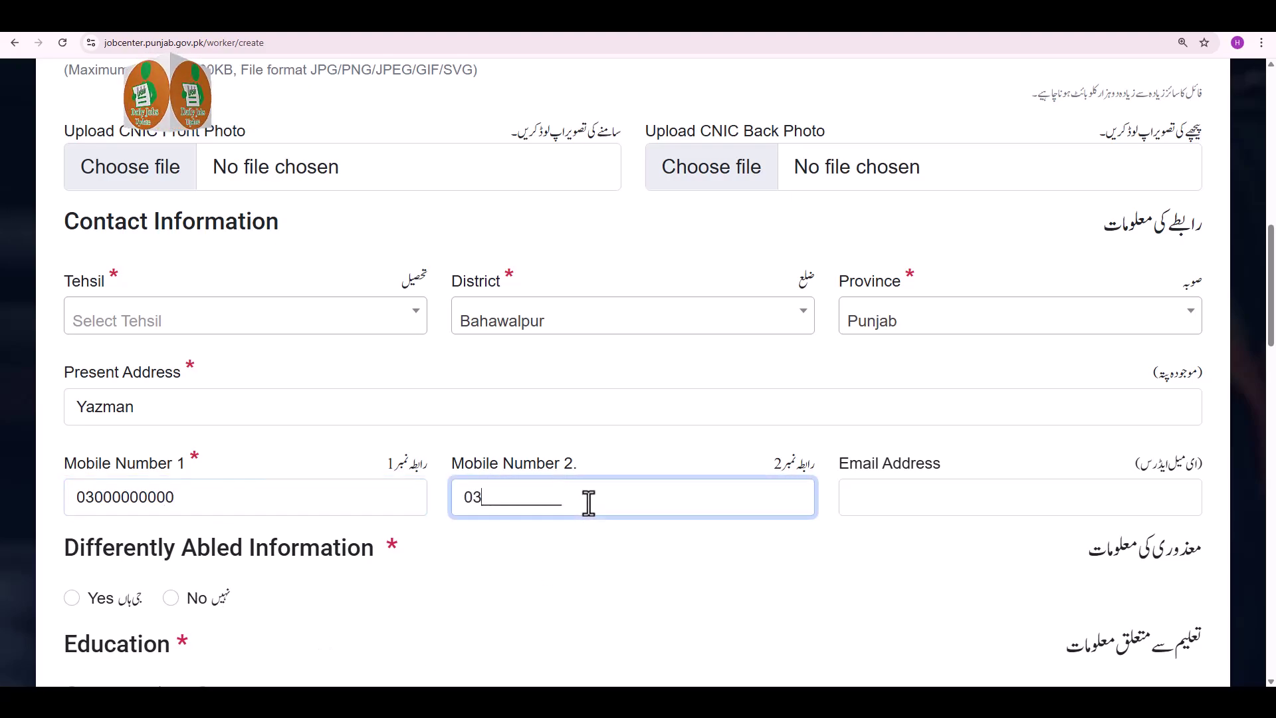
click(933, 495)
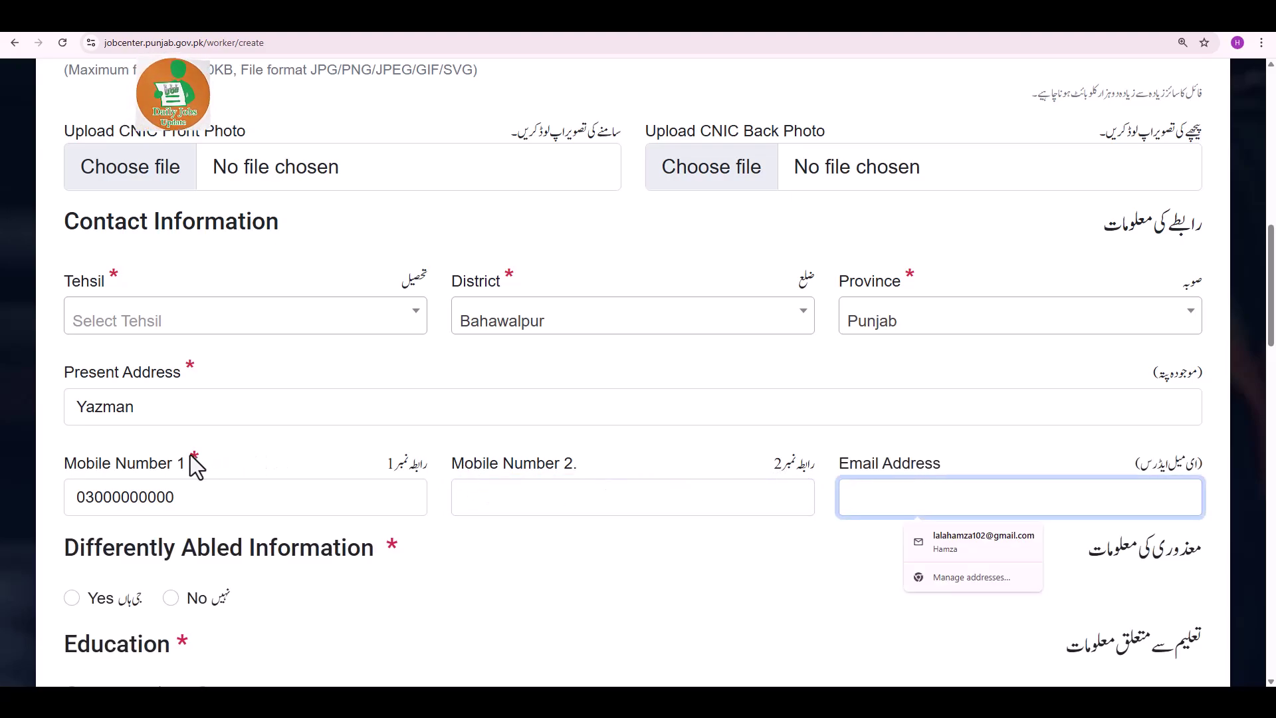
Step: Highlight Mobile Number 1's required mark and return to finish that field
drag(190, 455, 198, 455)
click(572, 457)
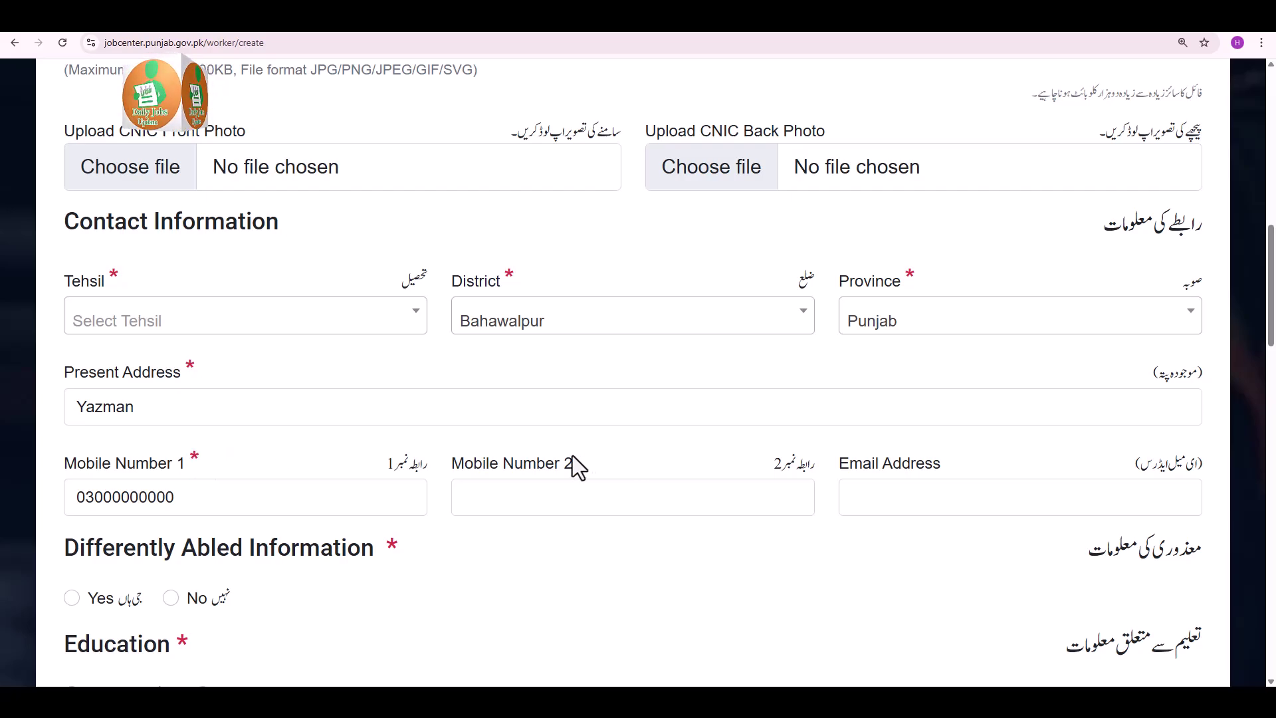
click(592, 454)
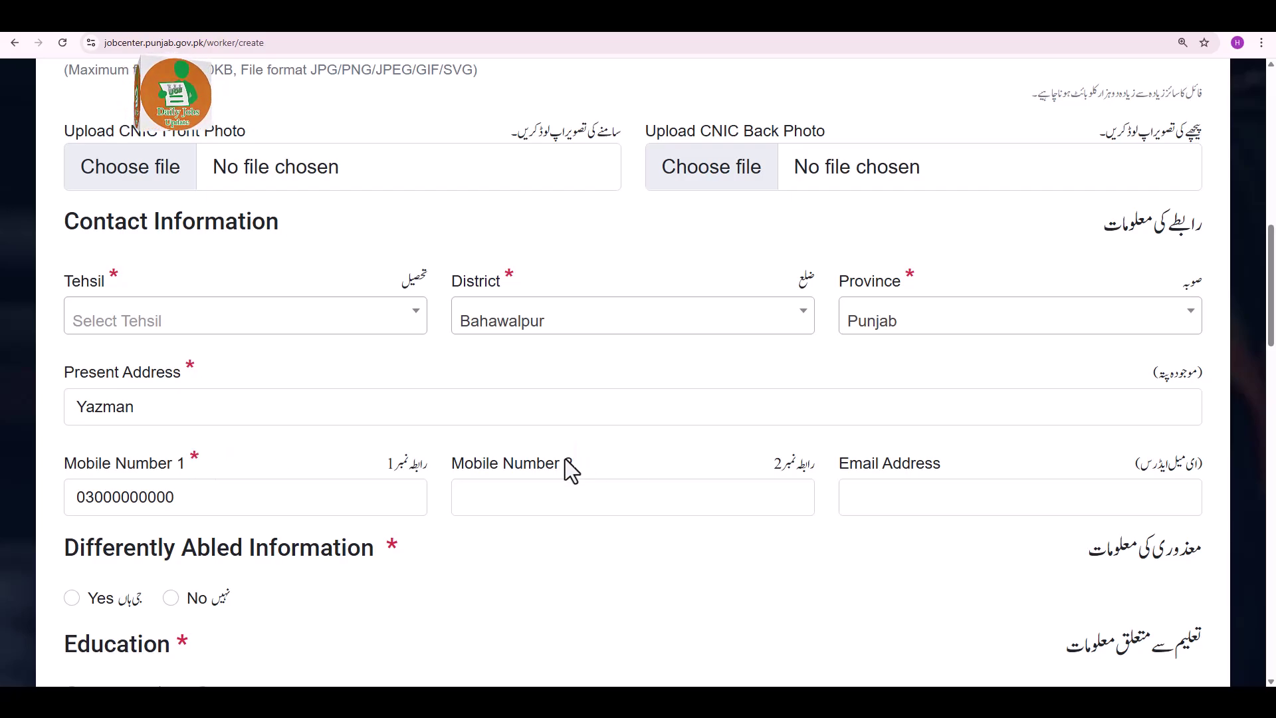
click(200, 451)
drag(187, 453, 209, 456)
click(182, 493)
click(174, 503)
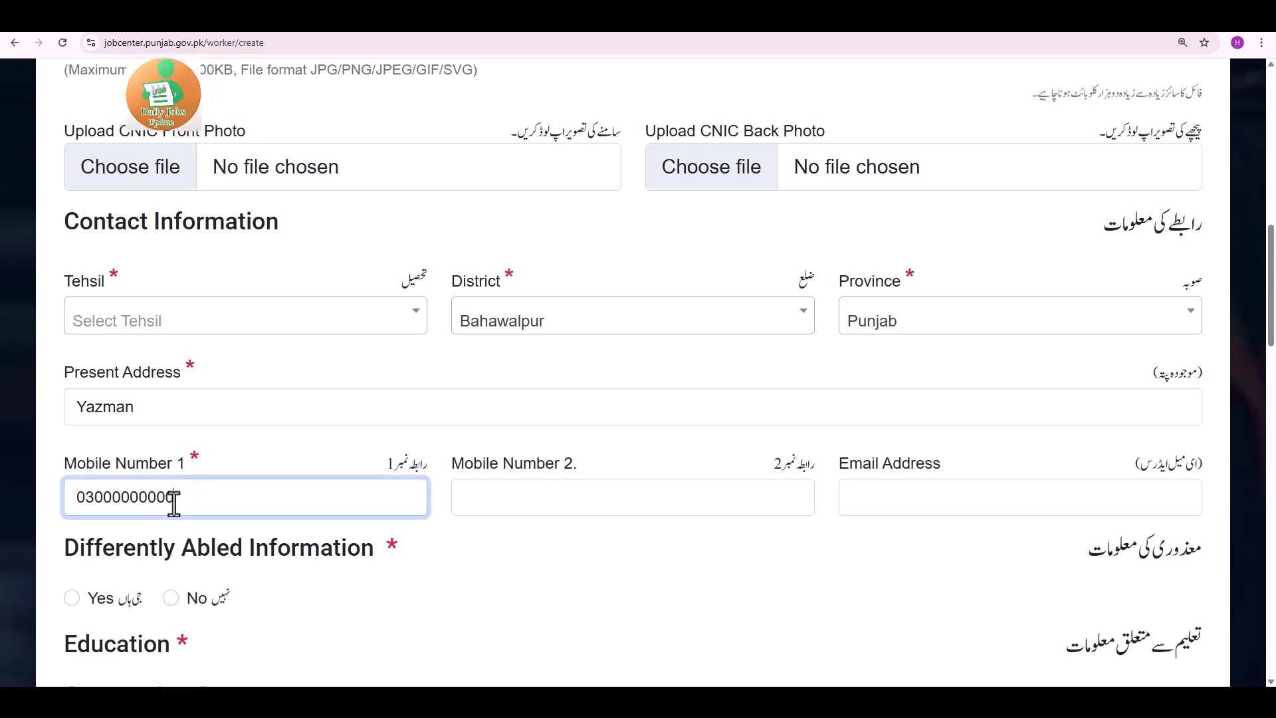
drag(576, 458, 580, 458)
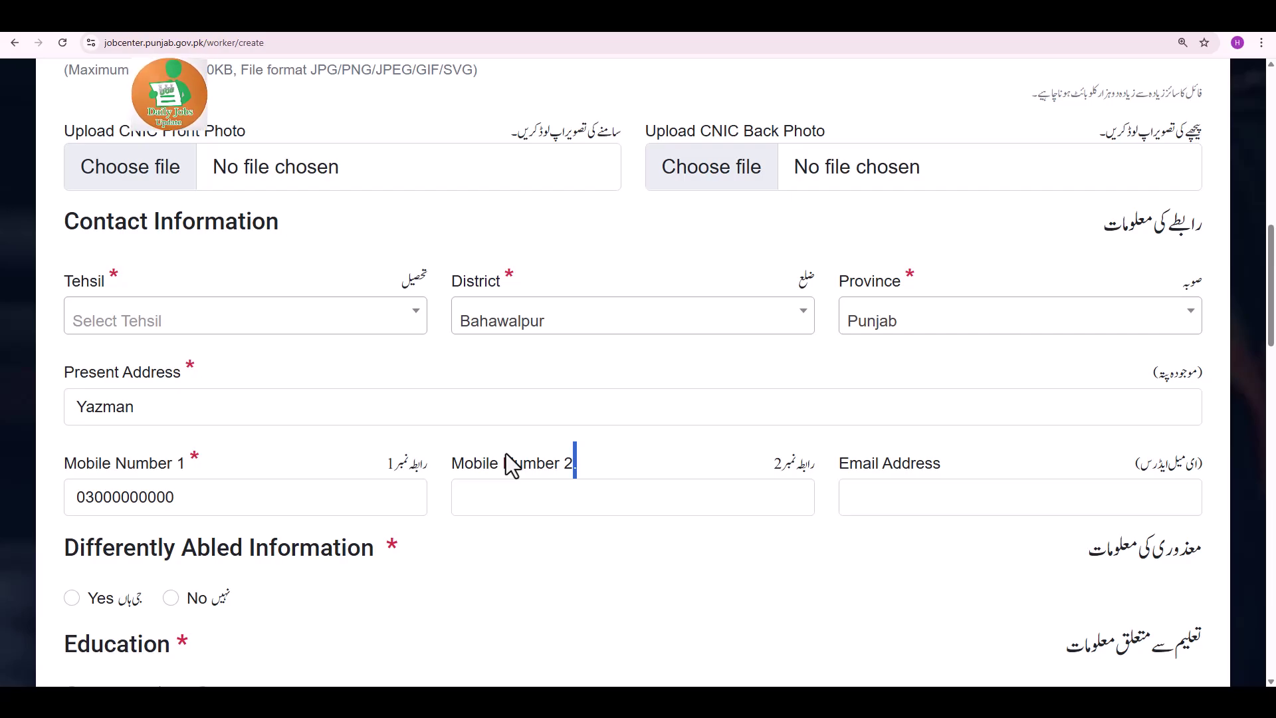
drag(190, 460, 197, 458)
click(187, 493)
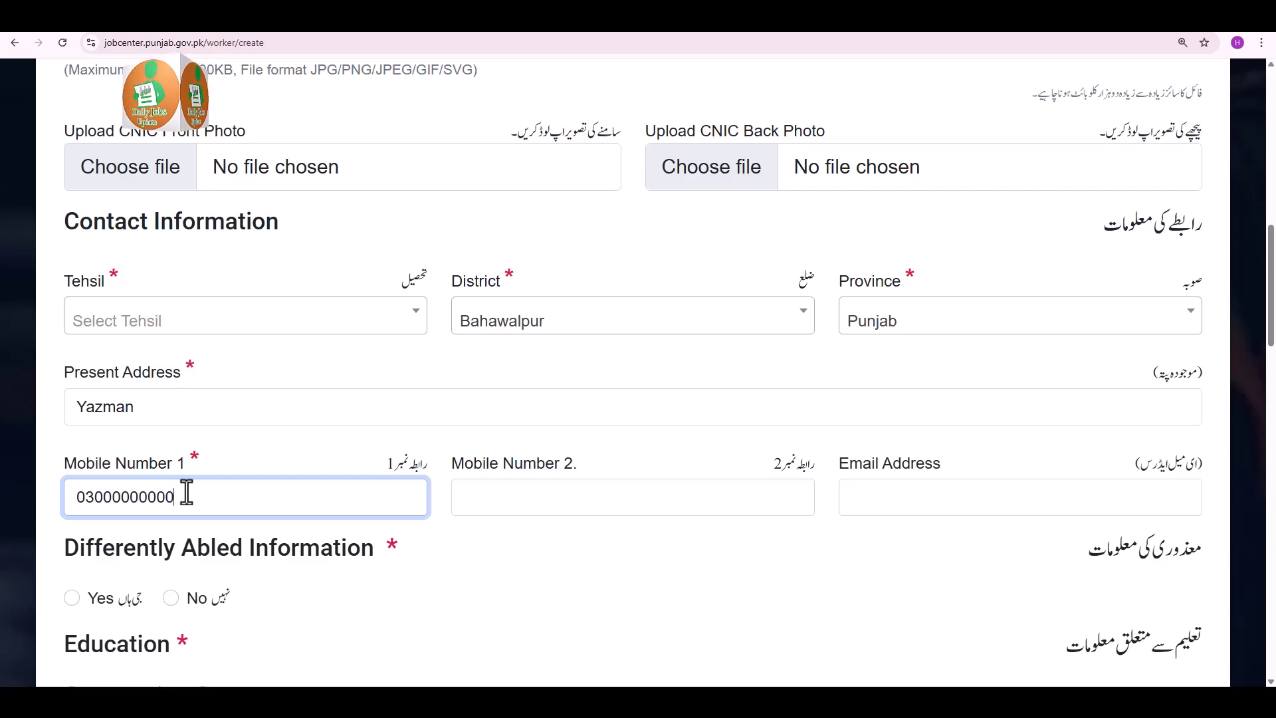
click(263, 460)
scroll(252, 445, down, 1)
scroll(285, 445, down, 3)
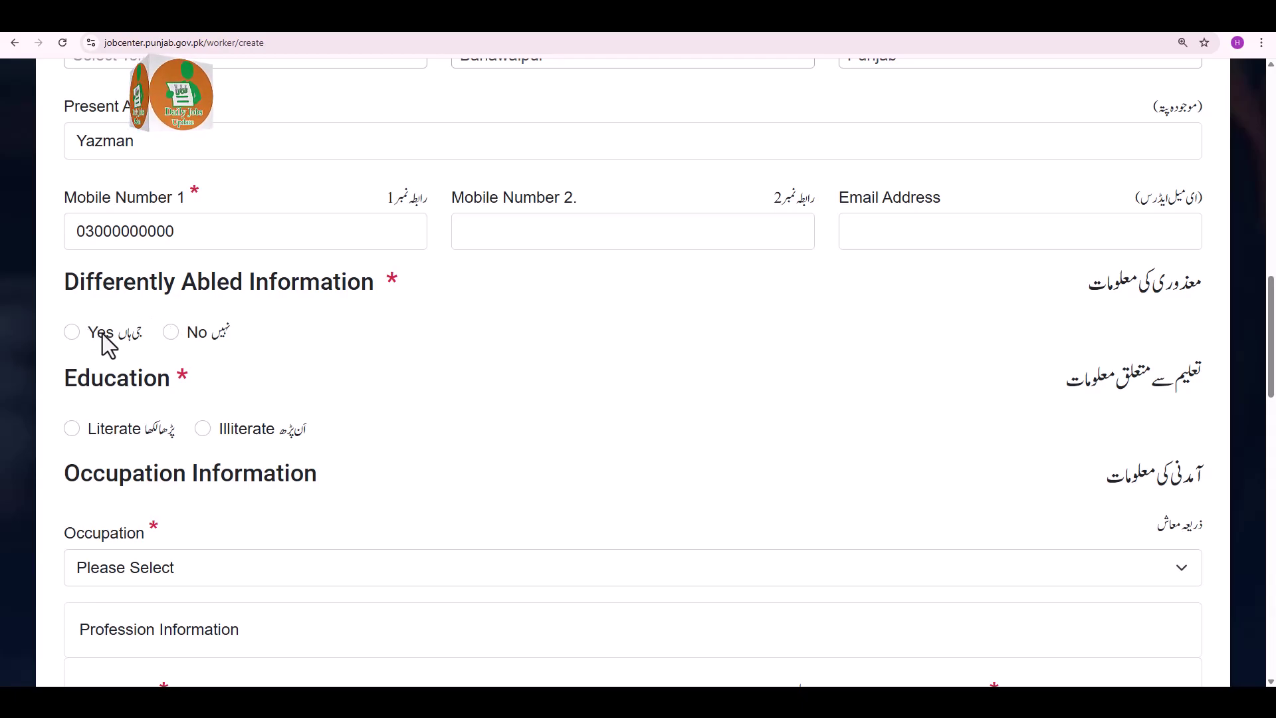
click(71, 332)
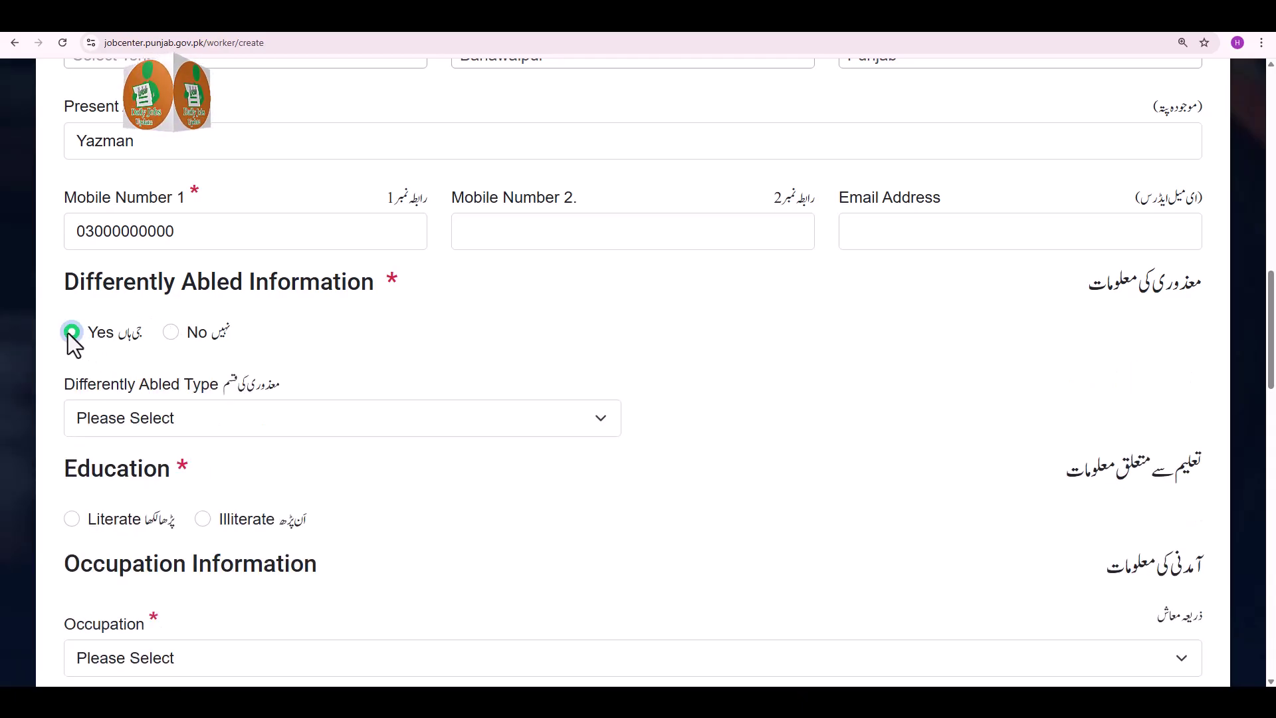
click(139, 421)
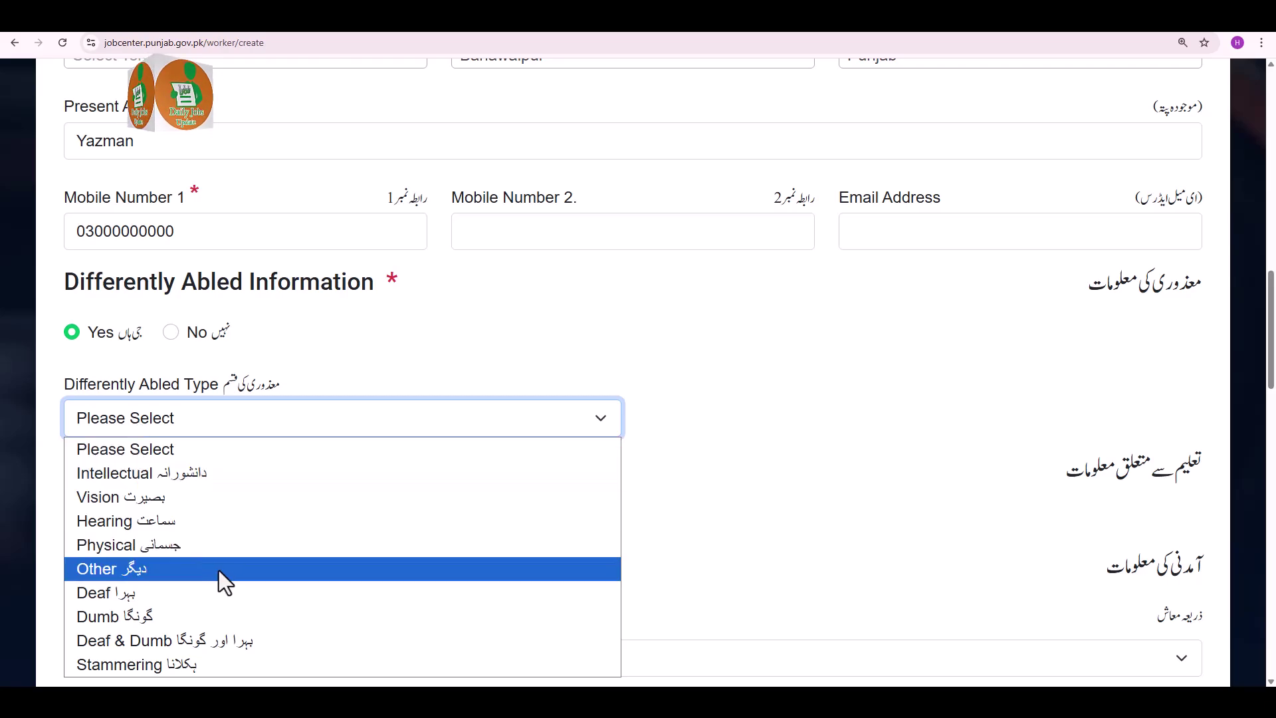
click(226, 352)
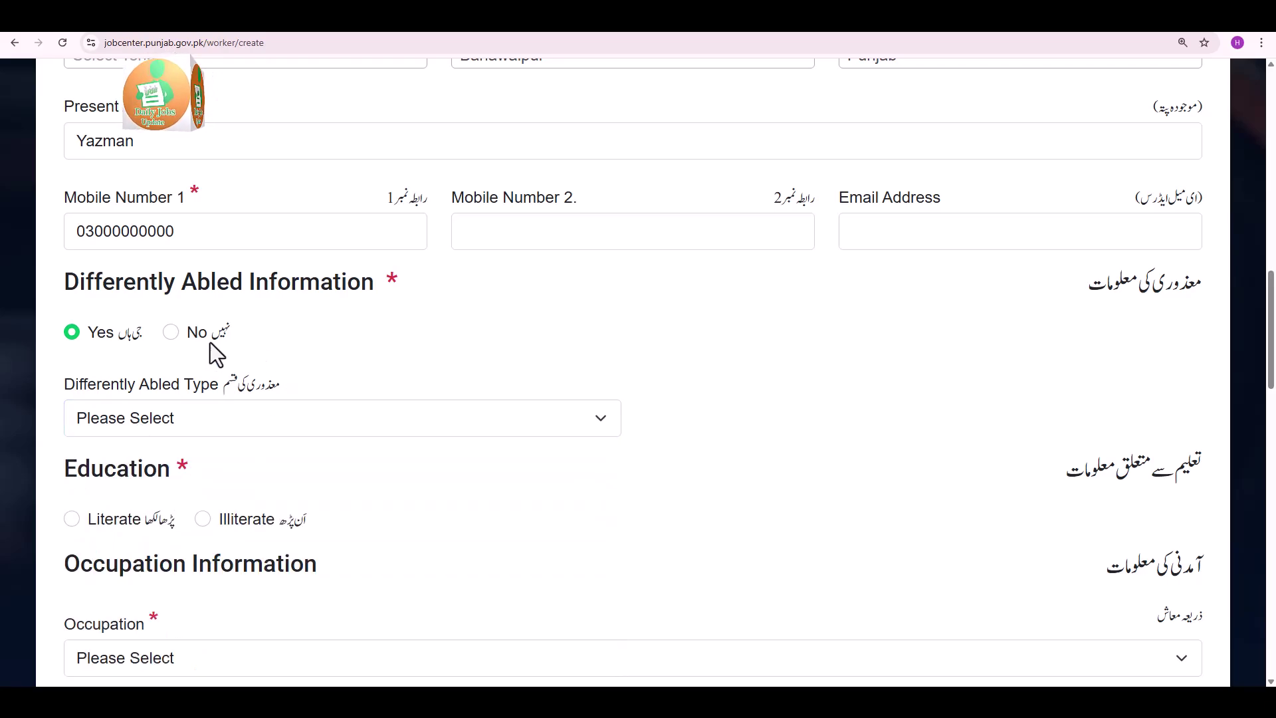
click(172, 334)
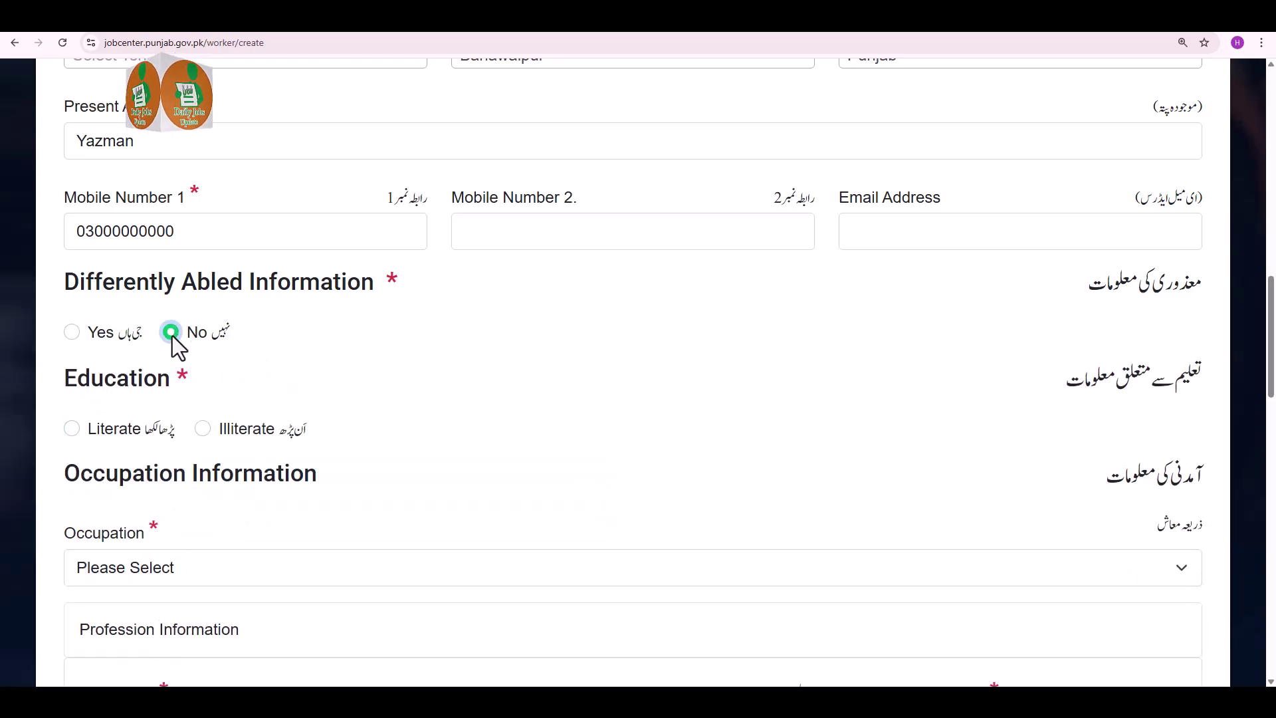
scroll(164, 336, down, 1)
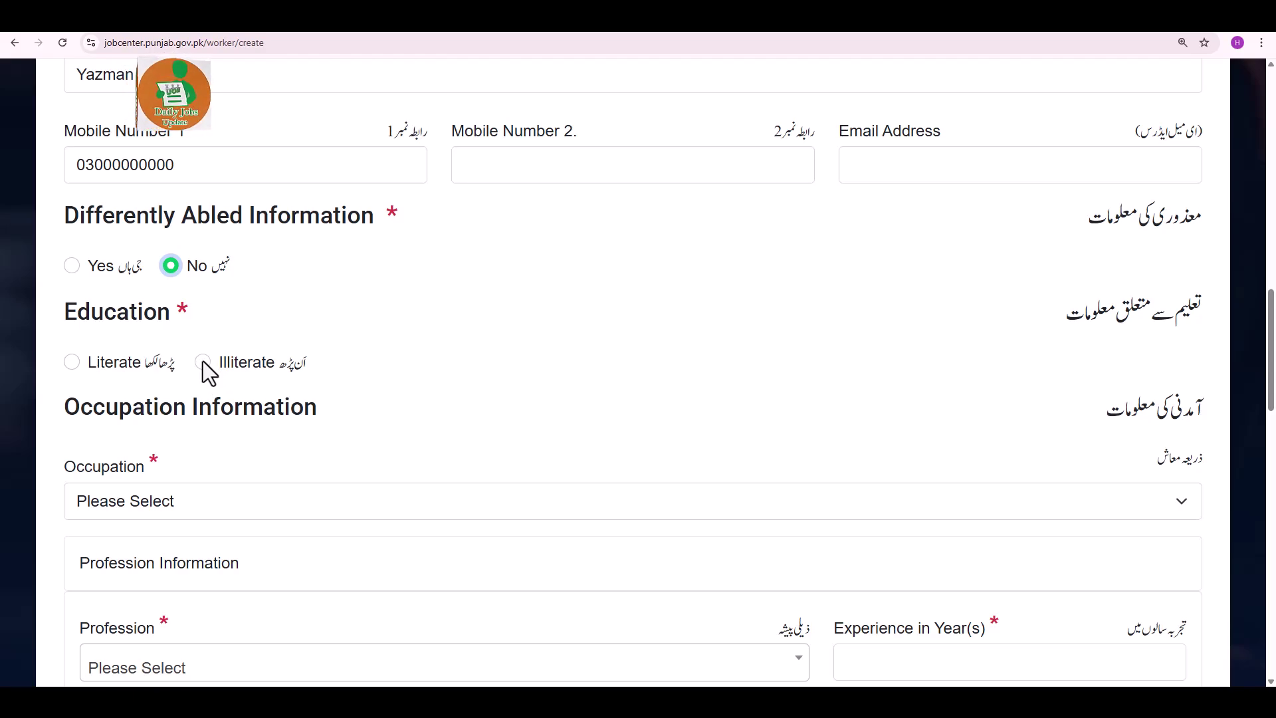
Step: Mark the applicant as Literate with Bachelors 16 as the degree level
click(71, 363)
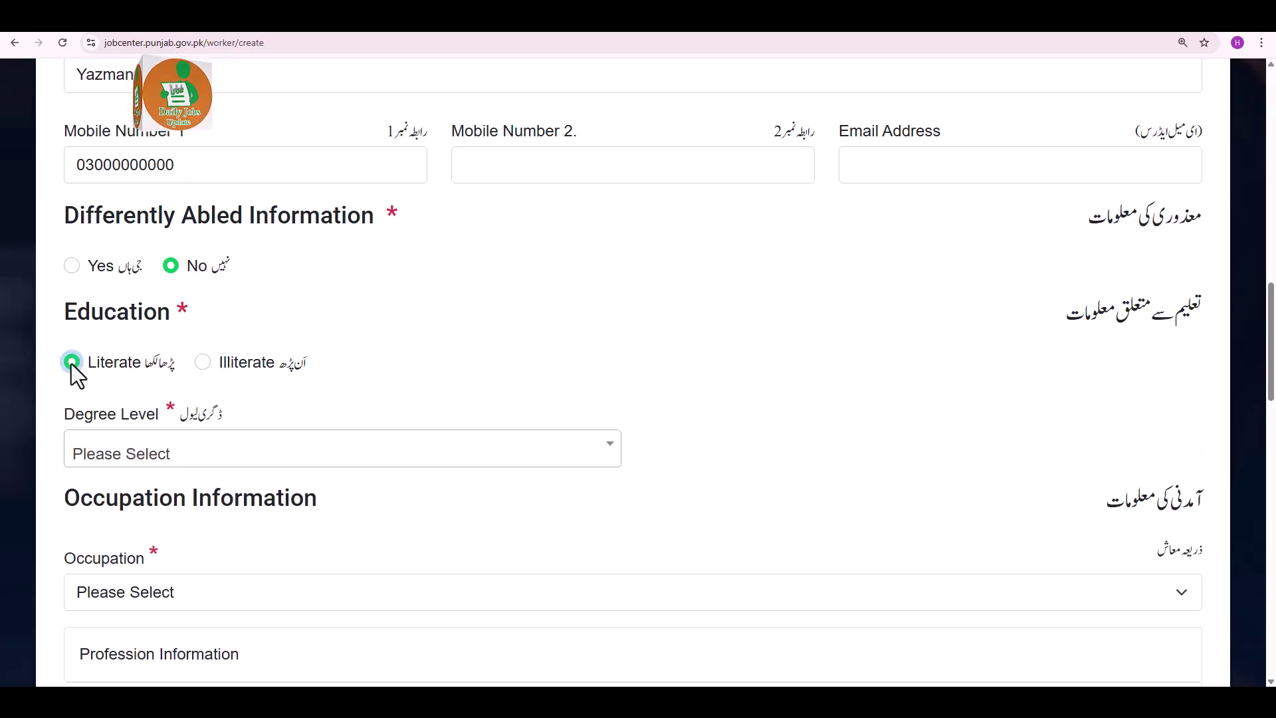
click(194, 448)
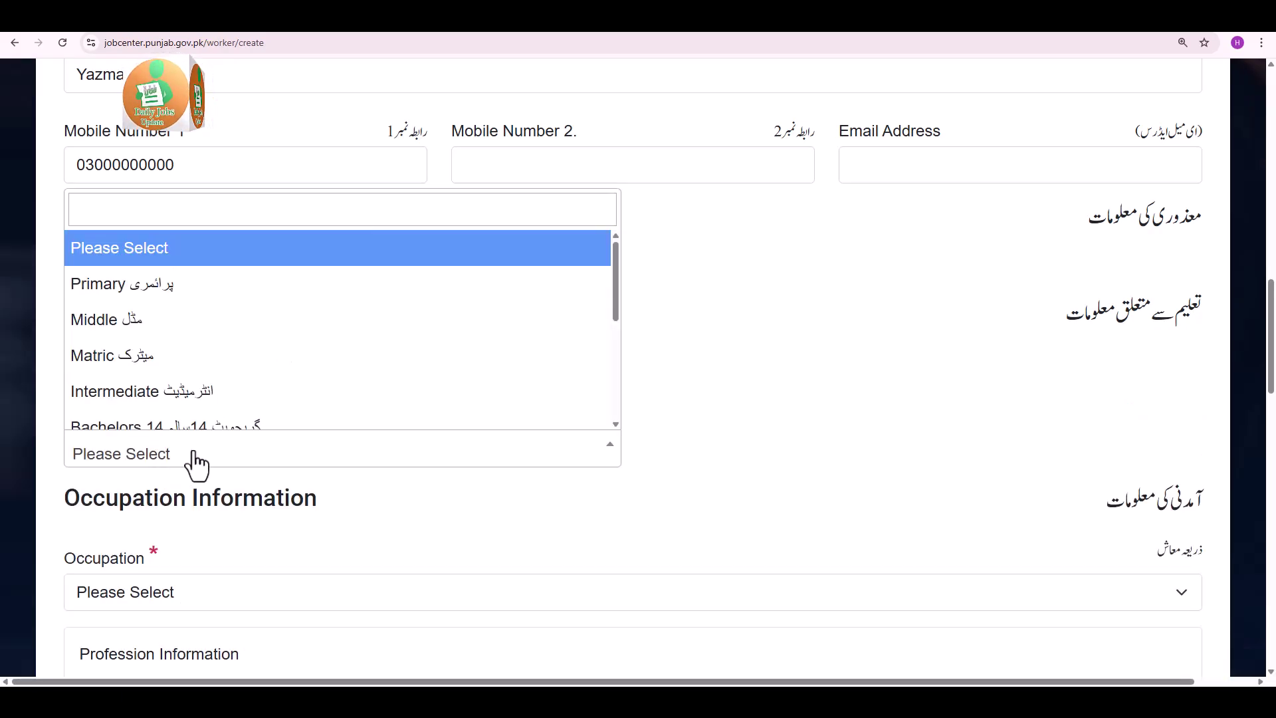
scroll(202, 425, down, 2)
scroll(200, 374, down, 3)
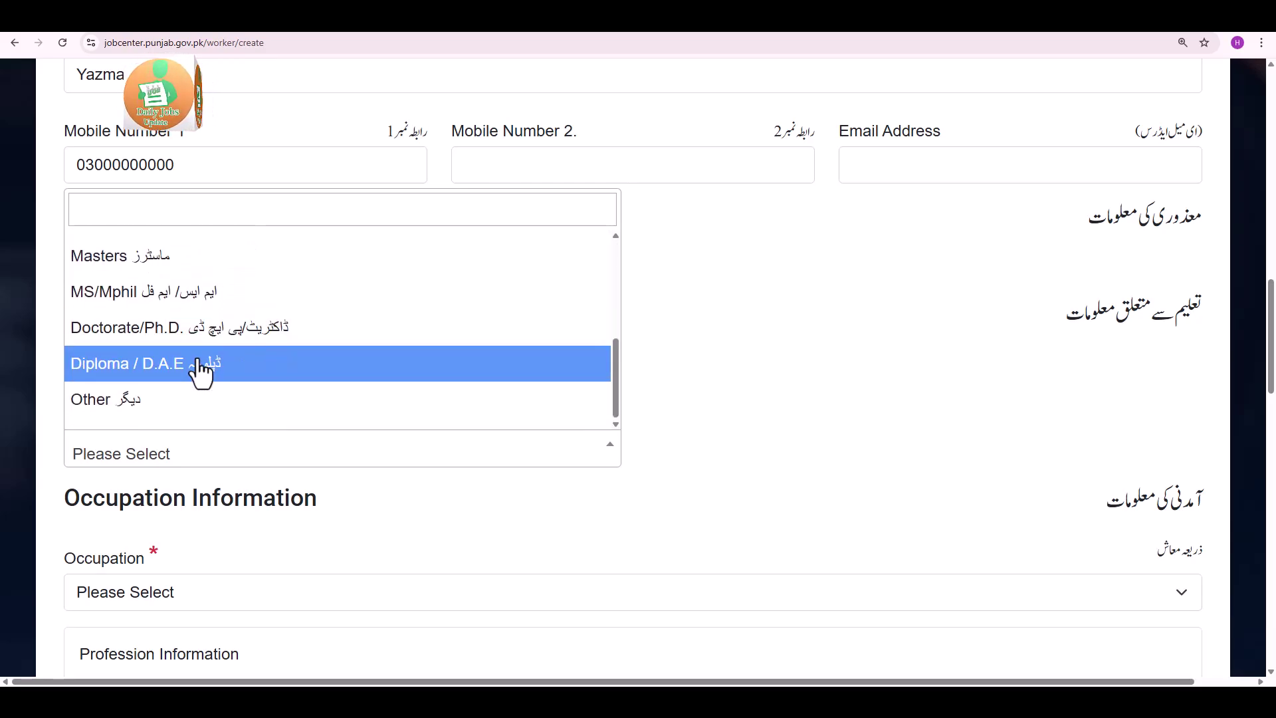
scroll(200, 374, up, 2)
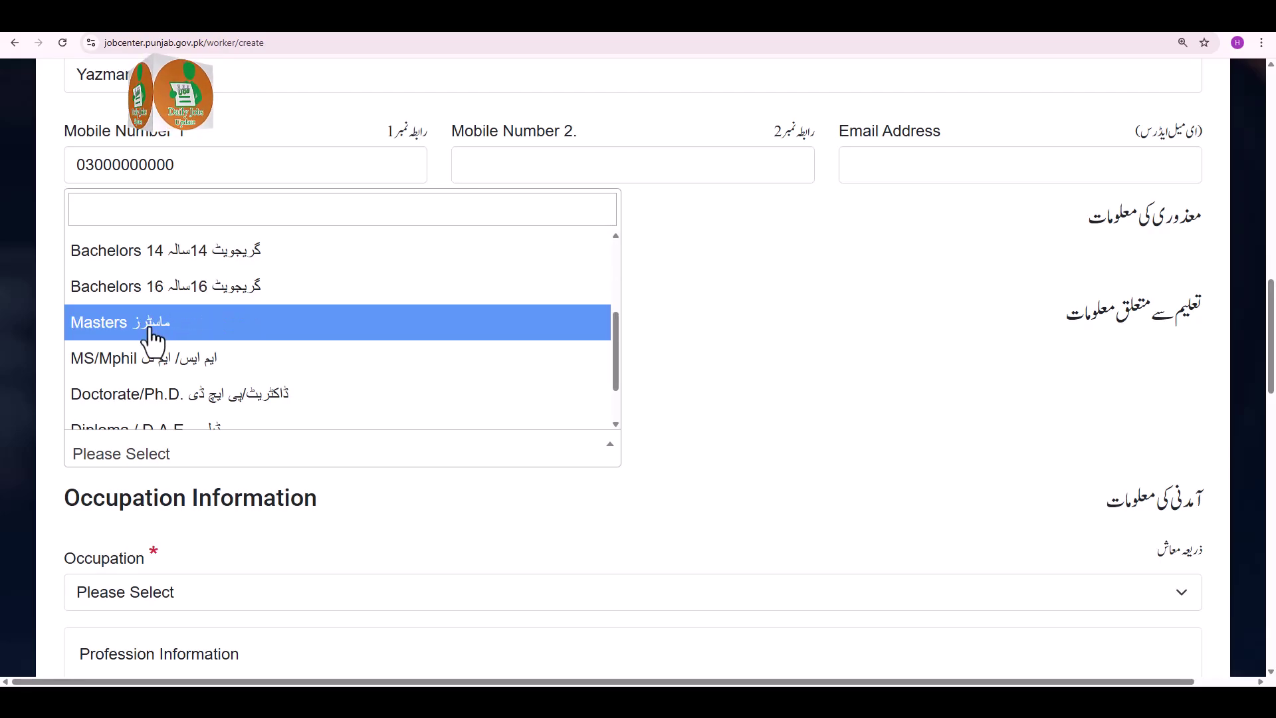
click(227, 292)
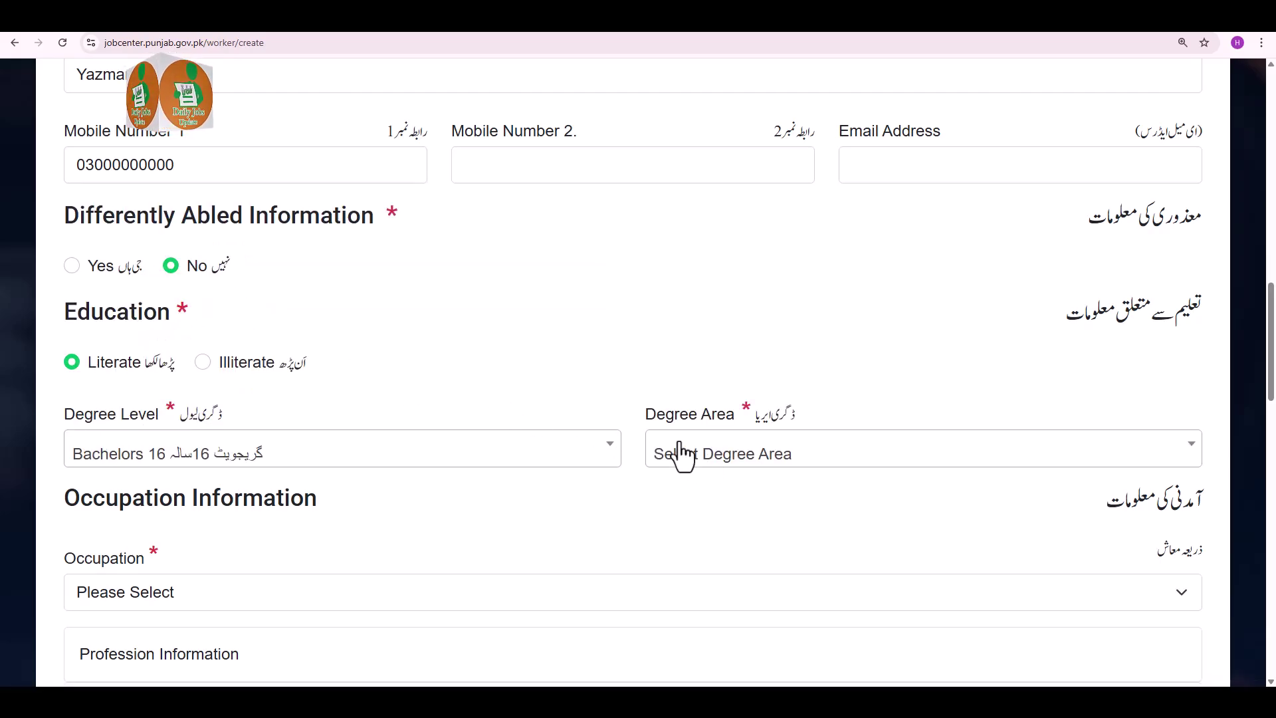
Step: Search 'Com' in Degree Area and choose Computer Science
click(753, 445)
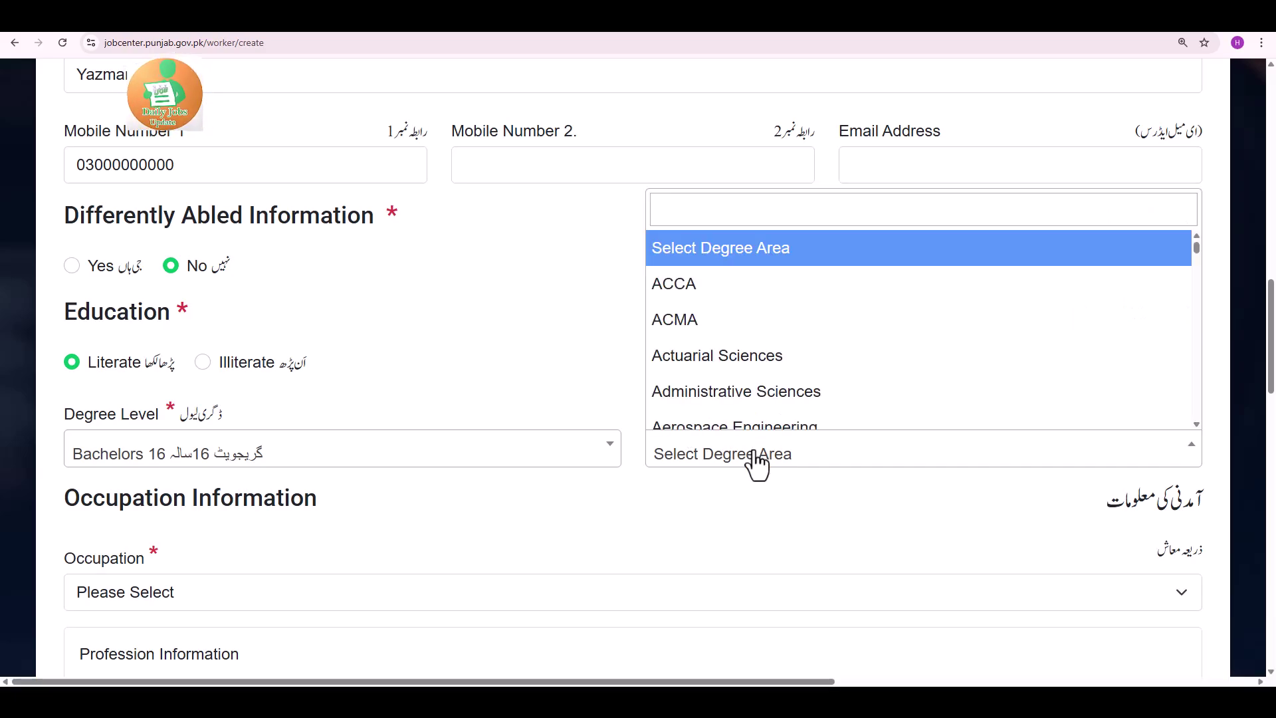
scroll(816, 406, down, 3)
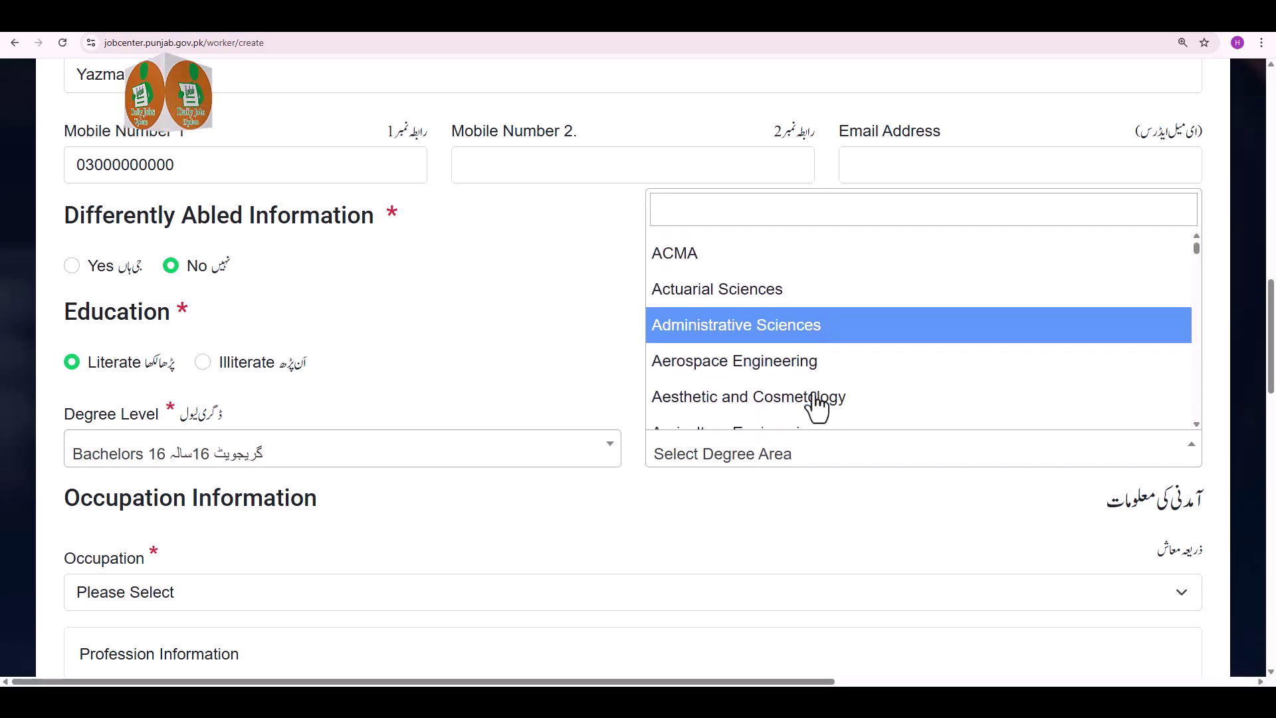
scroll(816, 407, down, 5)
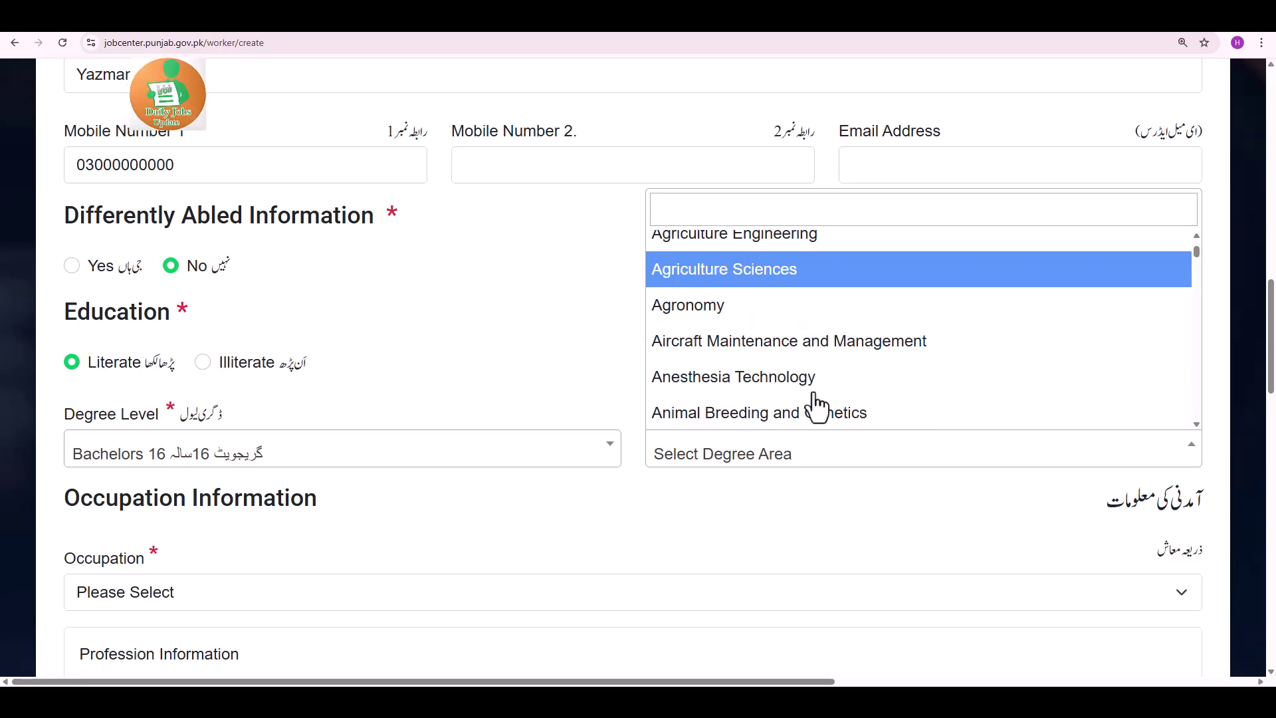
scroll(816, 407, down, 5)
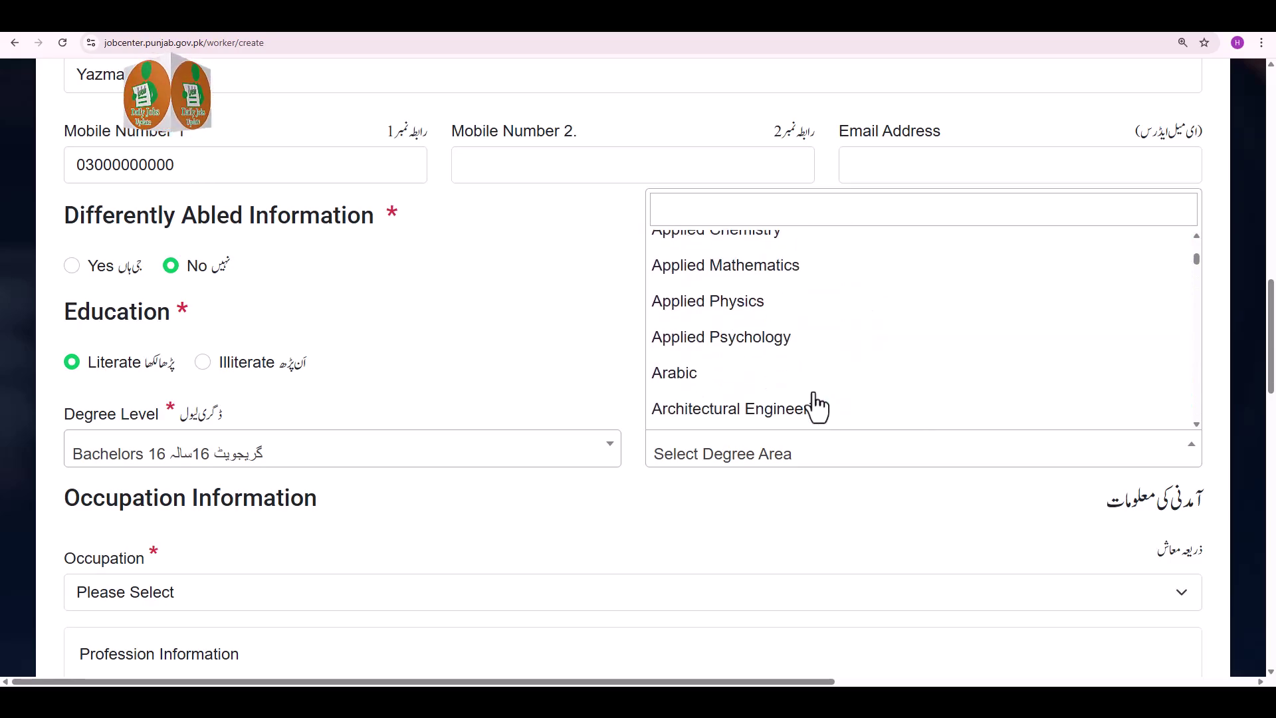
scroll(816, 407, up, 2)
scroll(816, 407, up, 1)
scroll(816, 407, down, 8)
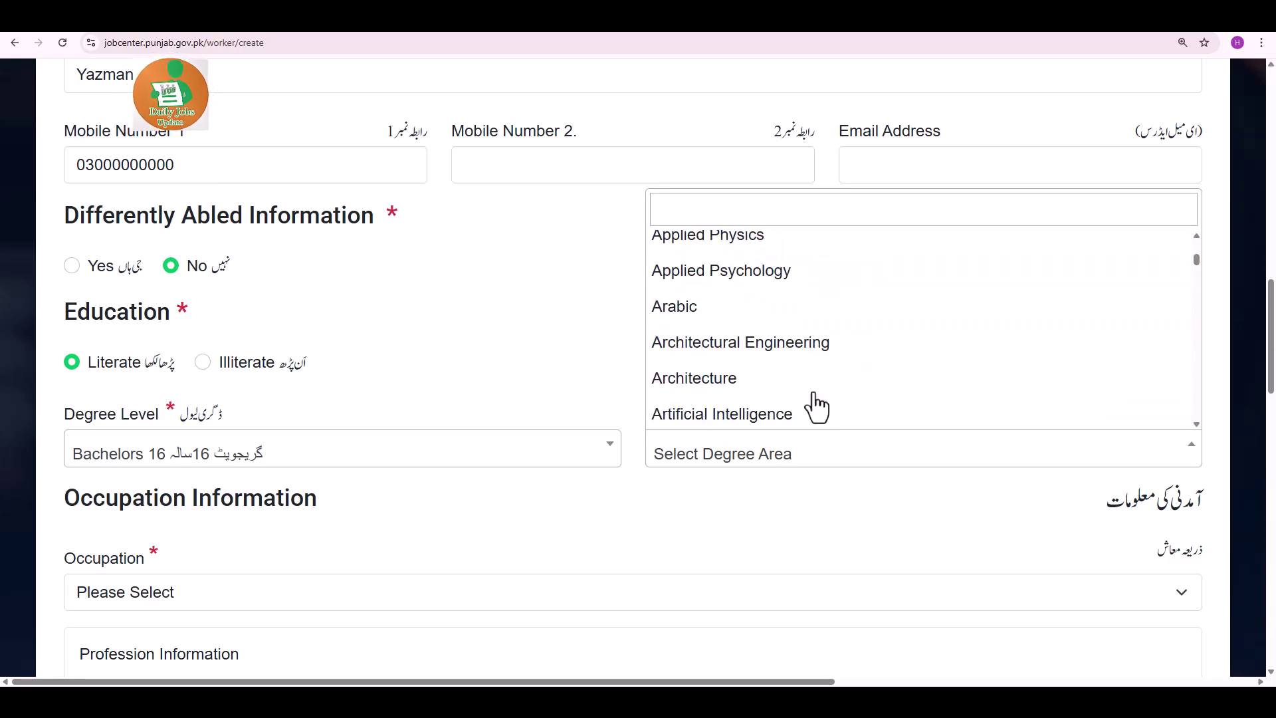
click(742, 208)
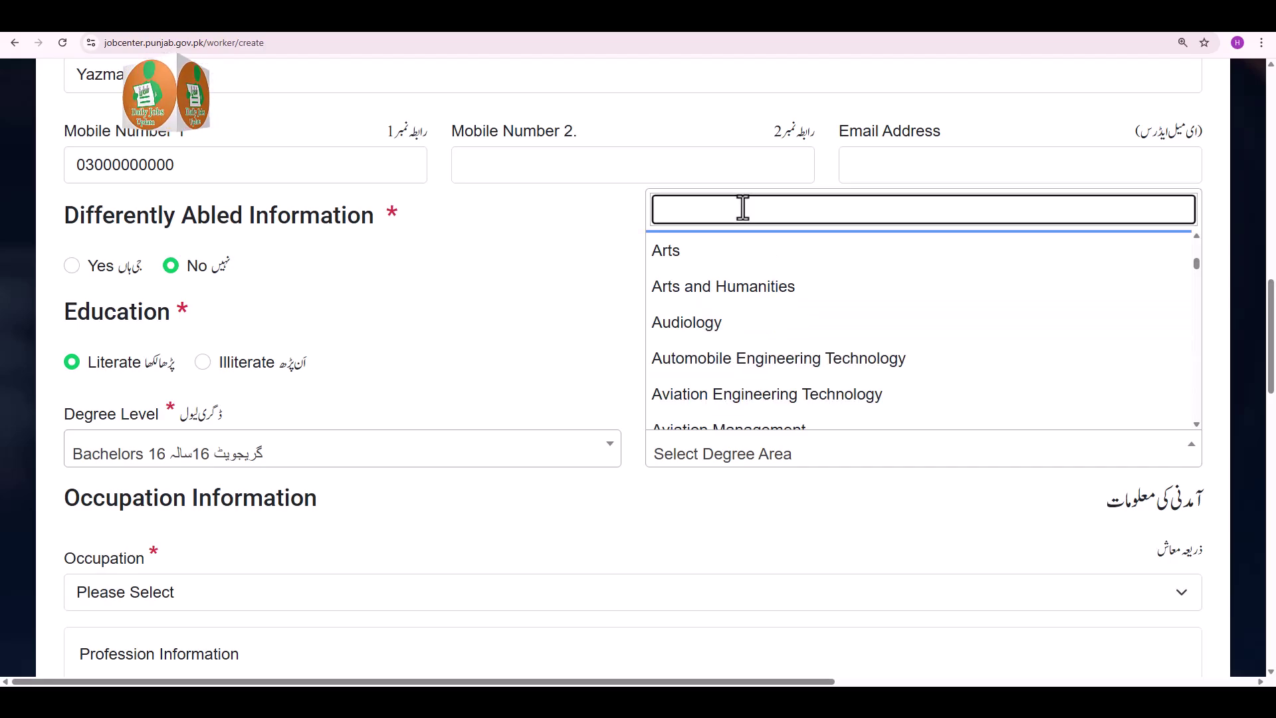
text(Com,)
key(BackSpace)
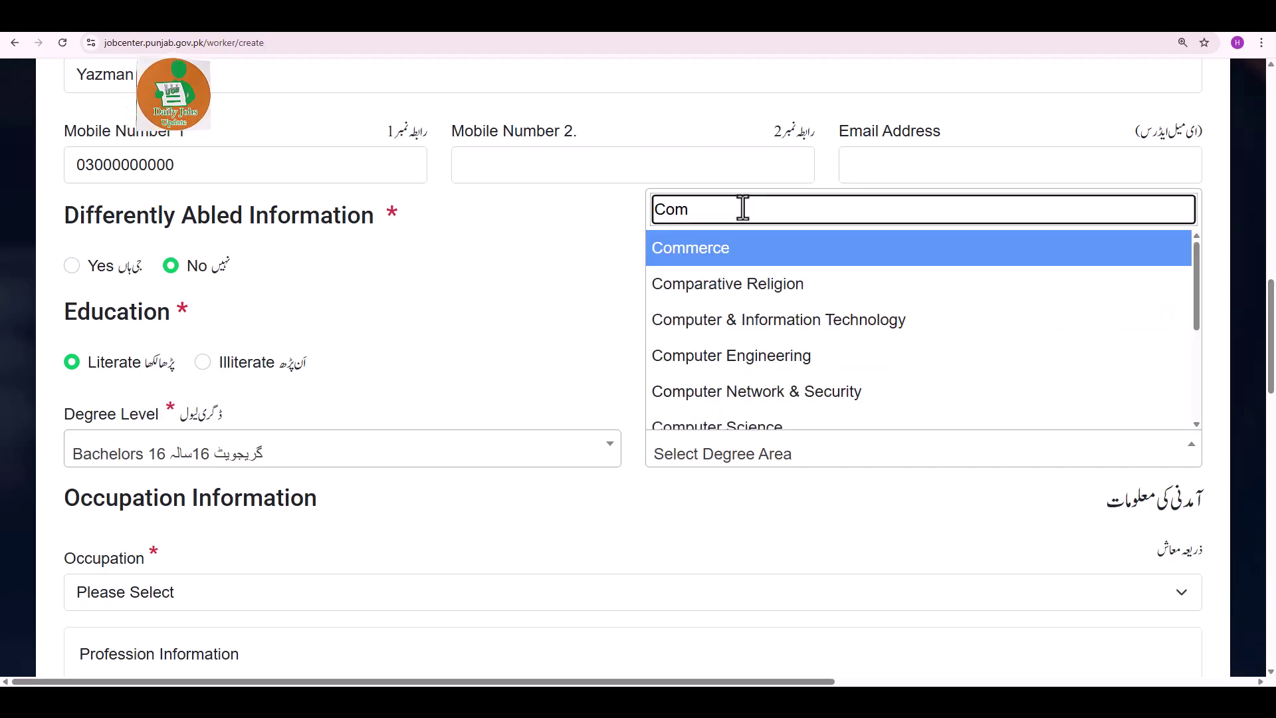
scroll(751, 379, down, 1)
click(742, 369)
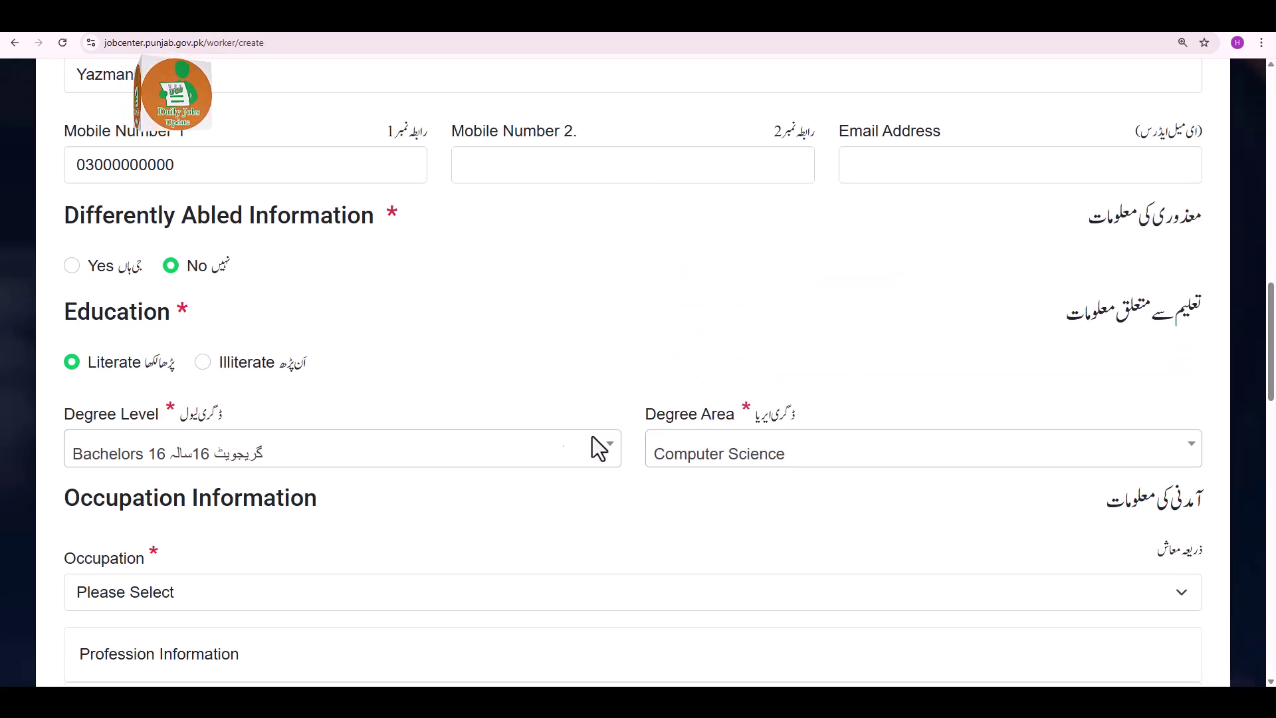
scroll(217, 505, down, 2)
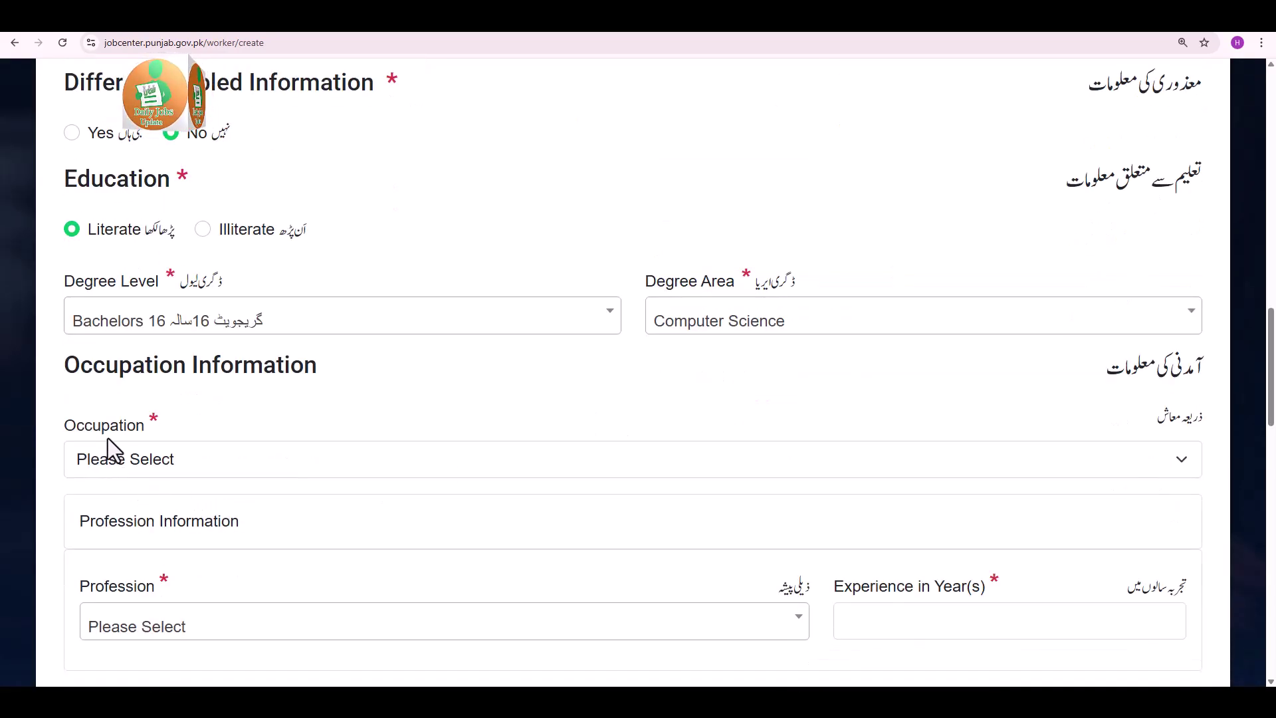
Step: Choose Not Working / Unemployed as occupation and Non Experienced/Fresher for Have Worked Earlier
click(166, 460)
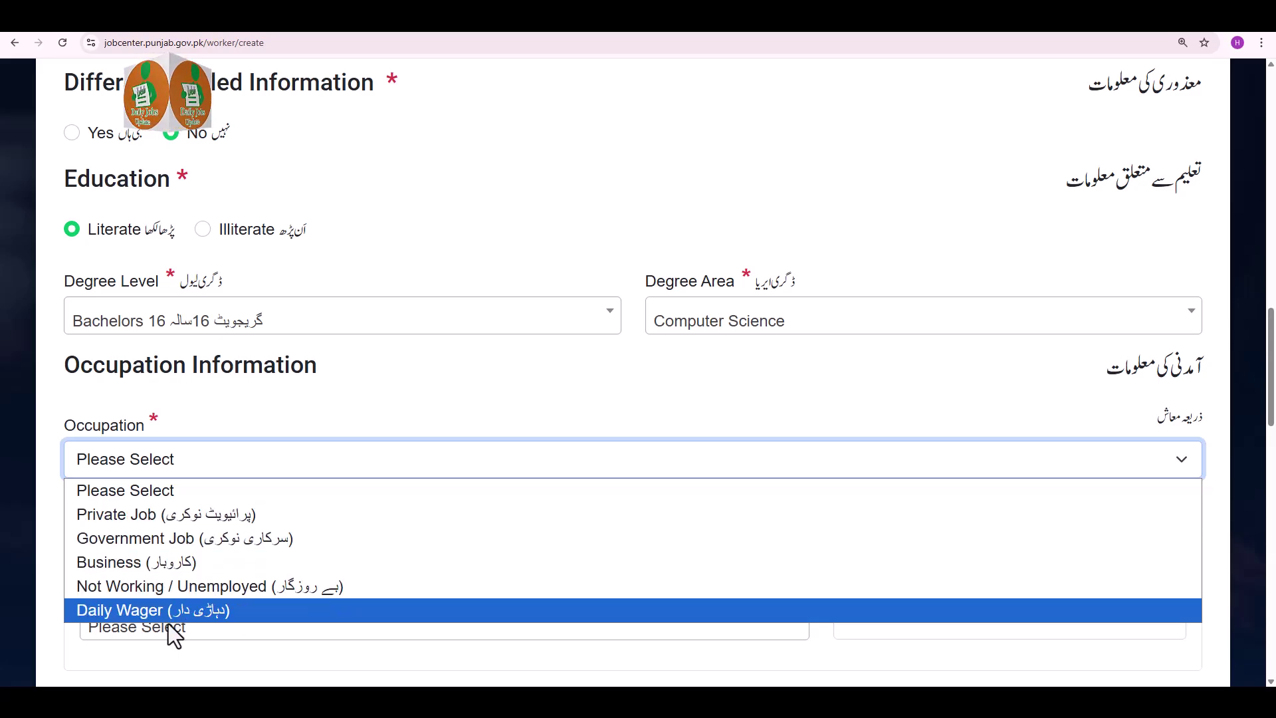
click(226, 592)
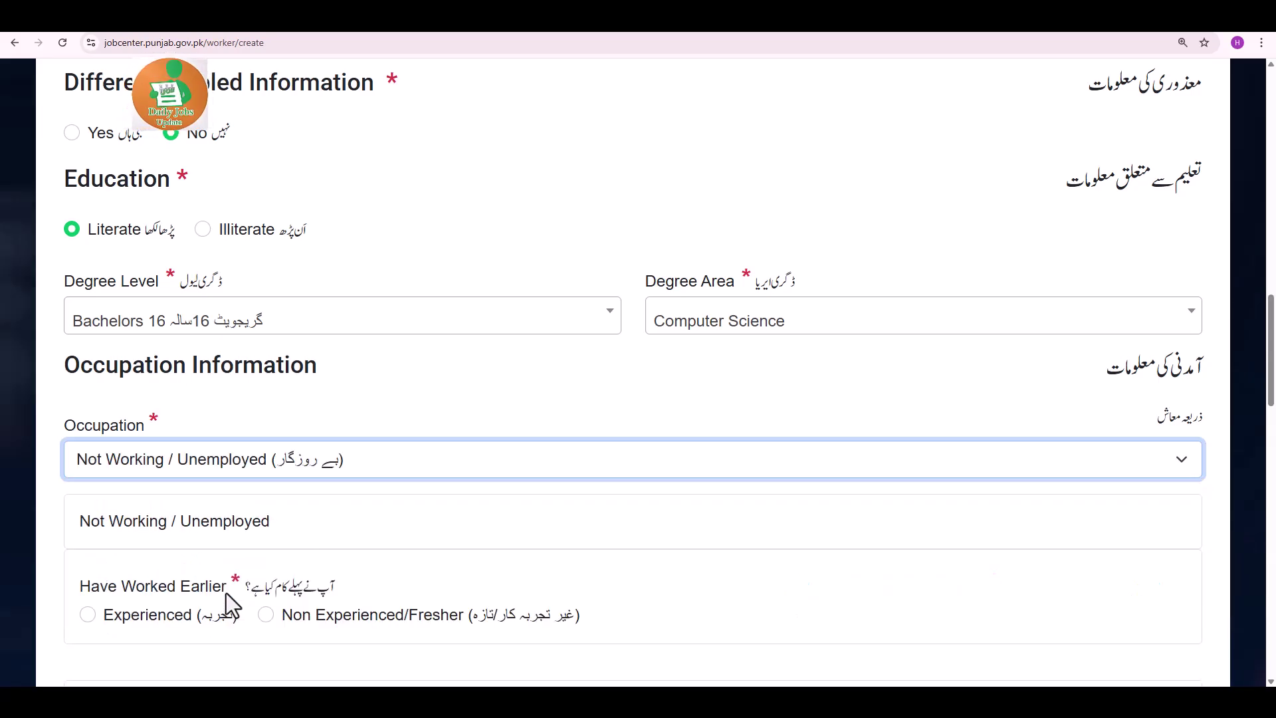
scroll(210, 499, down, 3)
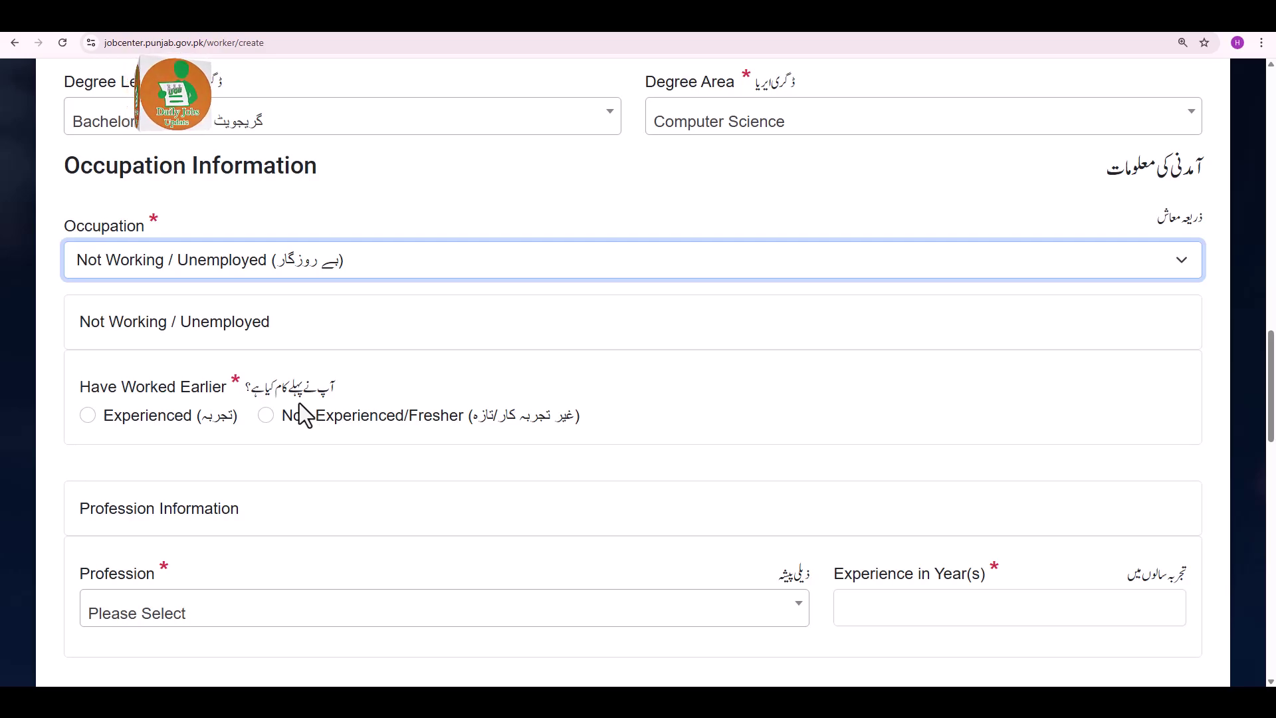
click(88, 416)
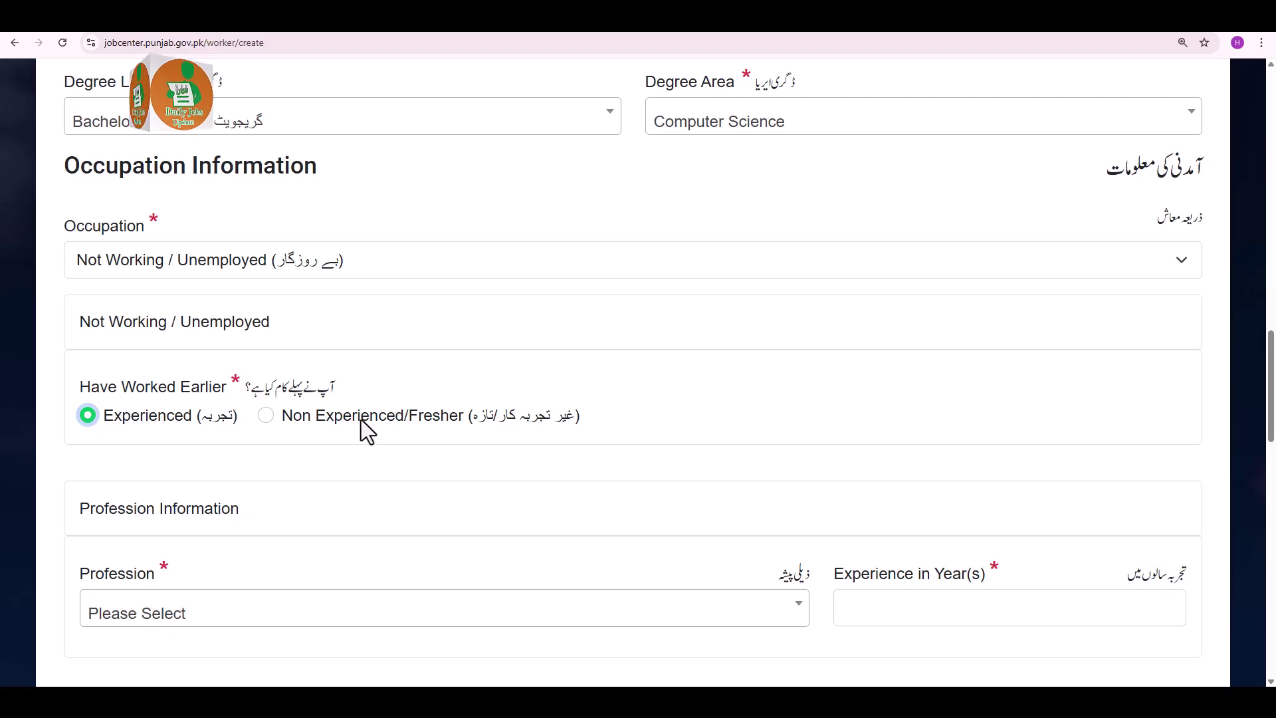
click(266, 415)
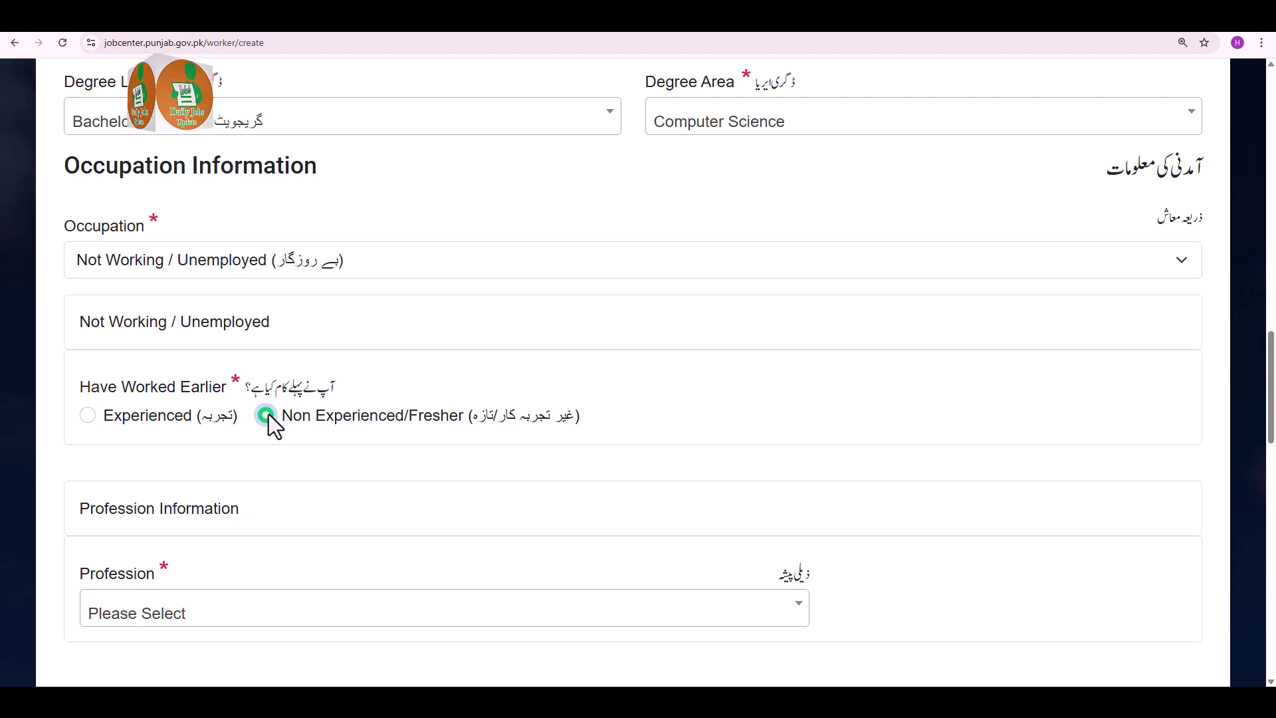
scroll(269, 413, down, 3)
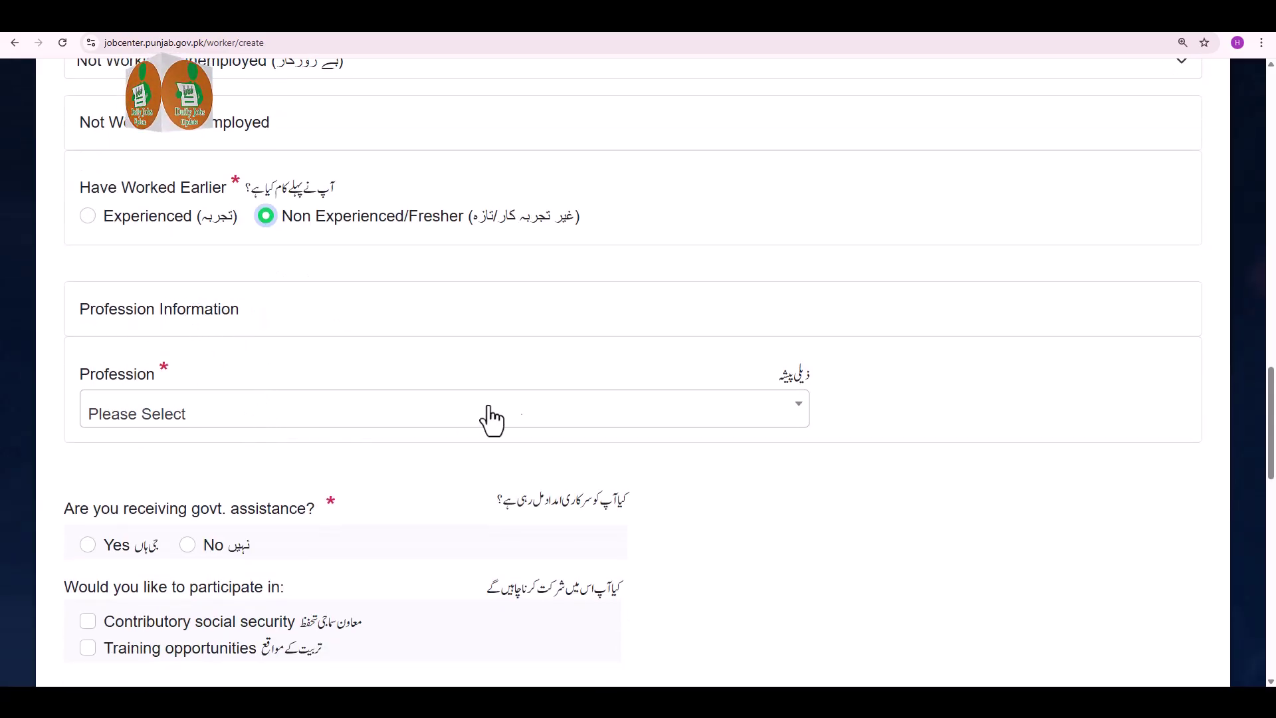
Step: Scroll the Profession list and choose Accounts Clerk
click(550, 411)
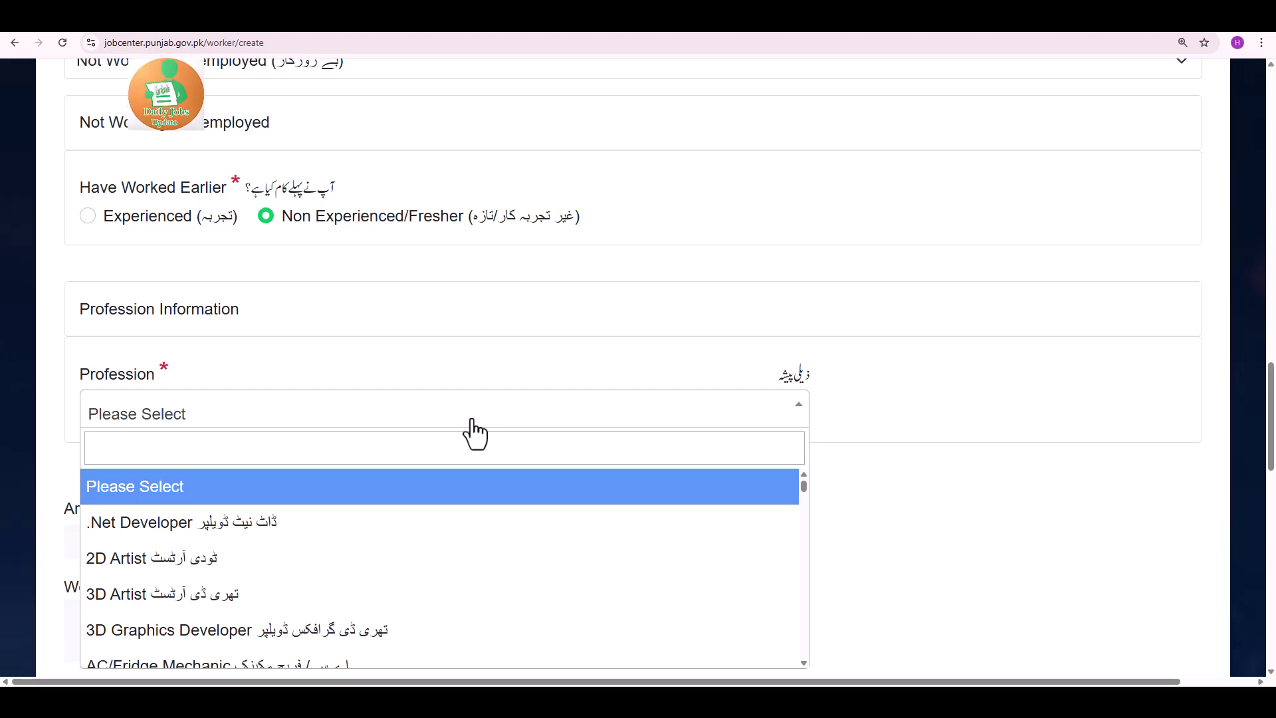
scroll(439, 425, down, 2)
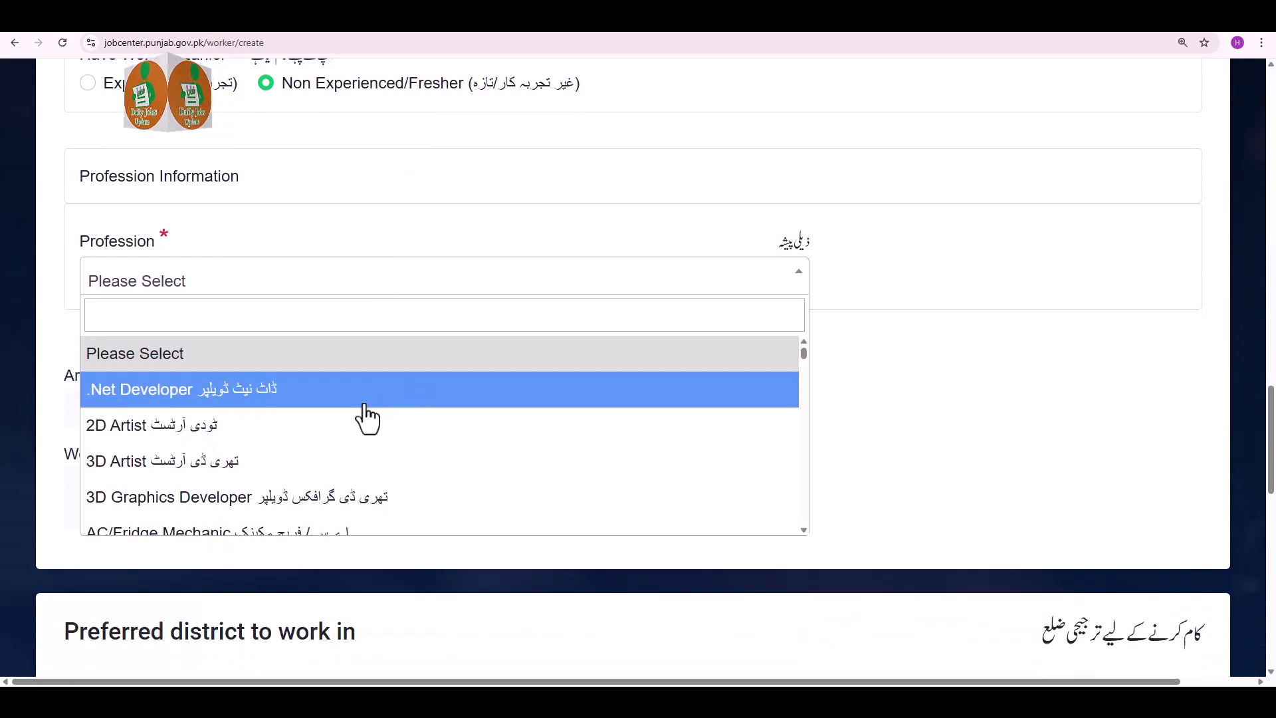
scroll(365, 417, down, 2)
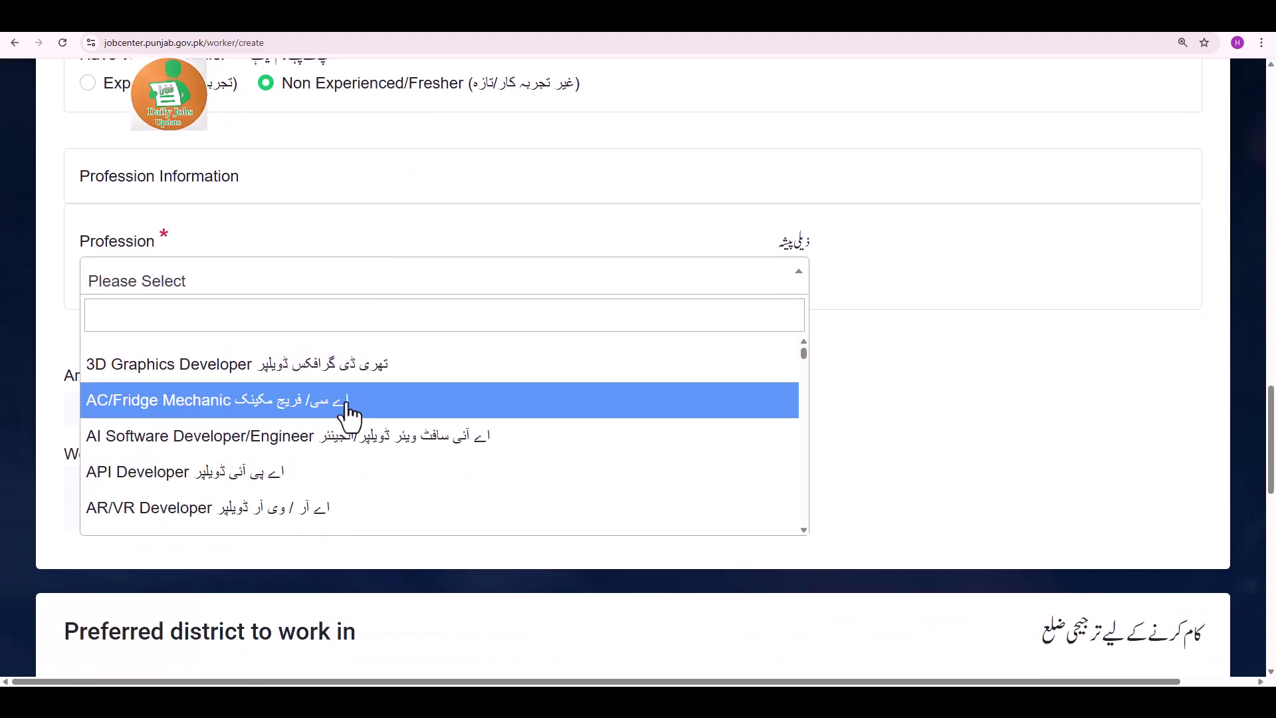
scroll(345, 418, down, 1)
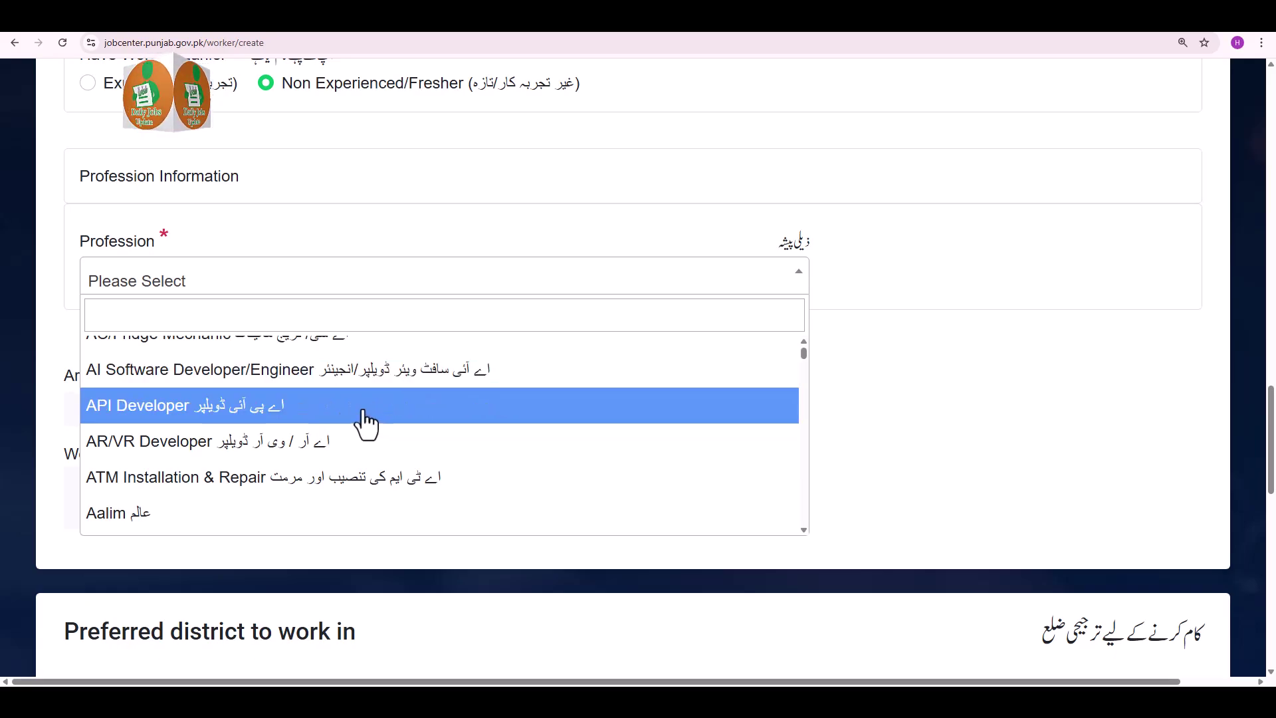
scroll(365, 425, down, 2)
scroll(318, 455, down, 2)
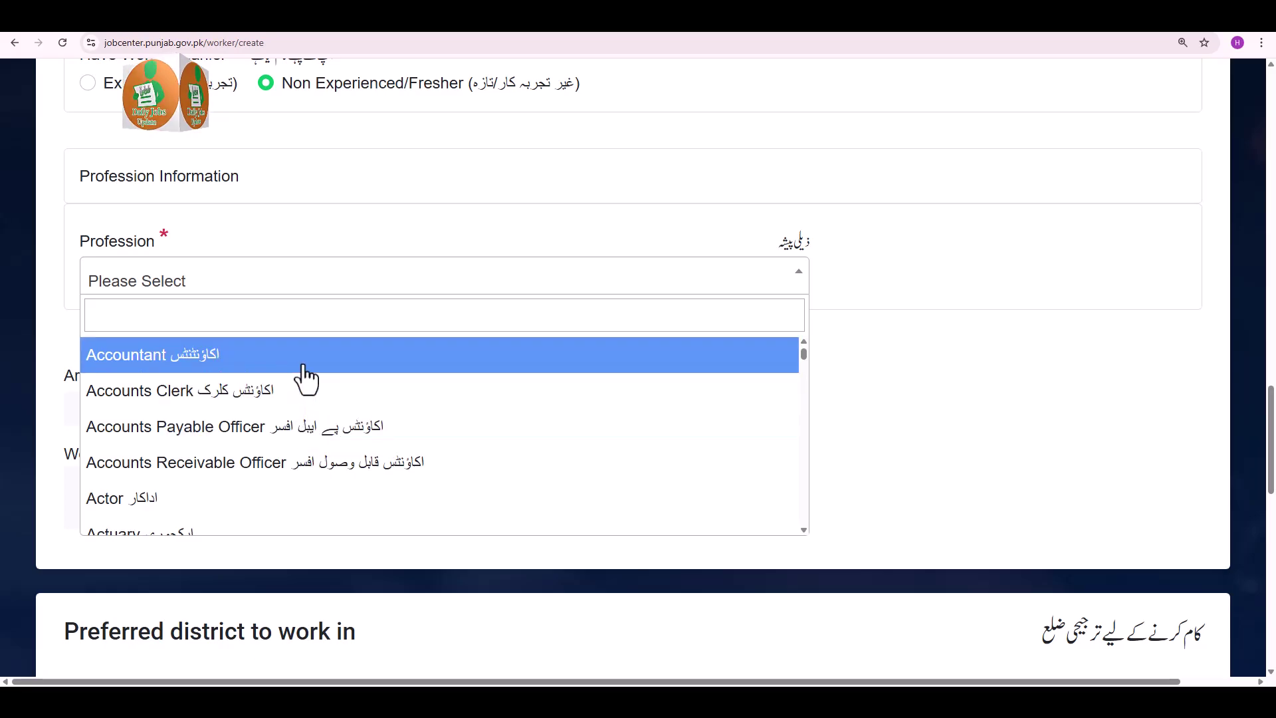
click(301, 397)
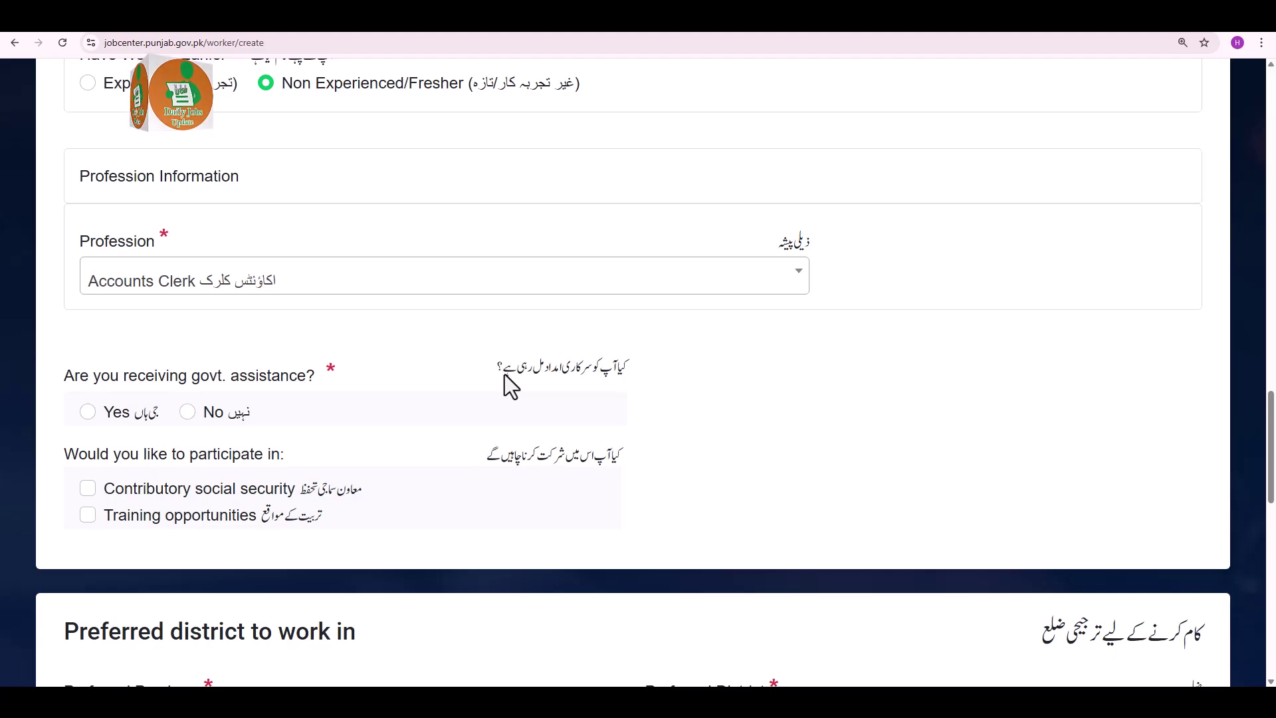
Step: Answer No to receiving government assistance after viewing the support programs list
click(87, 413)
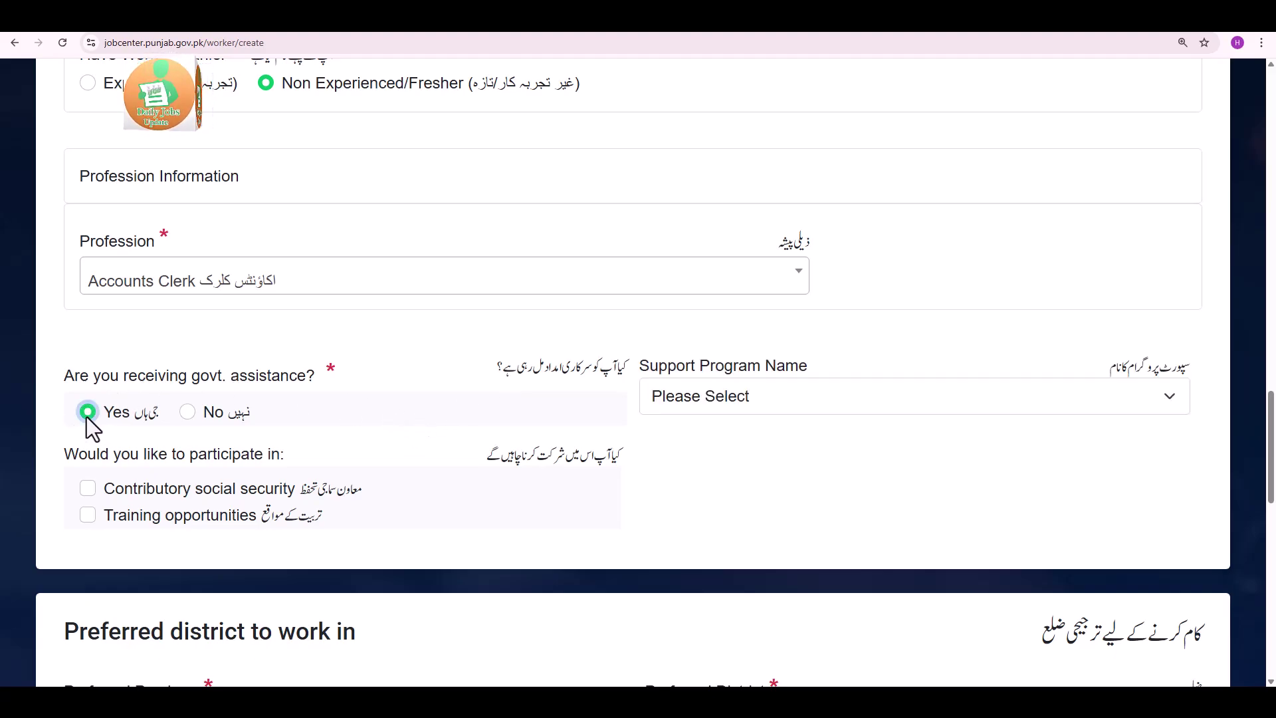
click(962, 394)
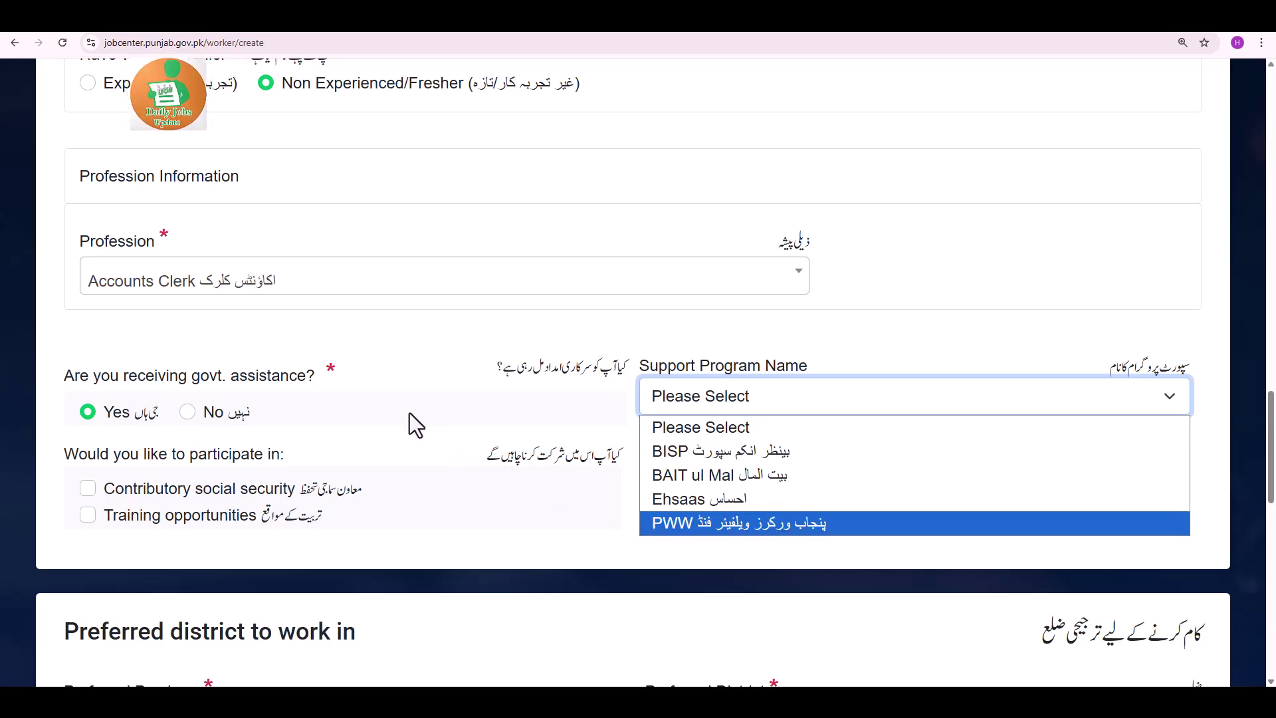
click(187, 412)
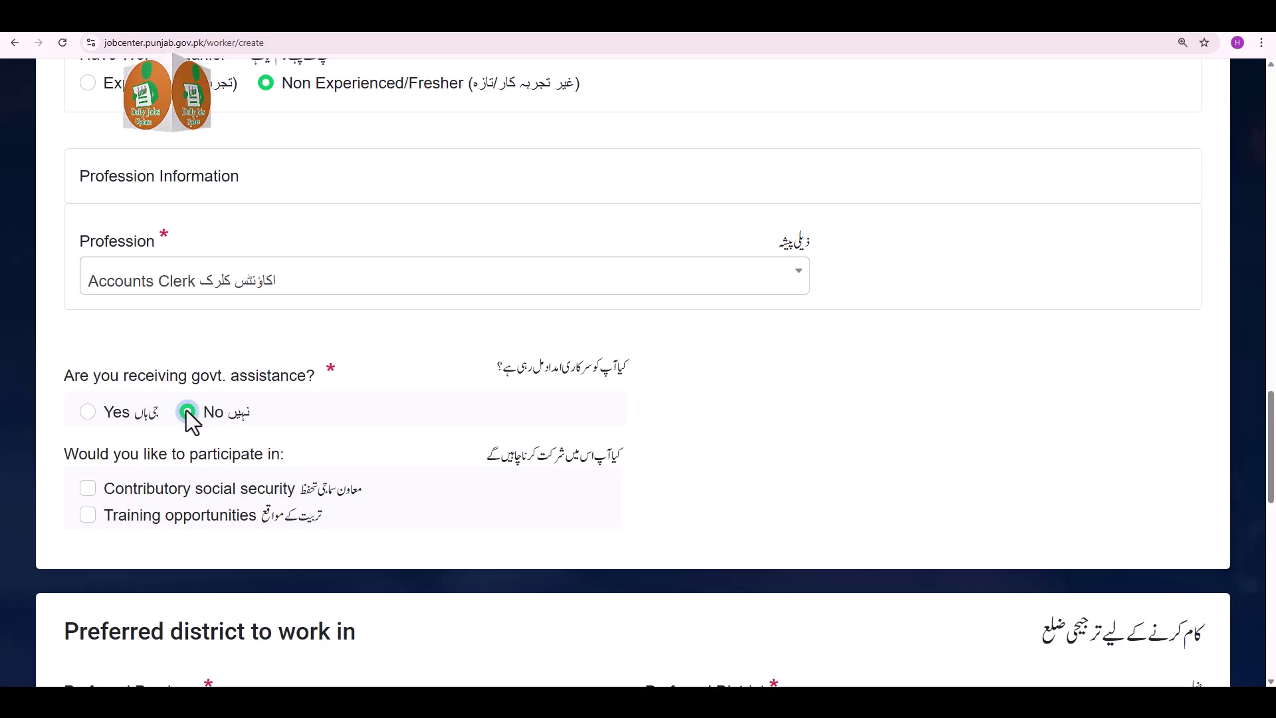
scroll(186, 409, down, 2)
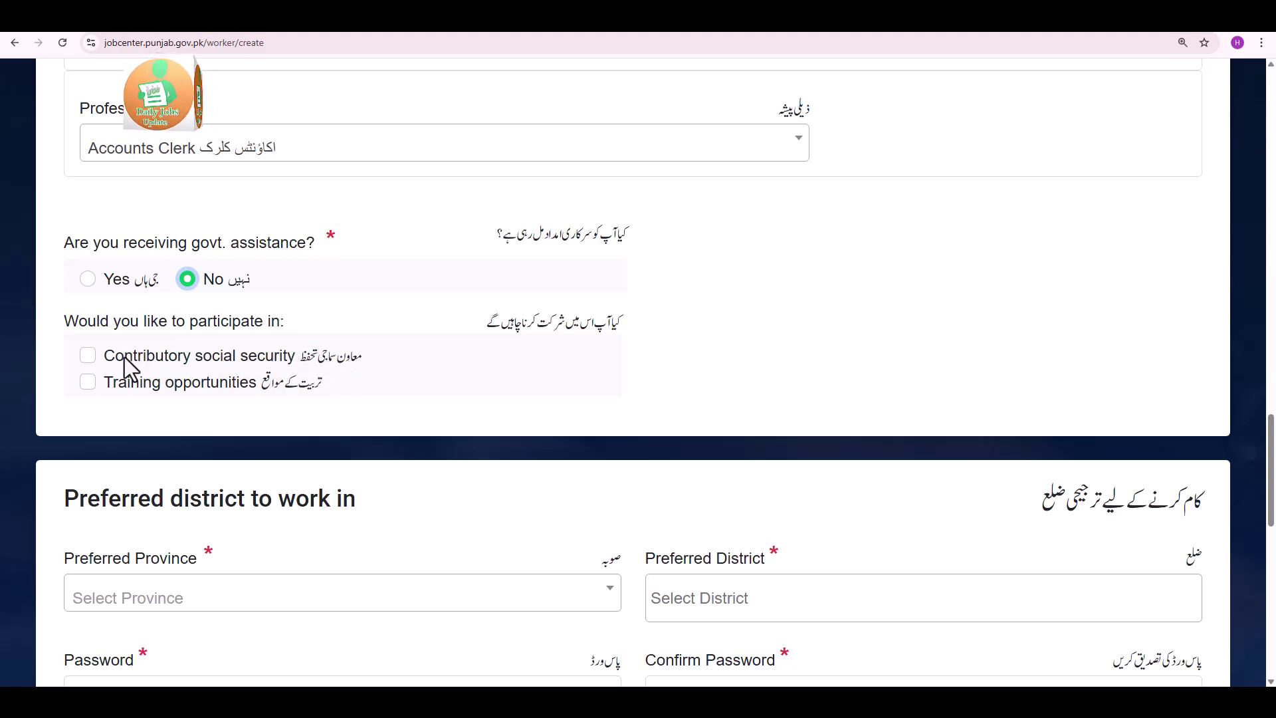
Step: Tick Training opportunities under 'Would you like to participate in'
click(86, 383)
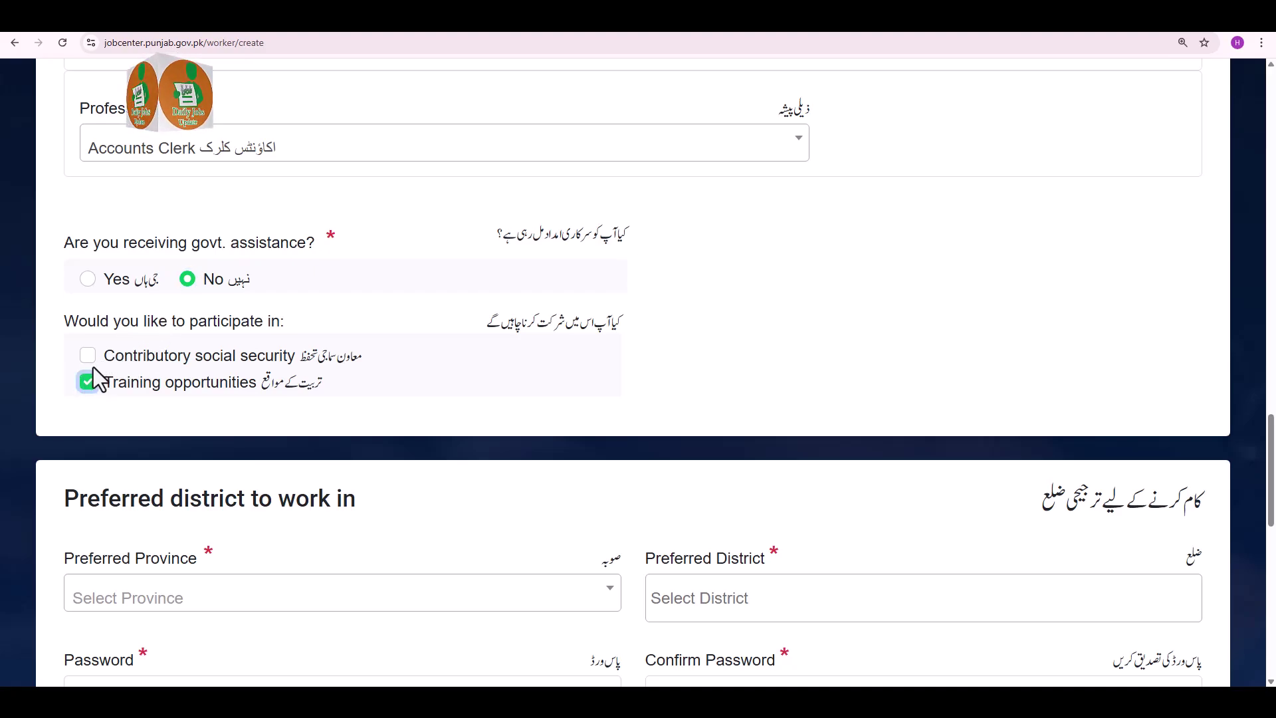
scroll(91, 373, down, 1)
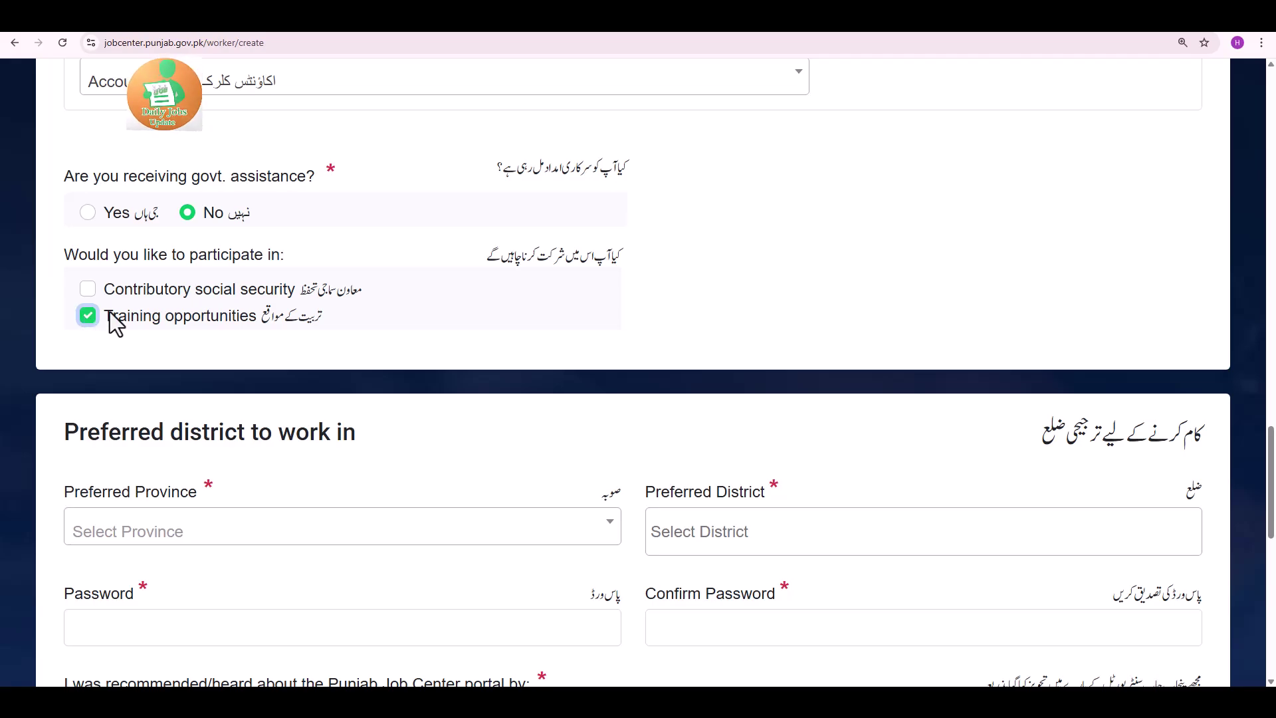
scroll(113, 322, down, 1)
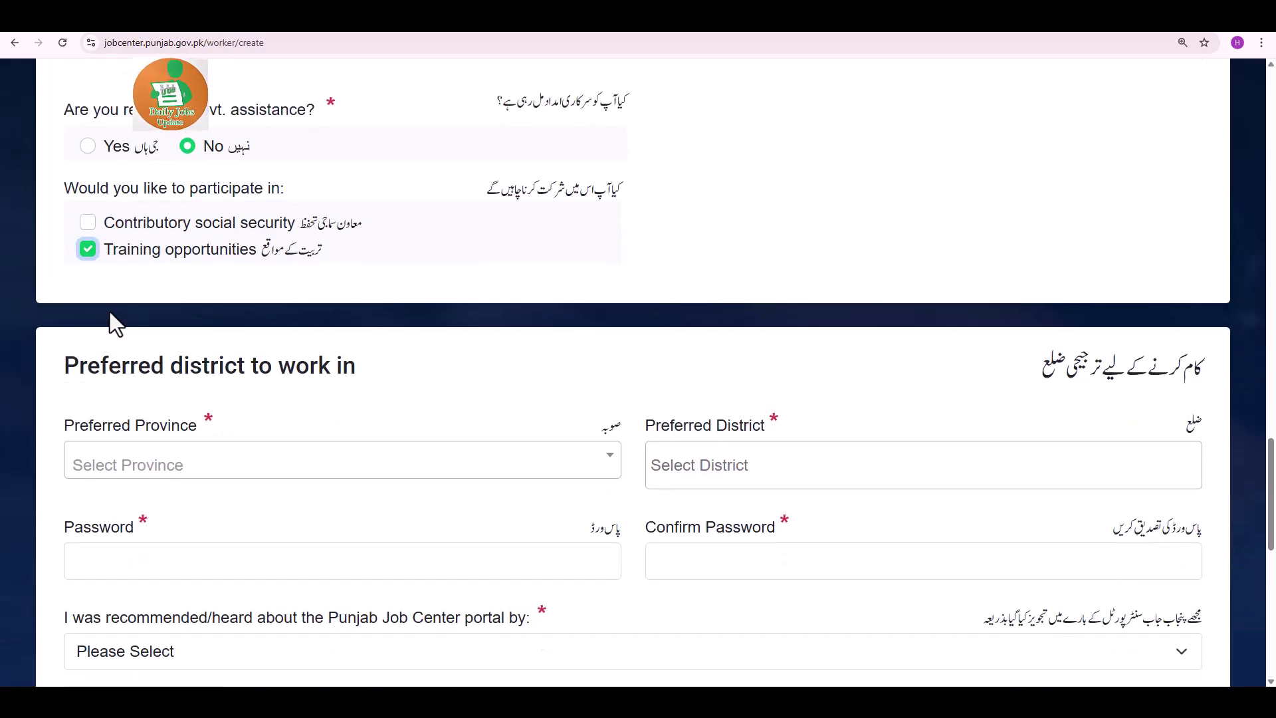
click(88, 248)
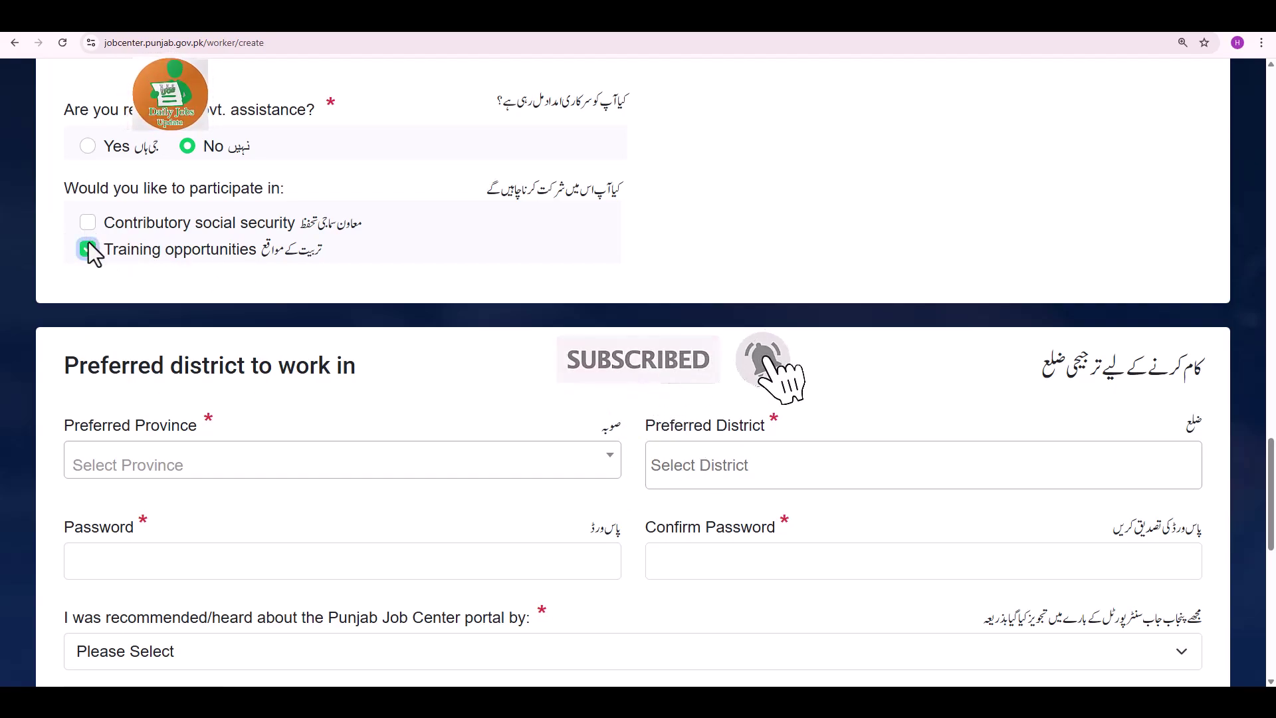
scroll(124, 272, down, 1)
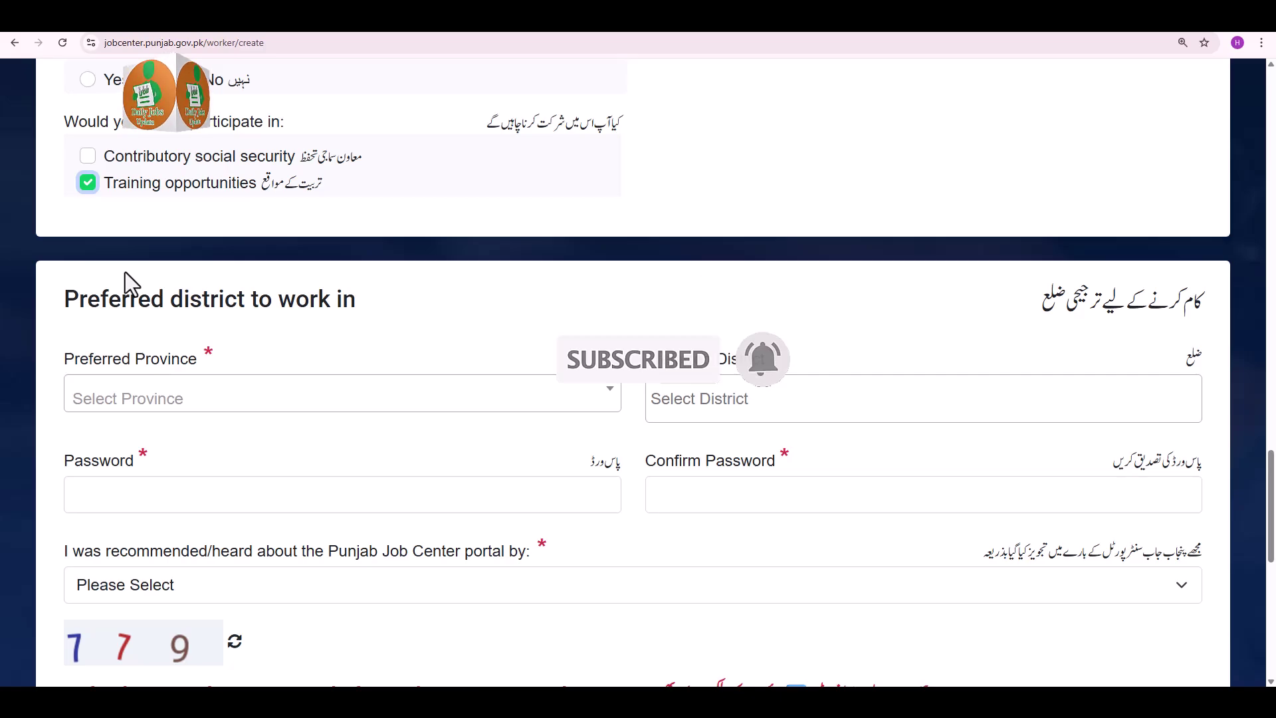
scroll(125, 272, down, 1)
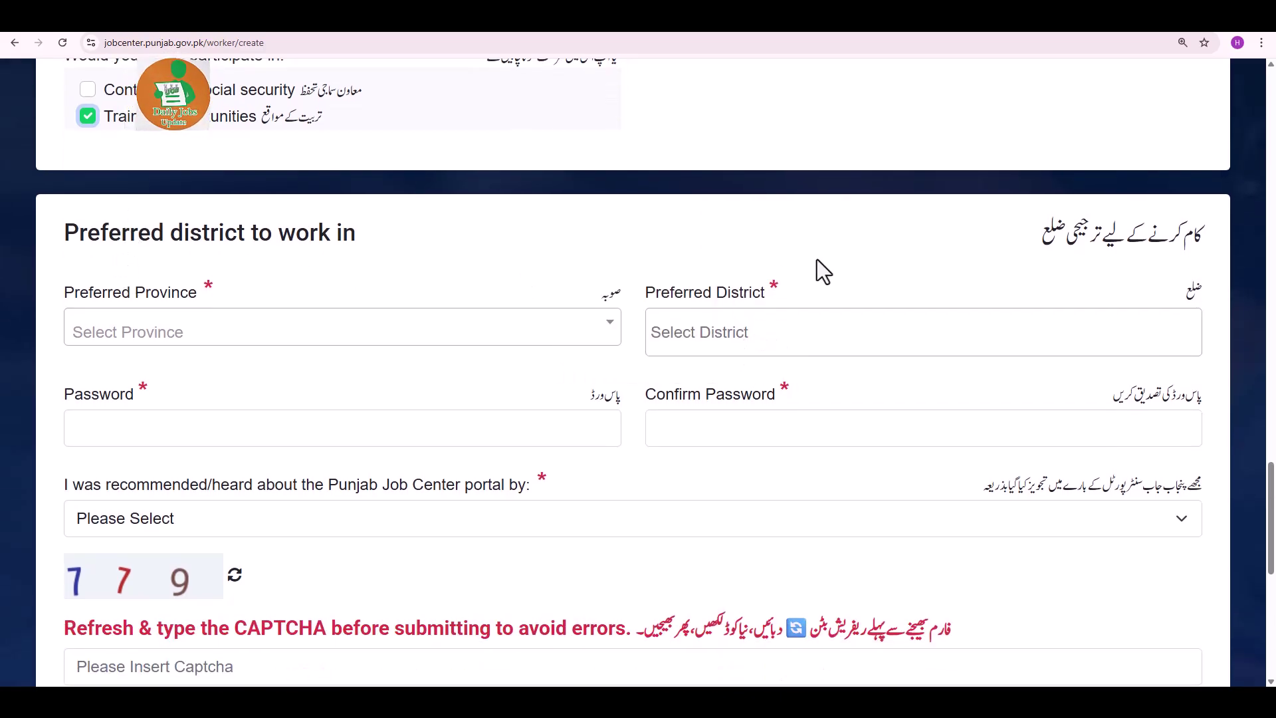
Step: Set Preferred Province to Punjab and Preferred District to Bahawalpur
click(291, 332)
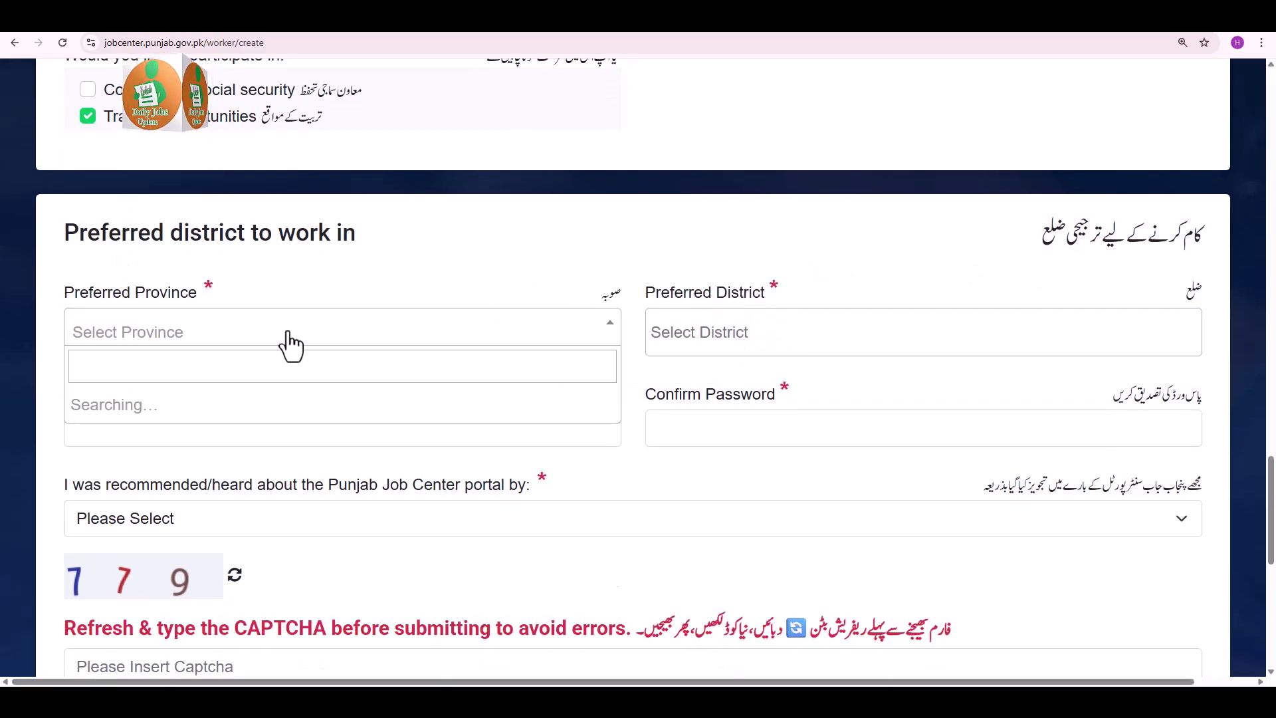
click(165, 417)
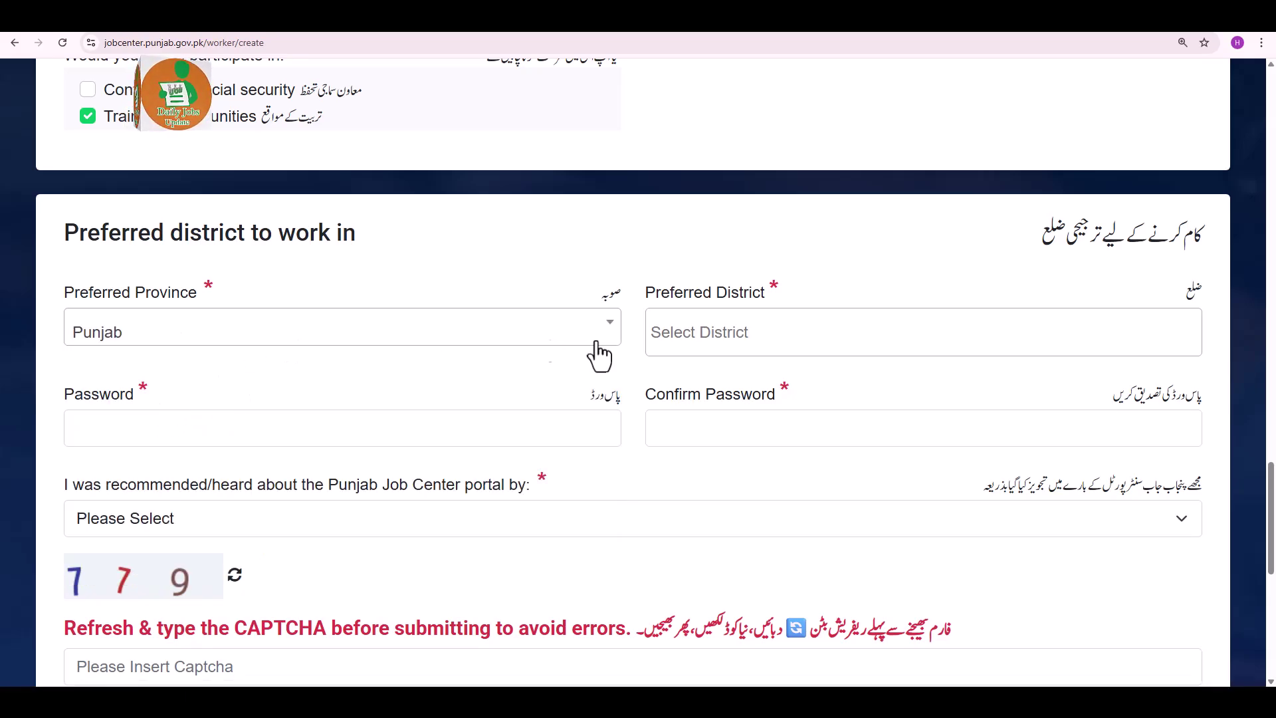
click(721, 327)
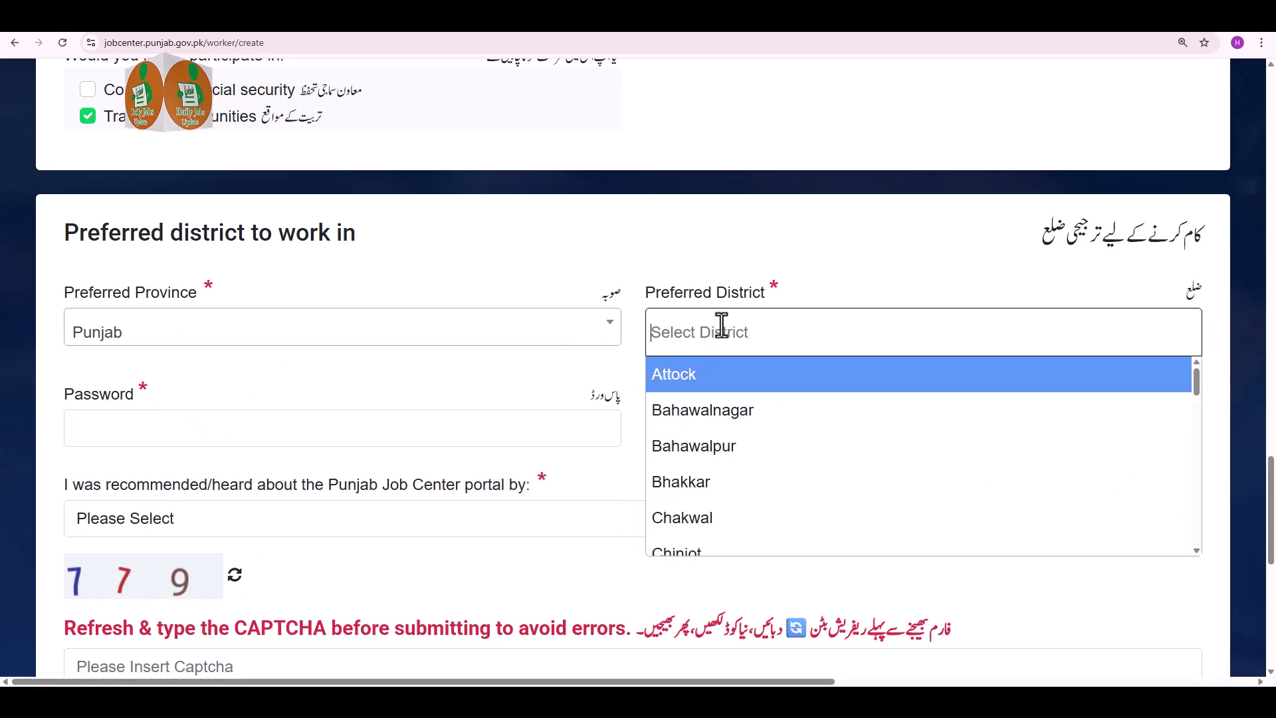
click(717, 447)
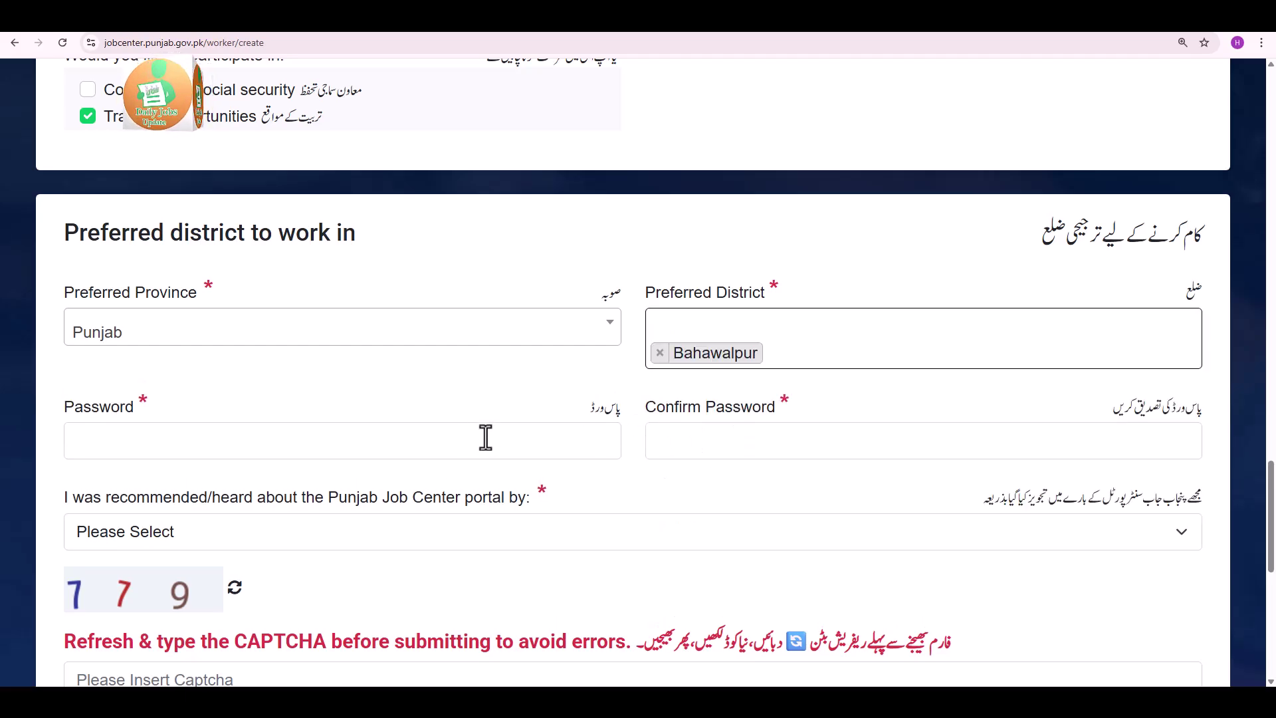
Step: Decline Chrome's suggested password, then enter the account password and its confirmation
click(487, 428)
click(444, 390)
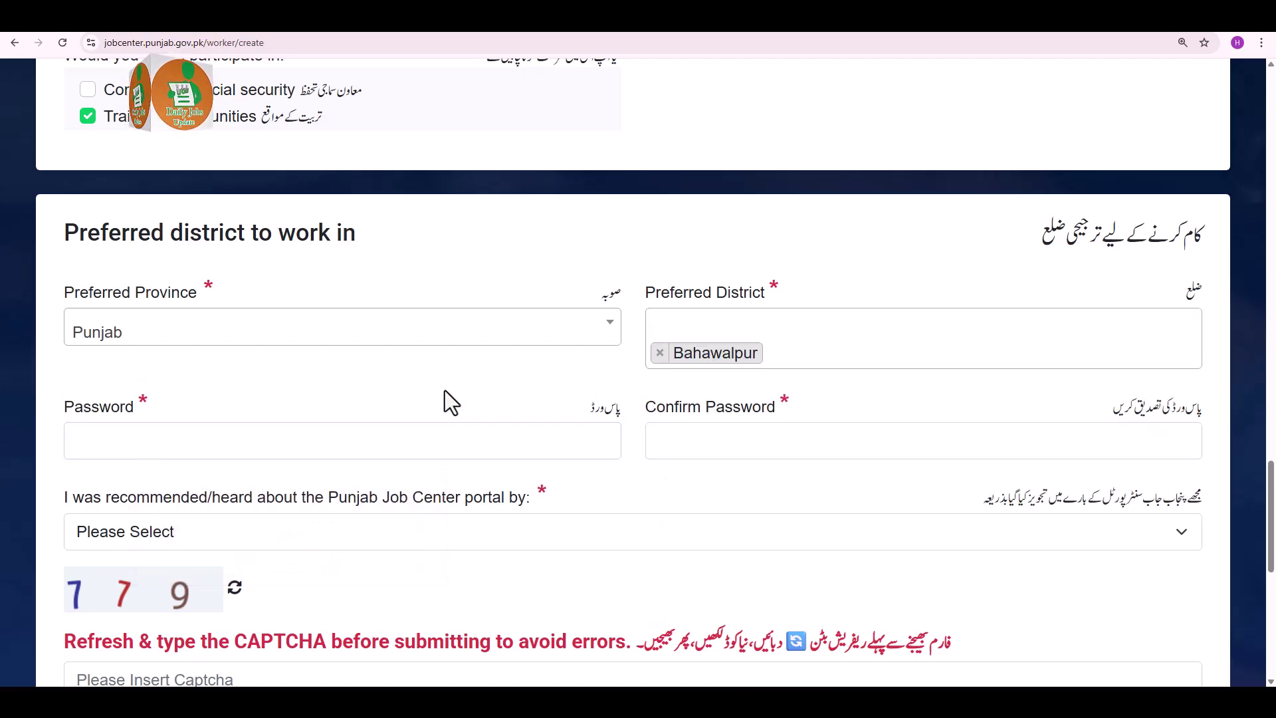
click(259, 439)
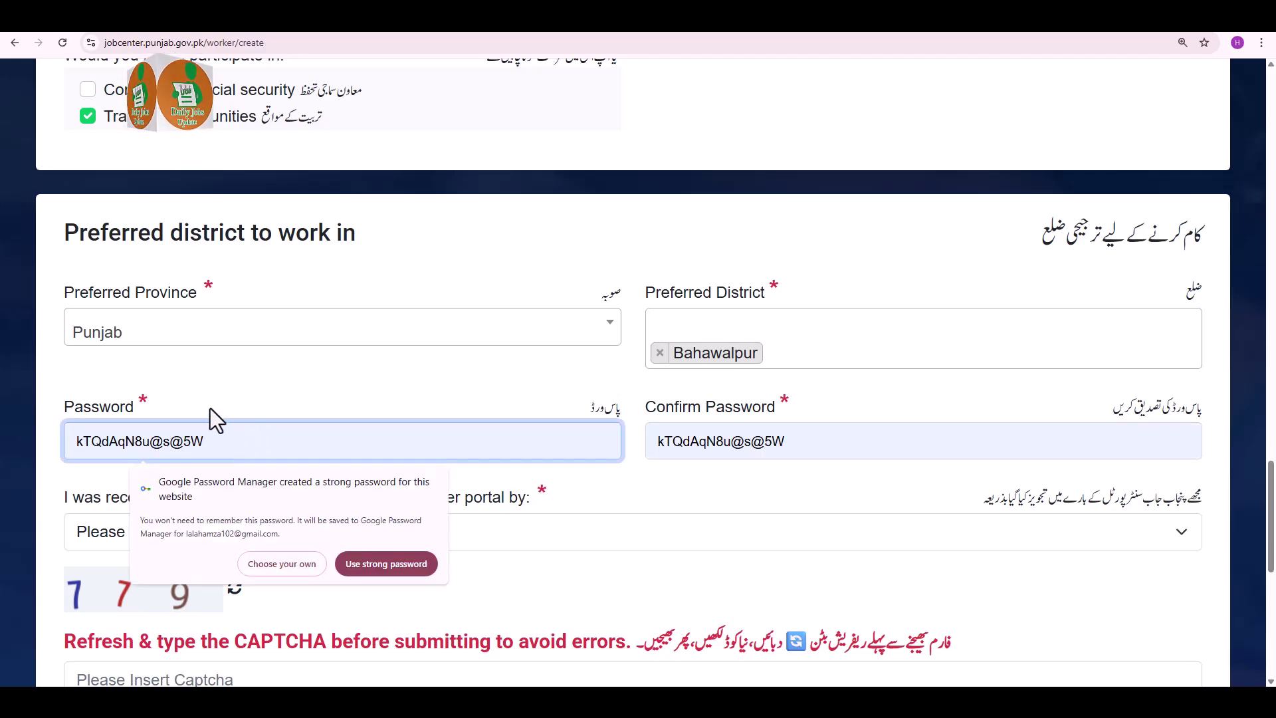
text(••••)
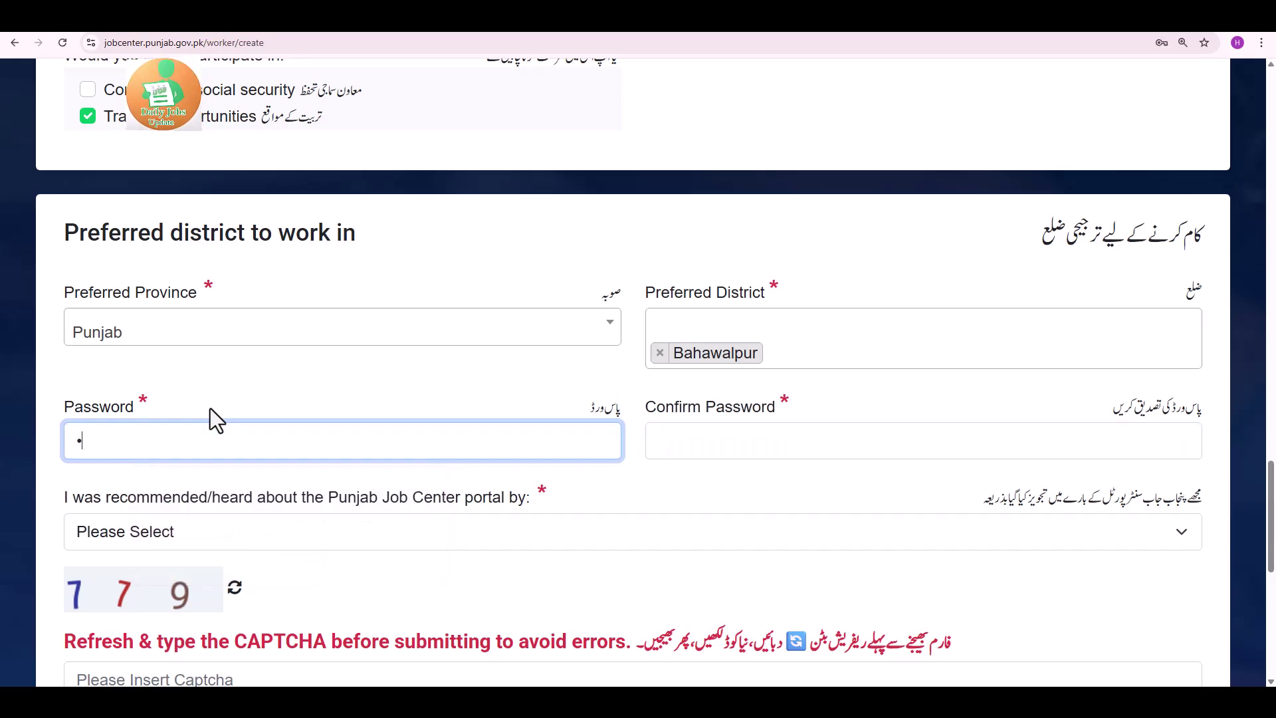
text(•••••)
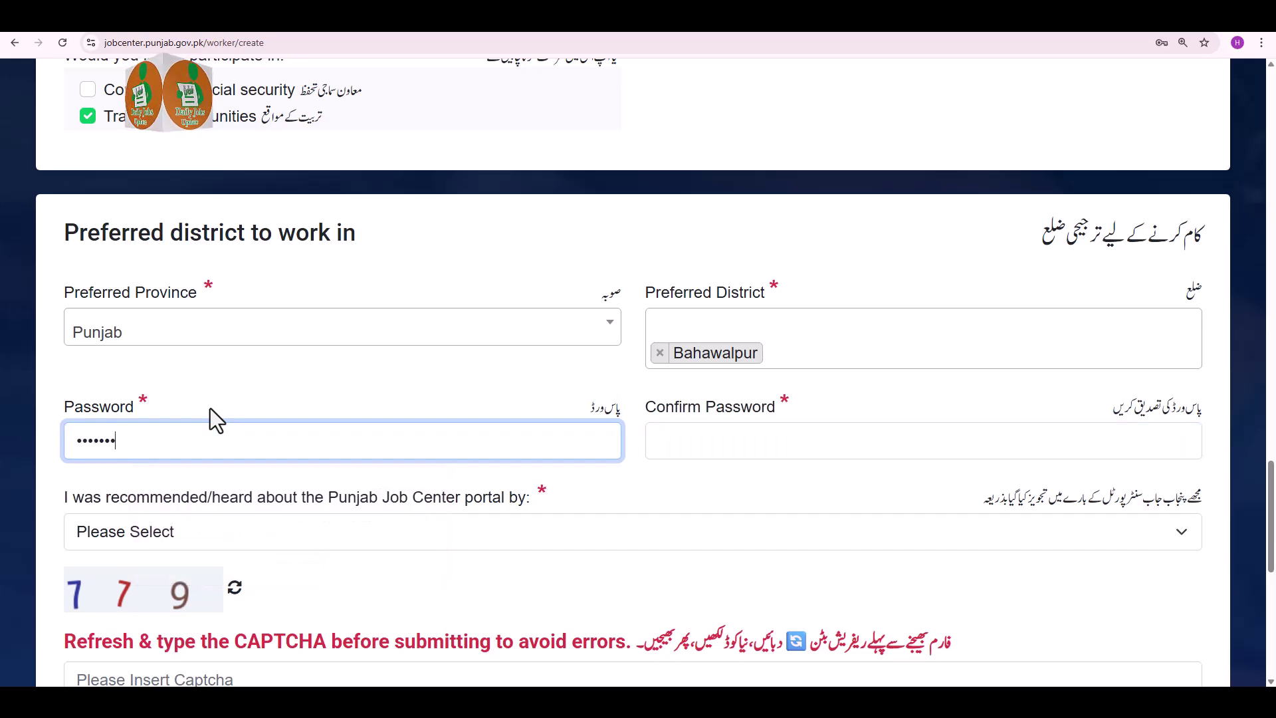
key(Tab)
text(•••••)
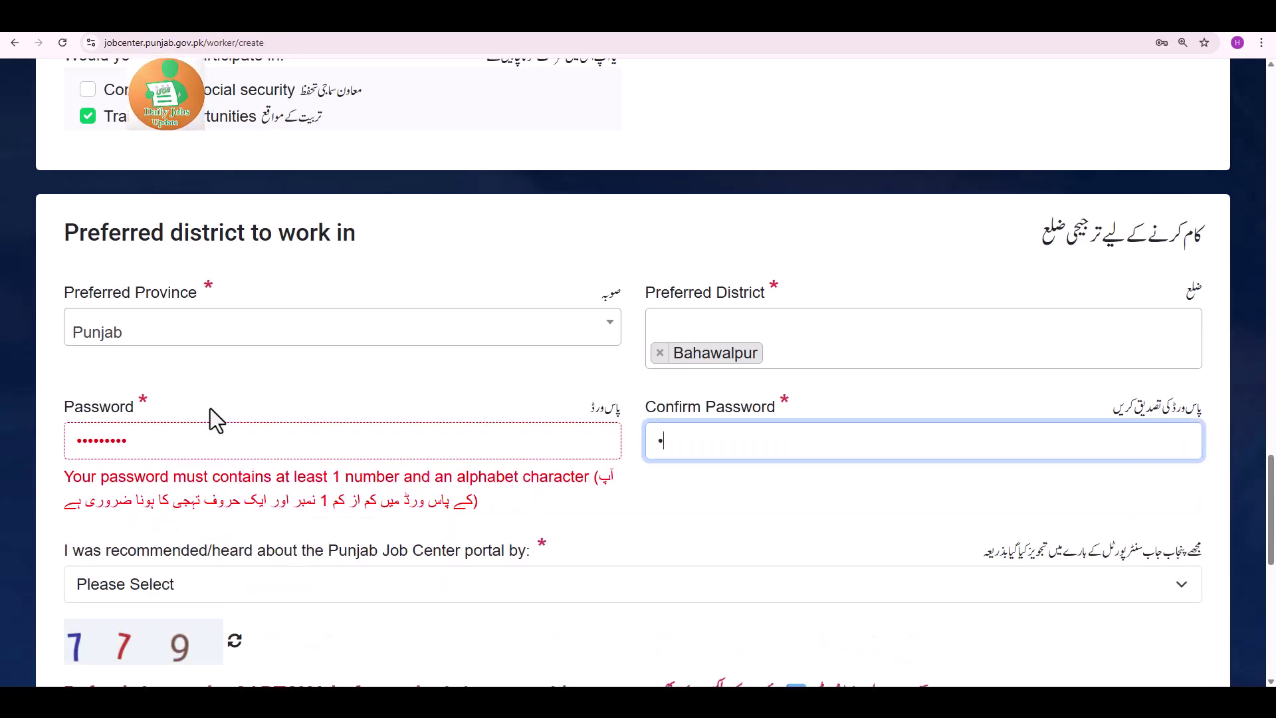
text(••••)
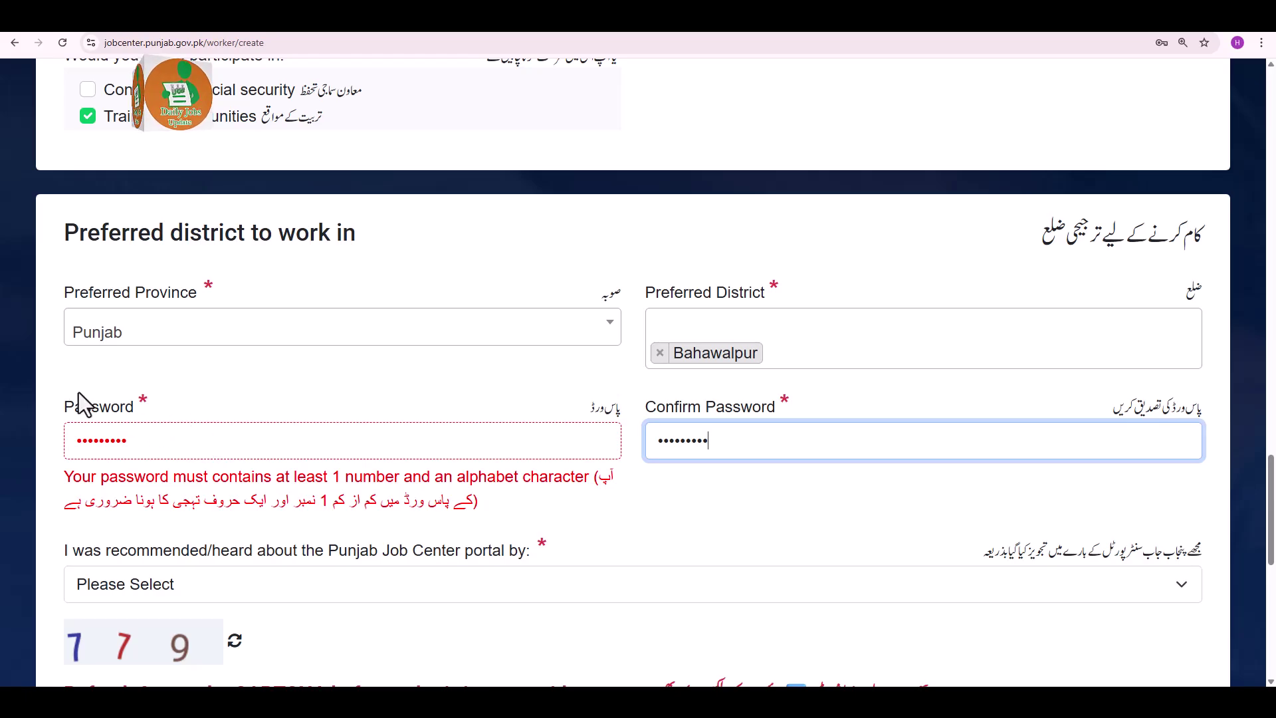
click(171, 440)
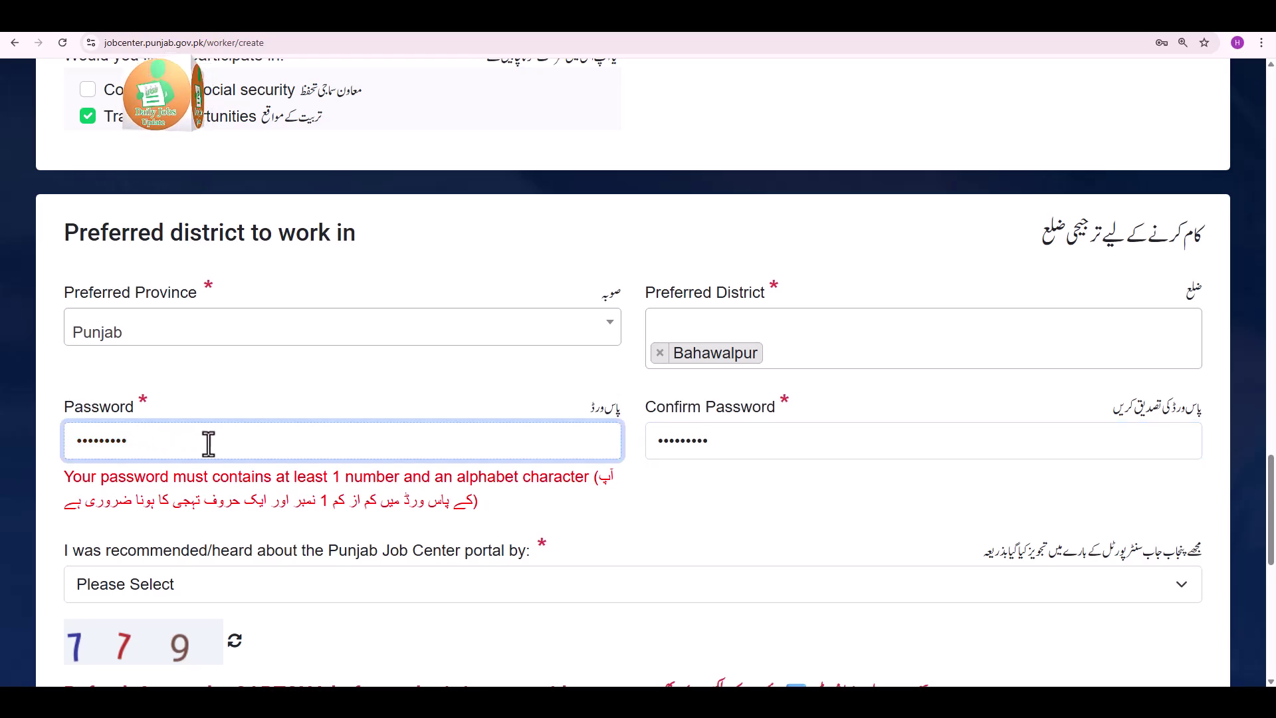
drag(208, 444, 51, 448)
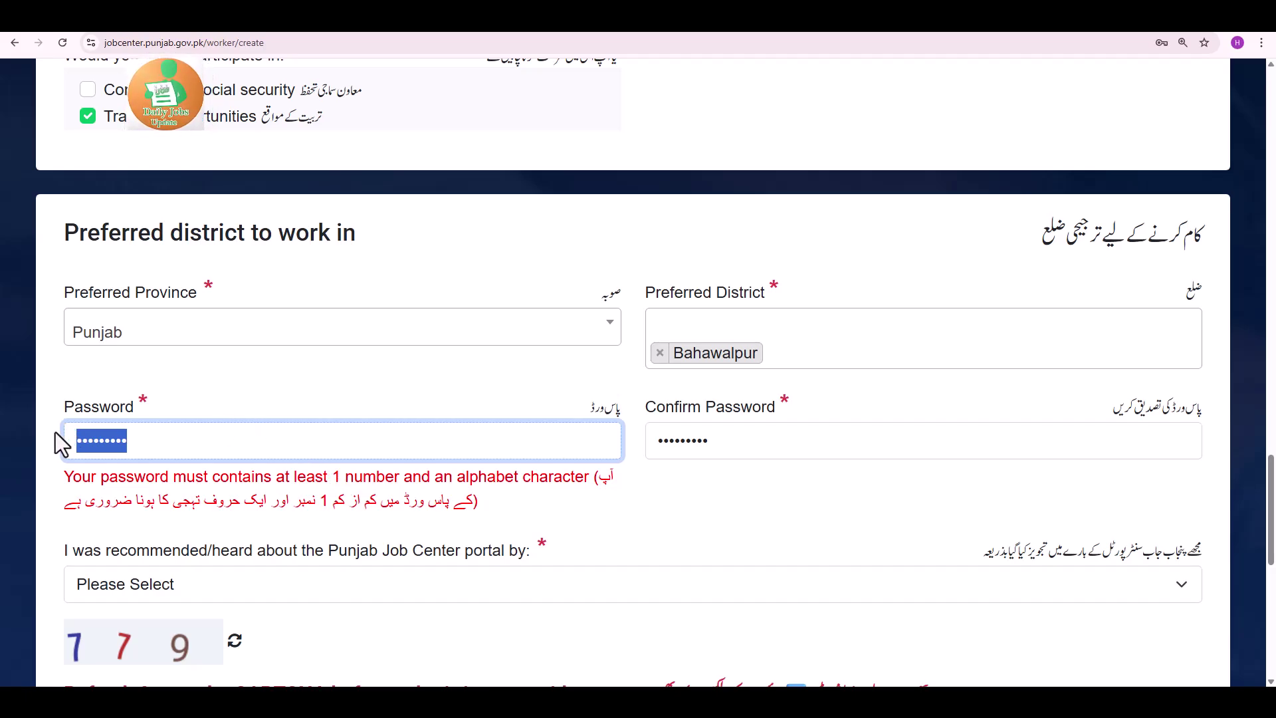
Step: Add a digit to both Password and Confirm Password so they match
click(73, 442)
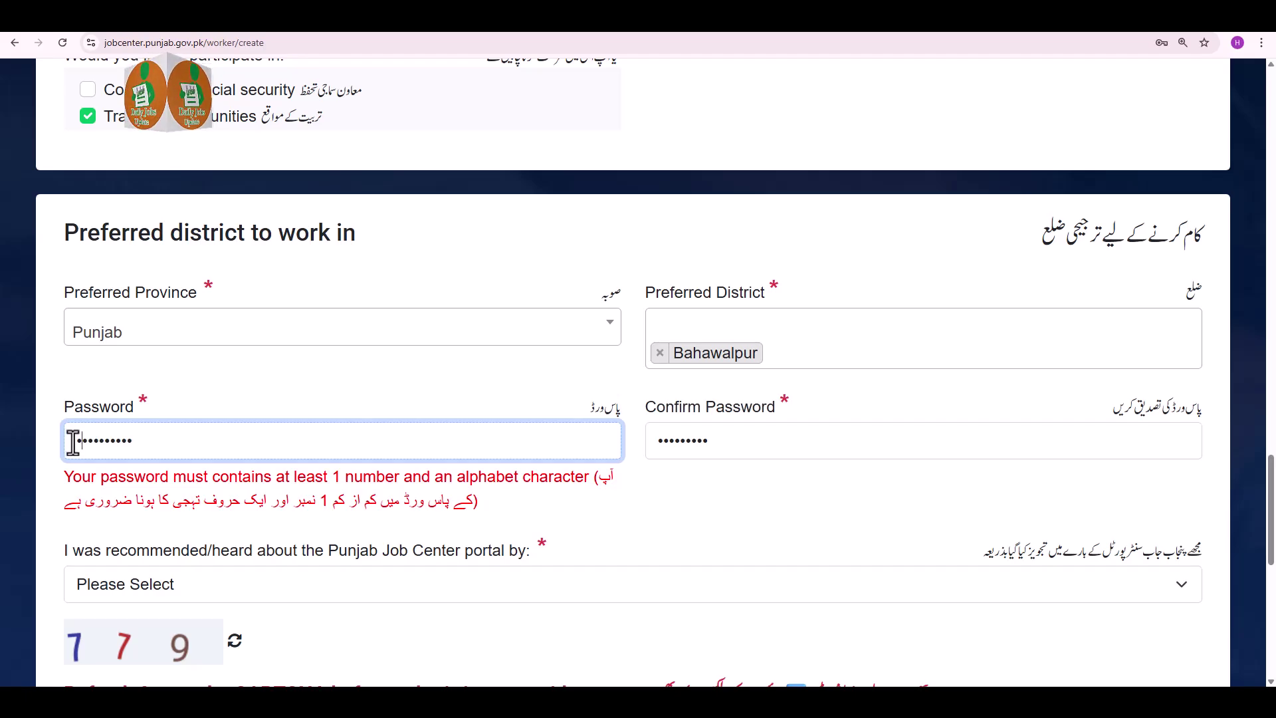
text(1)
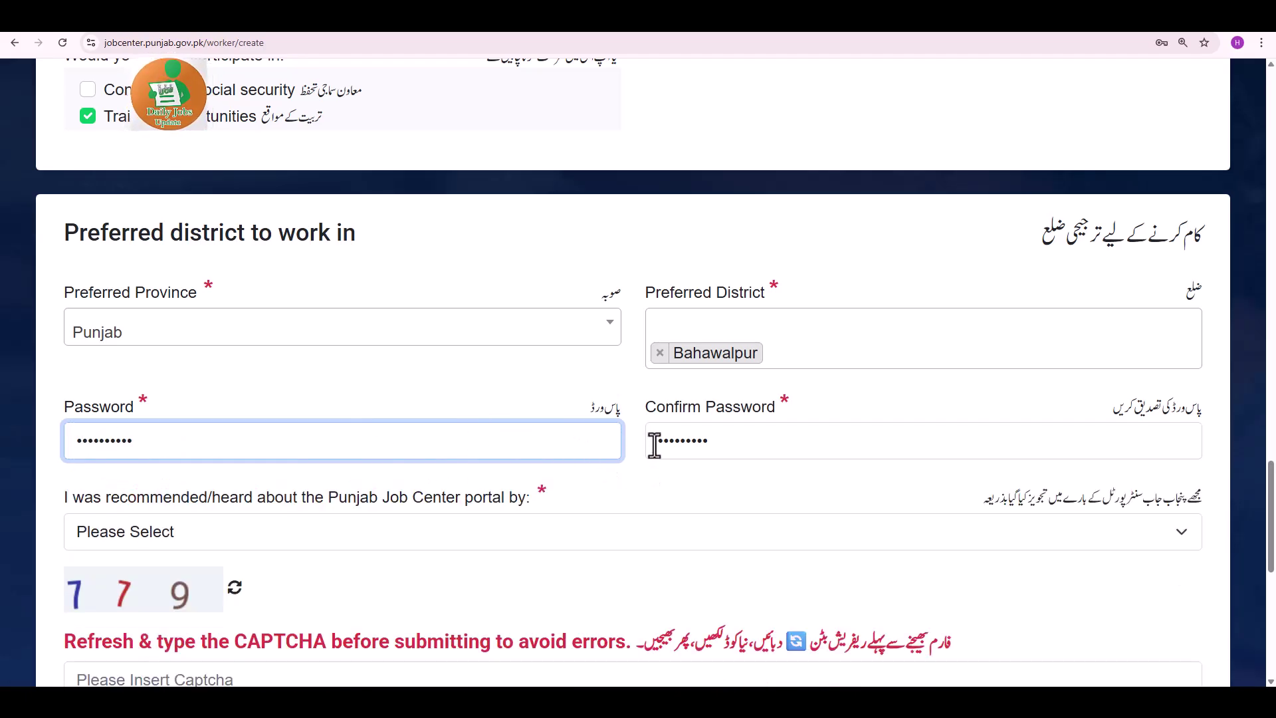
click(655, 446)
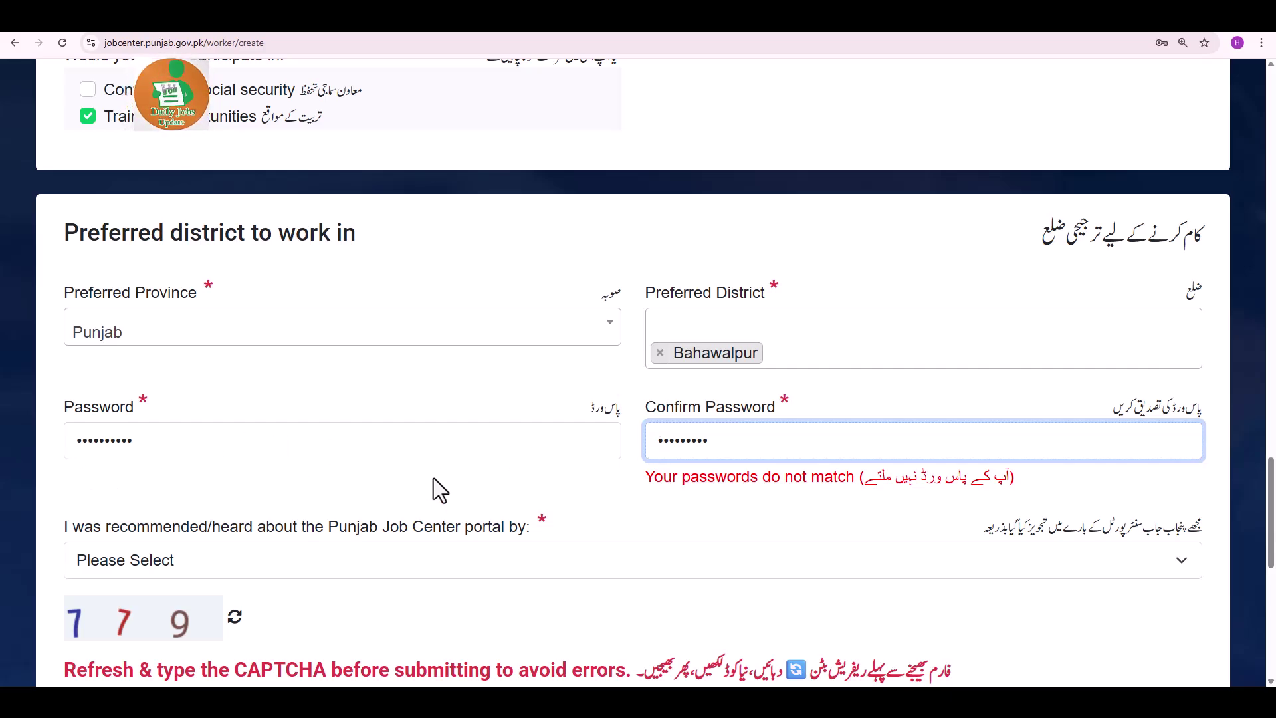
click(91, 441)
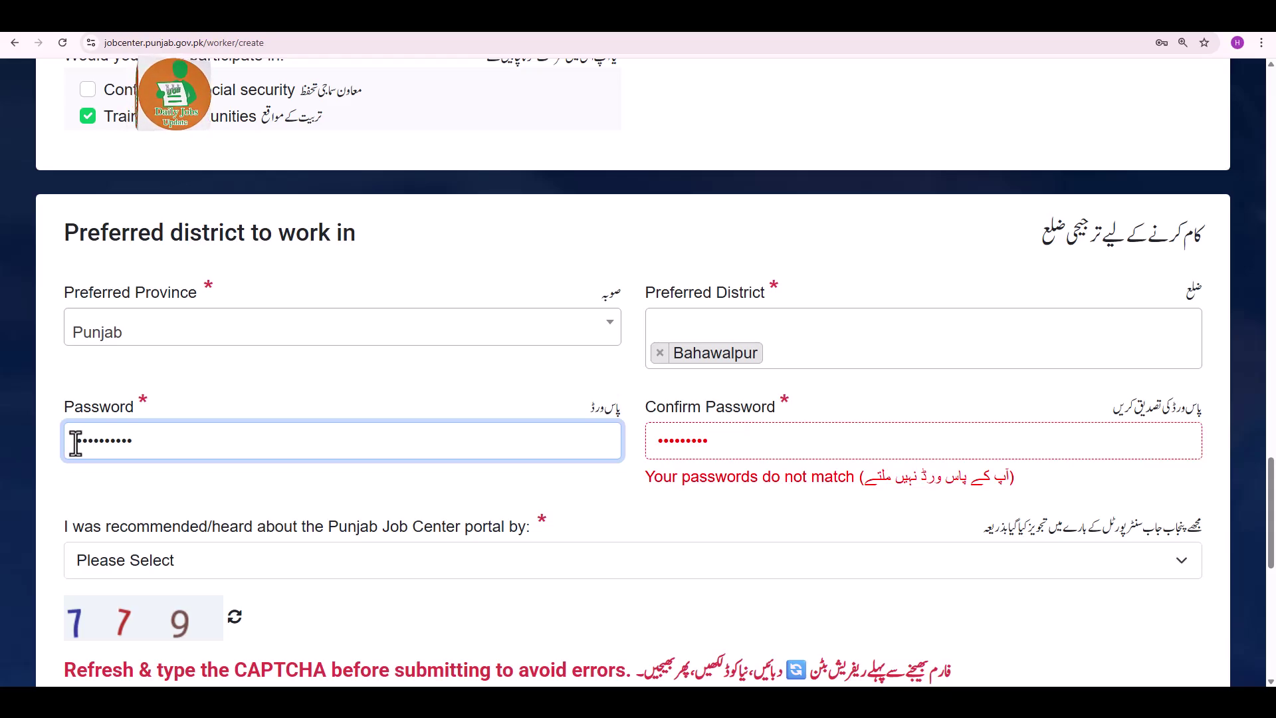
click(731, 445)
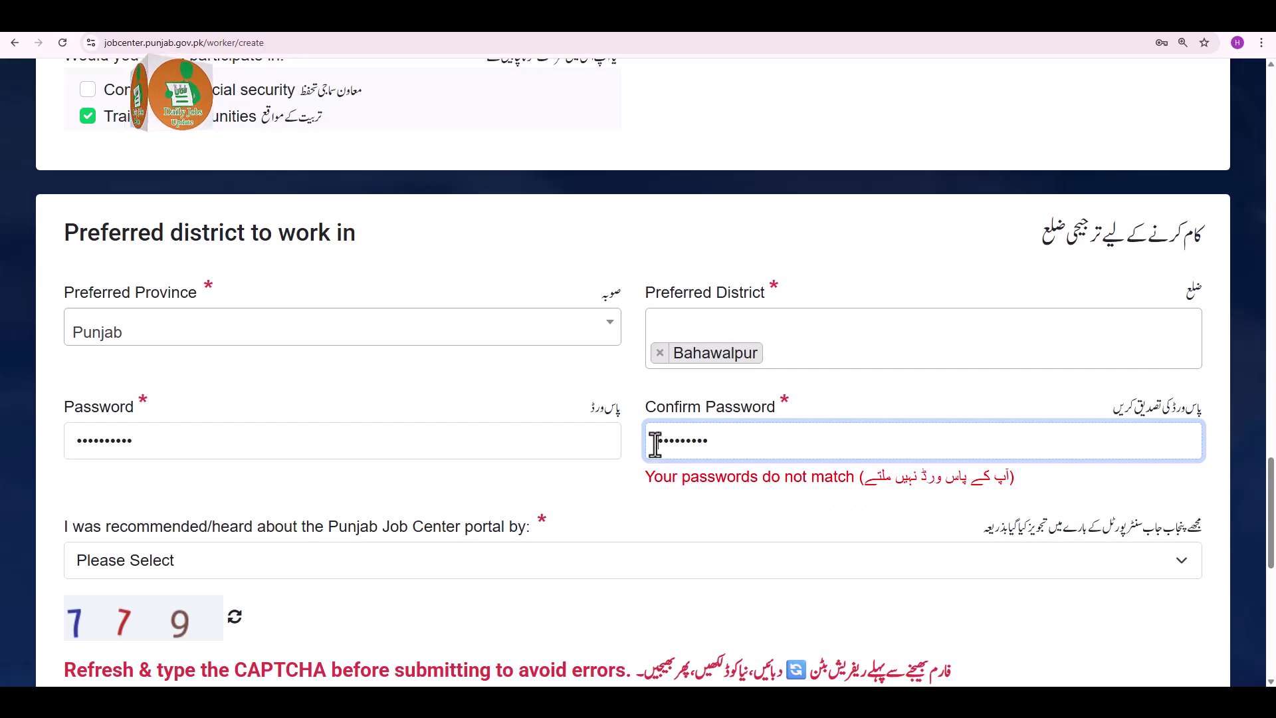
text(1)
click(420, 412)
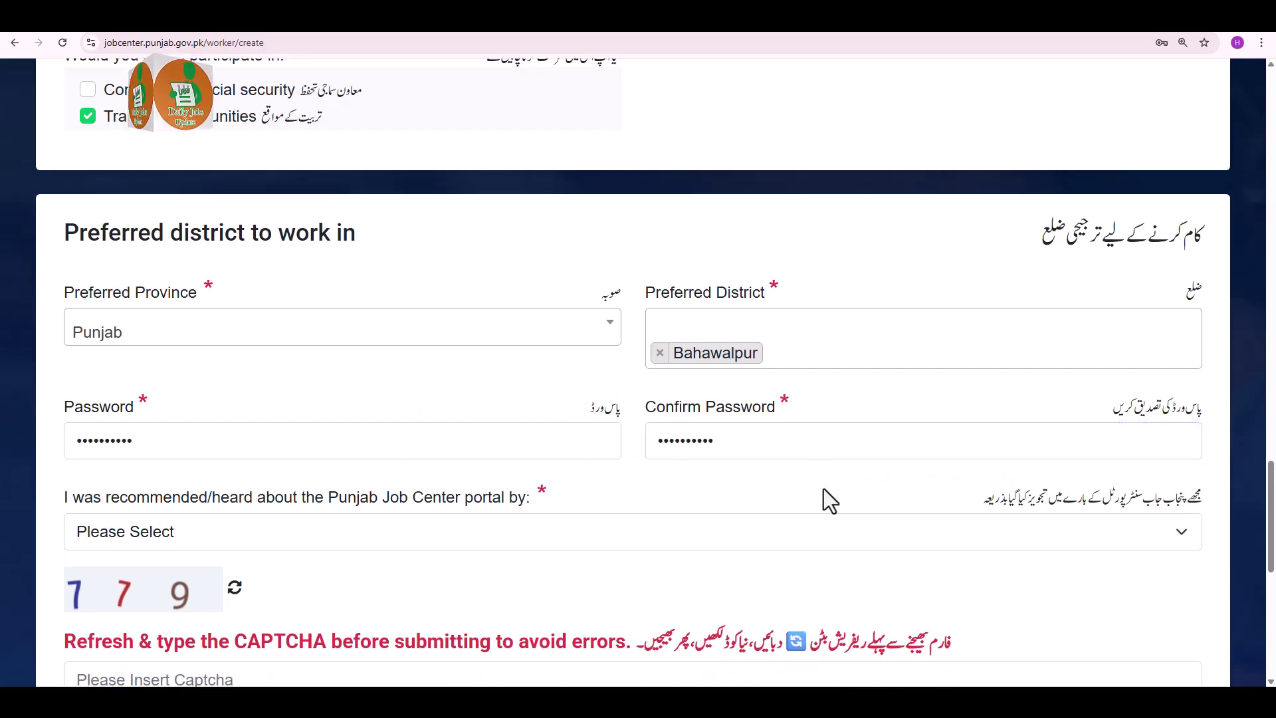
Step: Choose 'Social Media (Facebook/ Instagram / X / Tiktok / LinkedIn)' as the referral source
scroll(712, 478, down, 2)
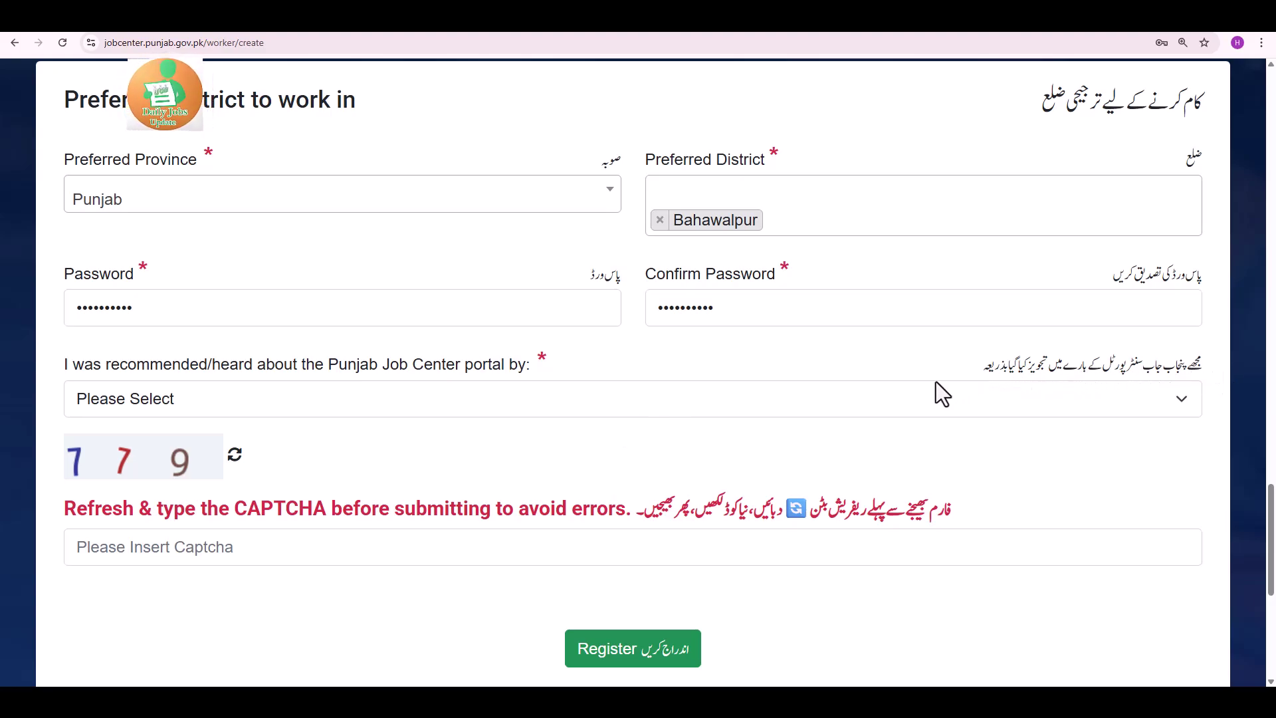
click(479, 404)
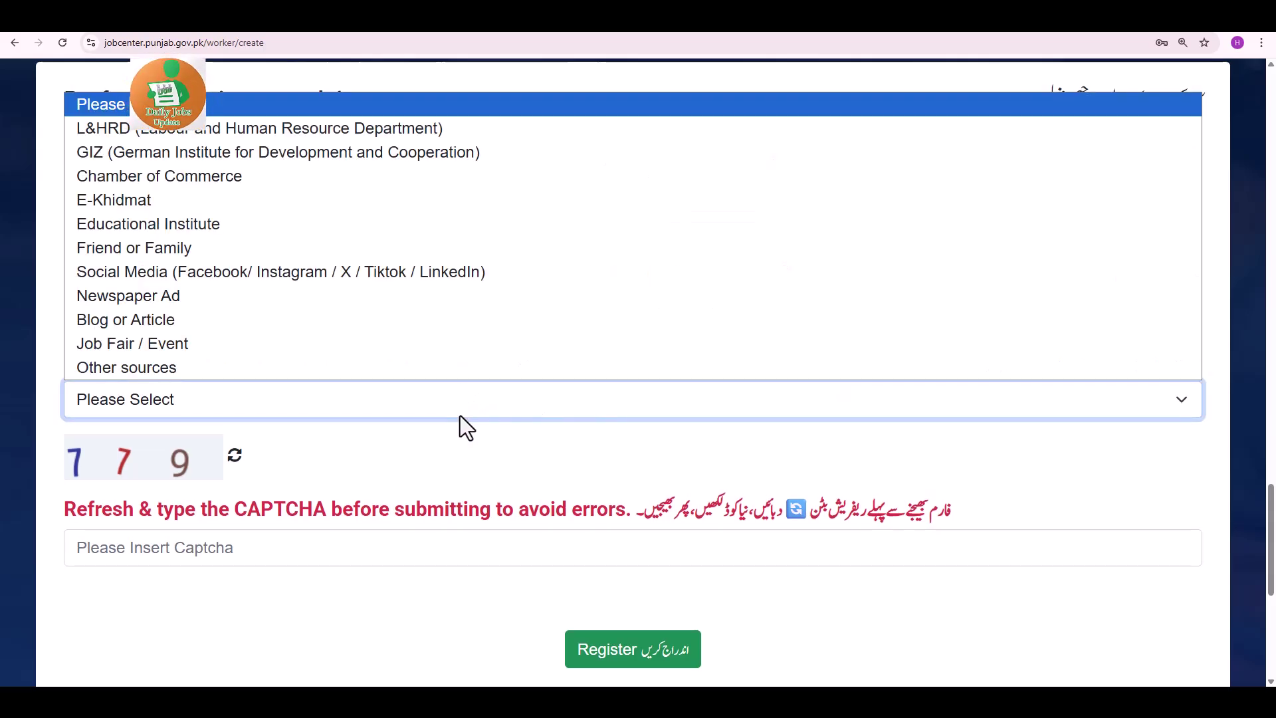
scroll(461, 425, up, 1)
click(476, 469)
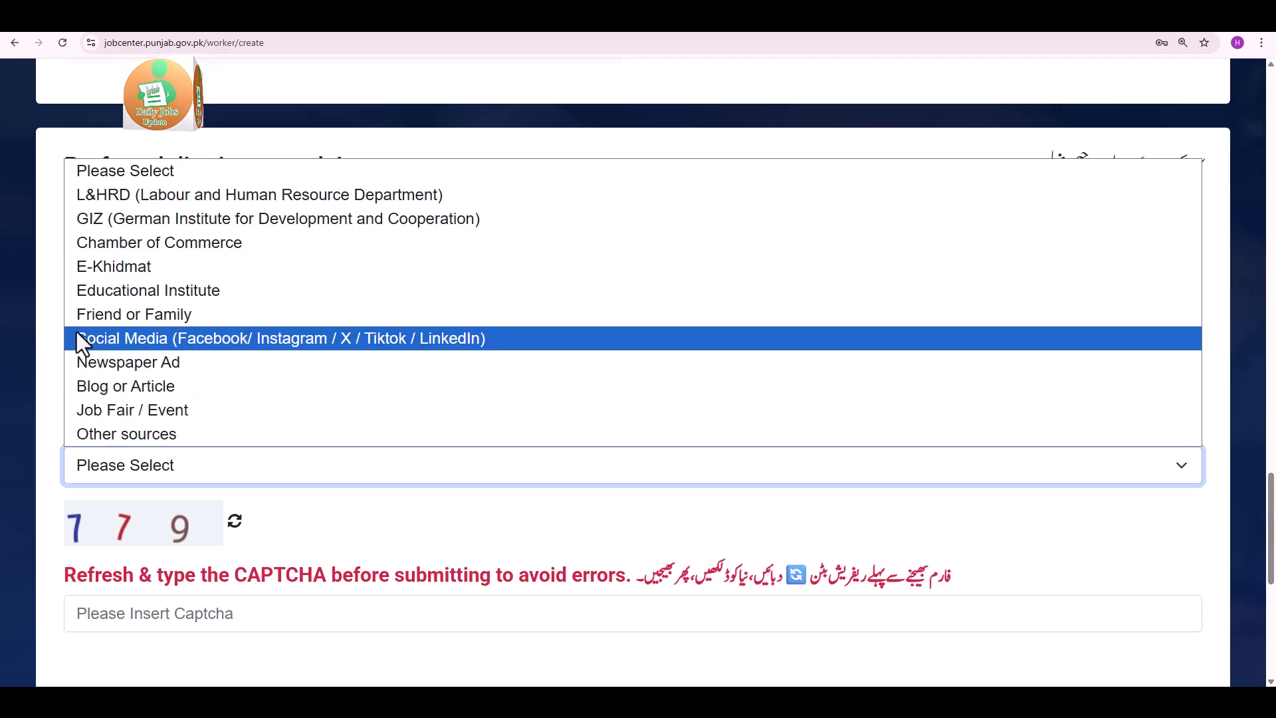
click(221, 340)
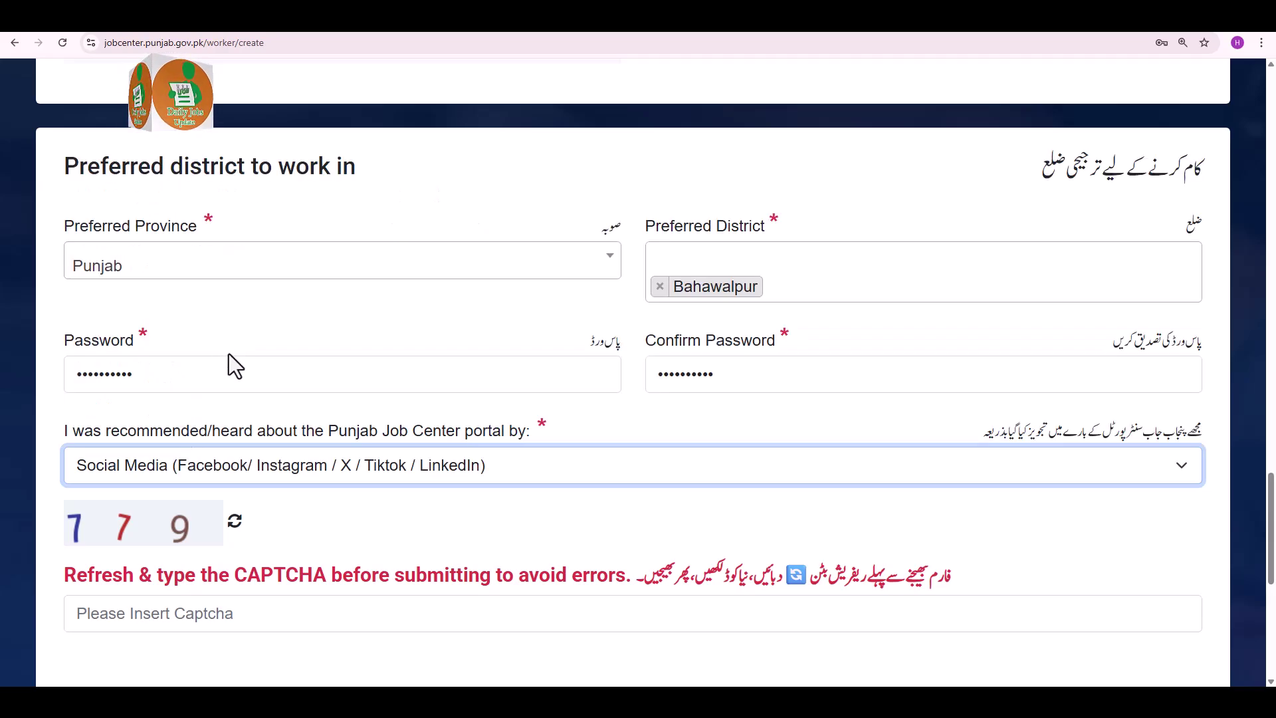
scroll(265, 350, down, 2)
Step: Enter a CAPTCHA answer and try submitting the registration form
click(144, 480)
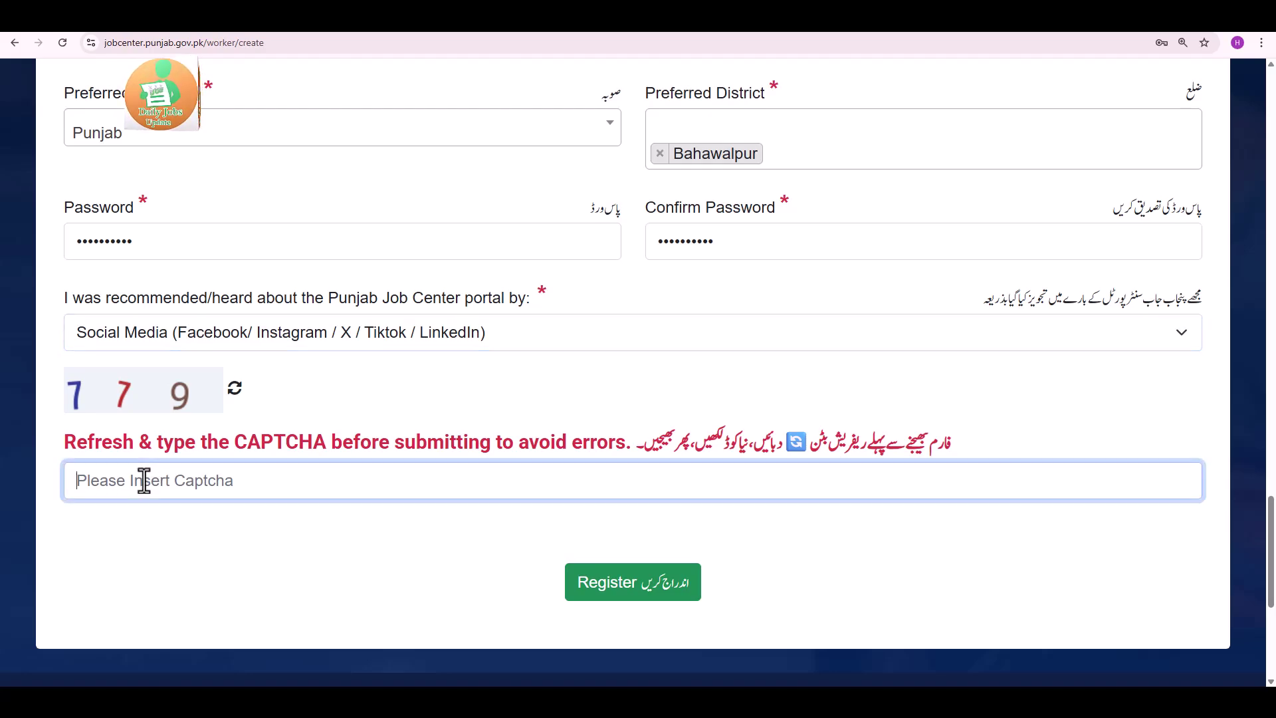
text(779)
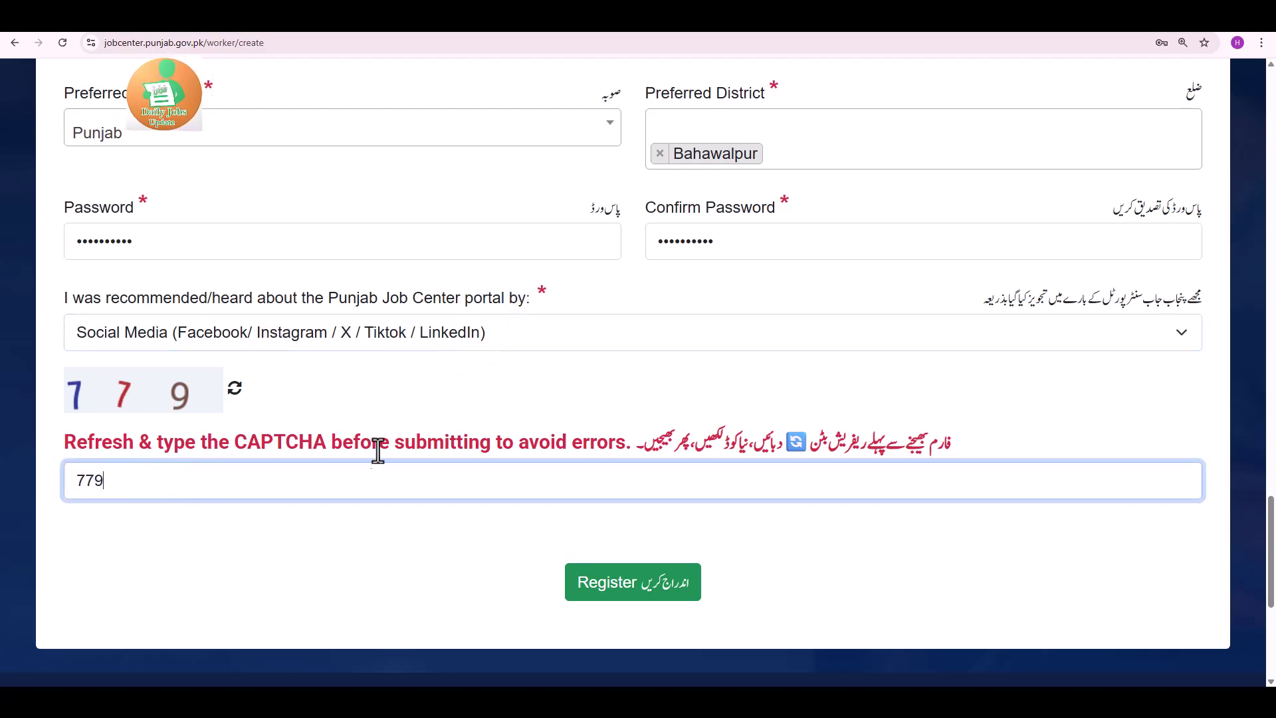
click(627, 593)
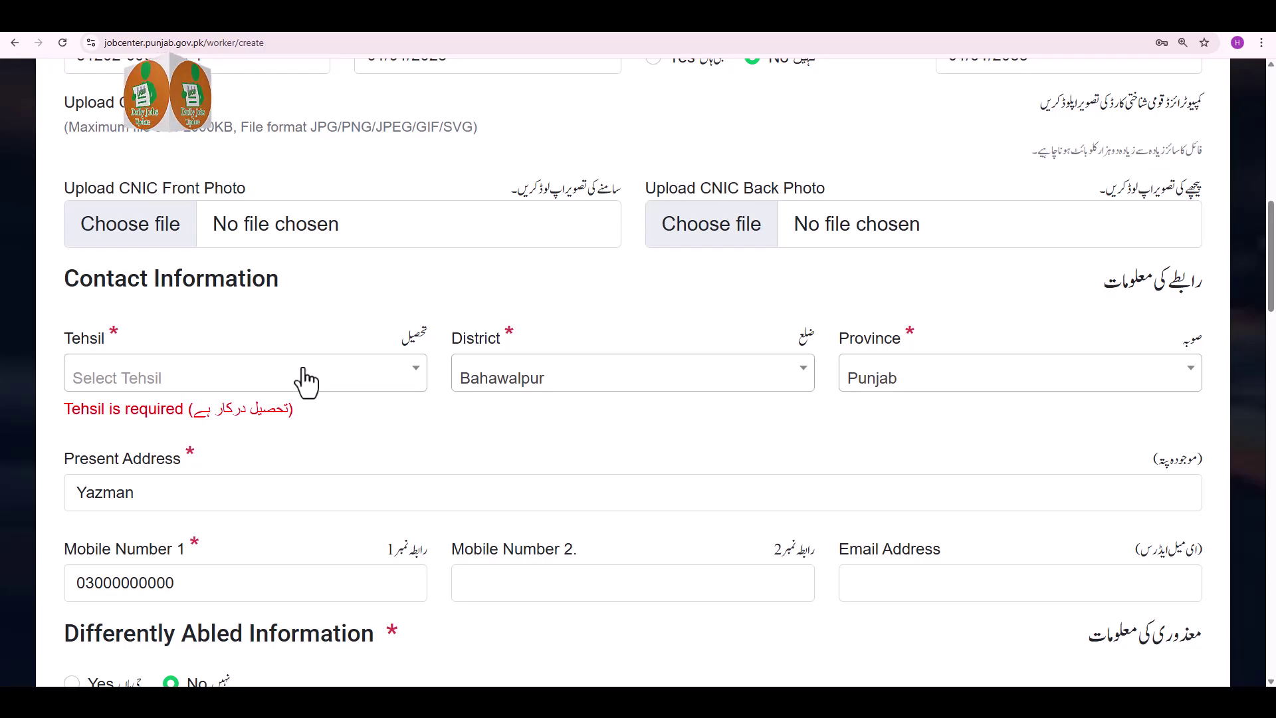
Step: Re-select Yazman (Bahawalpur) as the tehsil and scroll back to the CAPTCHA
click(139, 375)
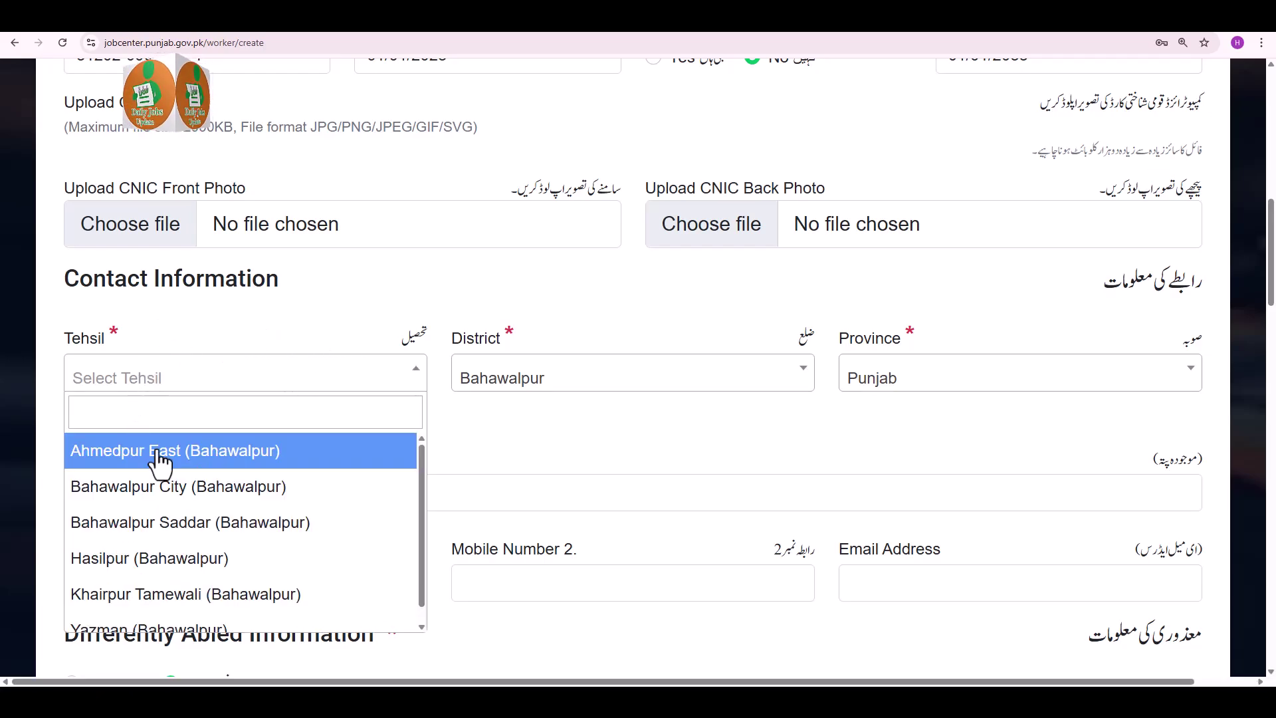
scroll(171, 525, down, 1)
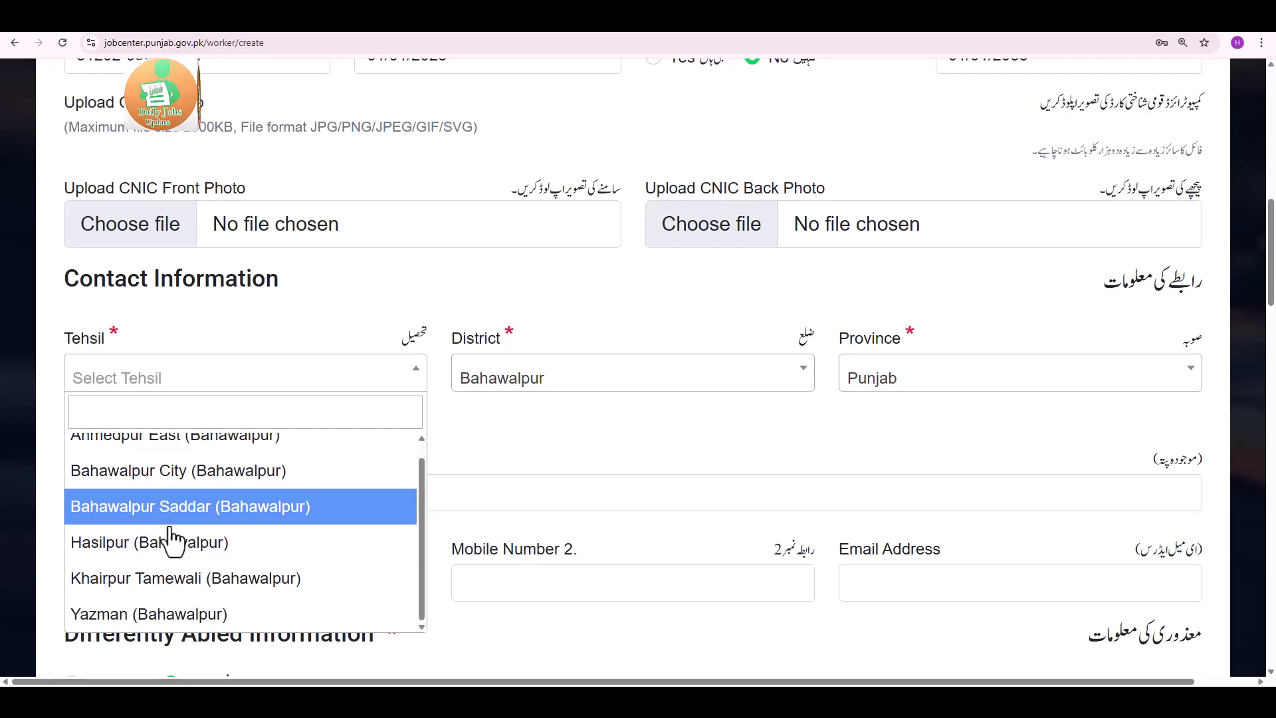
click(158, 612)
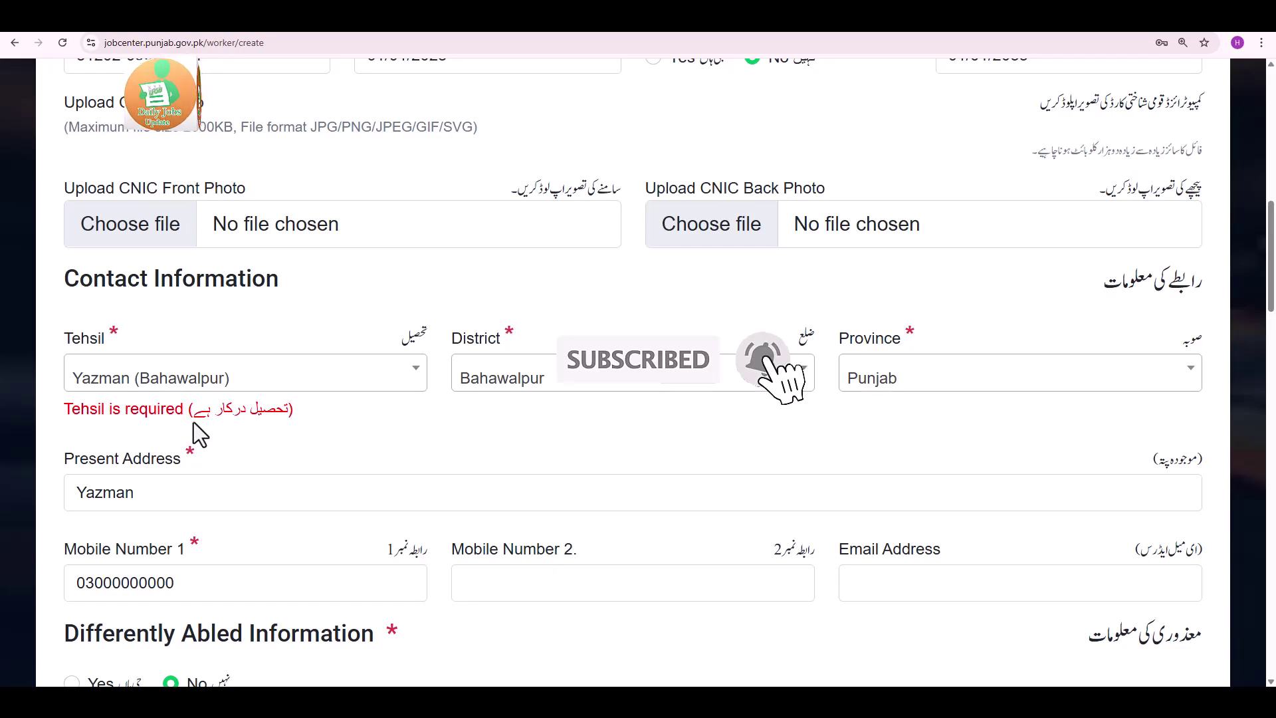
click(234, 384)
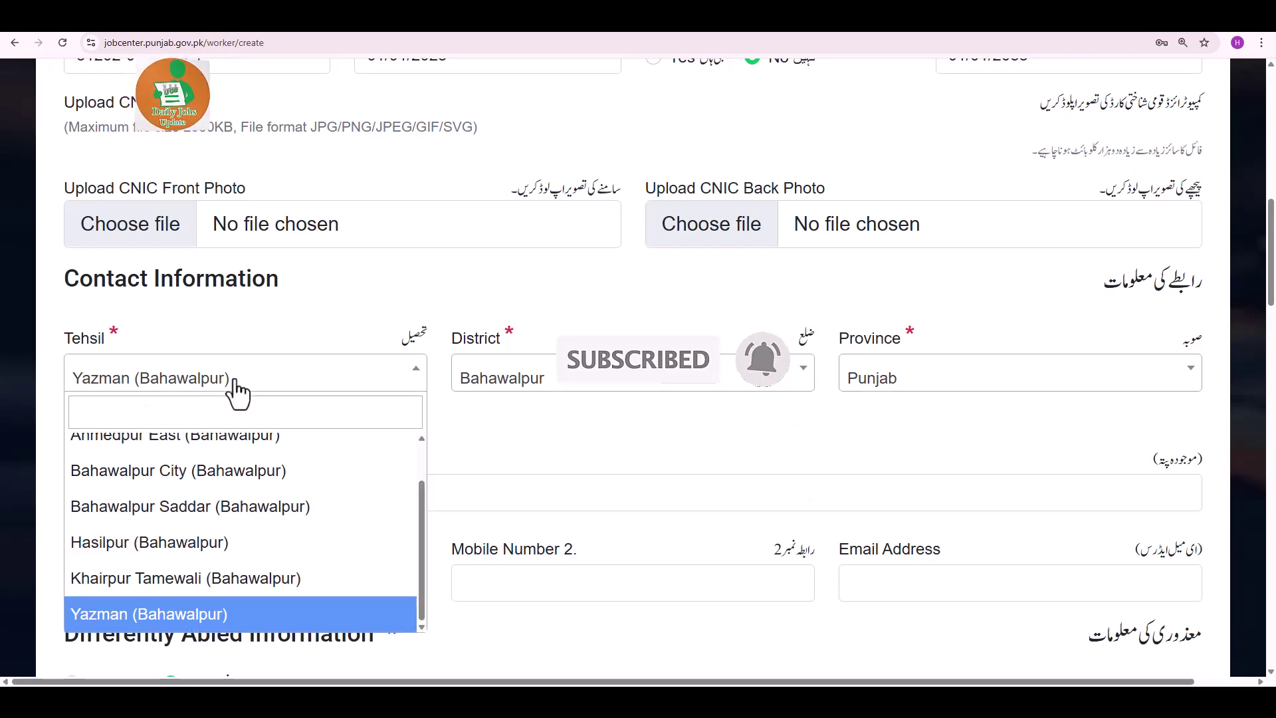
click(221, 614)
scroll(420, 418, down, 20)
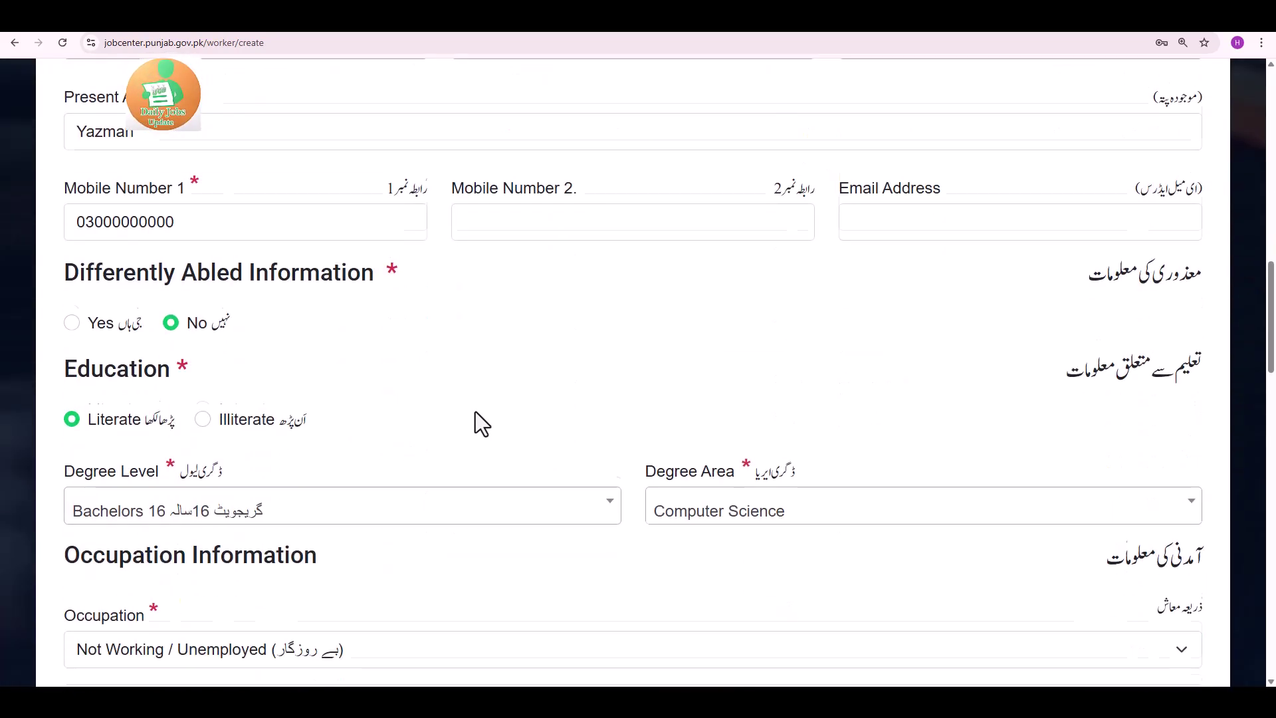
scroll(533, 444, down, 2)
scroll(523, 416, up, 5)
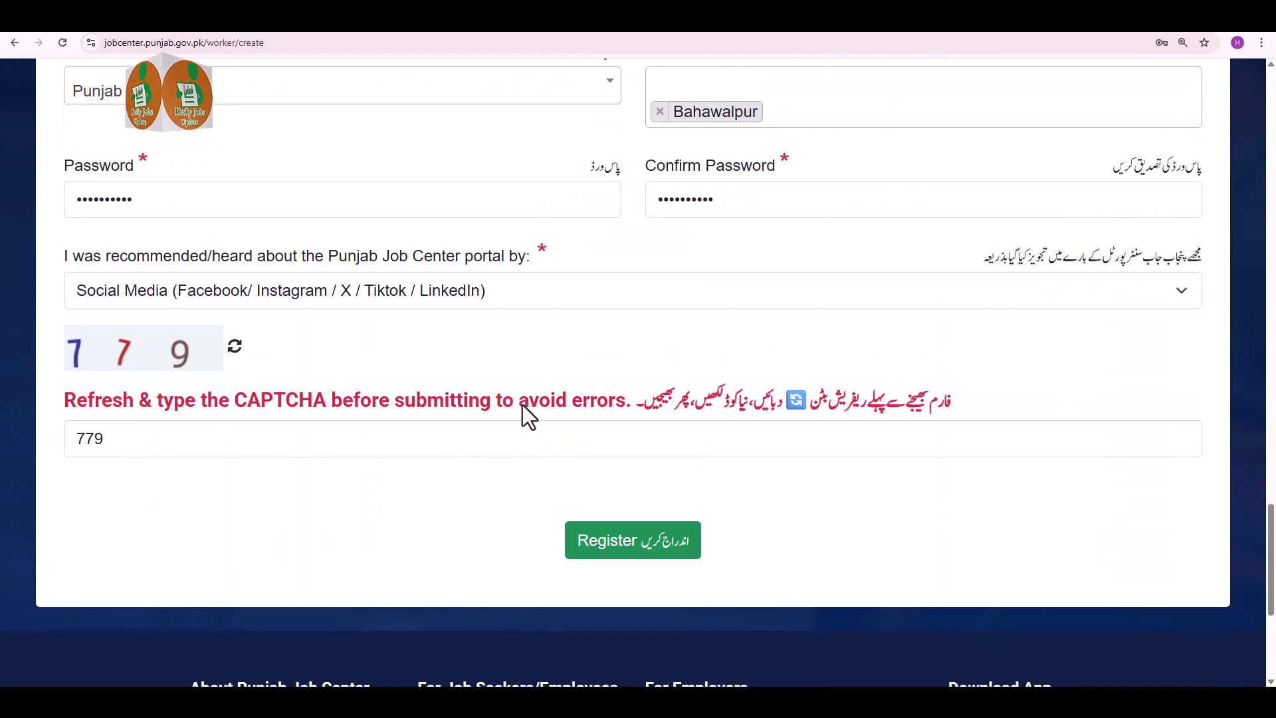
Step: Submit the registration, then enter the new CAPTCHA 619 after the rejection and resubmit
click(625, 542)
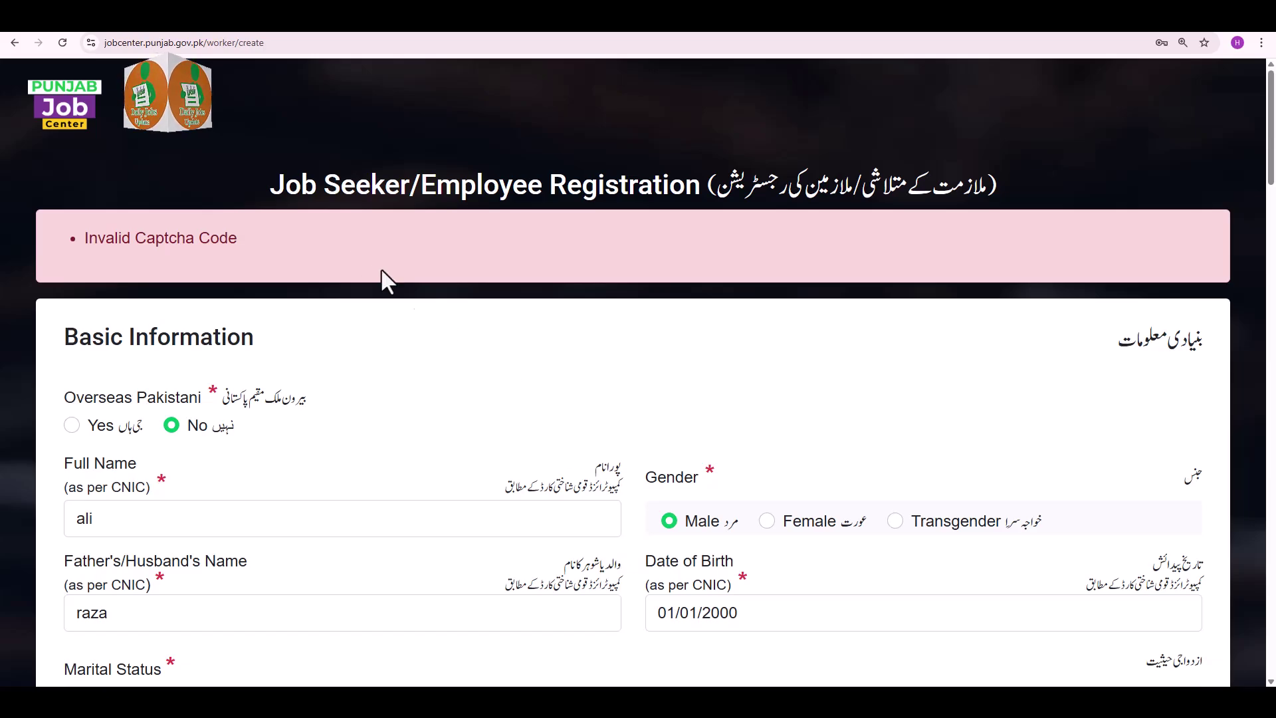
scroll(291, 265, down, 20)
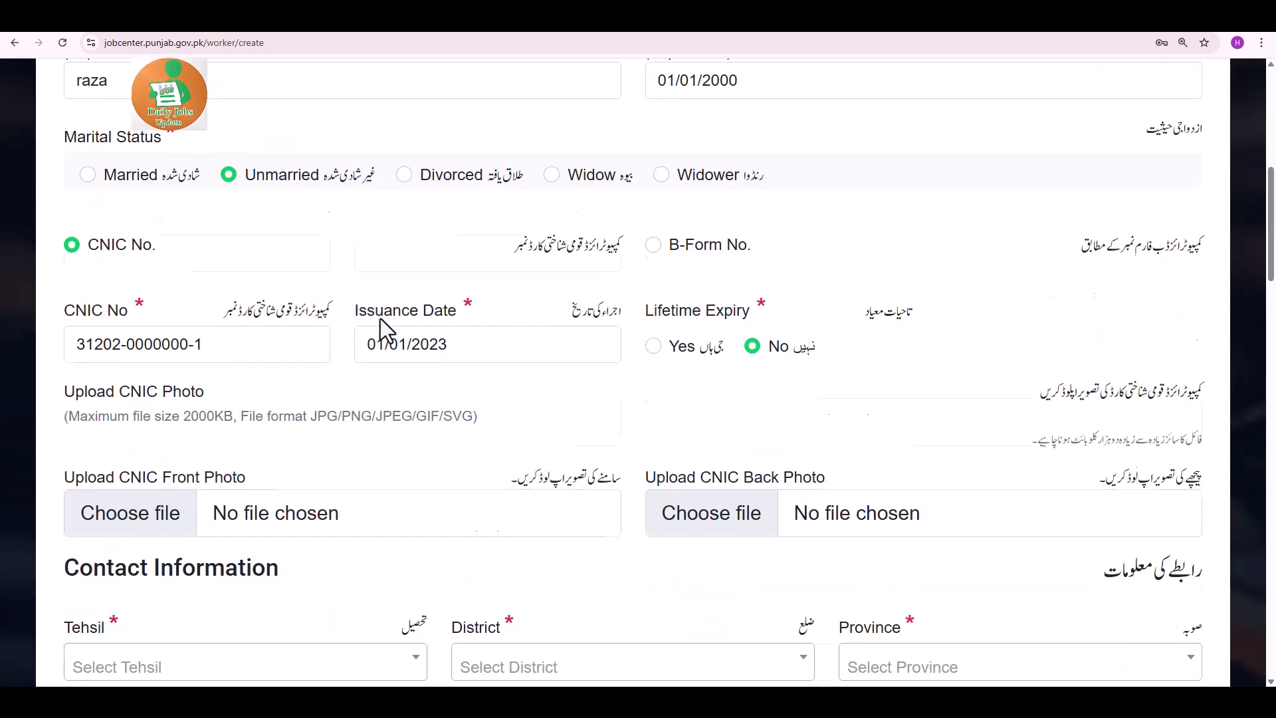
scroll(330, 314, down, 3)
scroll(327, 321, up, 4)
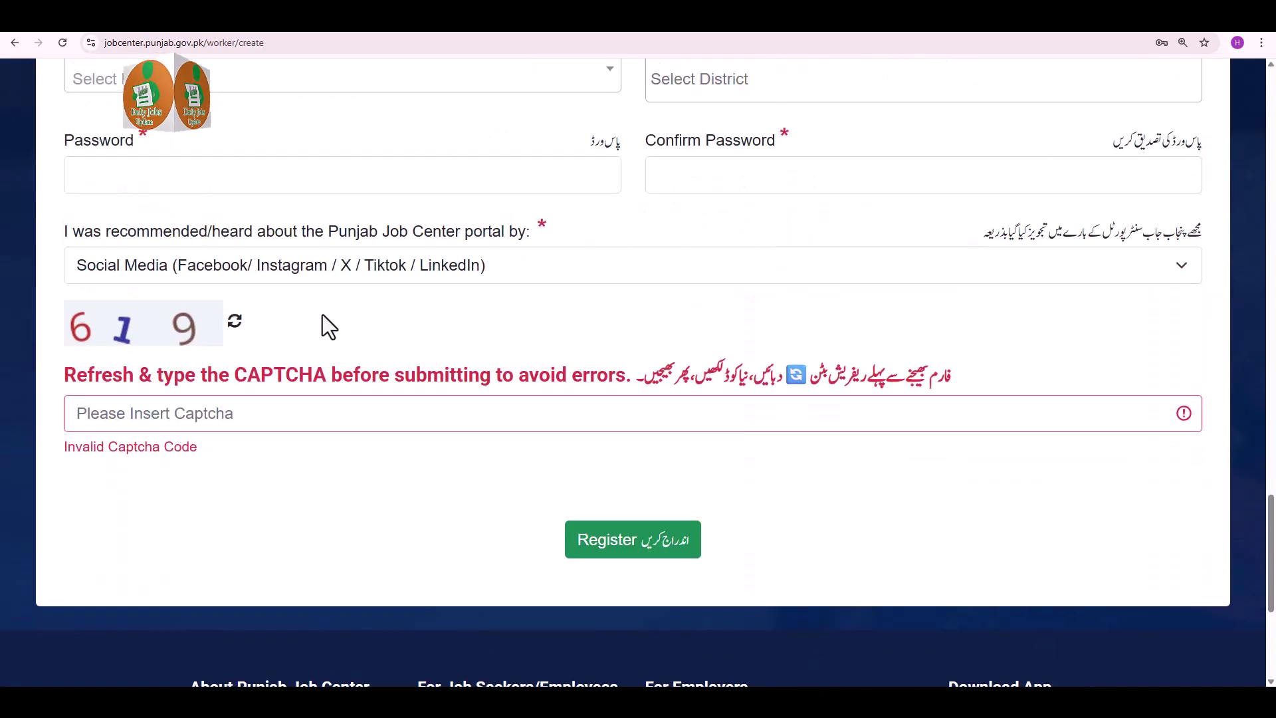
click(199, 425)
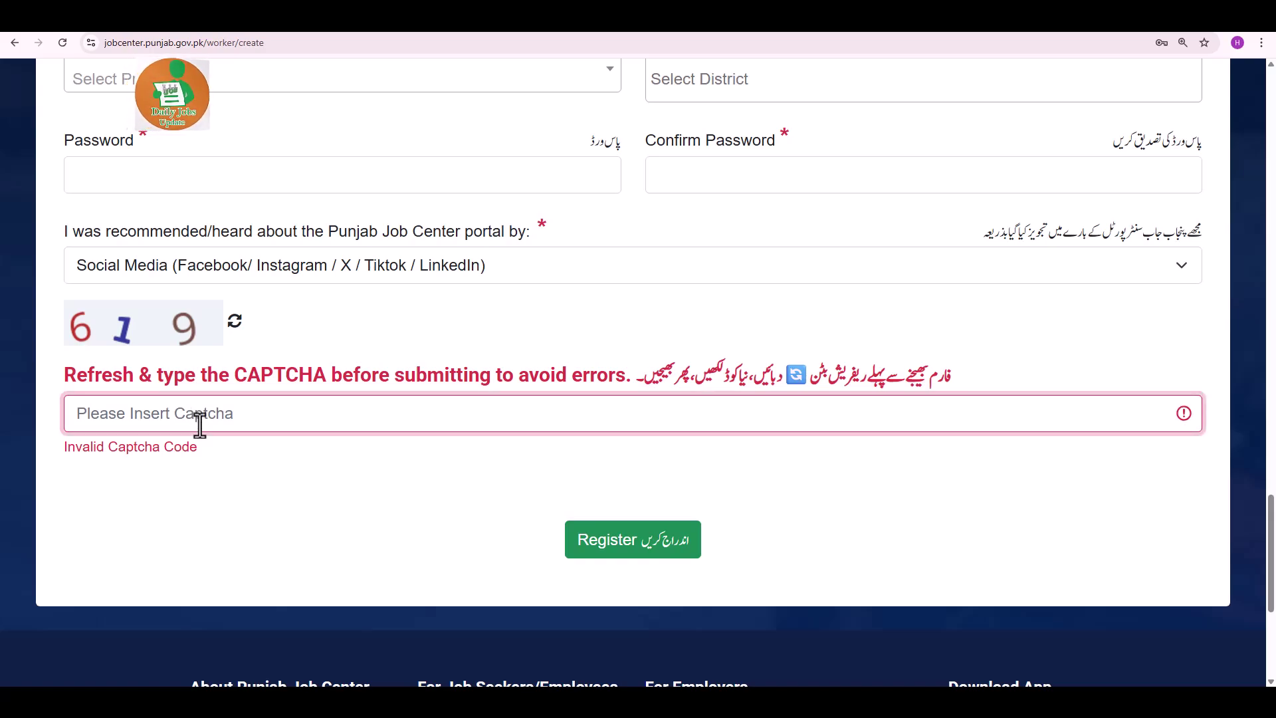
text(619)
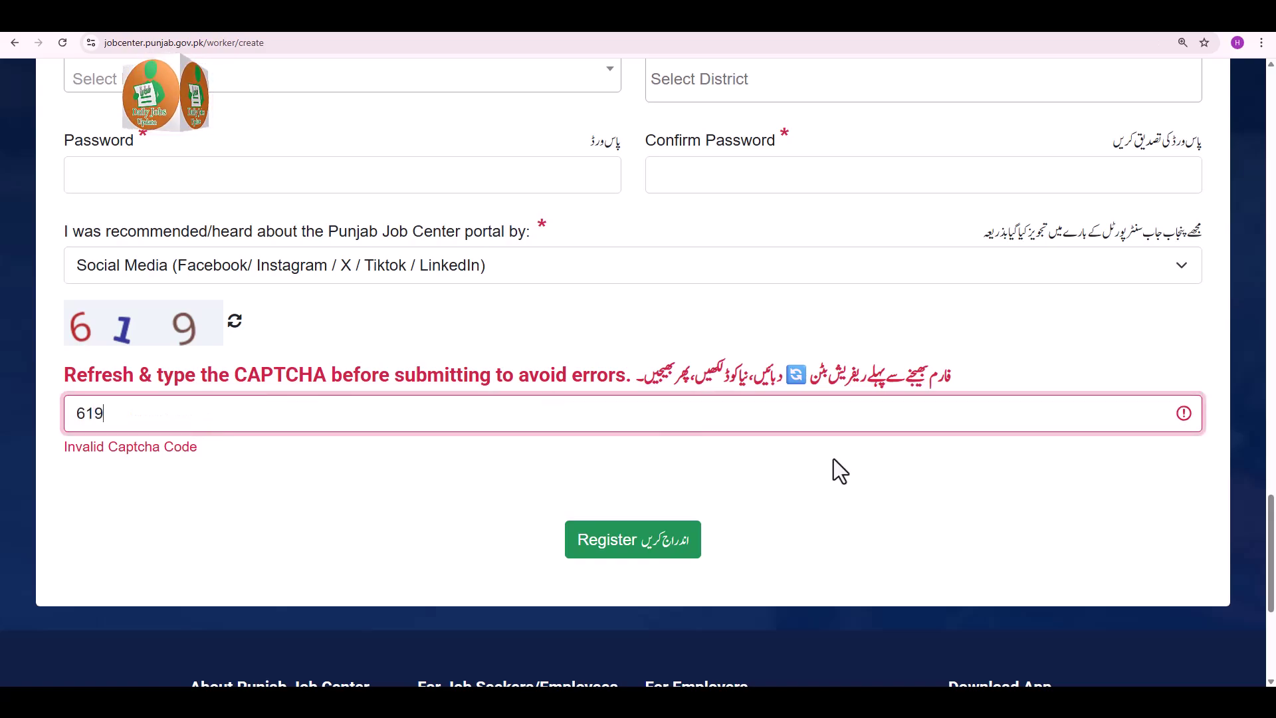
click(636, 551)
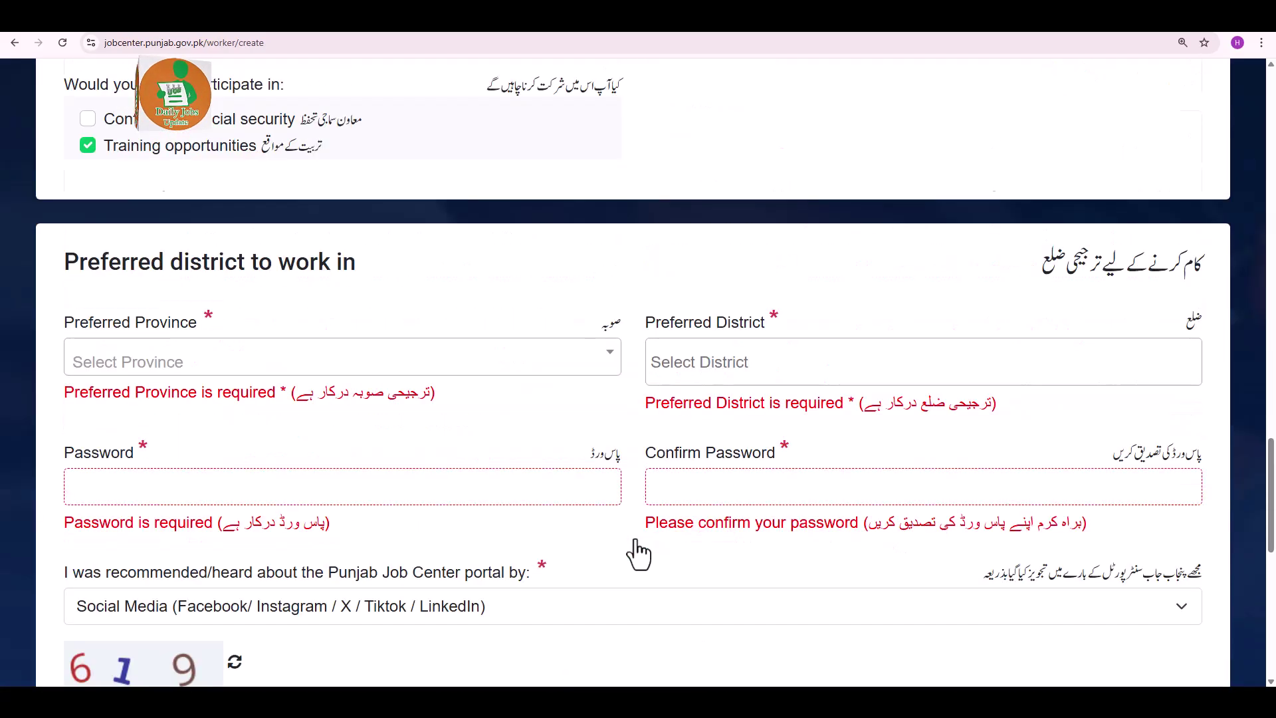
Step: Search 'yazman' to pick tehsil Yazman (Bahawalpur), then reselect district Bahawalpur and province Punjab
click(370, 382)
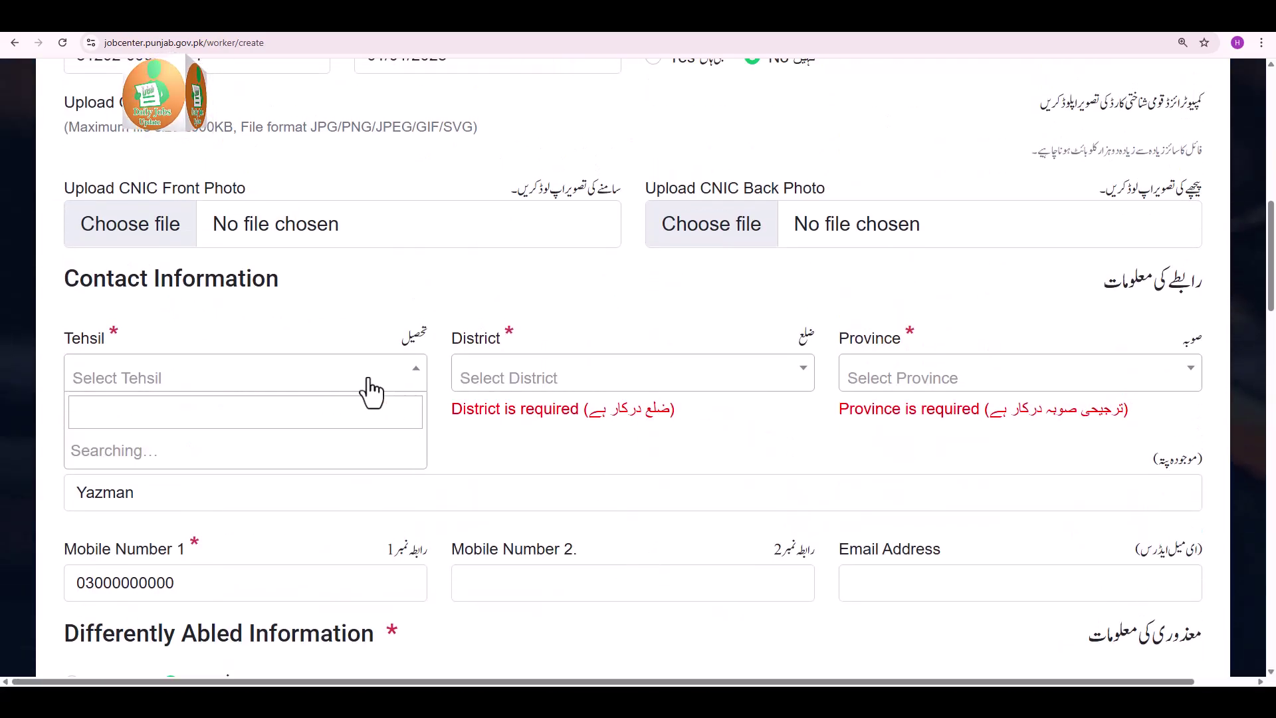
scroll(240, 572, down, 4)
scroll(241, 565, up, 6)
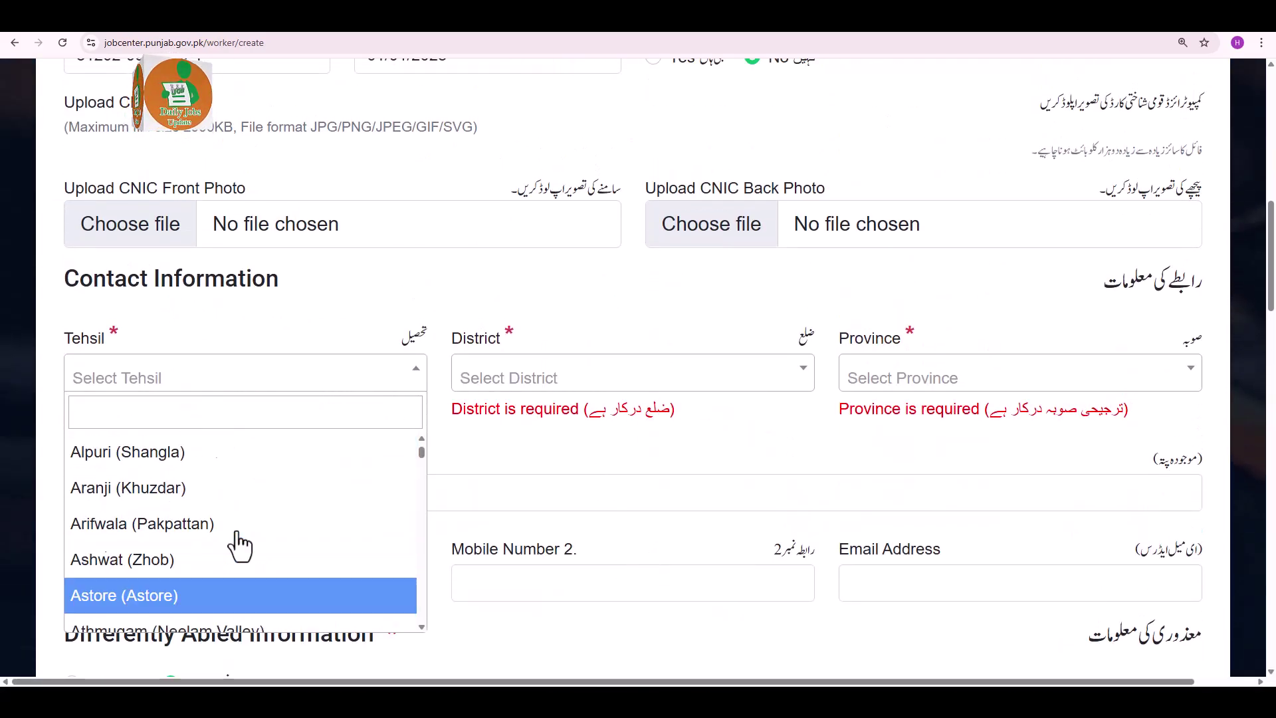
click(200, 207)
text(yazman)
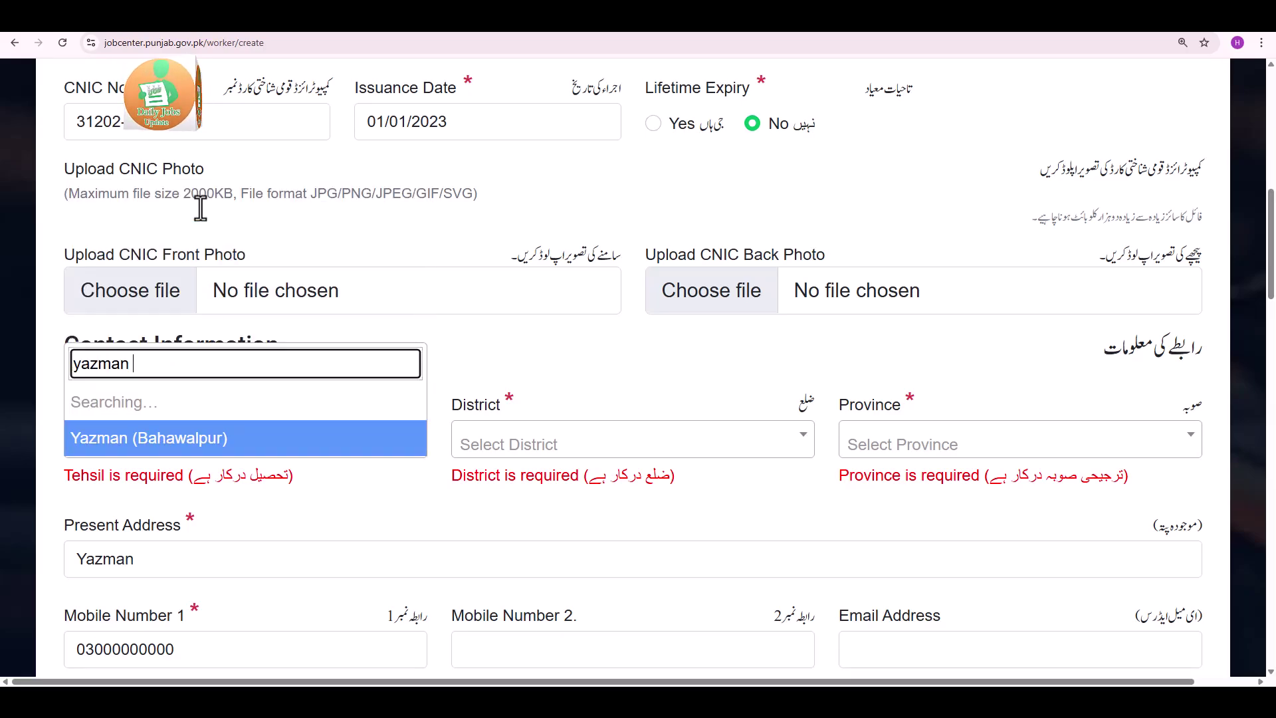
click(177, 405)
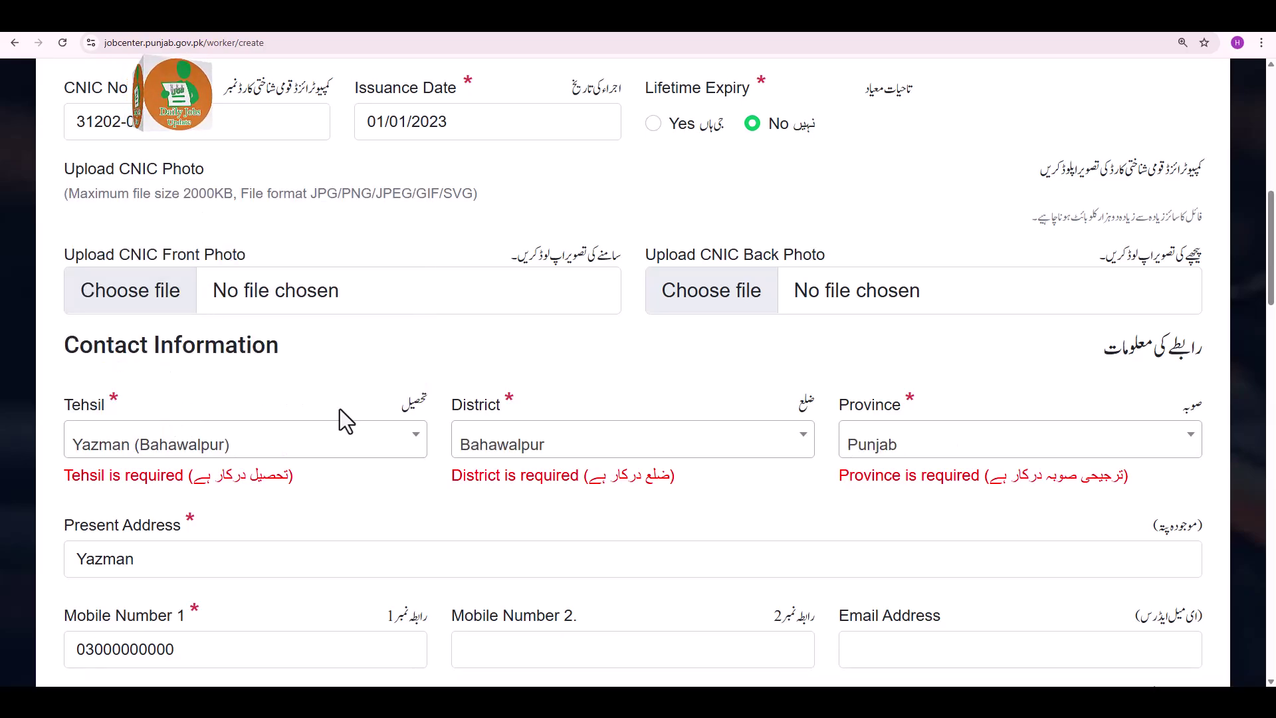
click(497, 451)
click(507, 320)
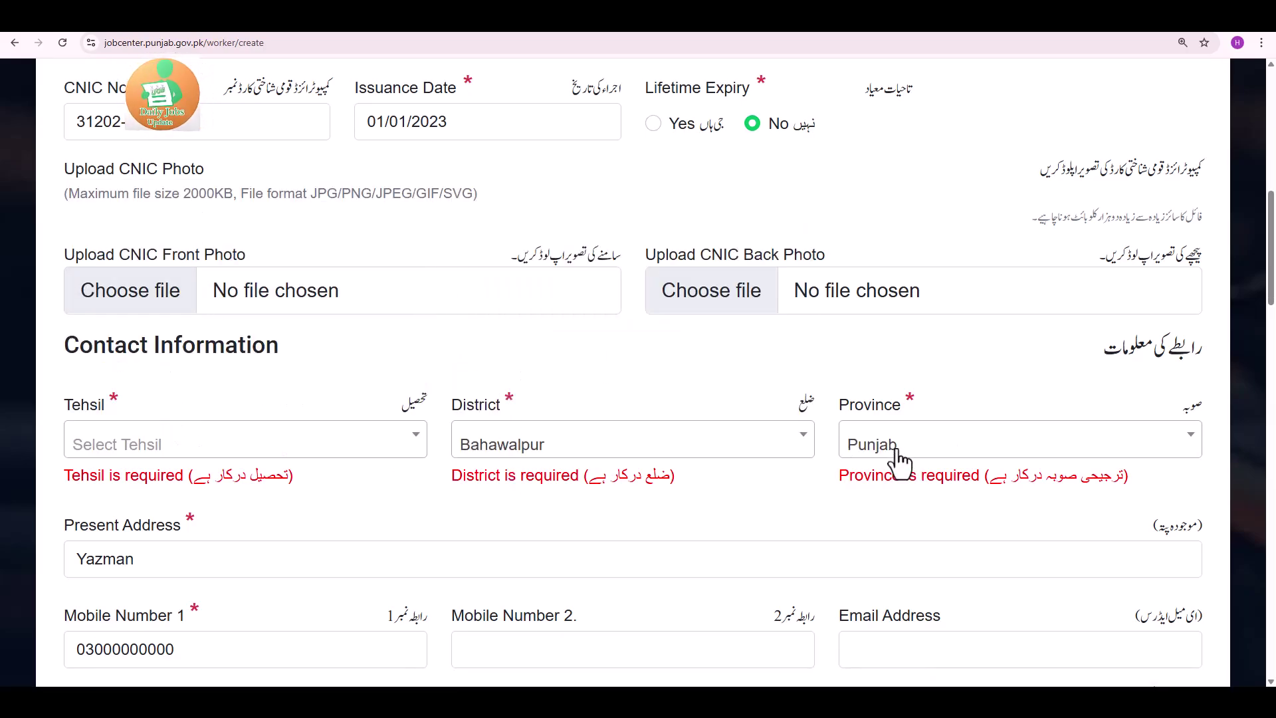
click(897, 454)
click(897, 454)
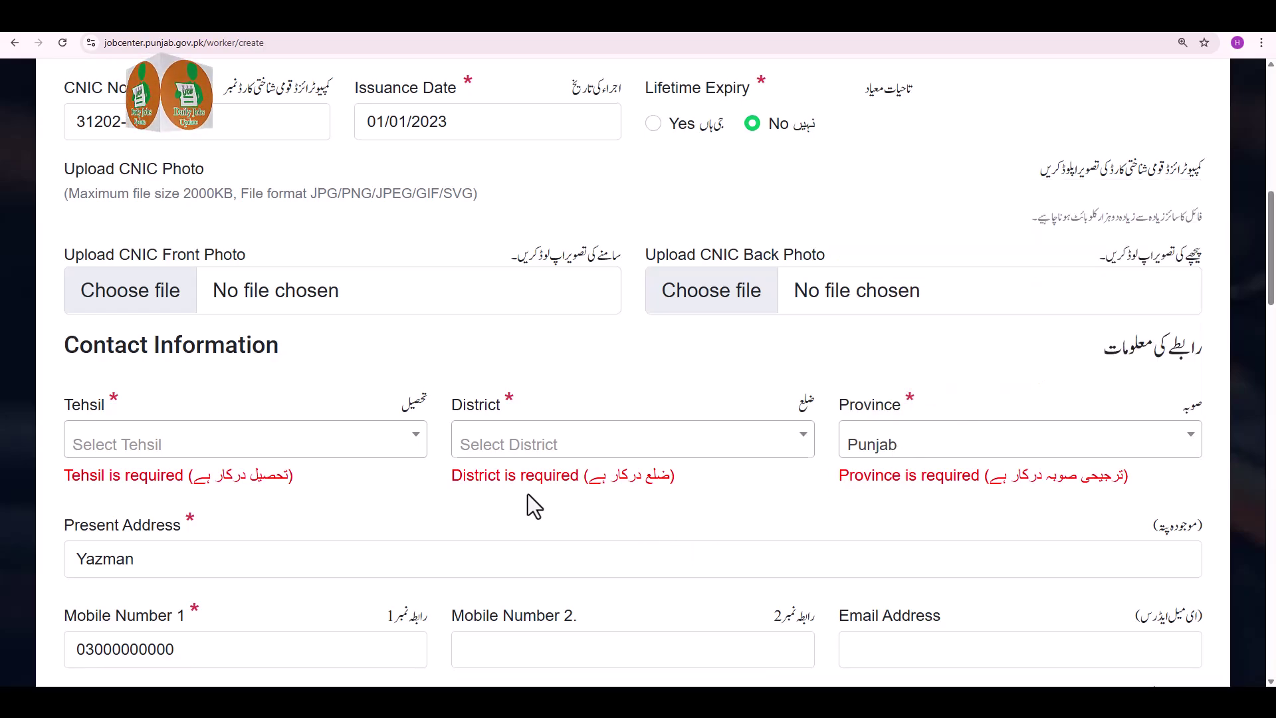
scroll(529, 493, down, 1)
Step: Search 'yaz' to choose Yazman (Bahawalpur) again, with district Bahawalpur and province Punjab
click(365, 380)
scroll(263, 330, down, 5)
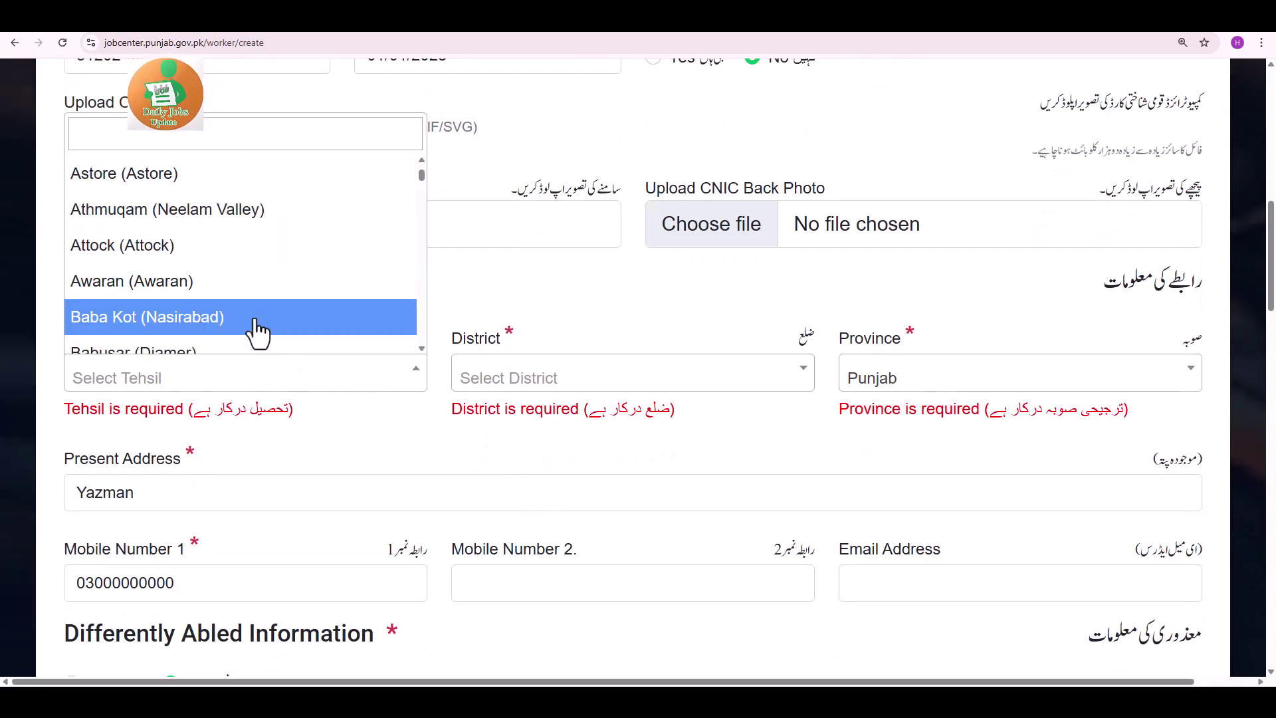
scroll(236, 330, up, 5)
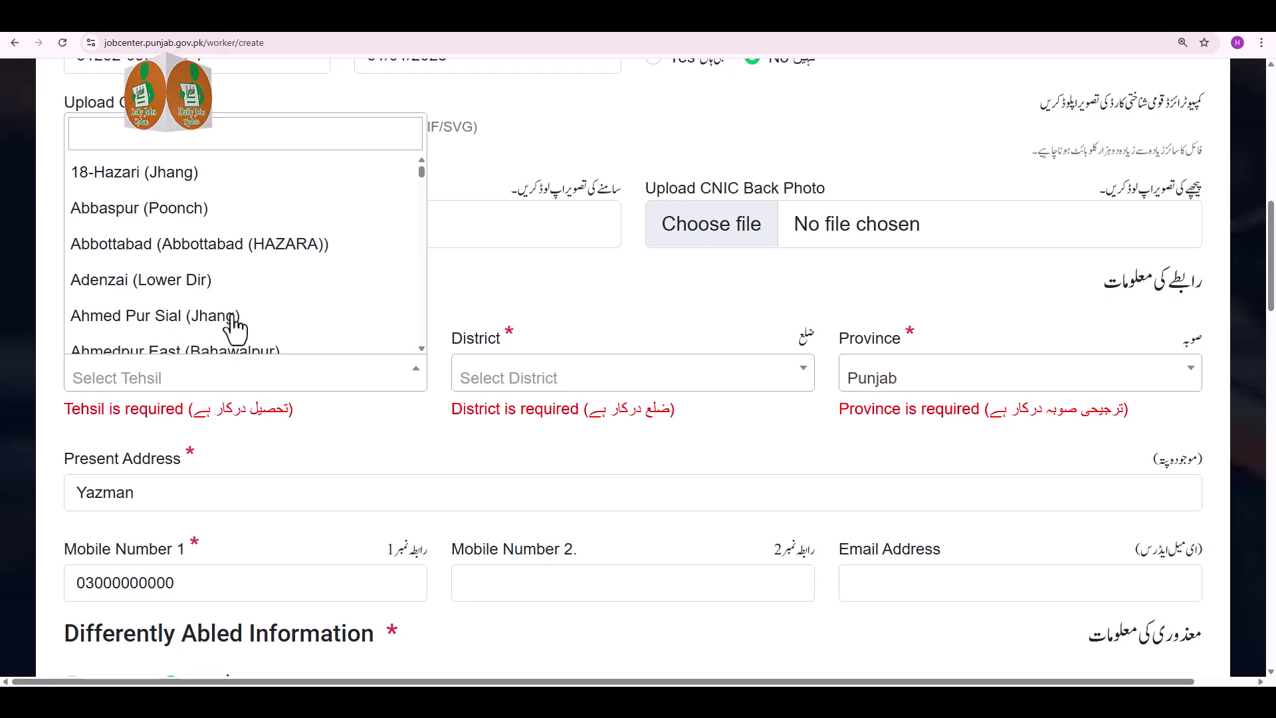
click(168, 138)
text(yaz)
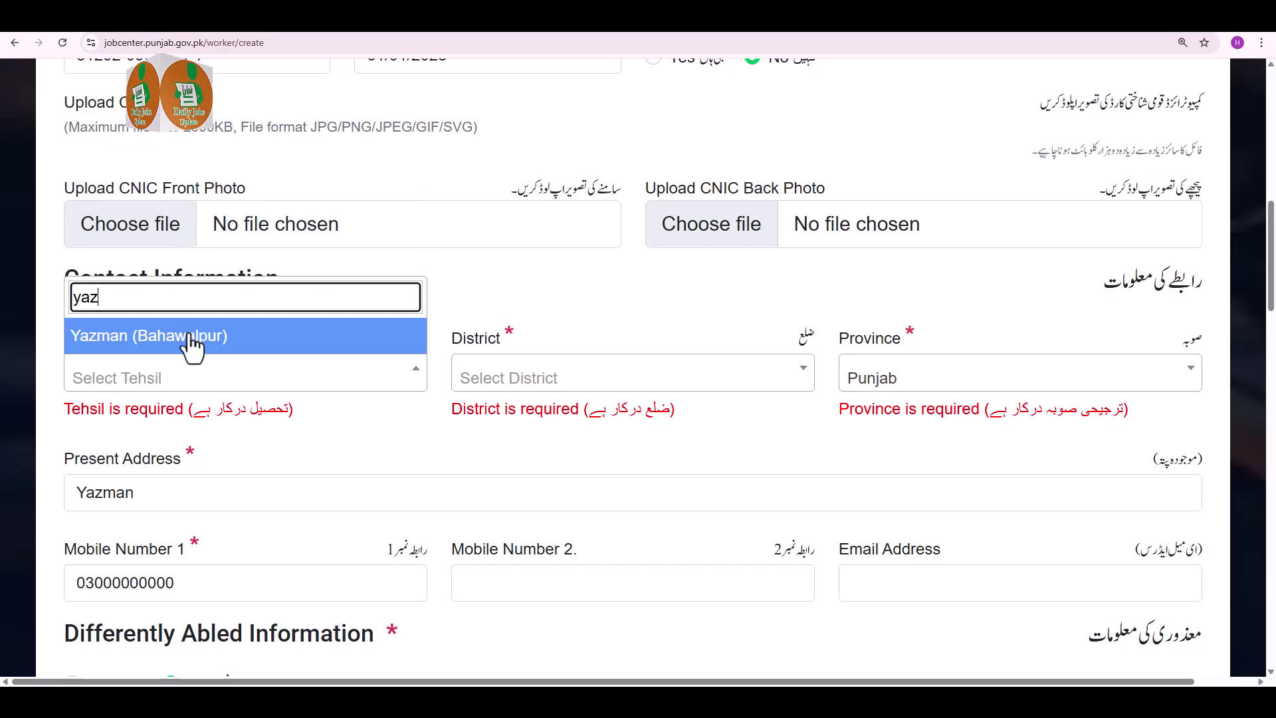
click(192, 348)
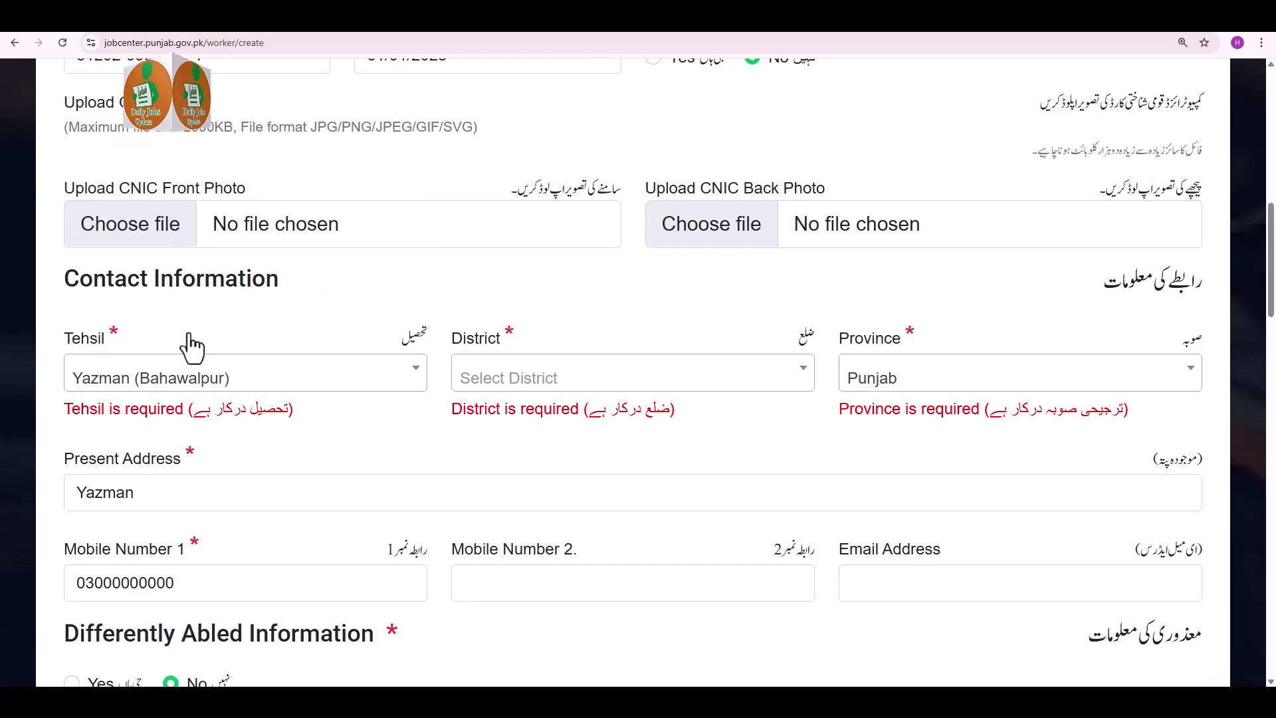
click(511, 382)
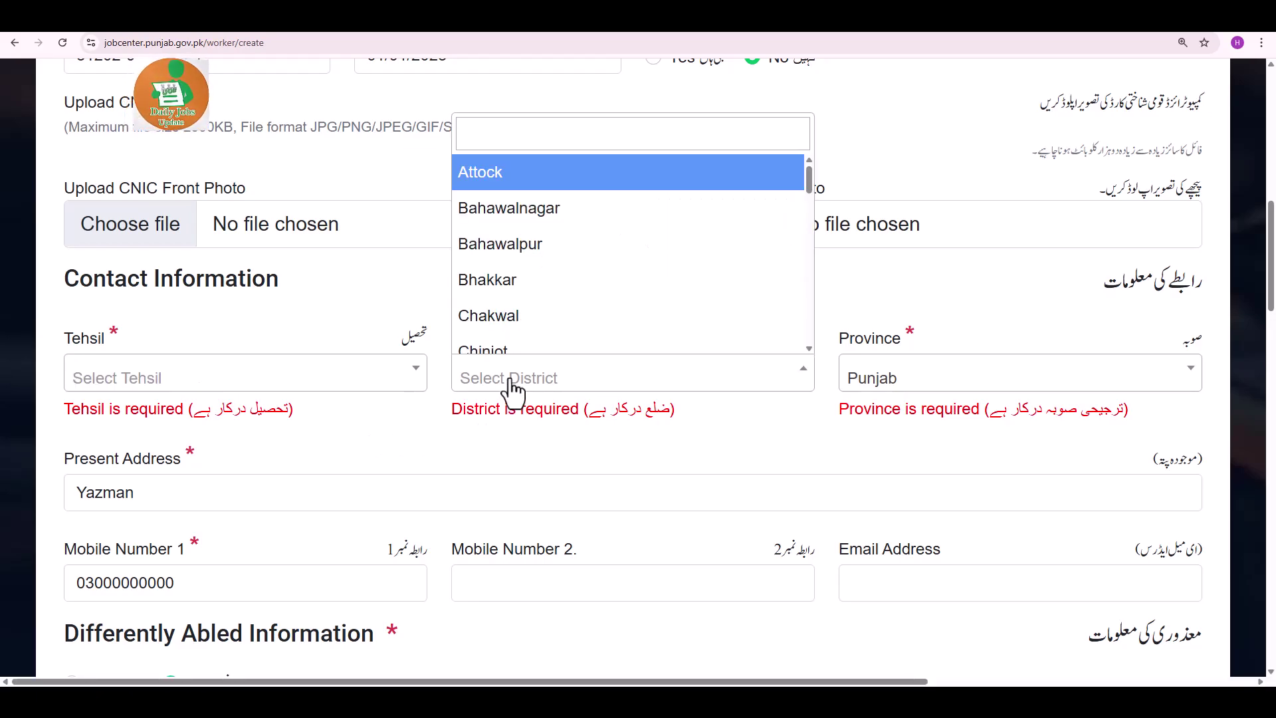
click(494, 246)
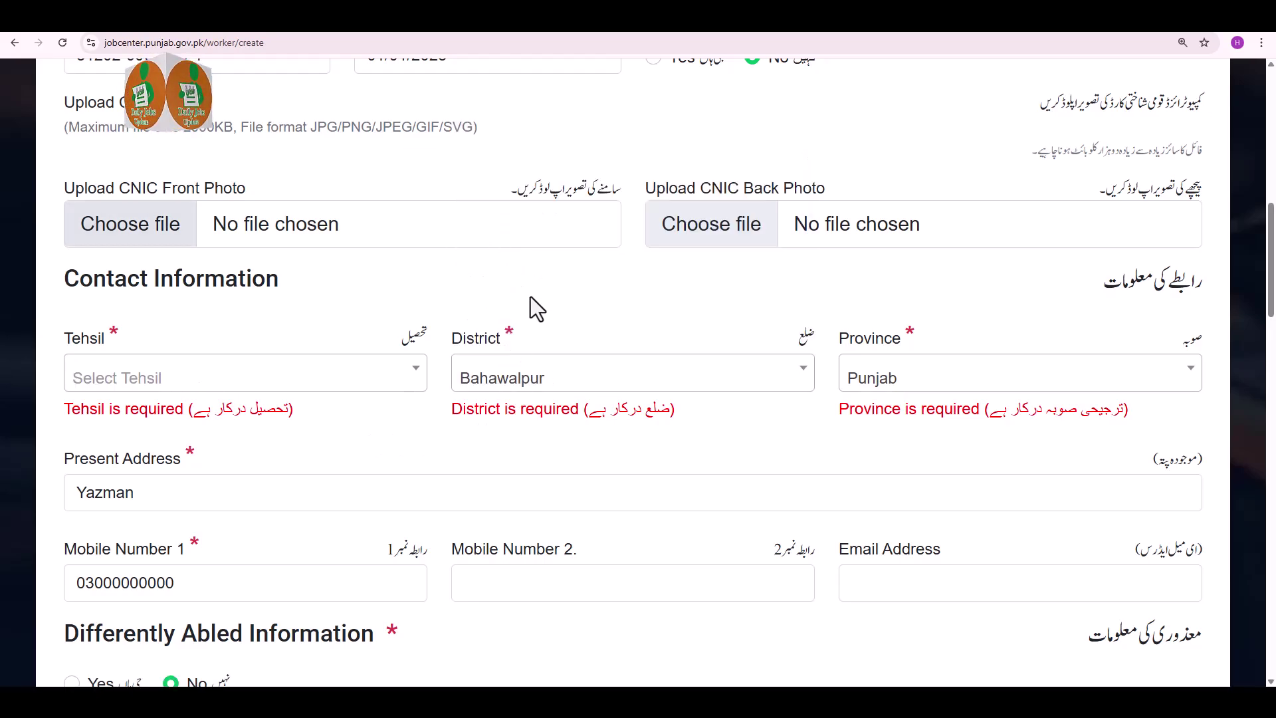
click(897, 380)
click(874, 189)
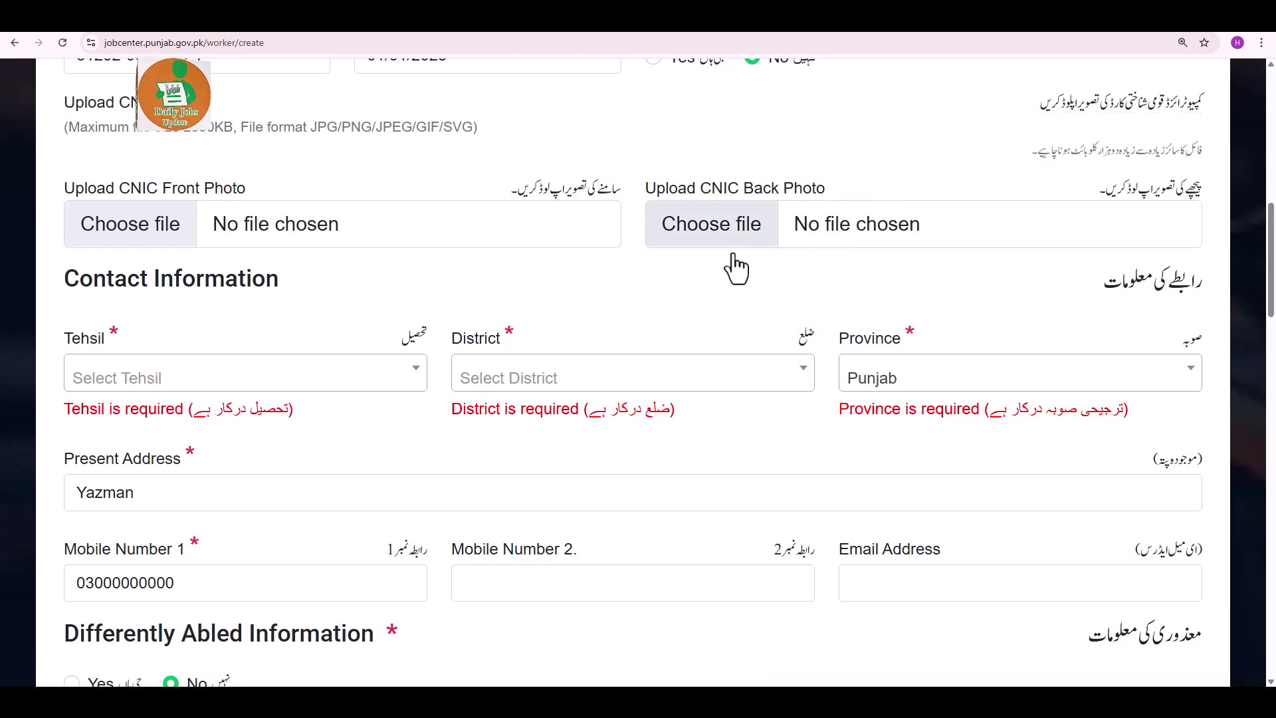
Step: Re-pick Bahawalpur as district and Yazman (Bahawalpur) as tehsil after the province reset
click(618, 380)
click(587, 256)
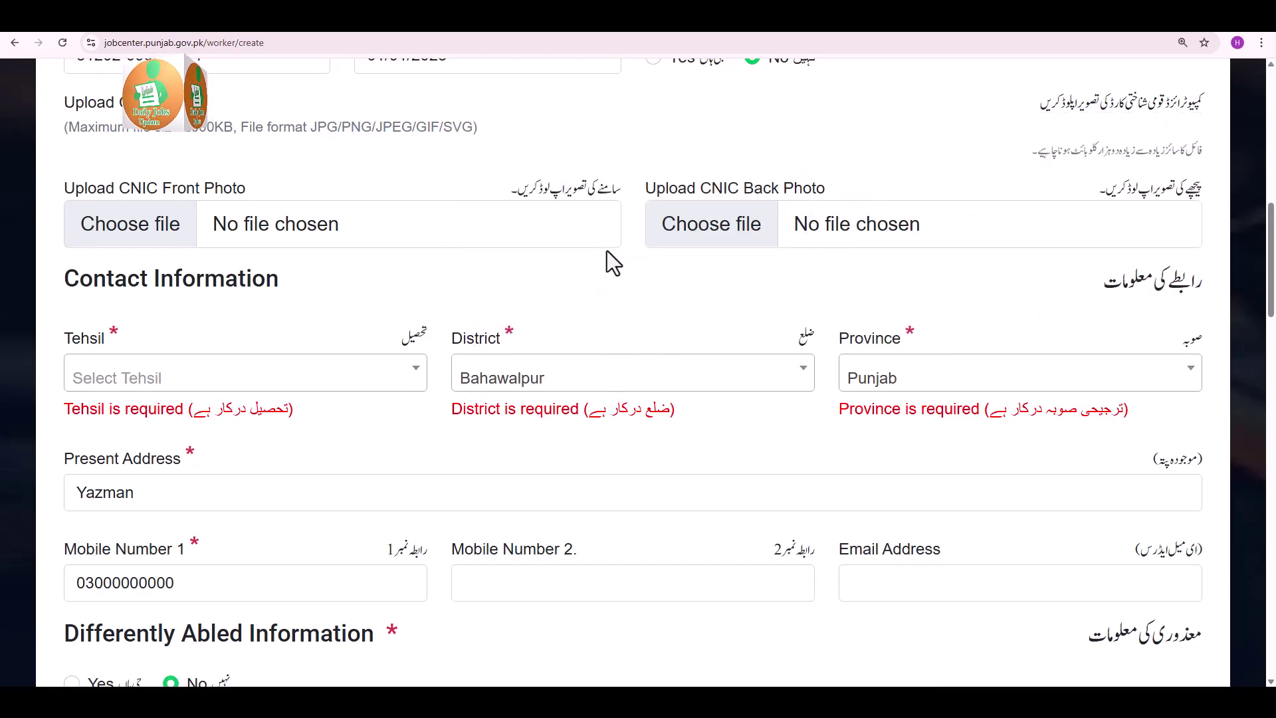
click(379, 380)
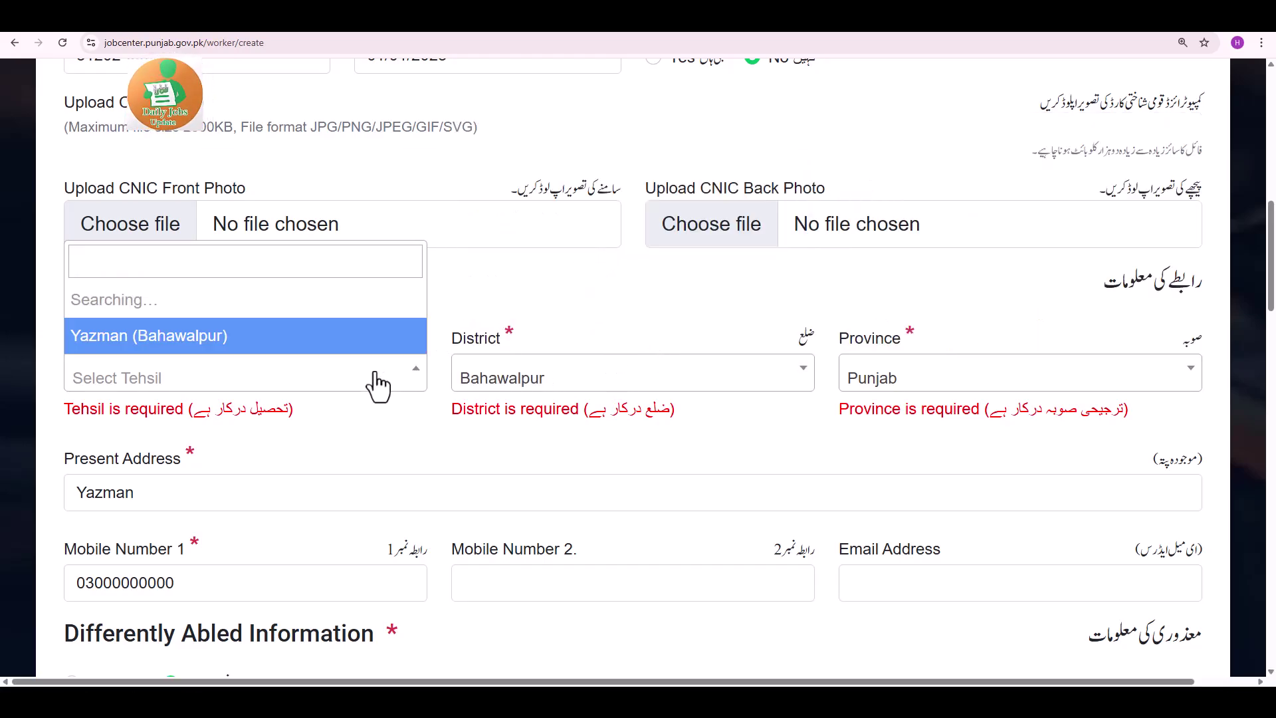
click(333, 339)
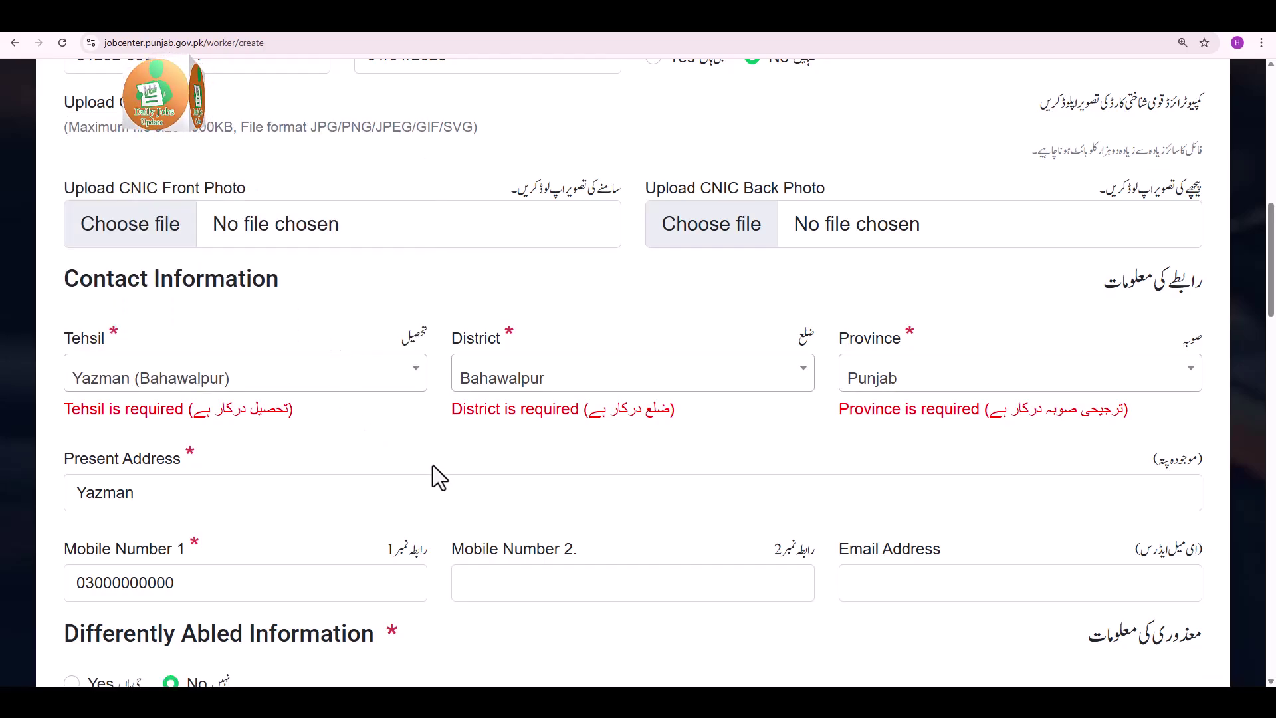
scroll(433, 464, down, 20)
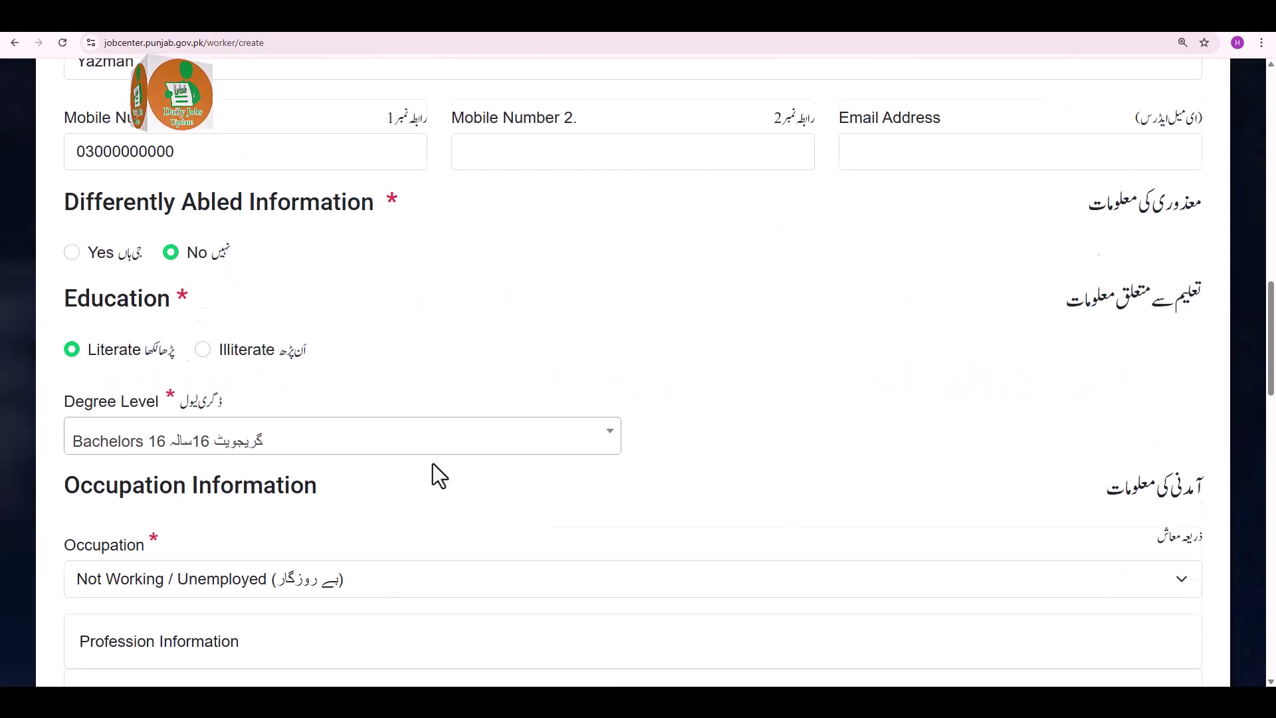
scroll(417, 464, up, 6)
scroll(417, 464, up, 4)
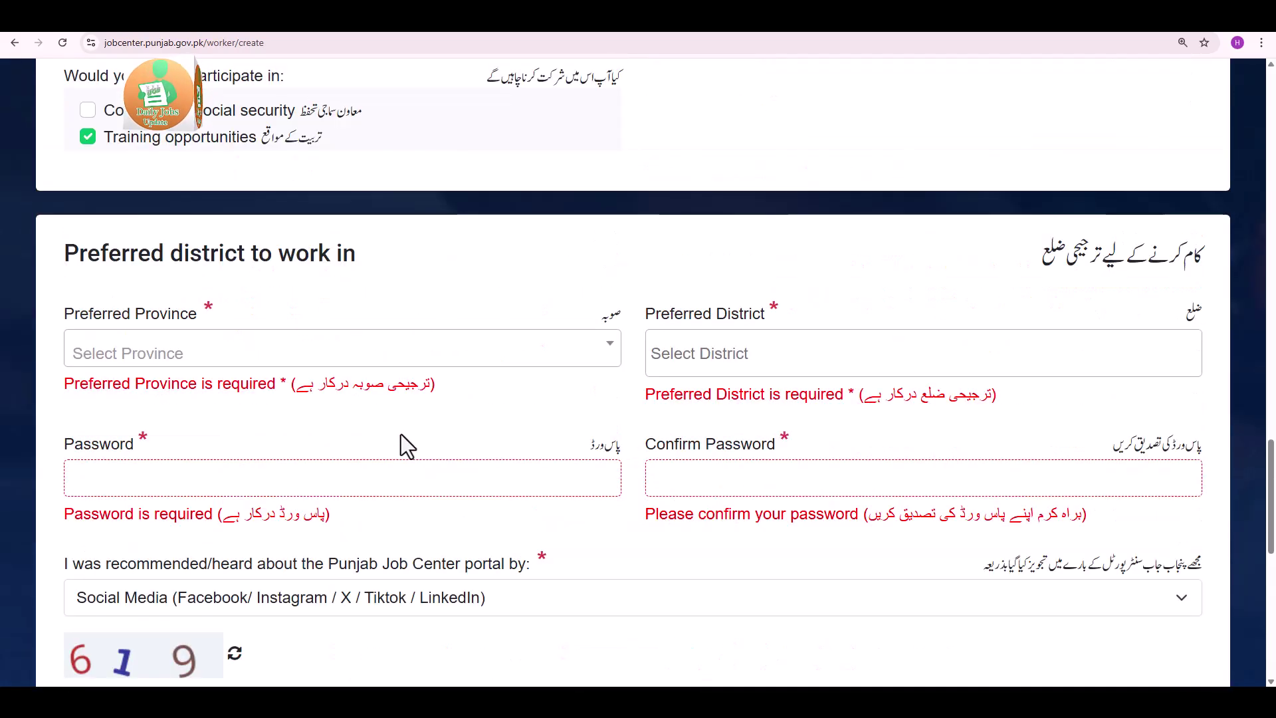
Step: Set the preferred province to Punjab and add Bahawalpur as a preferred district
click(296, 349)
click(216, 429)
click(672, 352)
click(731, 476)
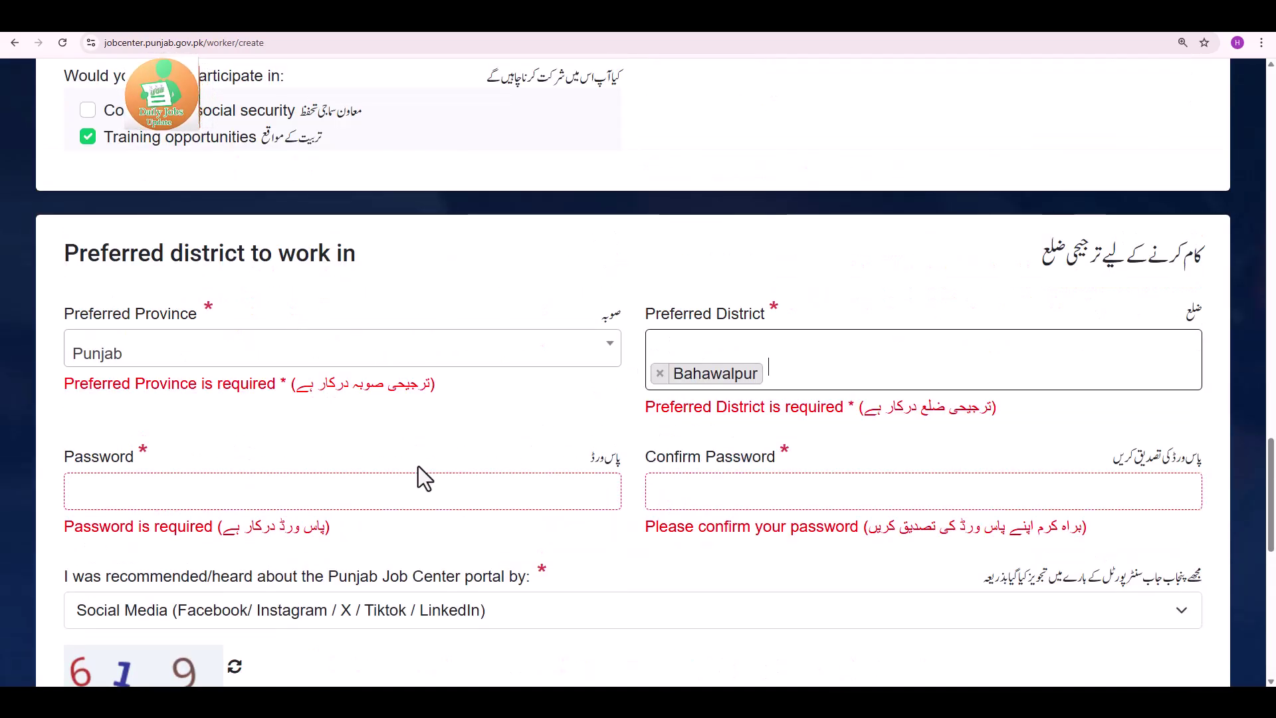
Step: Enter the account password and retype it correctly in Confirm Password
click(541, 480)
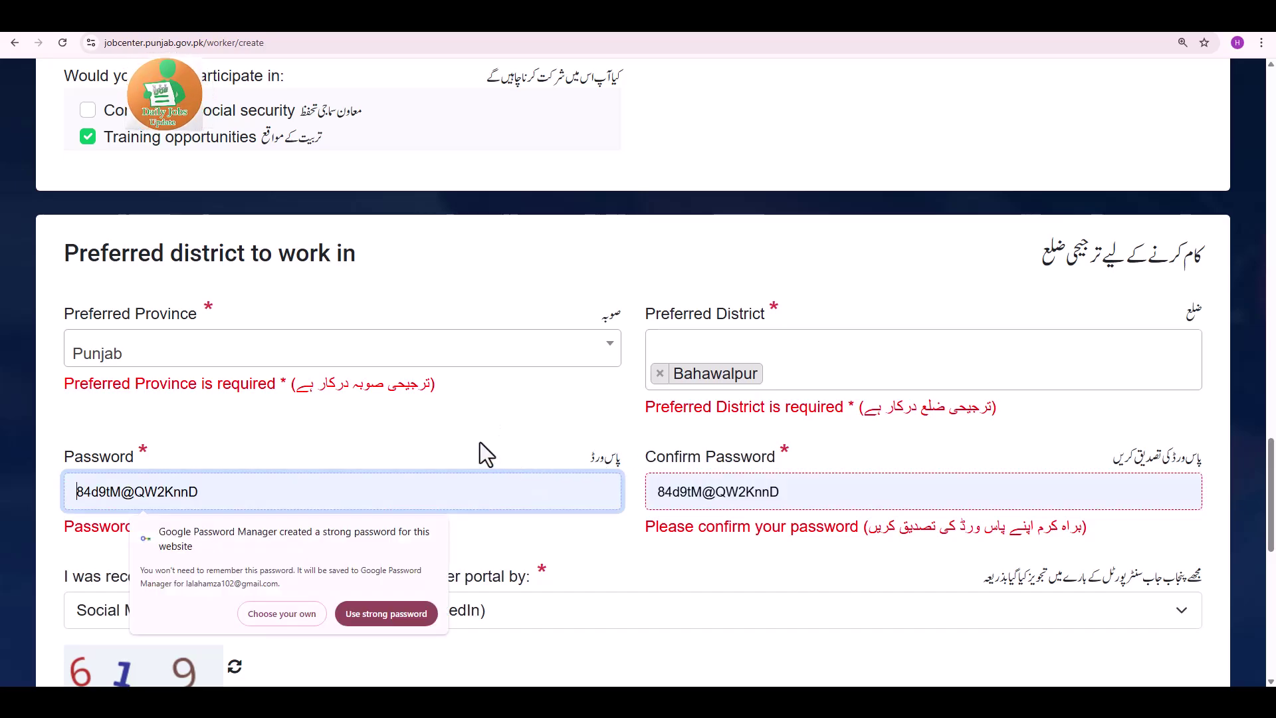
text(a•••••••••)
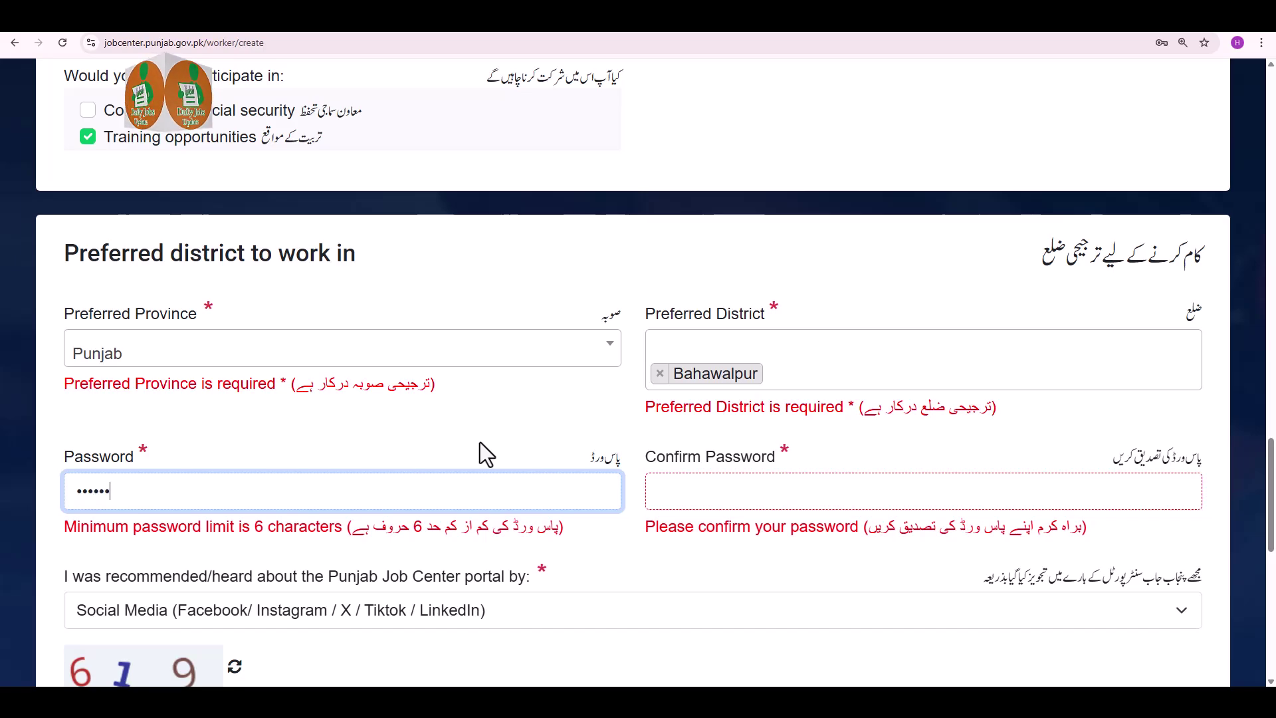
key(Tab)
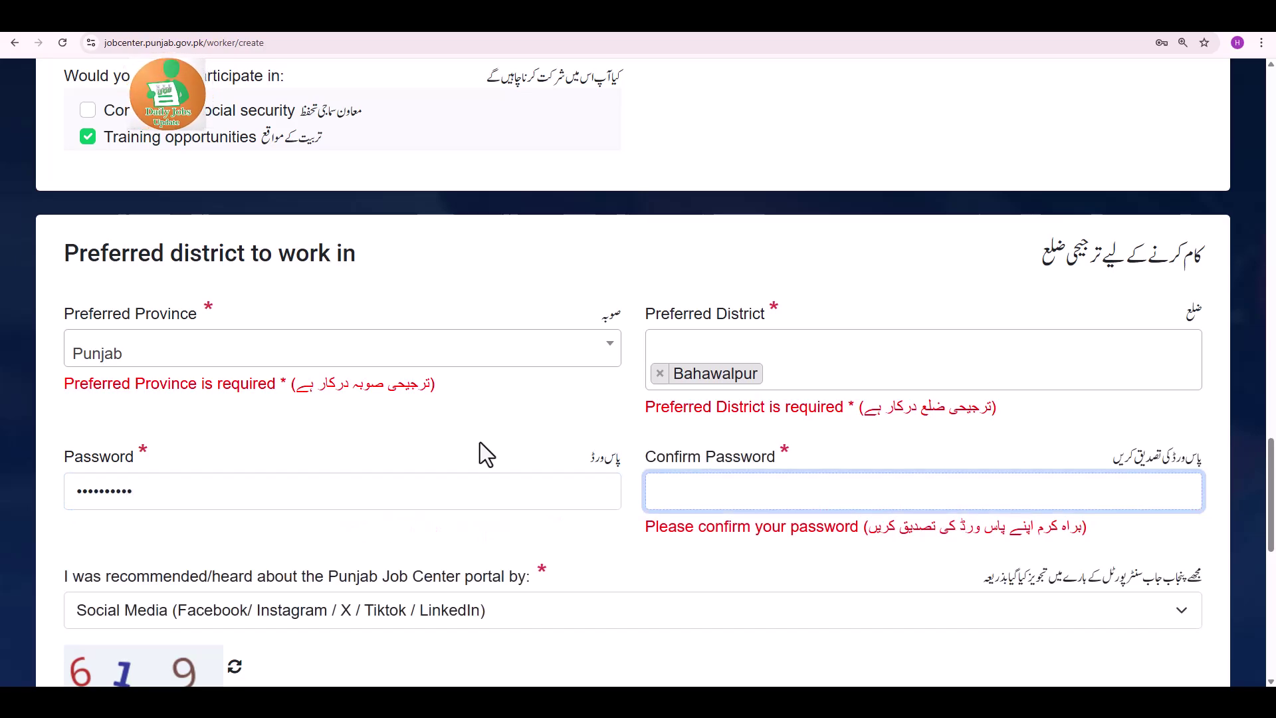
text(a)
key(BackSpace)
text(•••••)
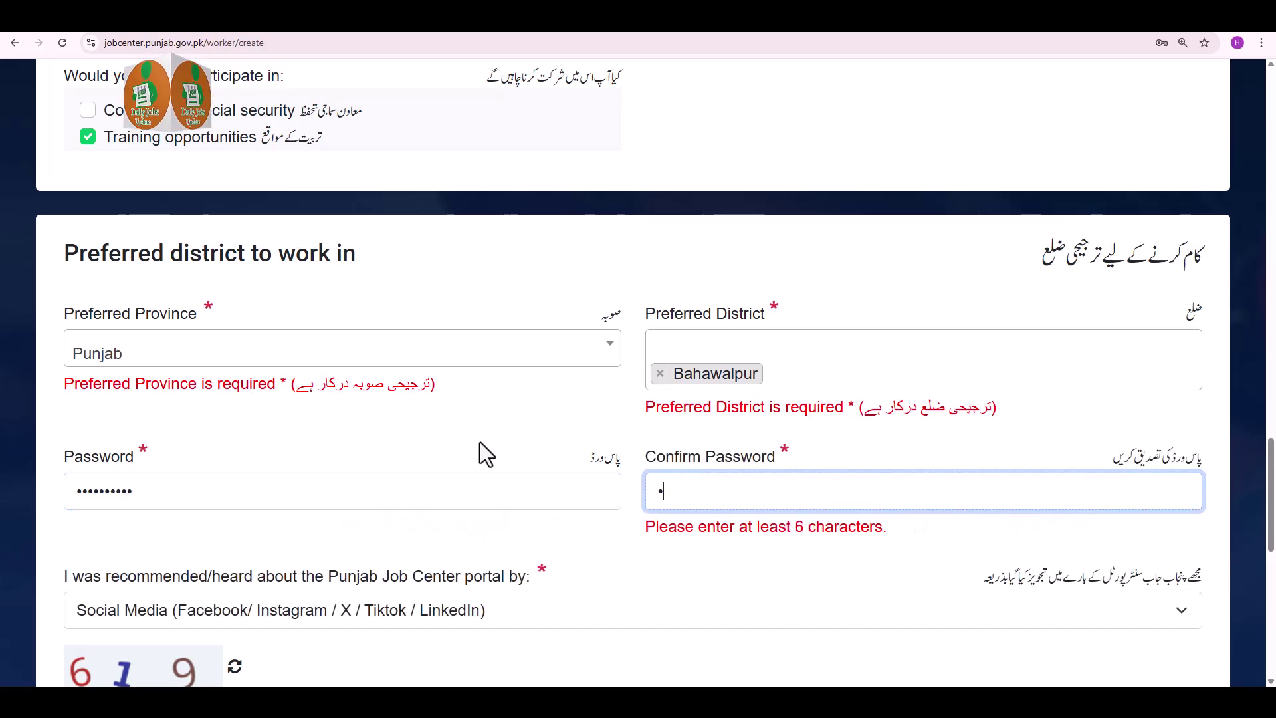
text(•••••)
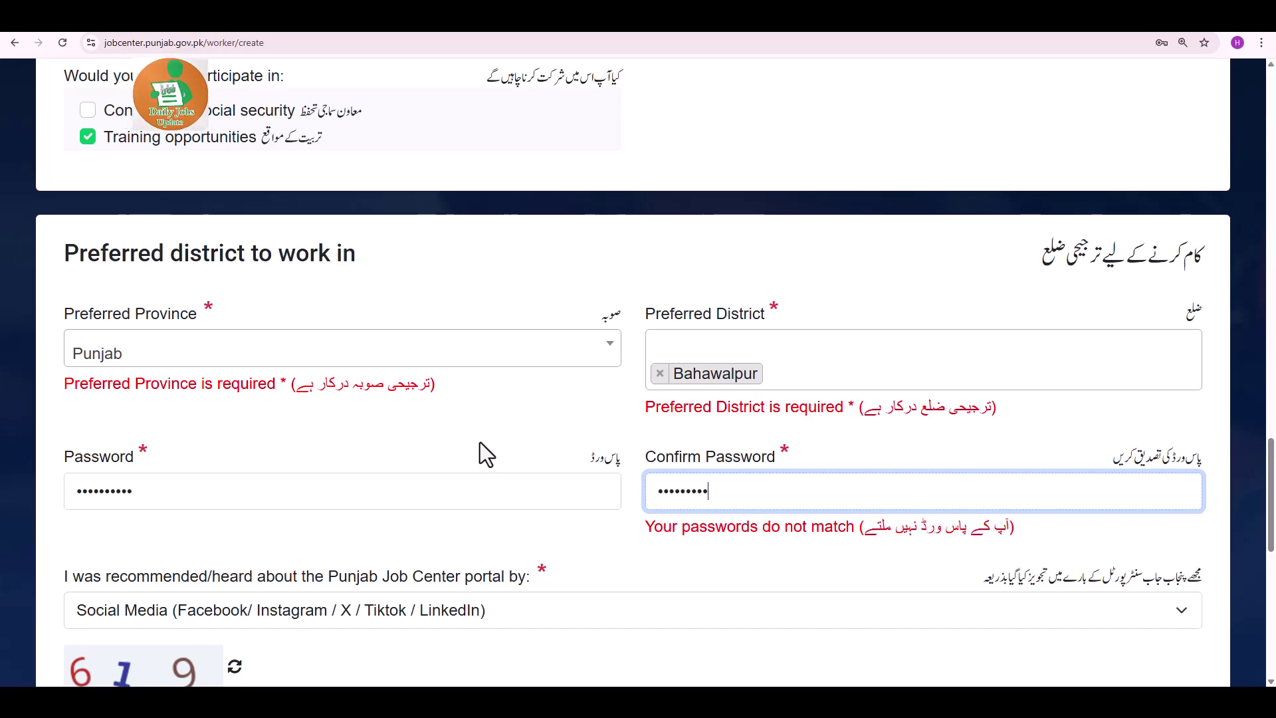
Step: Refresh the CAPTCHA, replace 619 with the new code 689, and try registering
scroll(261, 521, down, 2)
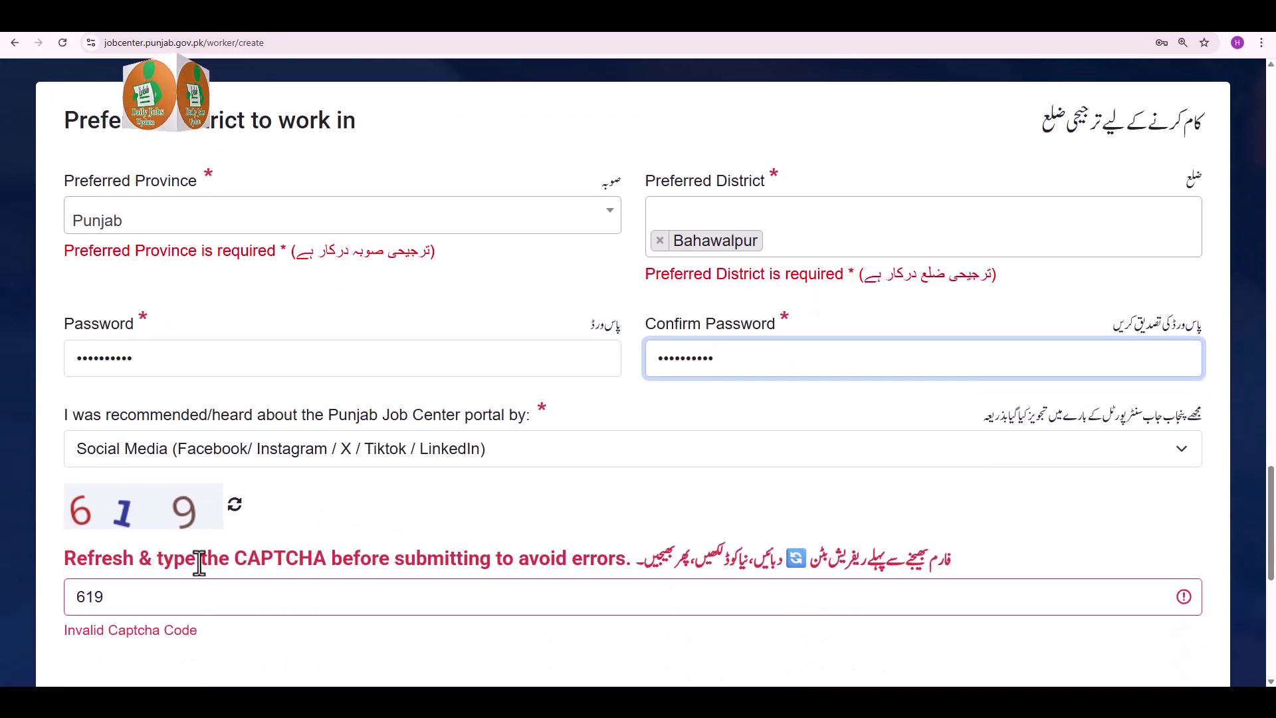
click(235, 505)
drag(190, 596, 47, 605)
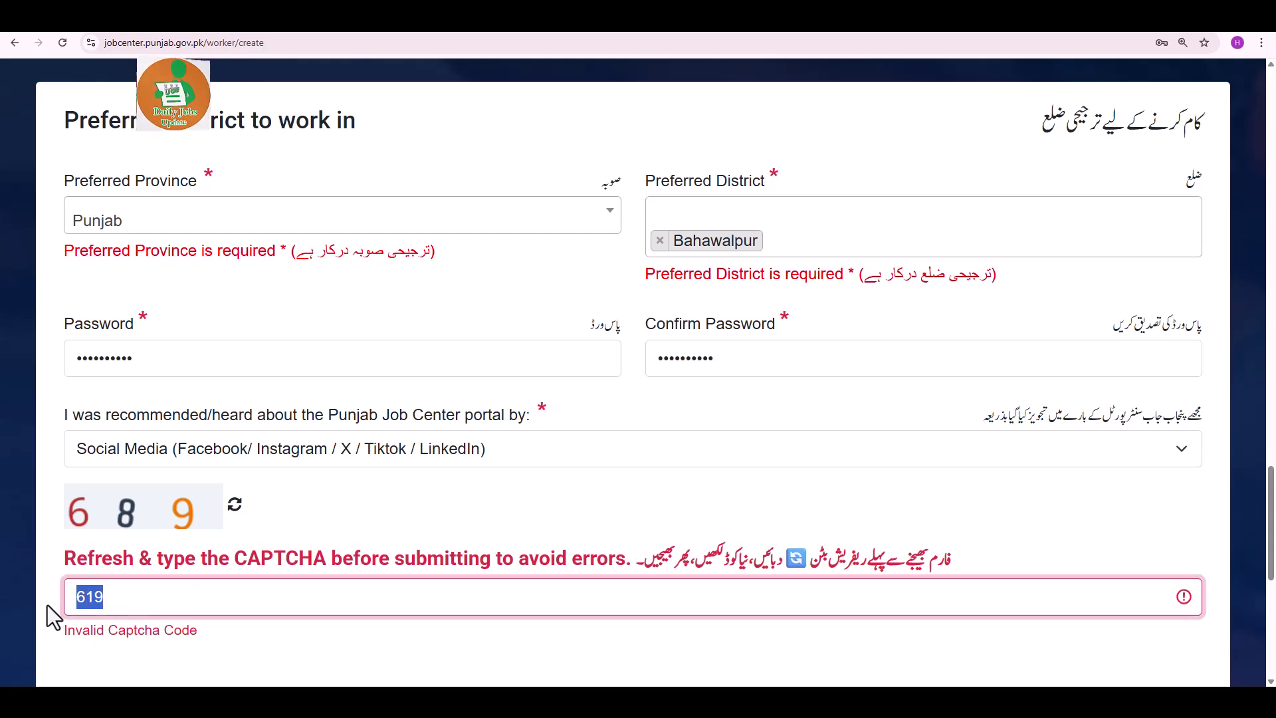
text(689)
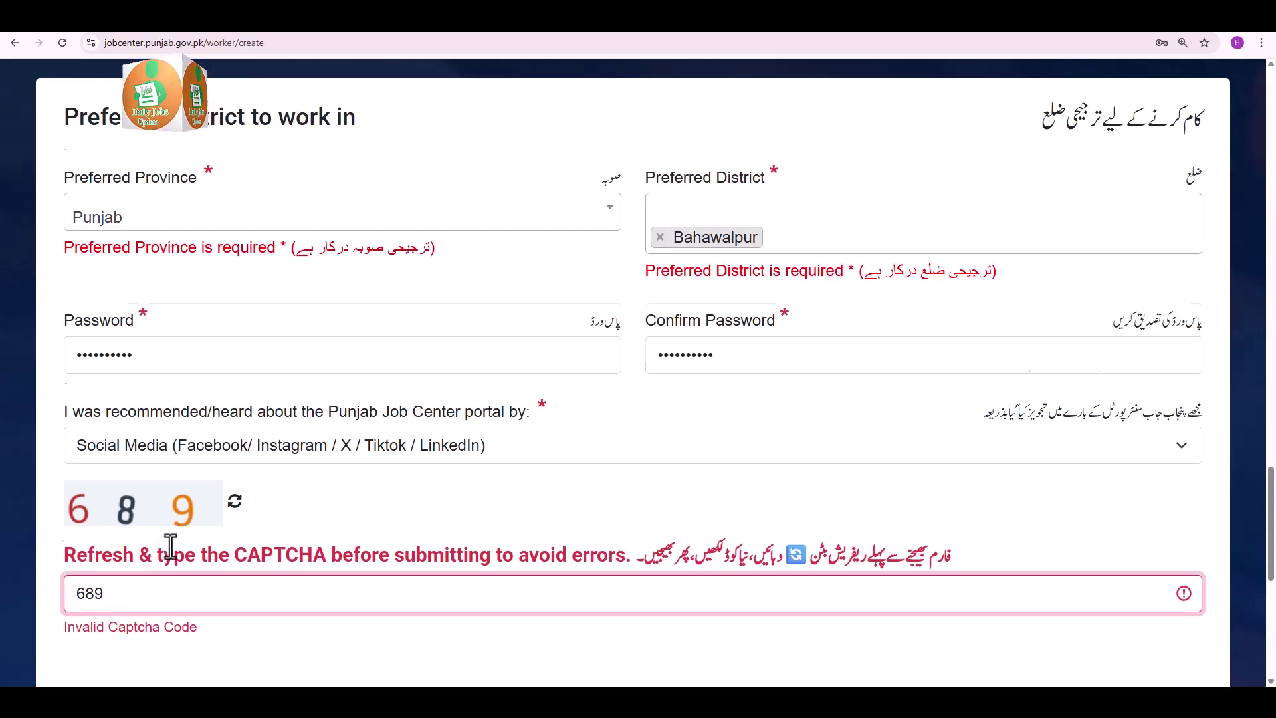
scroll(449, 515, down, 3)
click(607, 541)
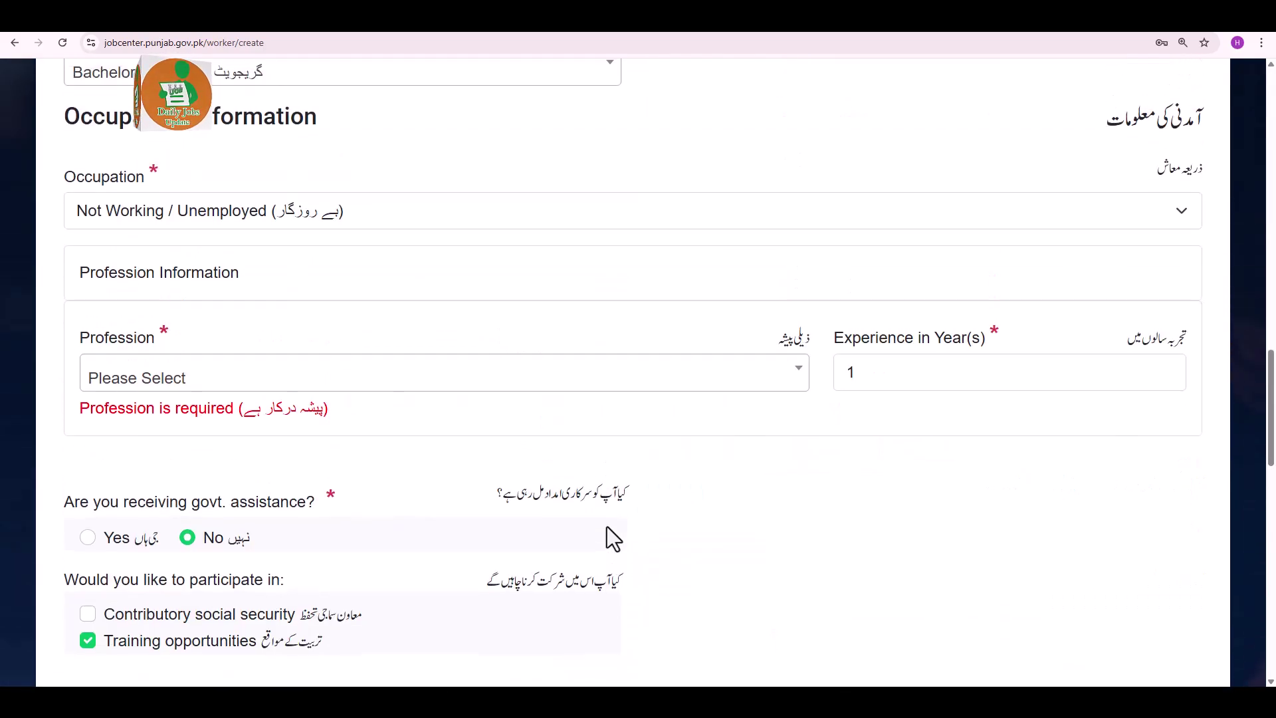
Step: Choose 3D Artist as Profession and enter the refreshed CAPTCHA 143
click(291, 380)
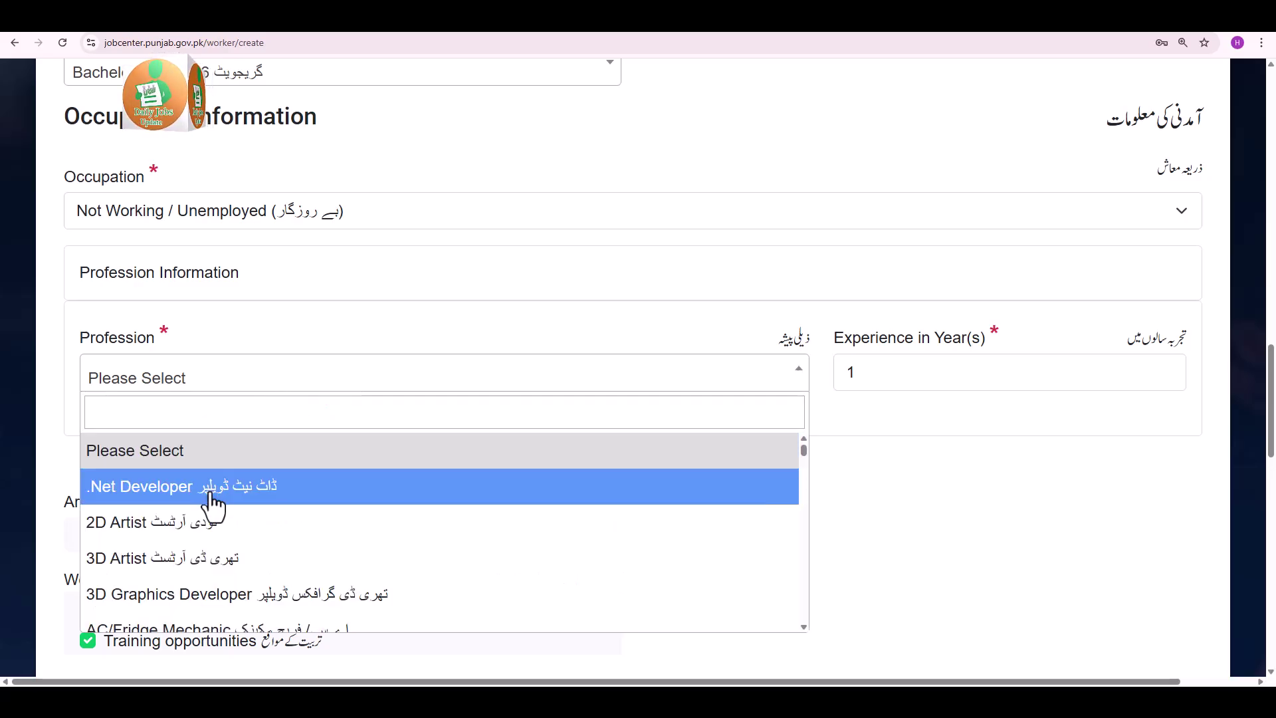
click(265, 566)
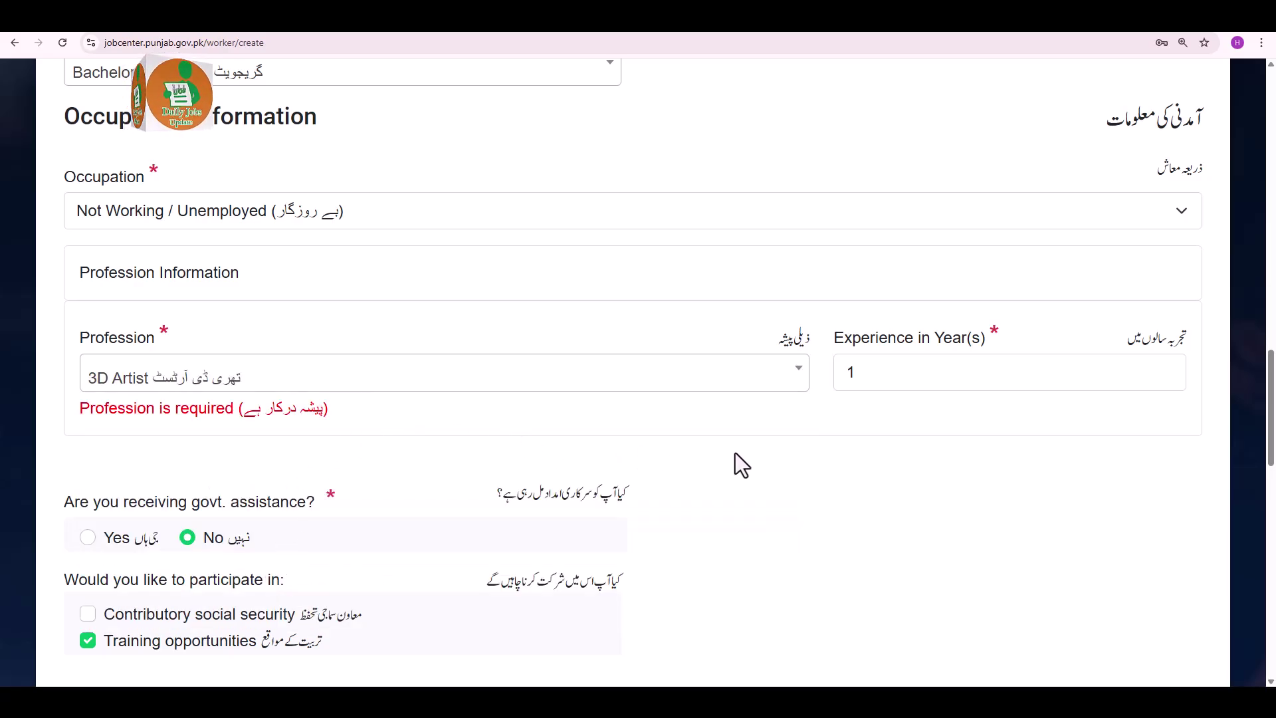
scroll(579, 425, up, 2)
scroll(580, 424, up, 8)
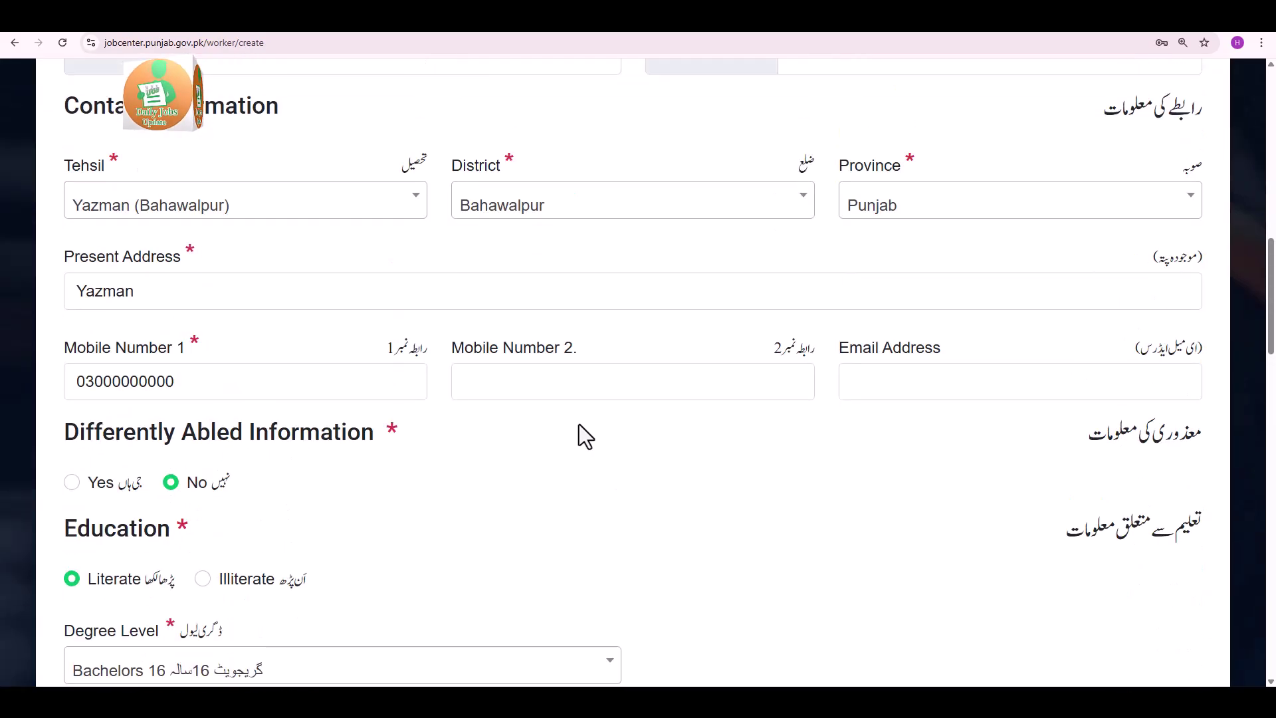
scroll(579, 425, down, 10)
scroll(570, 427, down, 12)
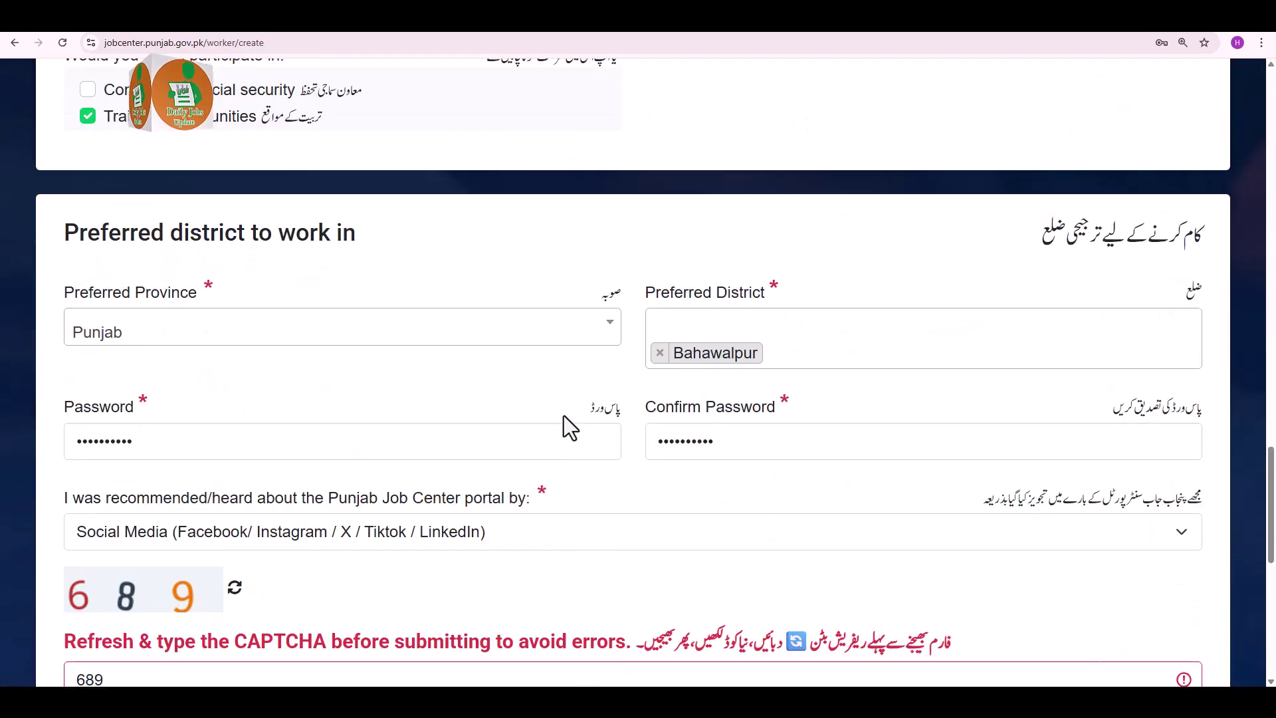
scroll(570, 427, up, 2)
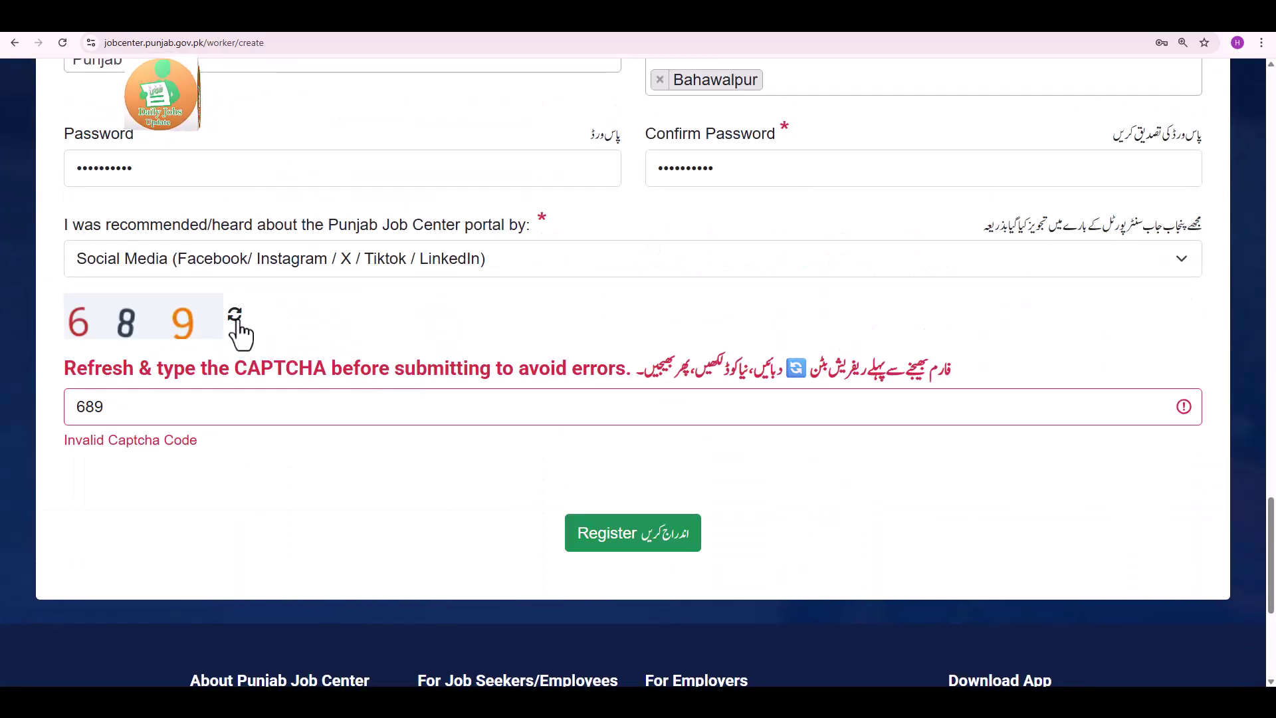
click(235, 315)
drag(133, 407, 66, 418)
text(143)
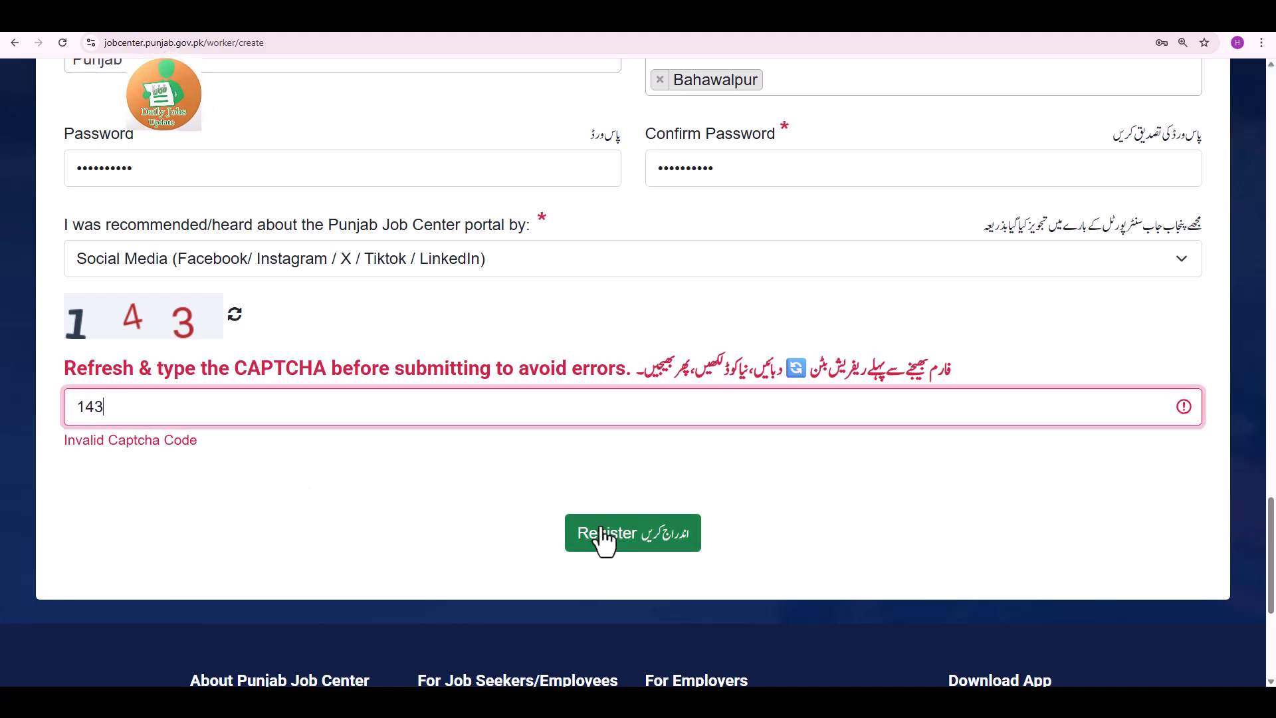
Step: Submit the registration and decline Chrome's offer to save the password
click(604, 534)
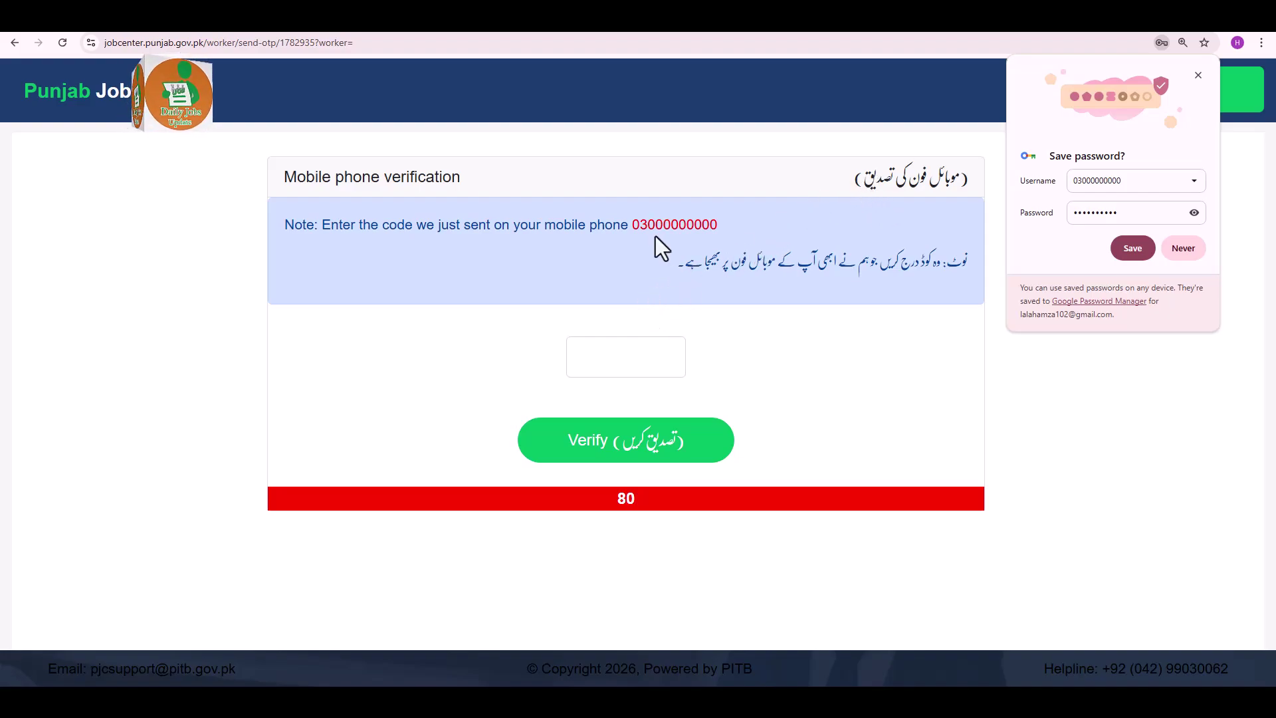
drag(632, 224, 717, 225)
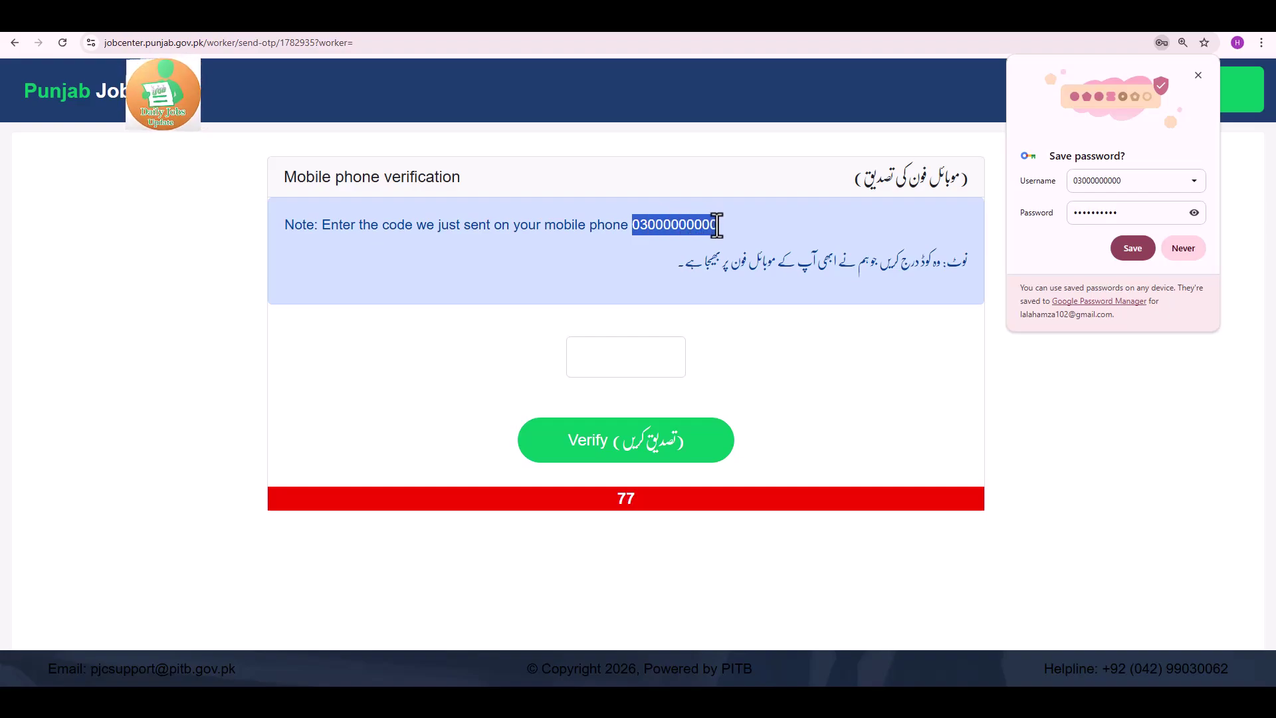
click(610, 346)
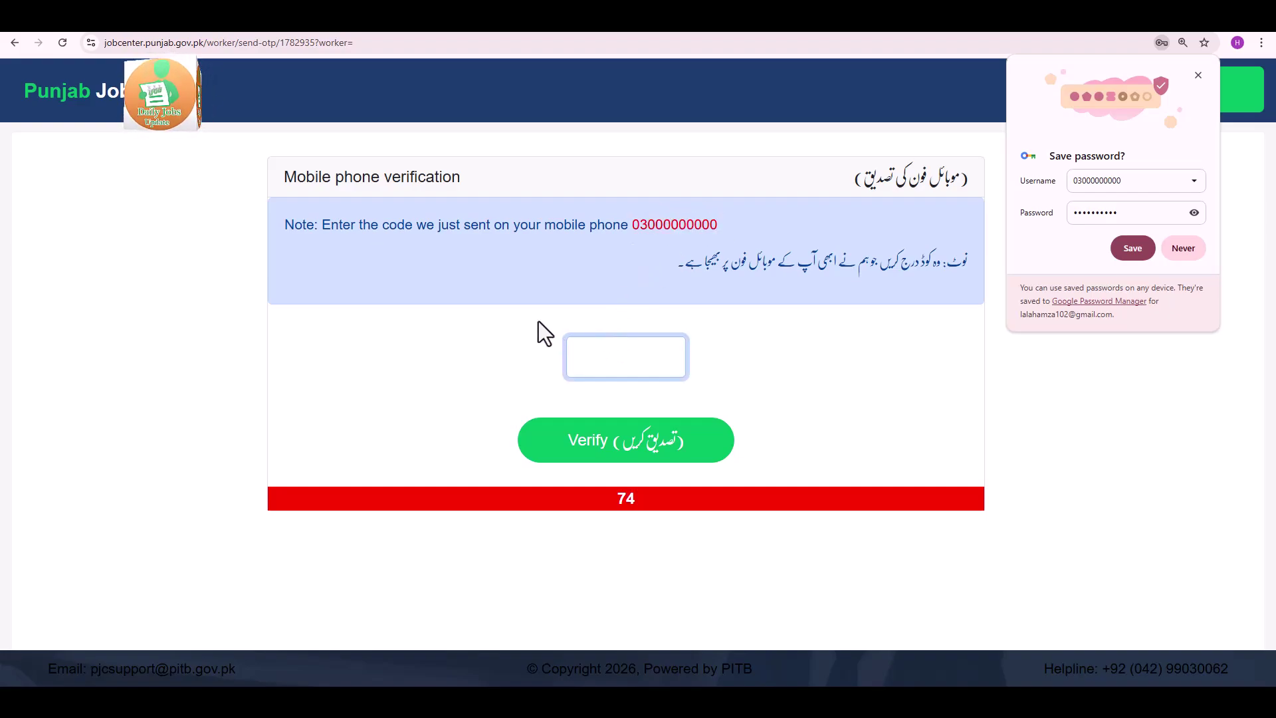
click(1173, 246)
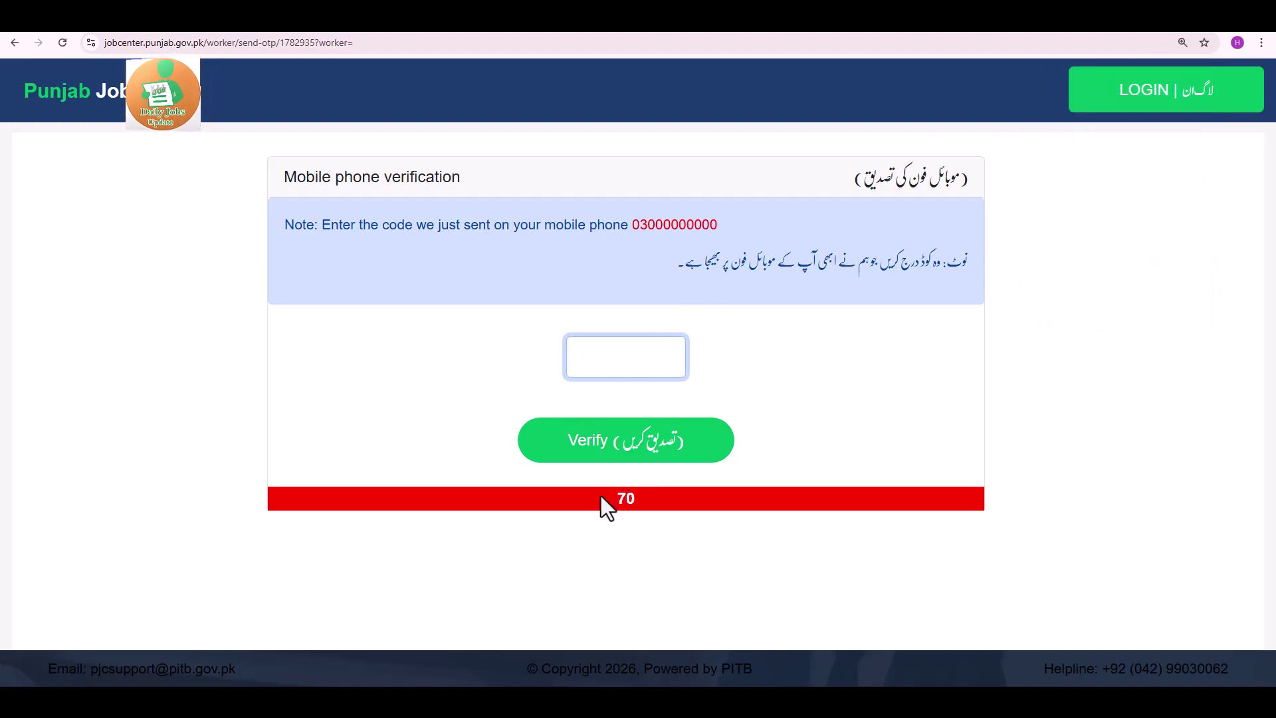
Step: Enter the mobile verification code and submit it for verification
click(605, 357)
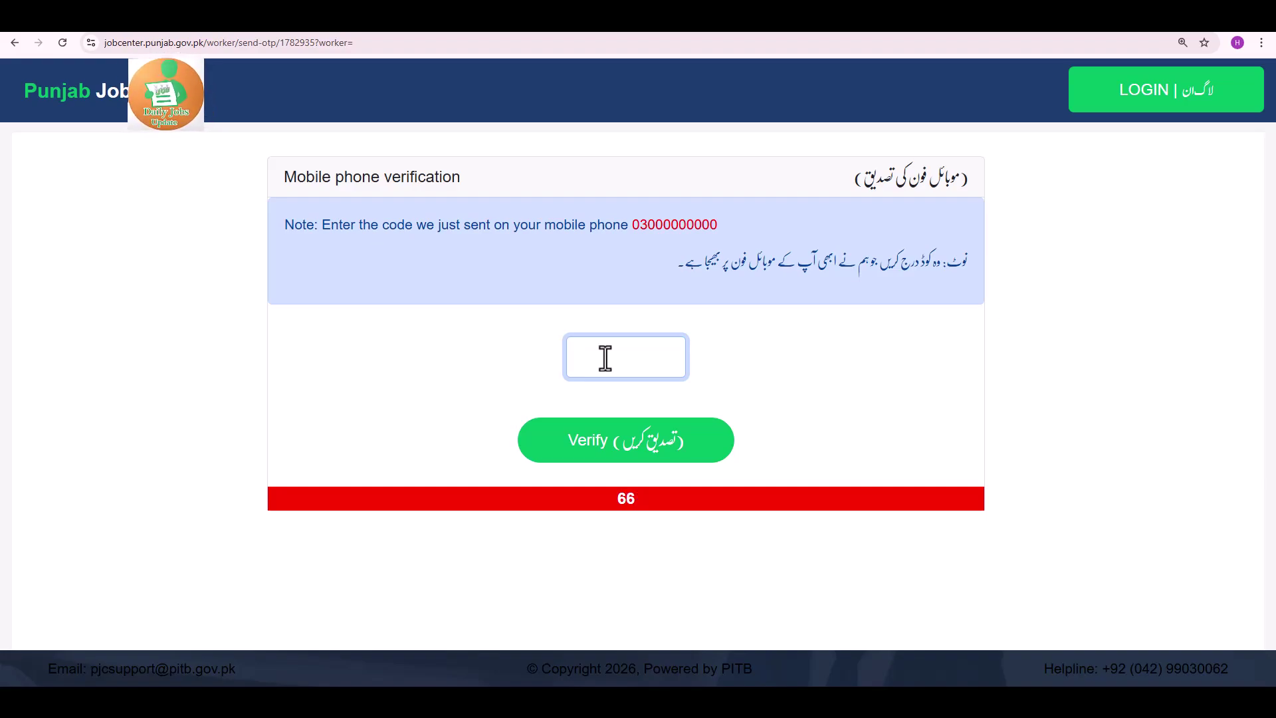
click(624, 455)
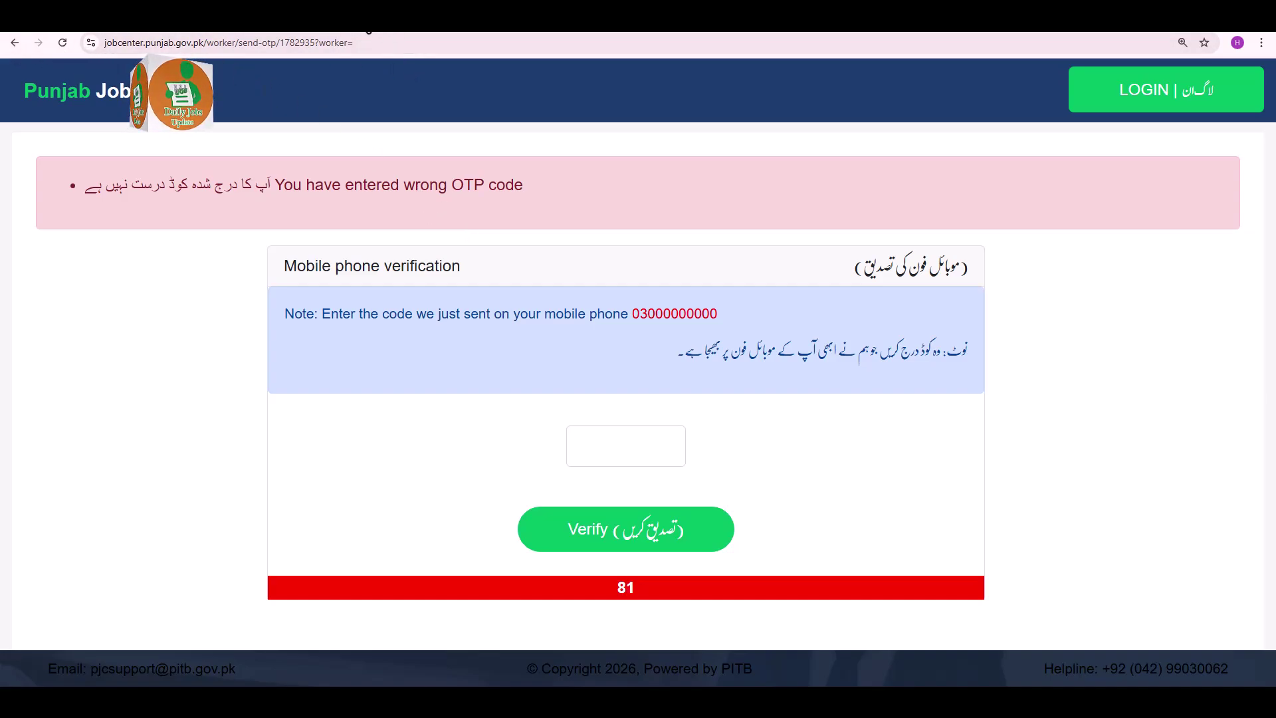
click(364, 29)
Step: Search for punjab job center, close the Disclaimer, and go to the login page
text(pui)
key(BackSpace)
key(Down)
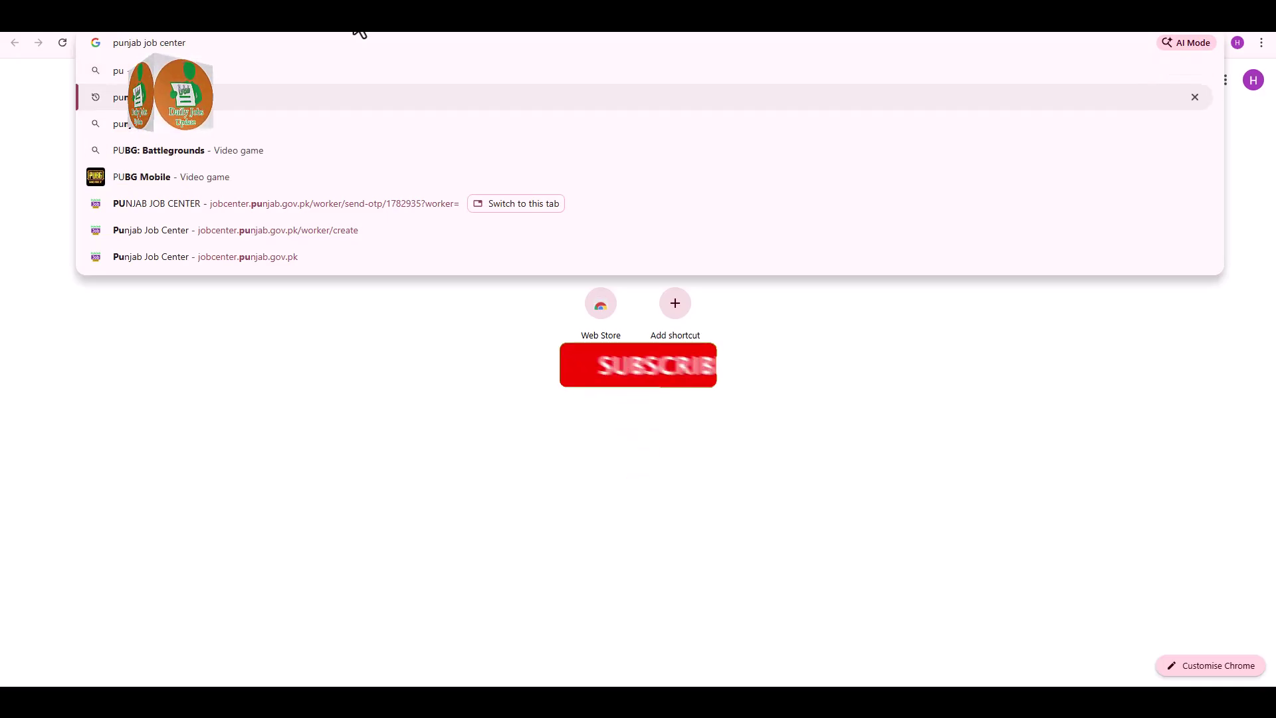
key(Return)
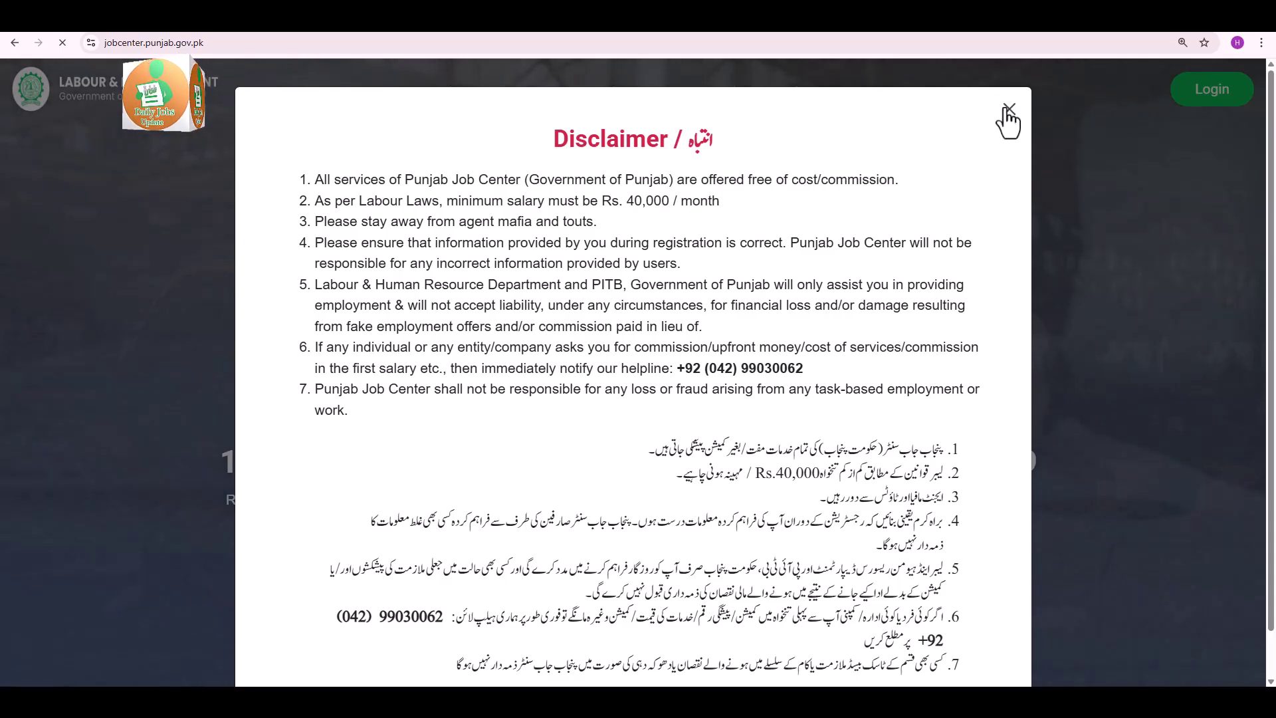
click(1007, 110)
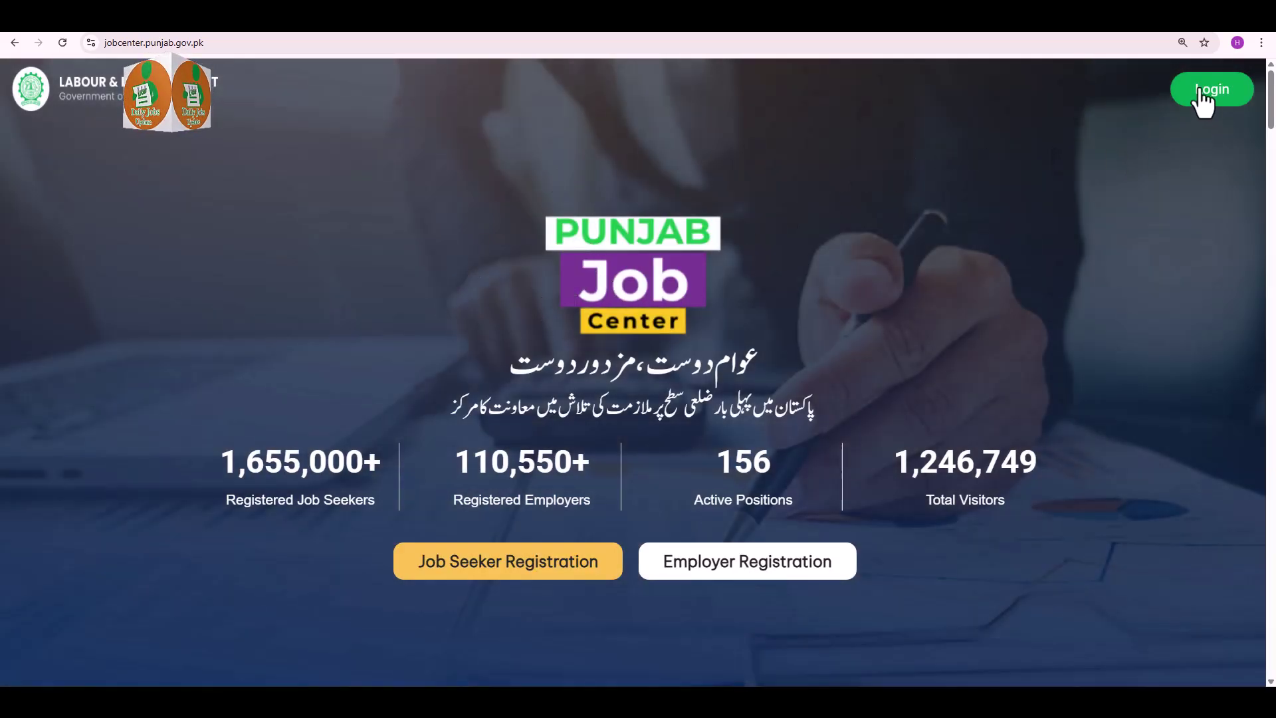
click(1208, 95)
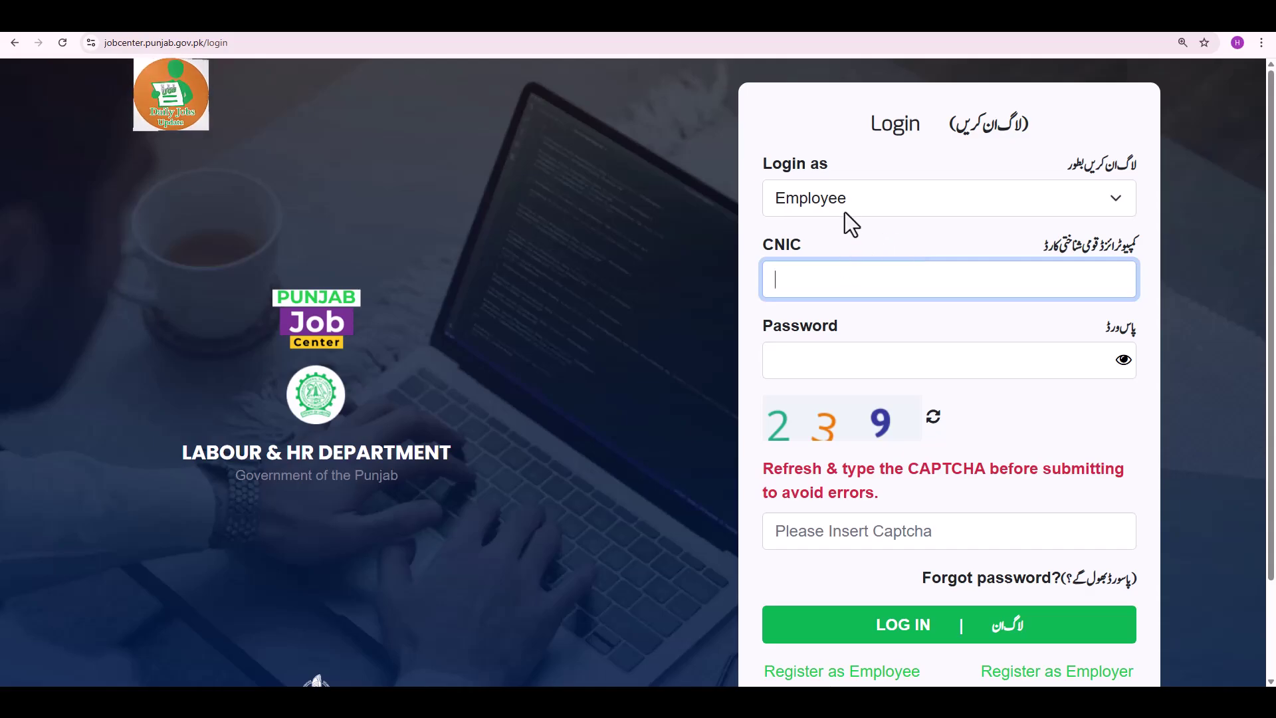
Step: Keep Employee as the login role and enter the CNIC number
click(844, 198)
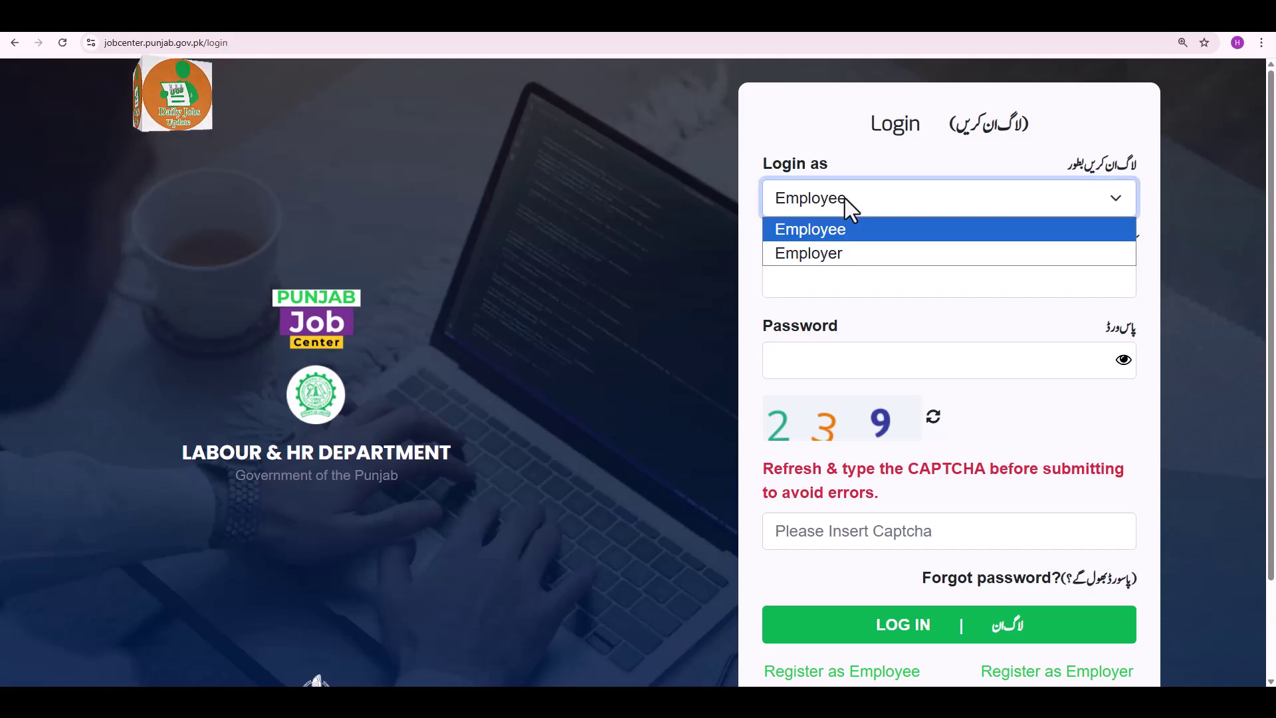
click(829, 238)
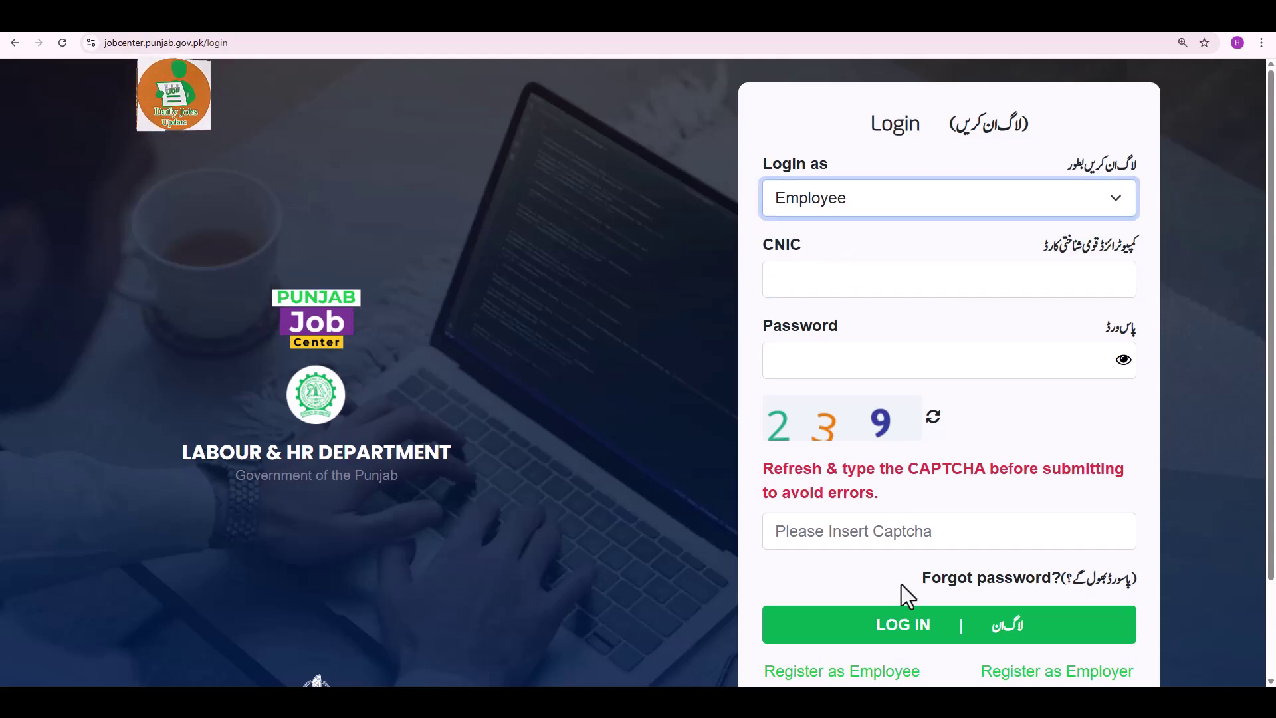
scroll(901, 574, down, 3)
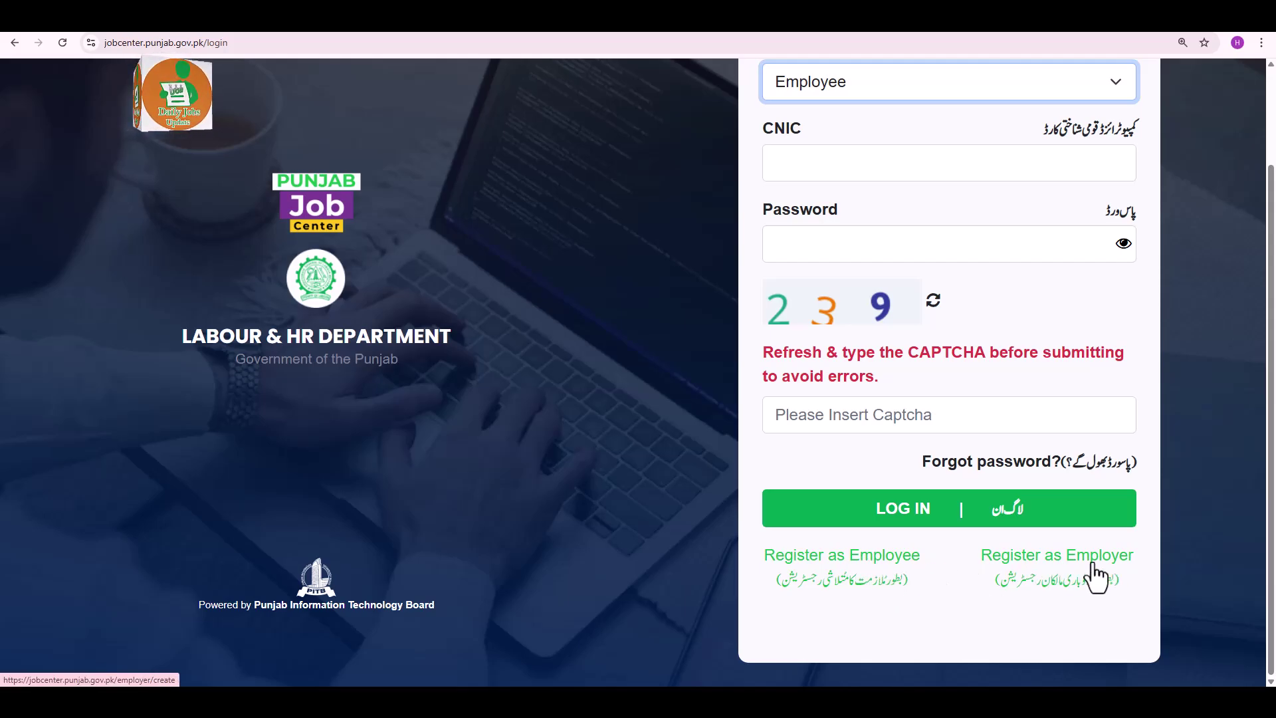
scroll(1065, 578, up, 3)
click(872, 278)
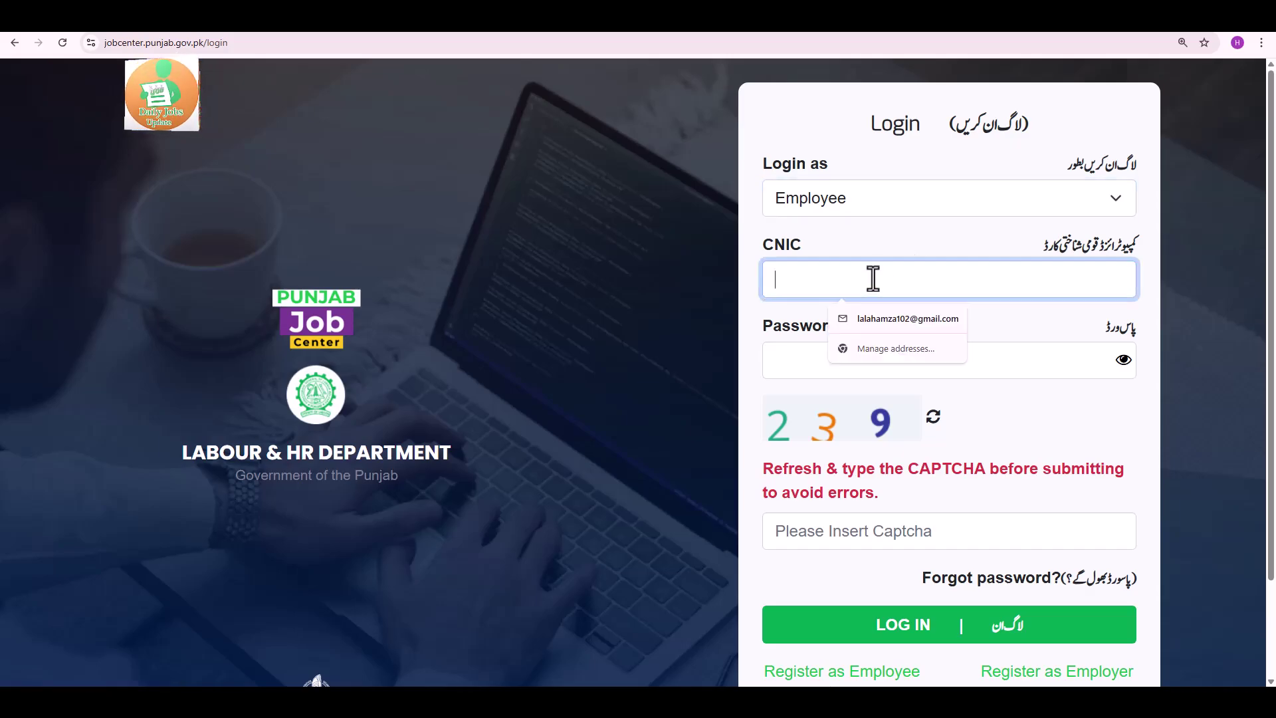
click(801, 357)
click(807, 278)
text(312)
click(807, 279)
text(02000000001)
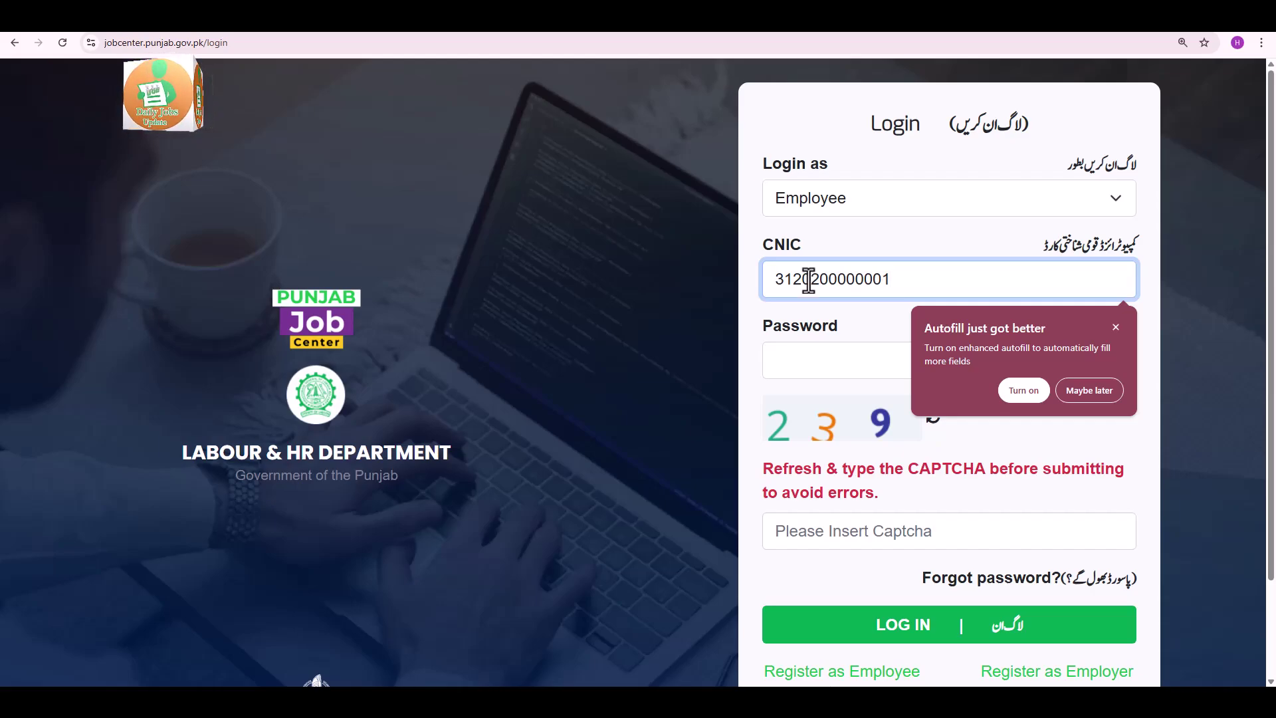
Step: Fill in the password and CAPTCHA 239, then log in
click(796, 347)
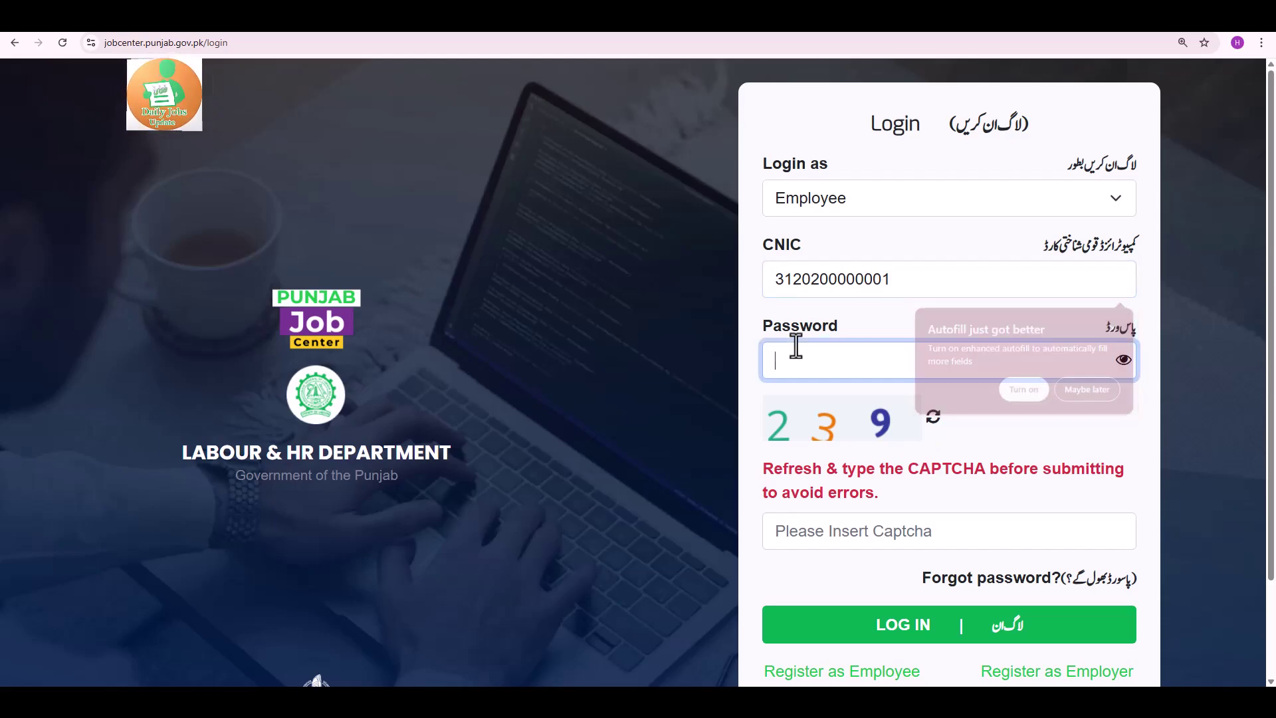
text(1)
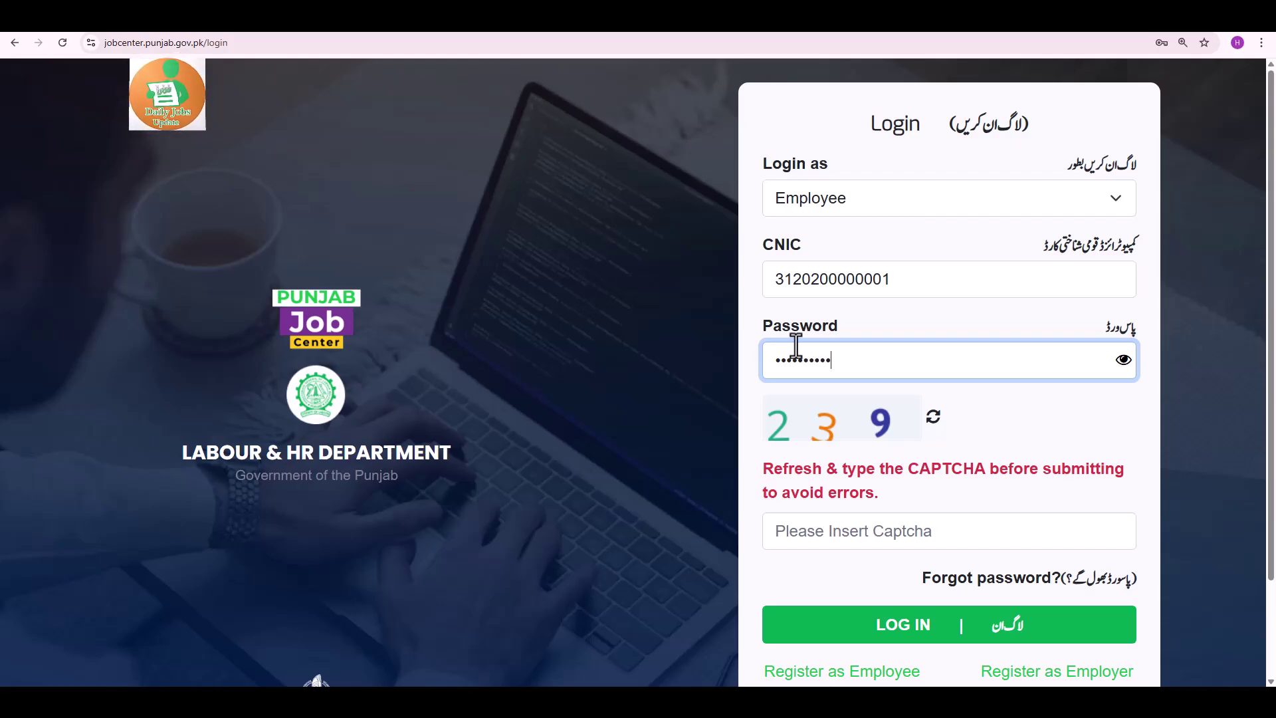
click(843, 532)
text(239)
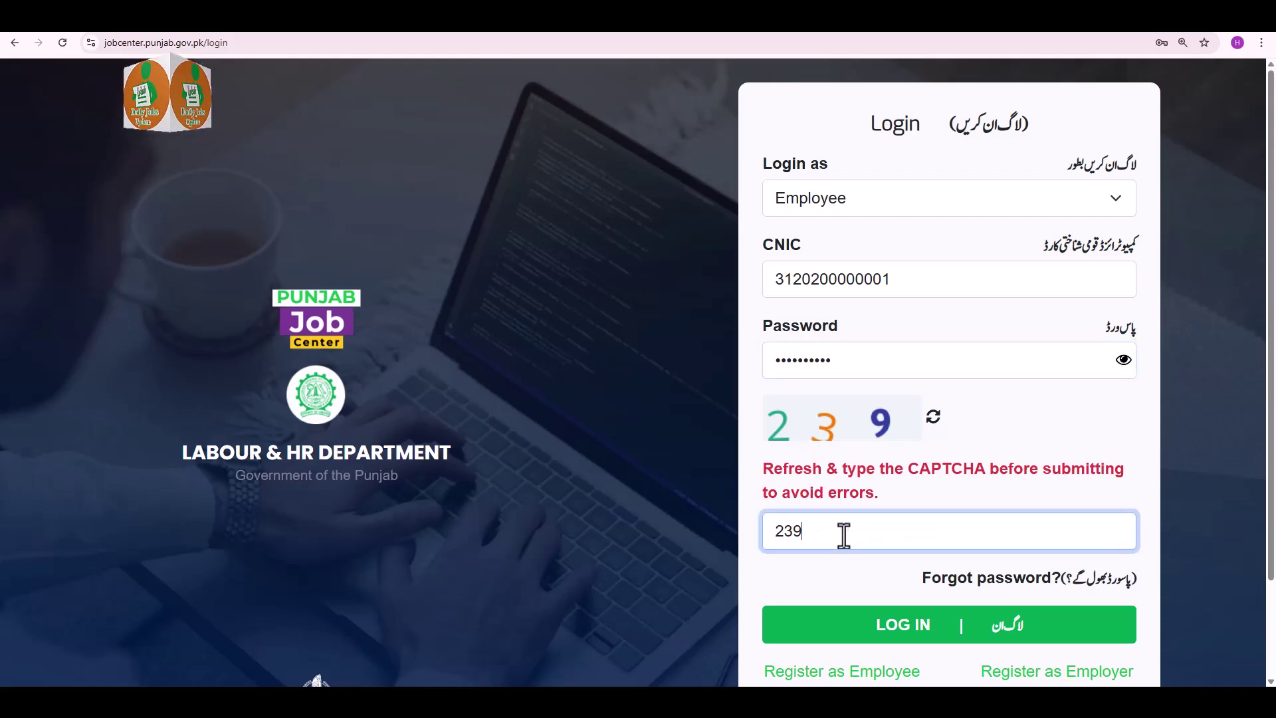
click(919, 627)
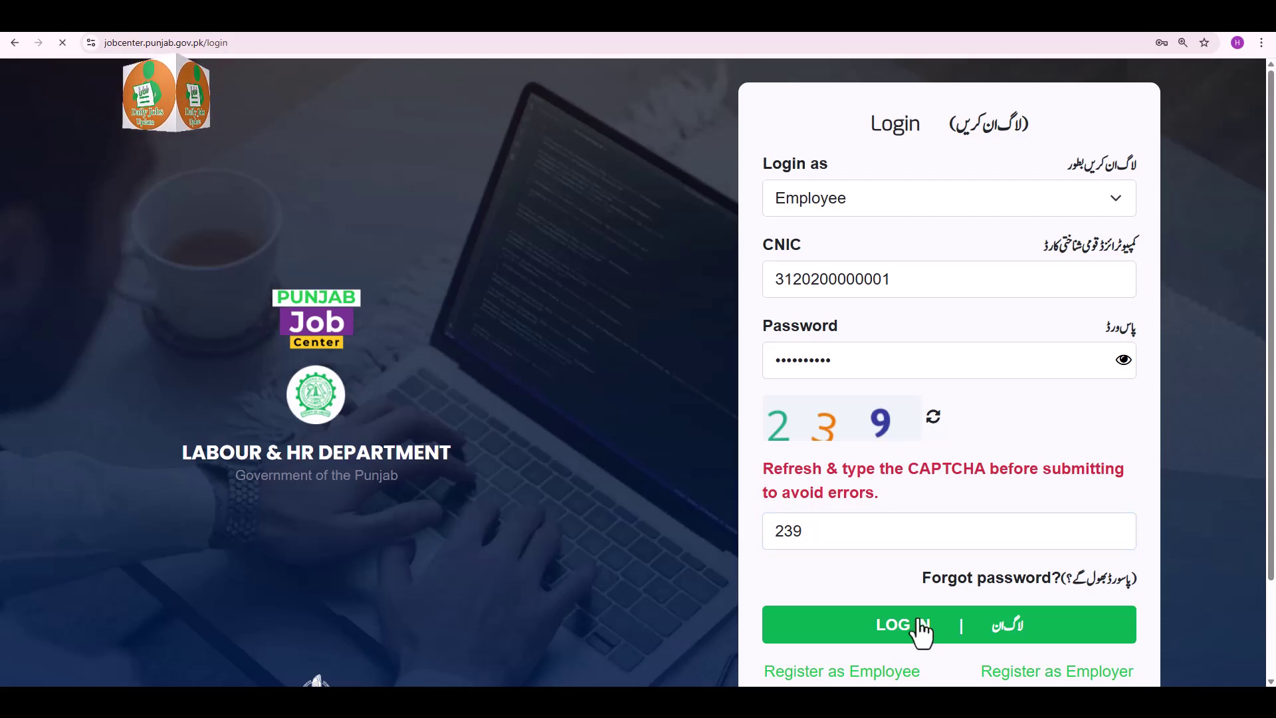
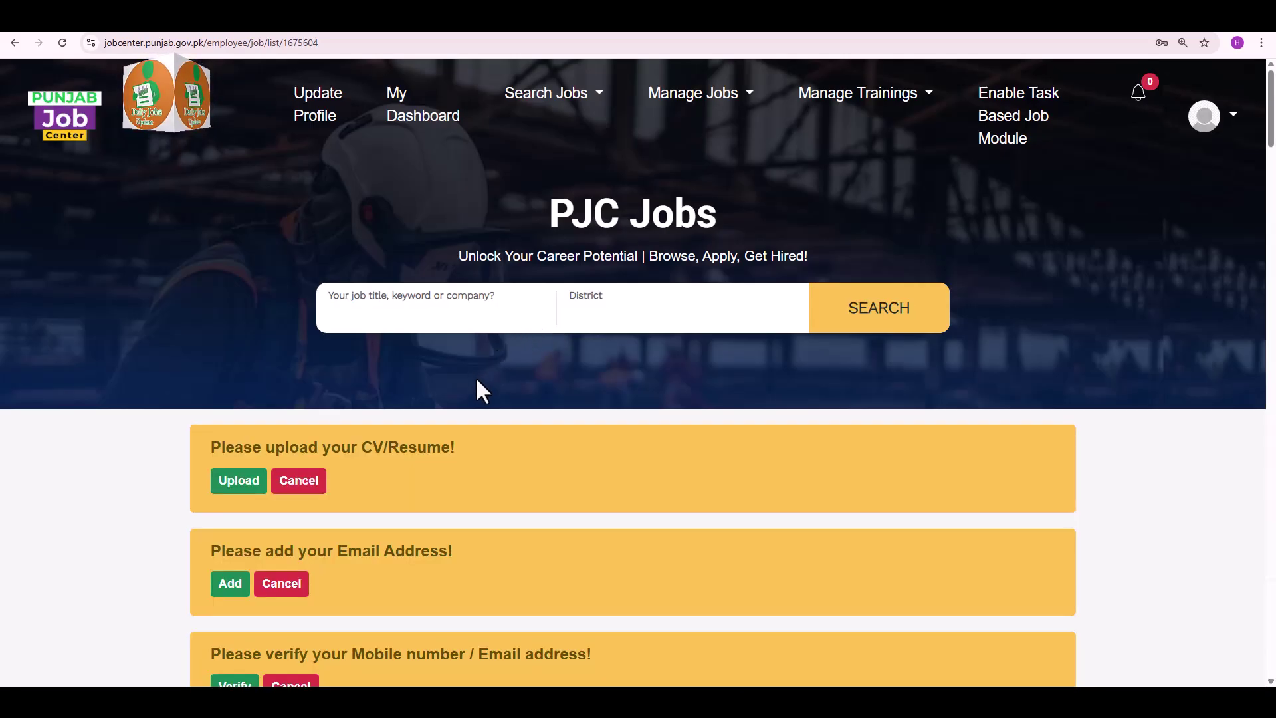
Step: Scroll down the page and highlight the mobile/email verification reminder text
scroll(481, 391, down, 1)
scroll(477, 381, down, 1)
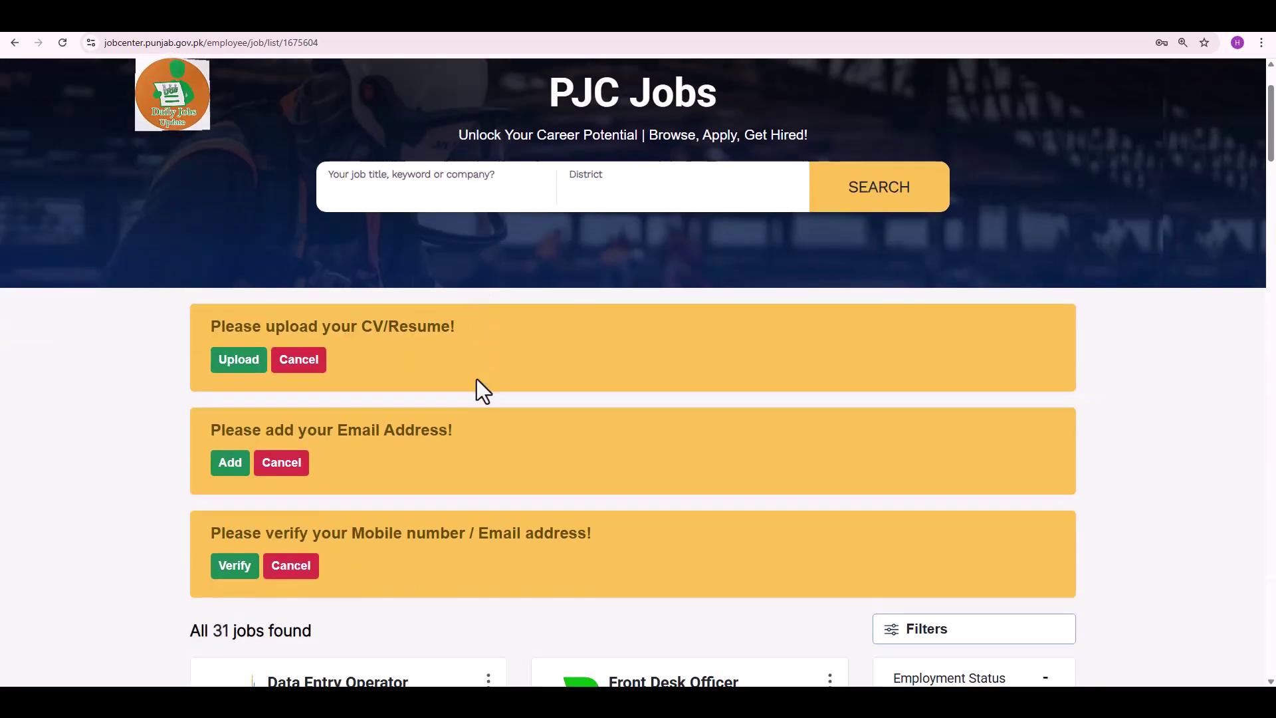
scroll(612, 327, down, 2)
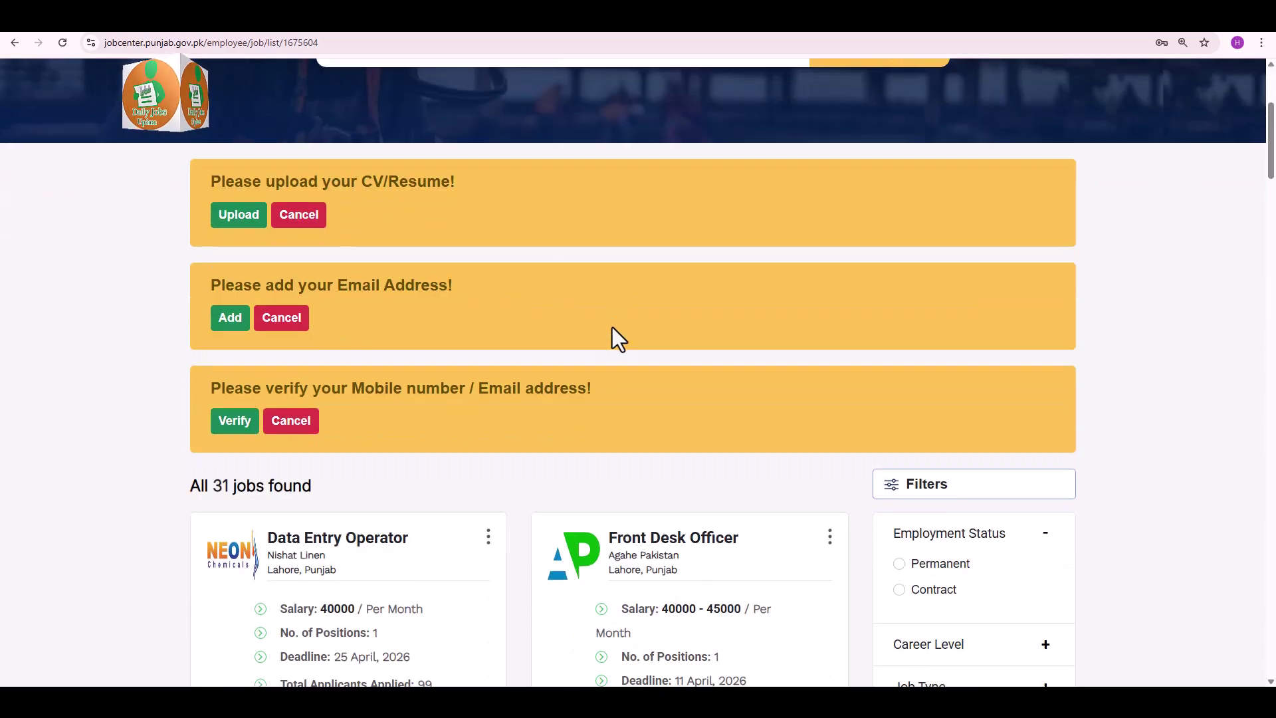
scroll(621, 322, up, 4)
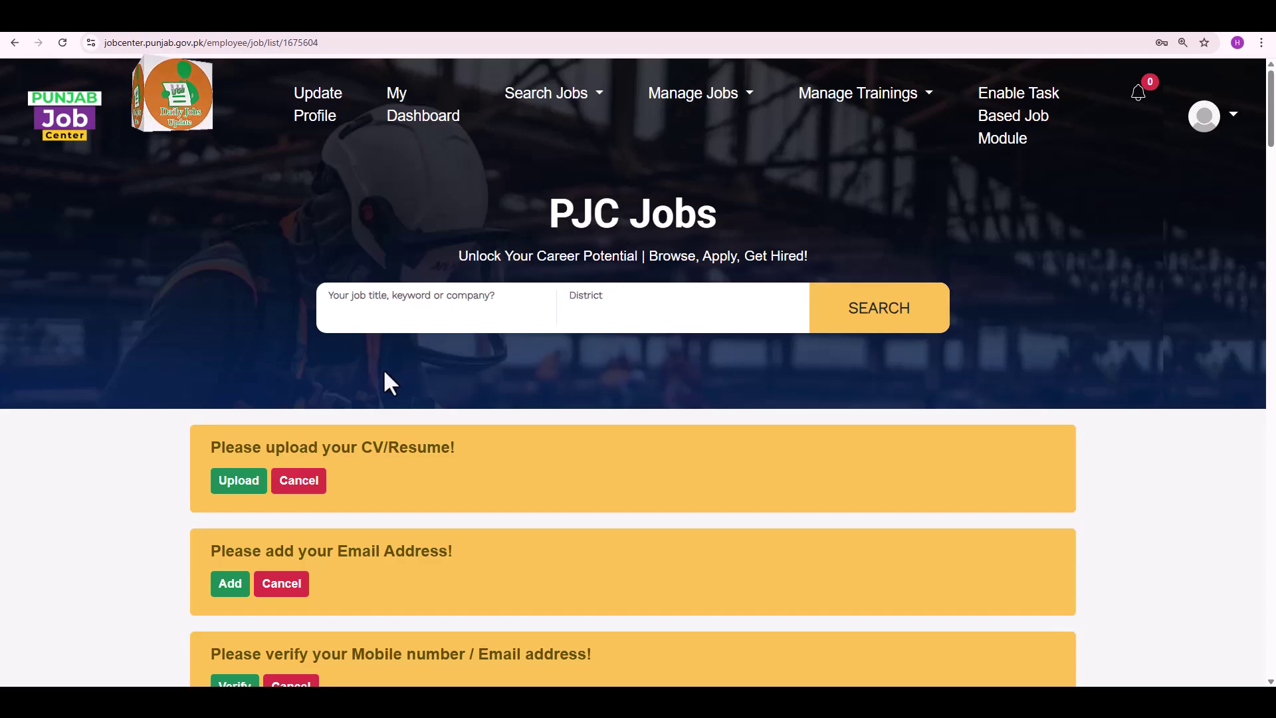
scroll(389, 382, down, 2)
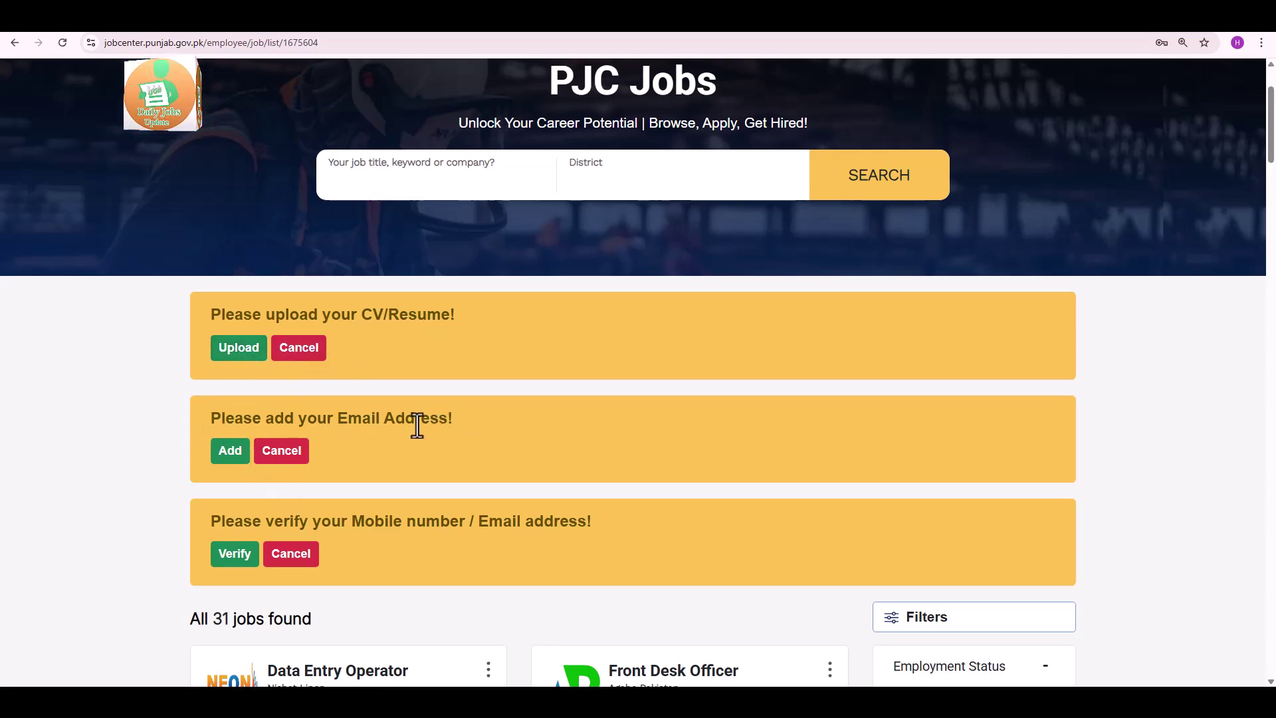
scroll(364, 427, down, 2)
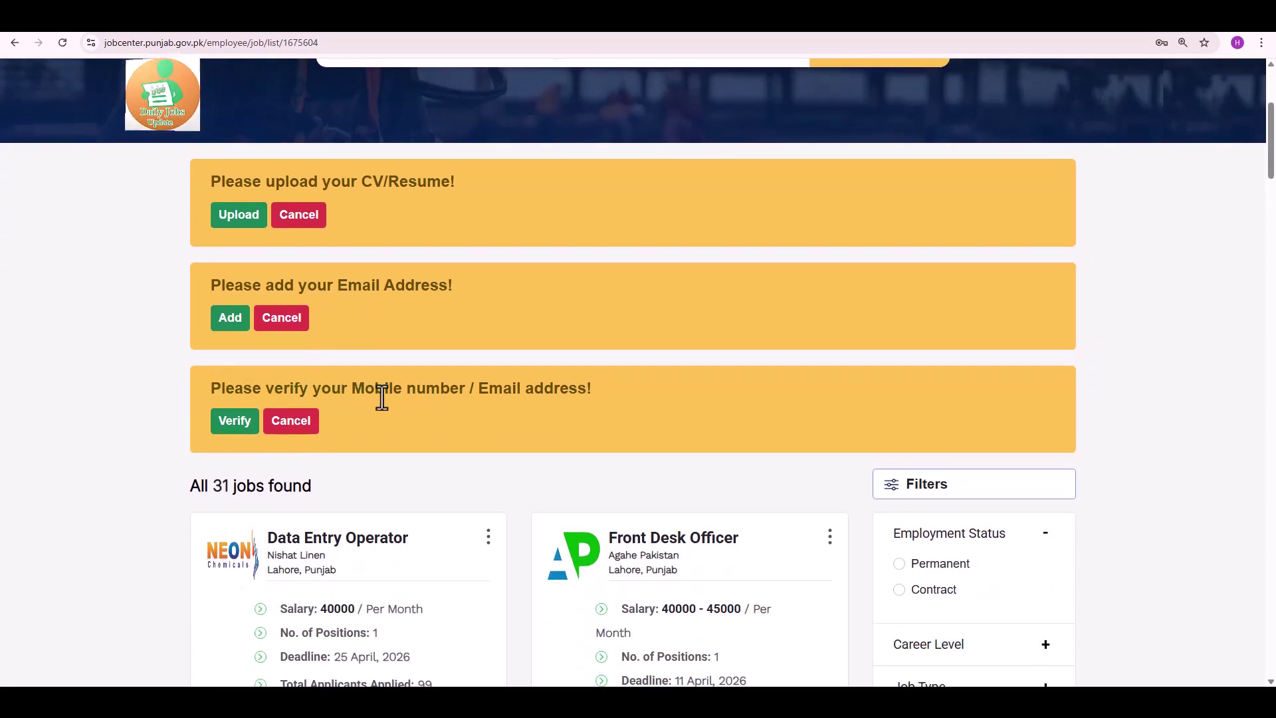
drag(591, 390, 219, 385)
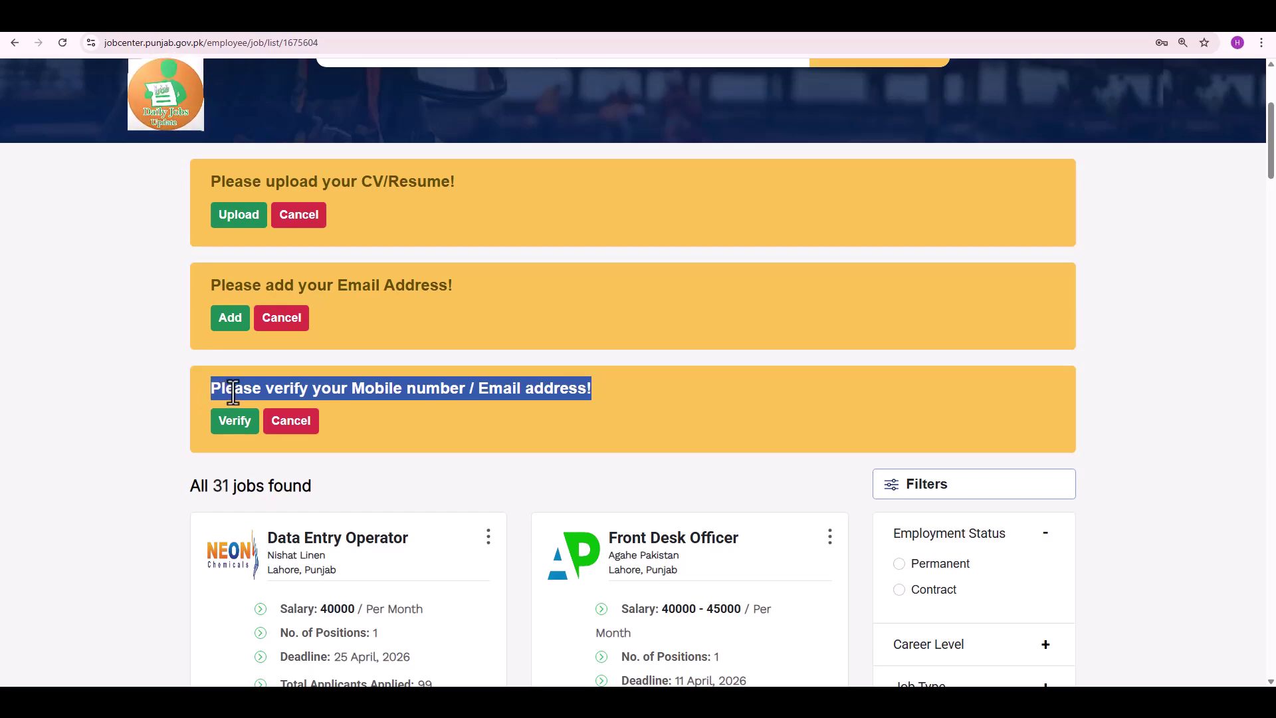
click(233, 392)
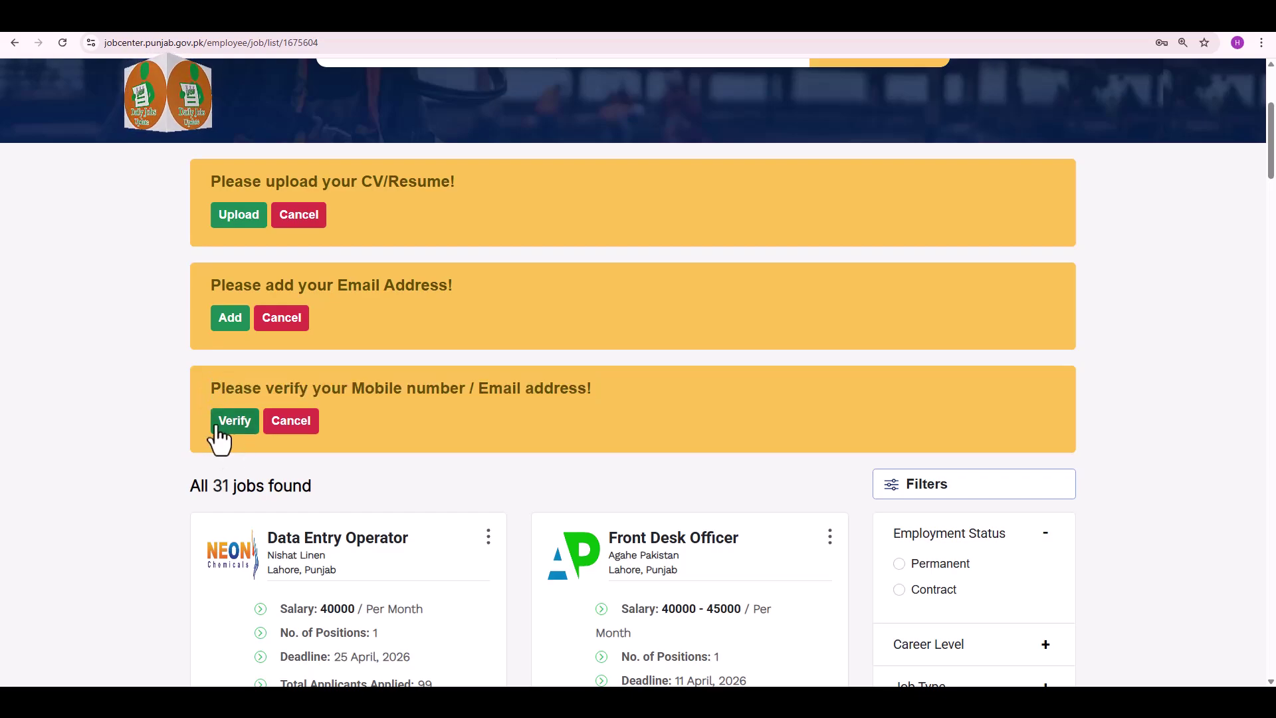
Step: Select the verification reminder line, the word Please, and the CV upload reminder line
triple_click(233, 392)
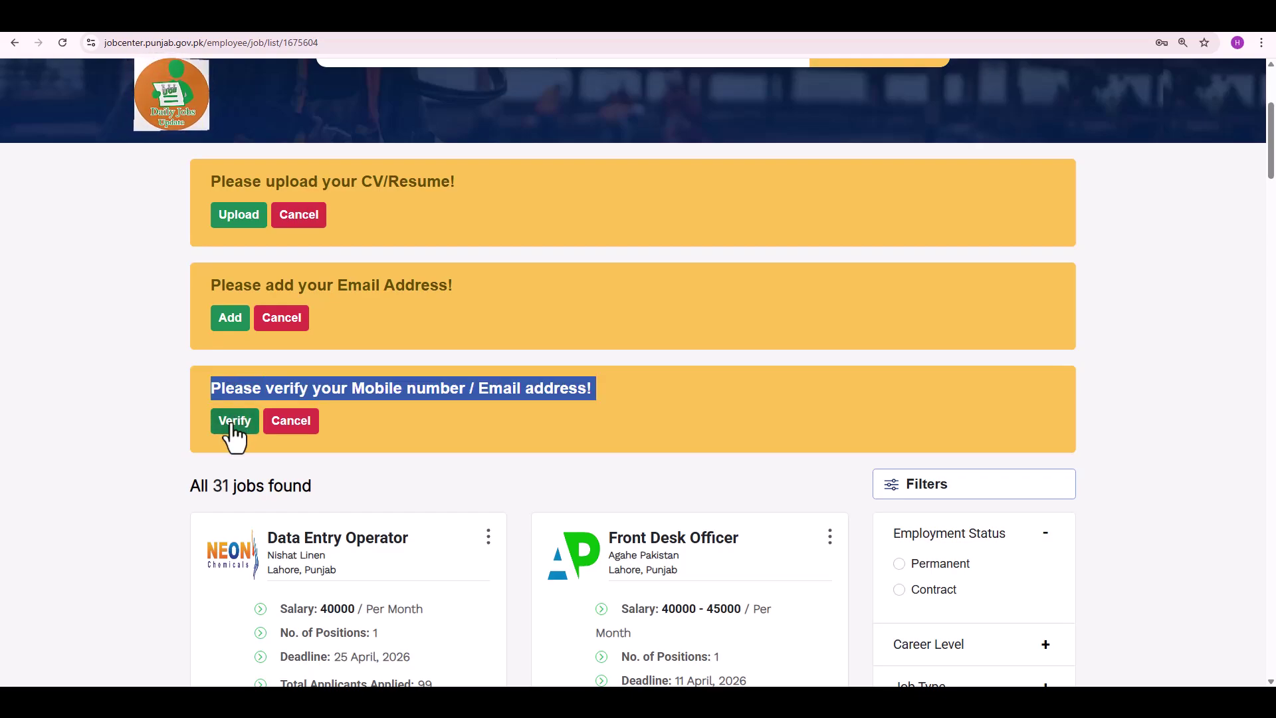
click(232, 293)
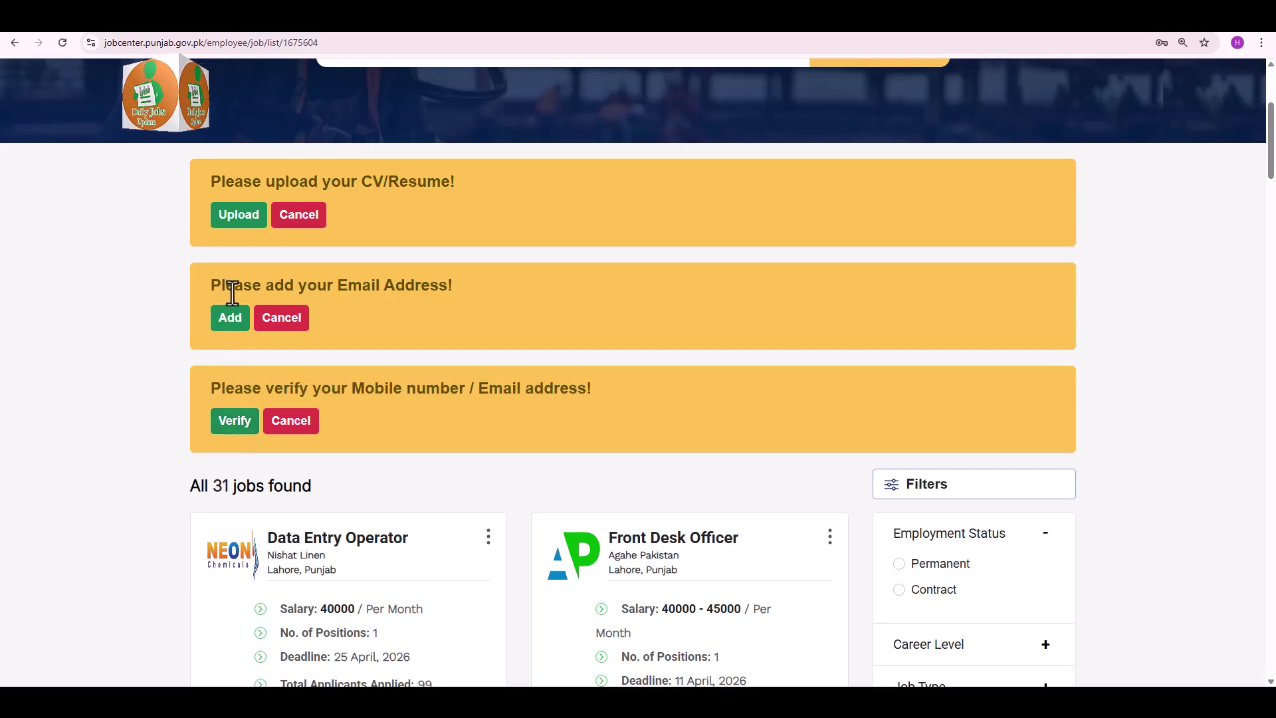
double_click(231, 293)
scroll(230, 290, up, 3)
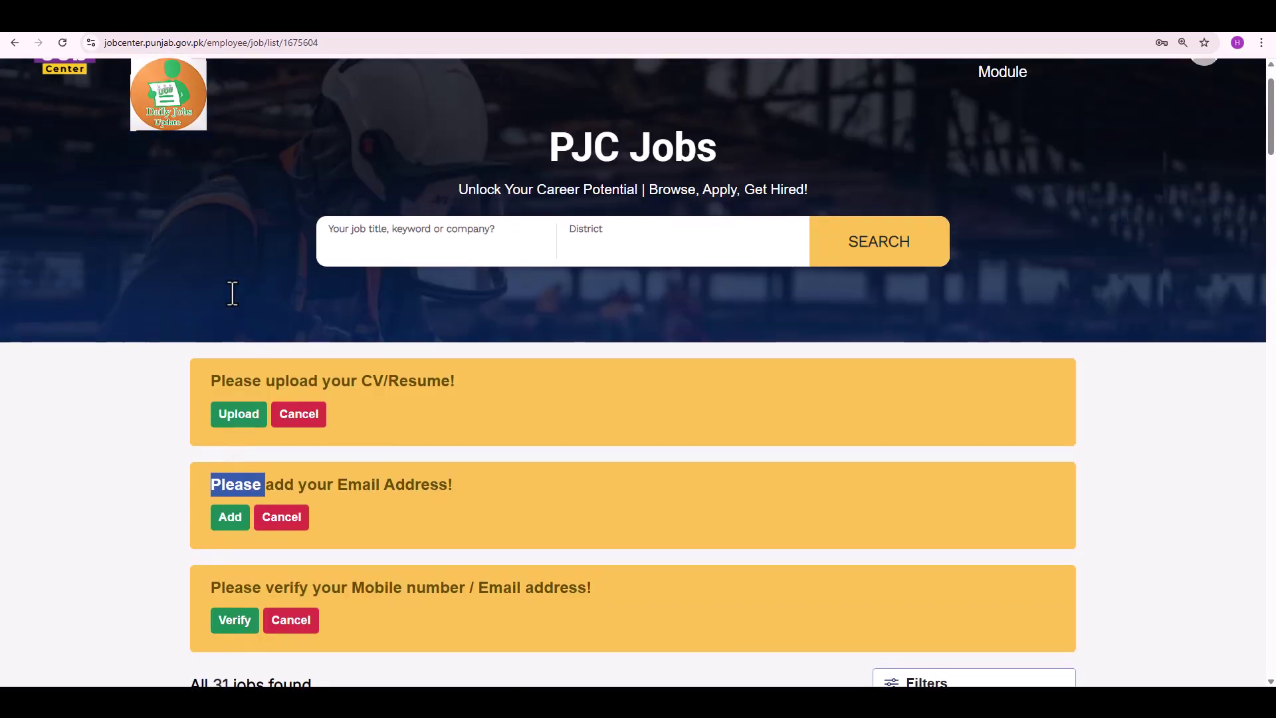
double_click(275, 382)
triple_click(275, 382)
scroll(276, 383, up, 1)
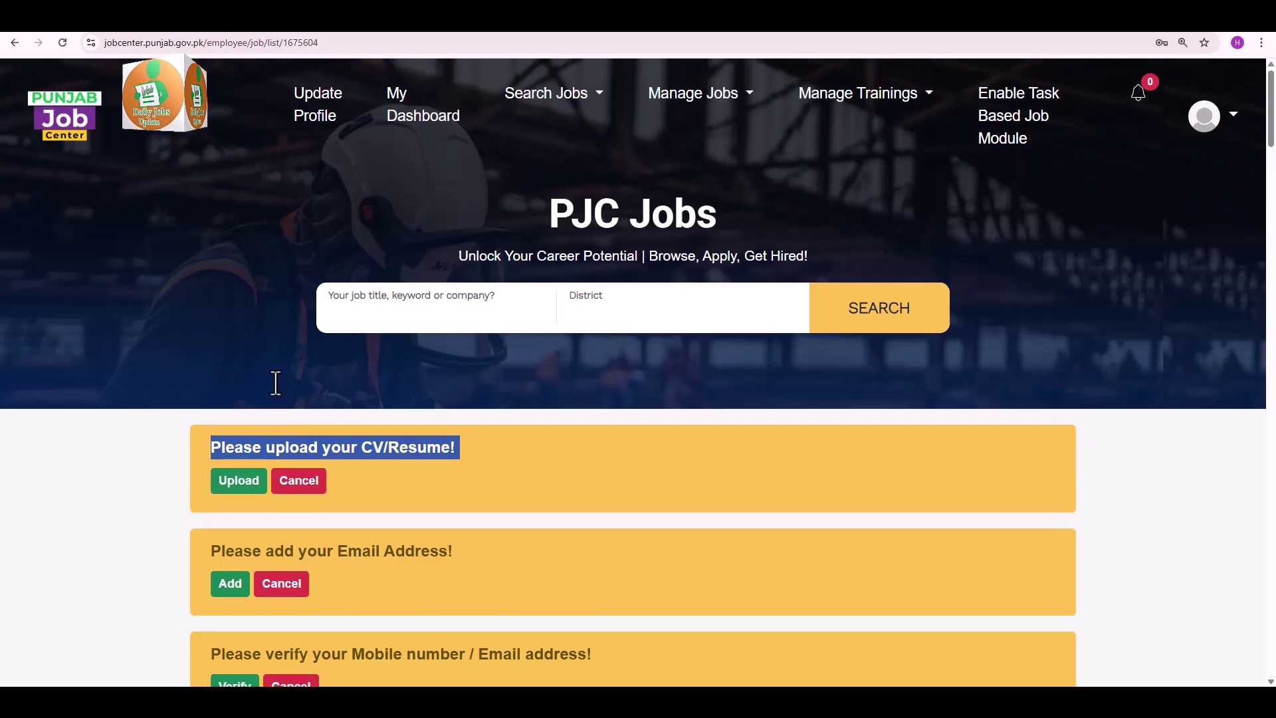
Step: Scroll through the job listings and back up to the filters
scroll(277, 381, down, 5)
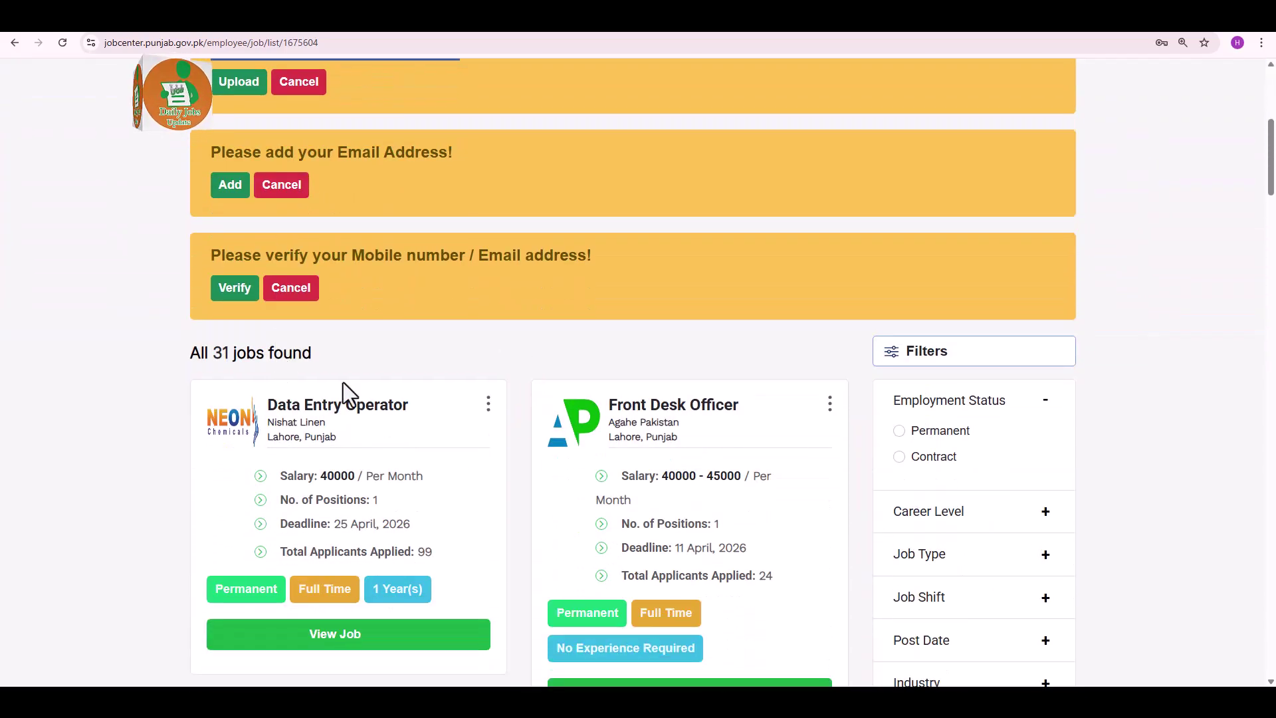
scroll(473, 426, down, 6)
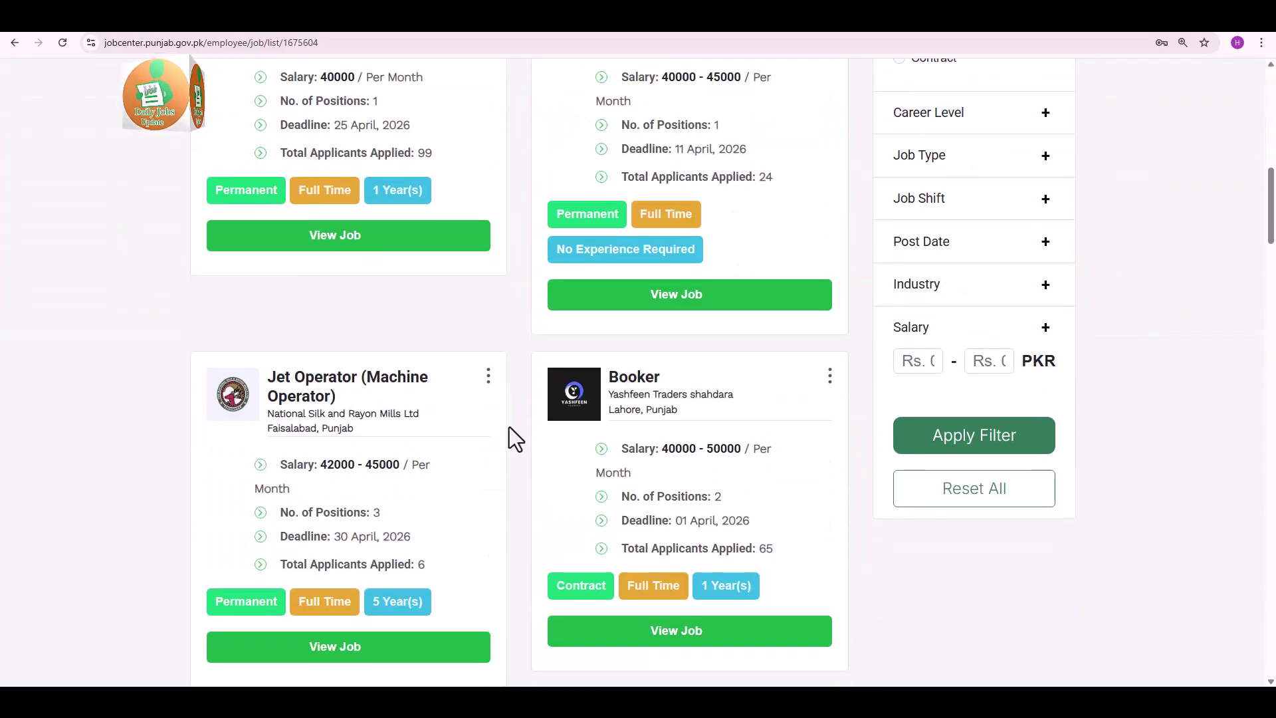
scroll(502, 417, down, 3)
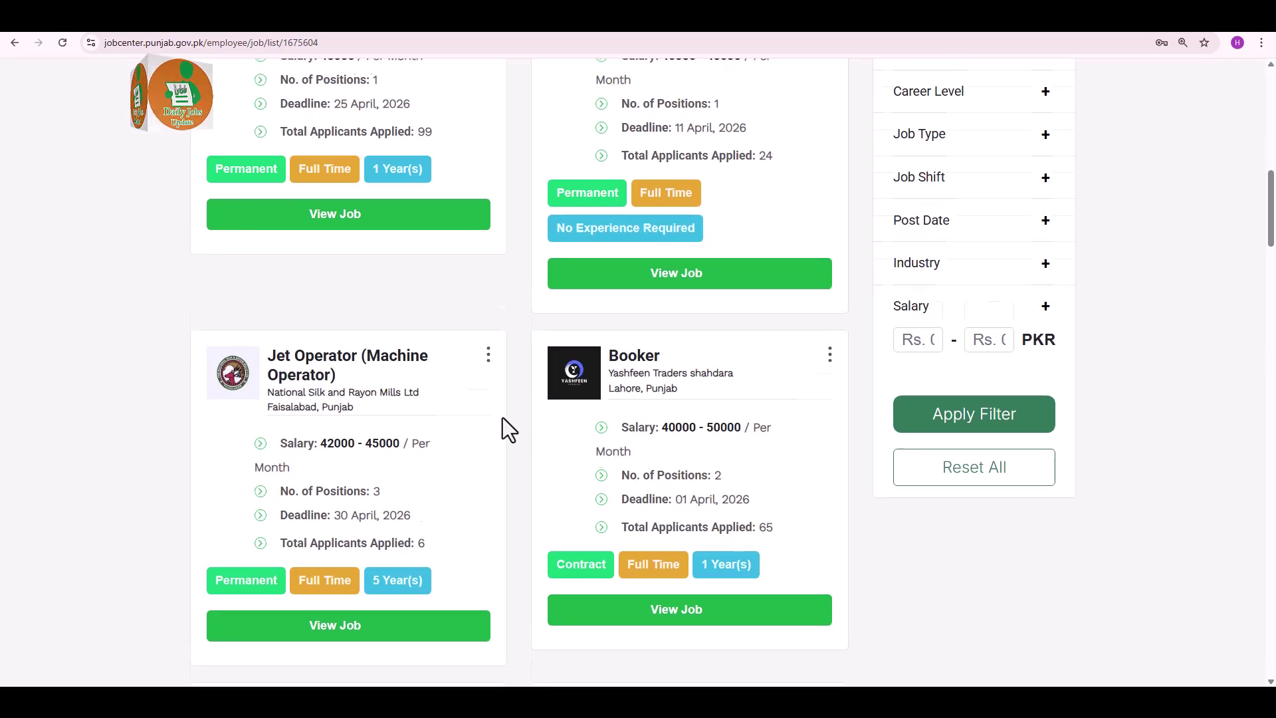
scroll(503, 417, up, 11)
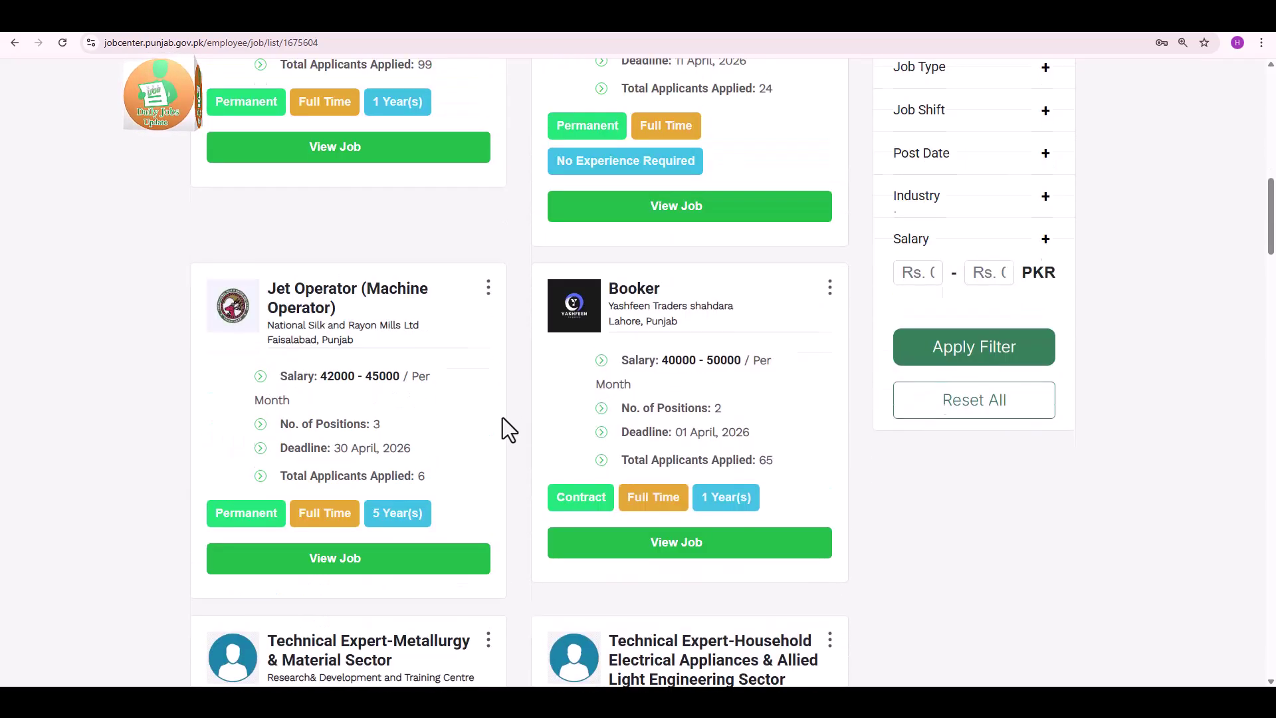
scroll(503, 417, down, 8)
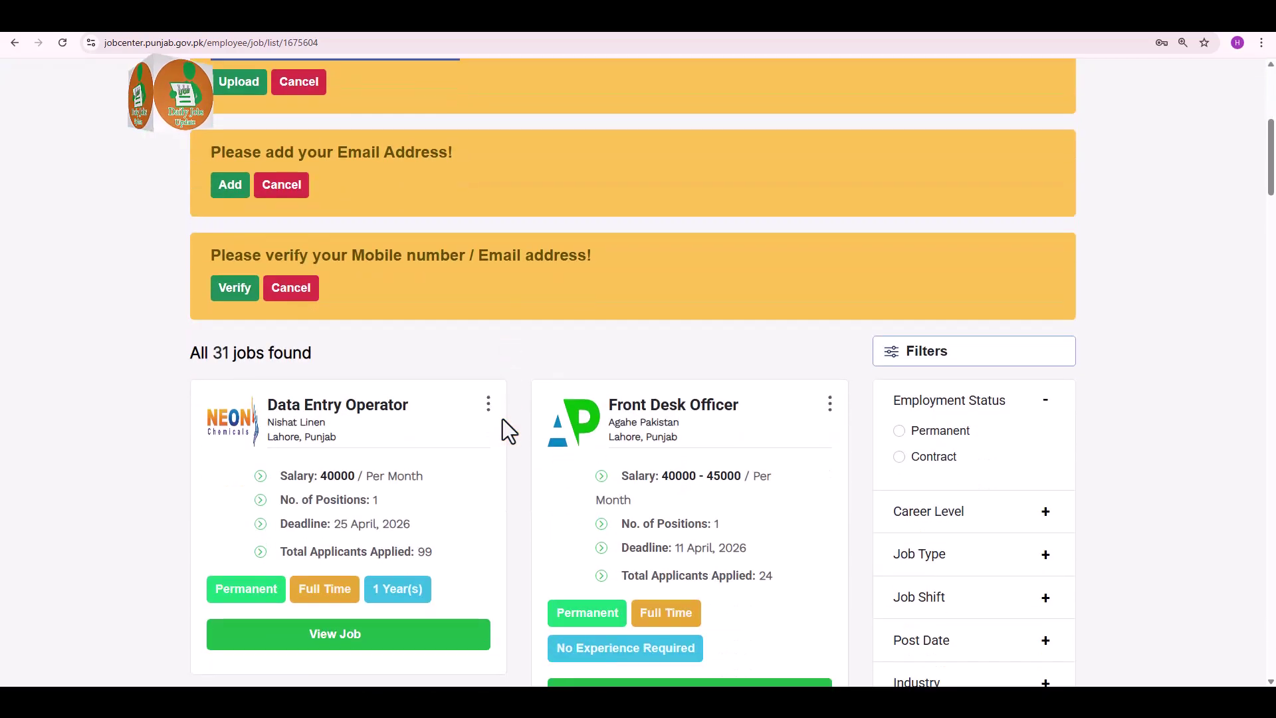
scroll(513, 416, down, 12)
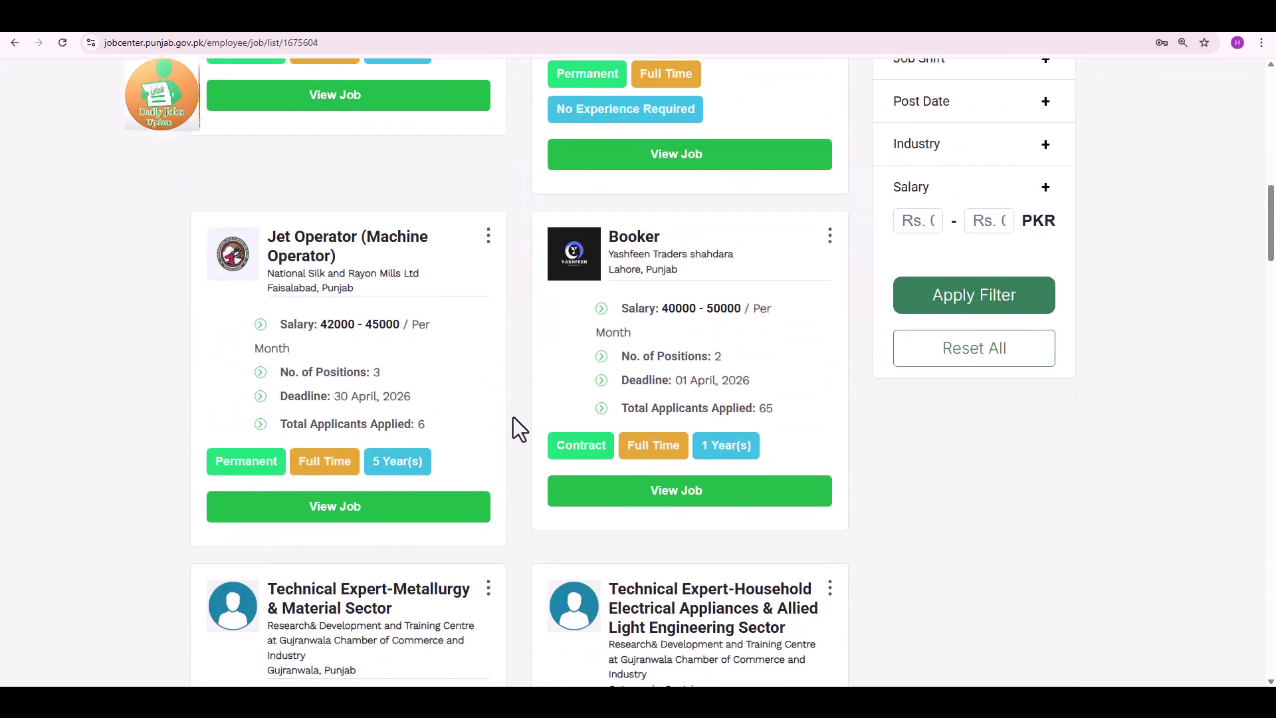
scroll(513, 417, down, 8)
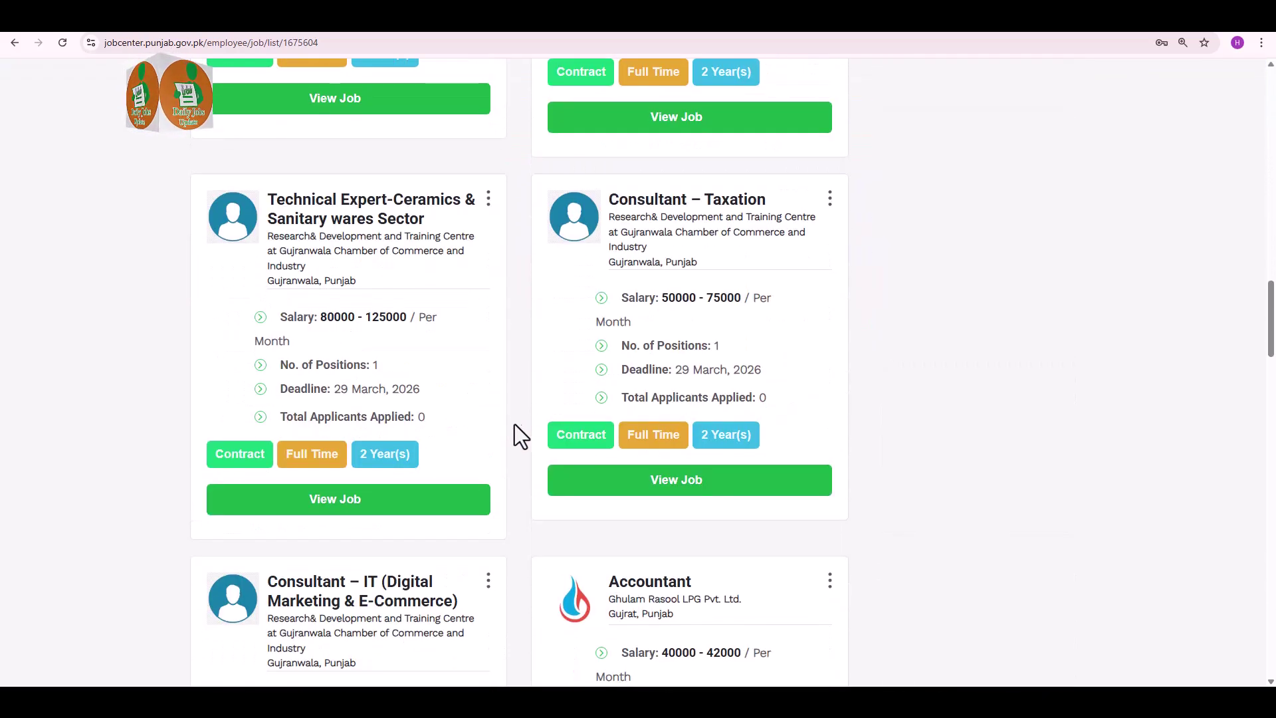
scroll(516, 439, down, 7)
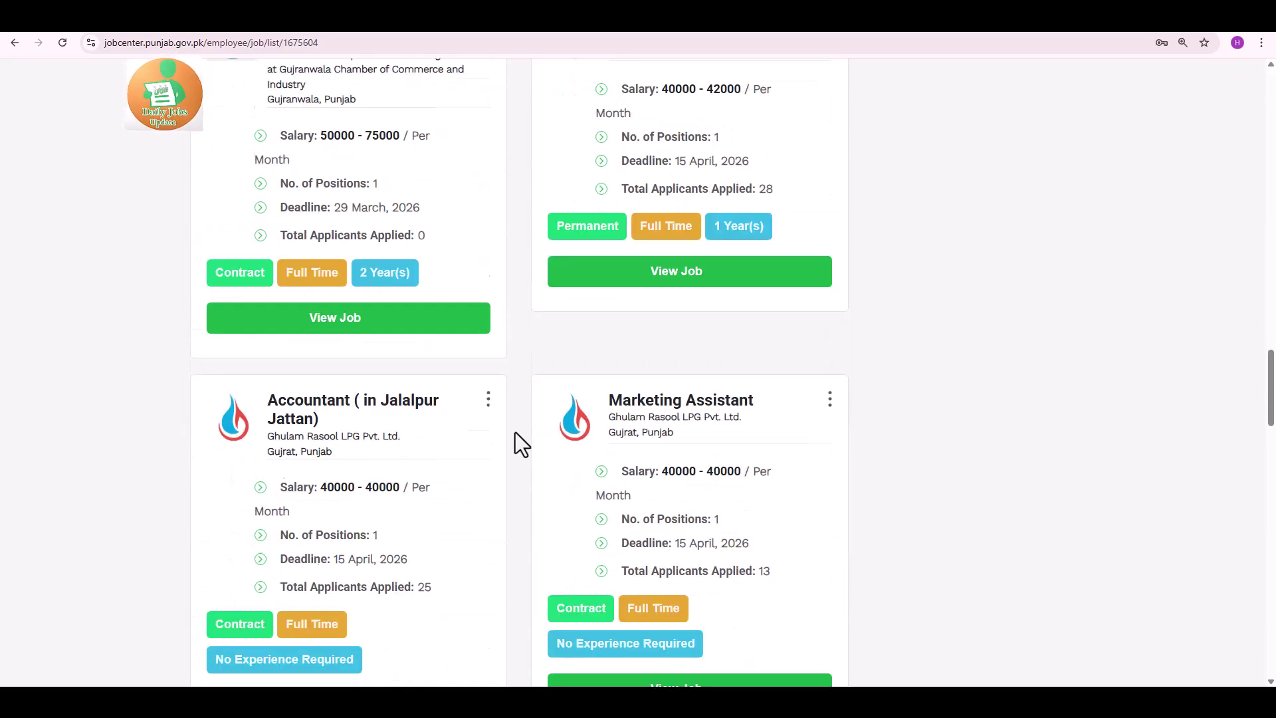
scroll(515, 432, down, 2)
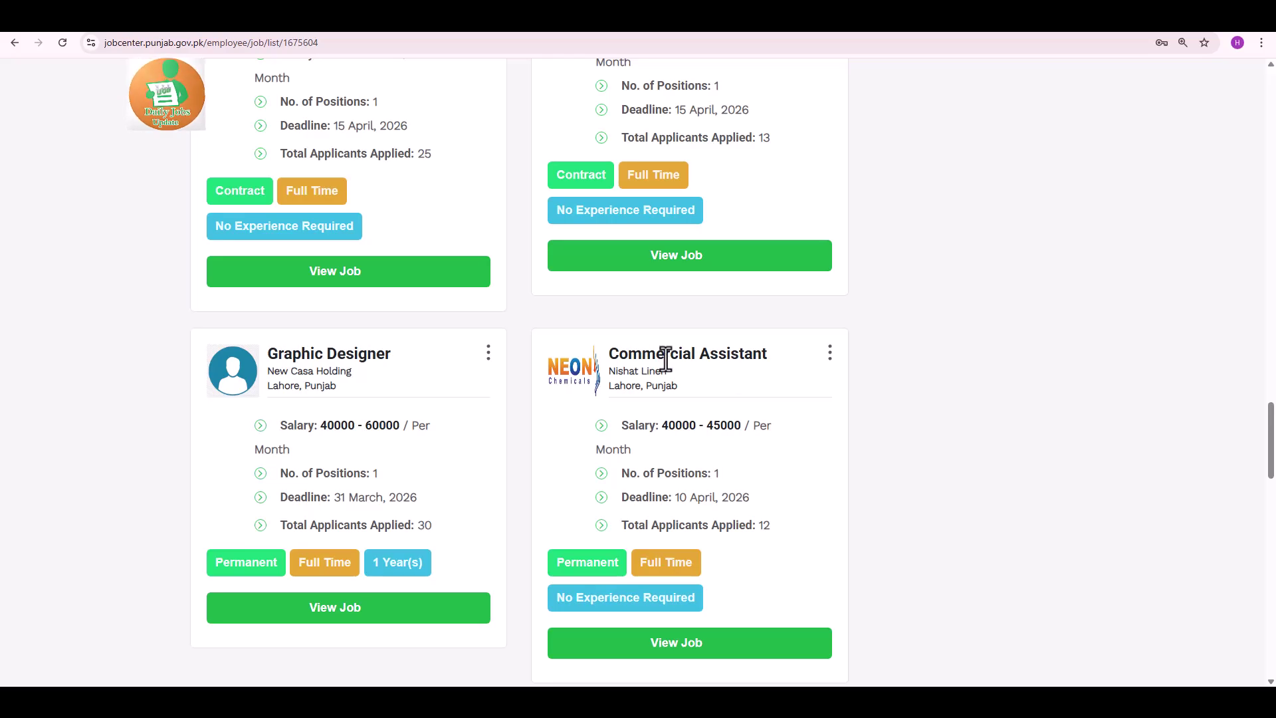
scroll(568, 409, down, 4)
scroll(464, 429, up, 4)
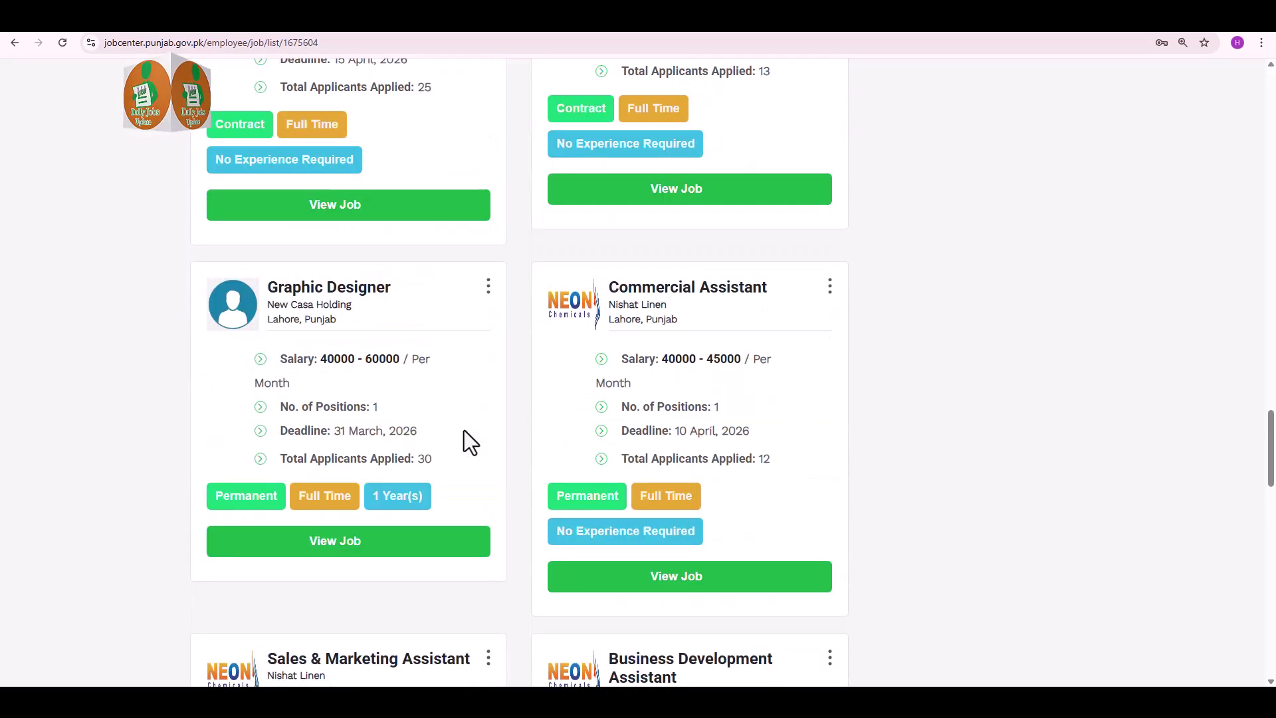
scroll(462, 425, down, 8)
scroll(440, 319, down, 15)
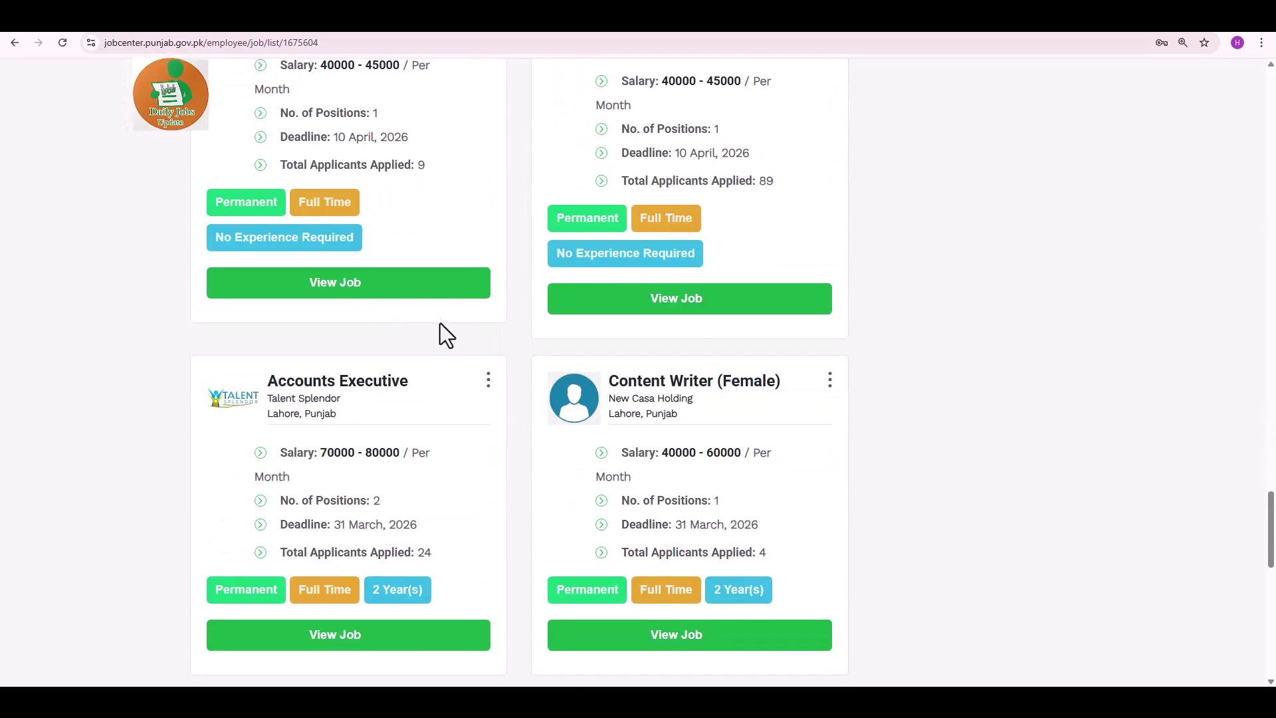
scroll(456, 321, up, 3)
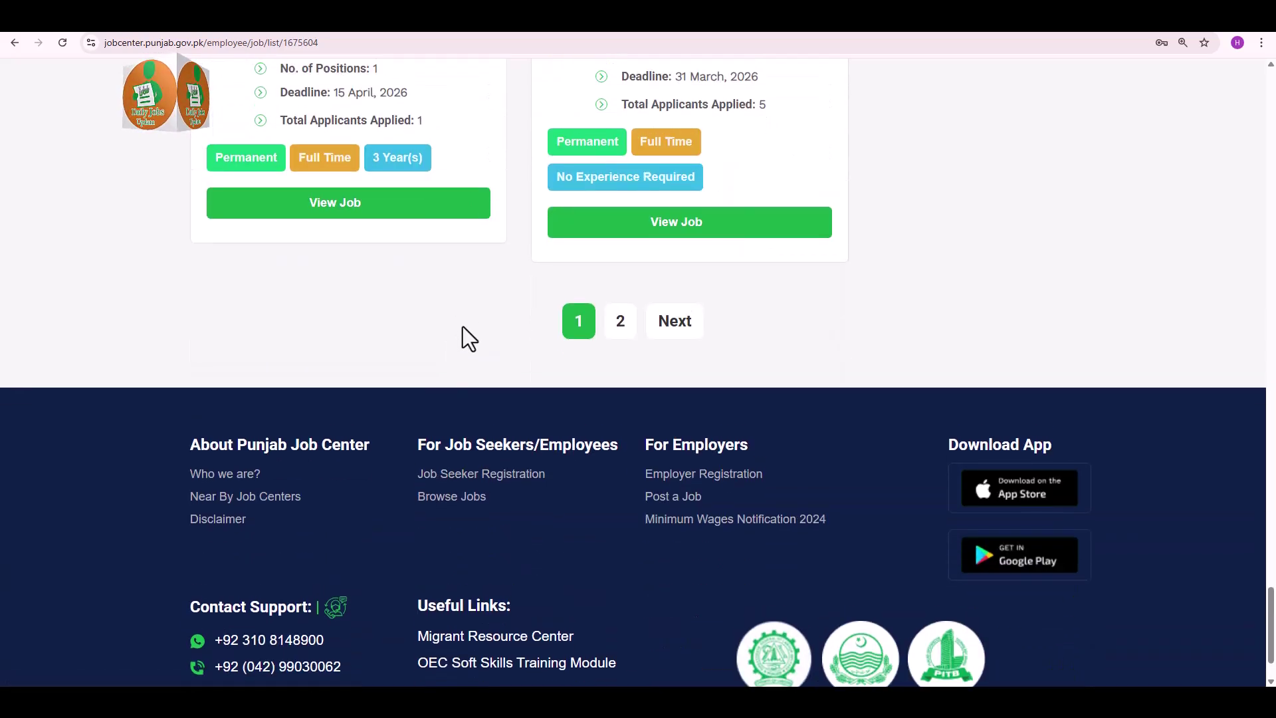
scroll(462, 325, up, 8)
scroll(462, 326, up, 20)
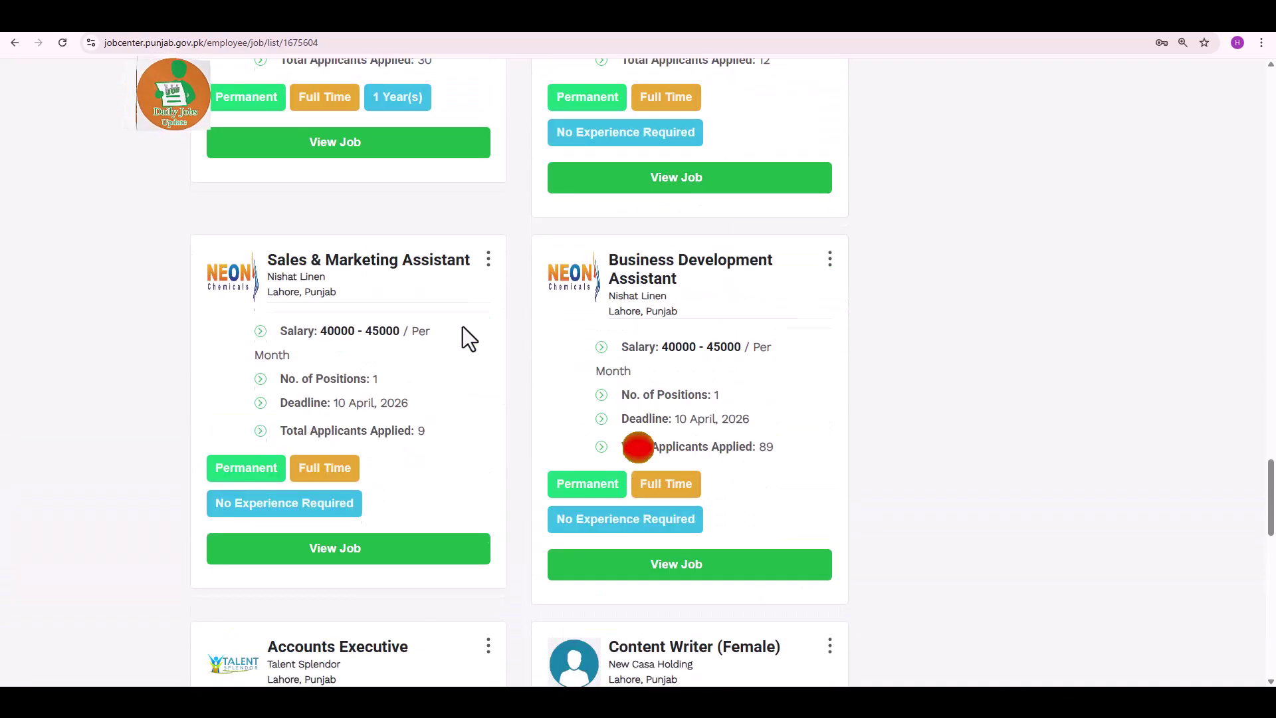
scroll(462, 326, up, 10)
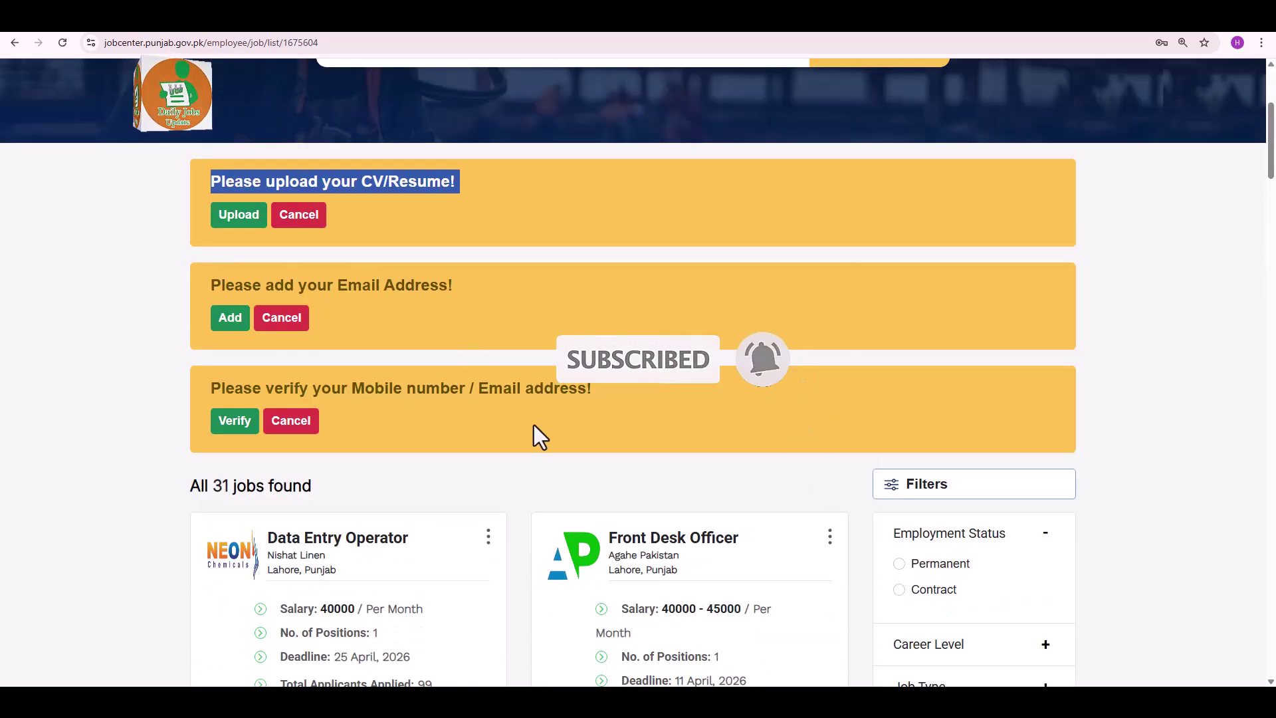
scroll(598, 439, down, 1)
scroll(943, 458, down, 2)
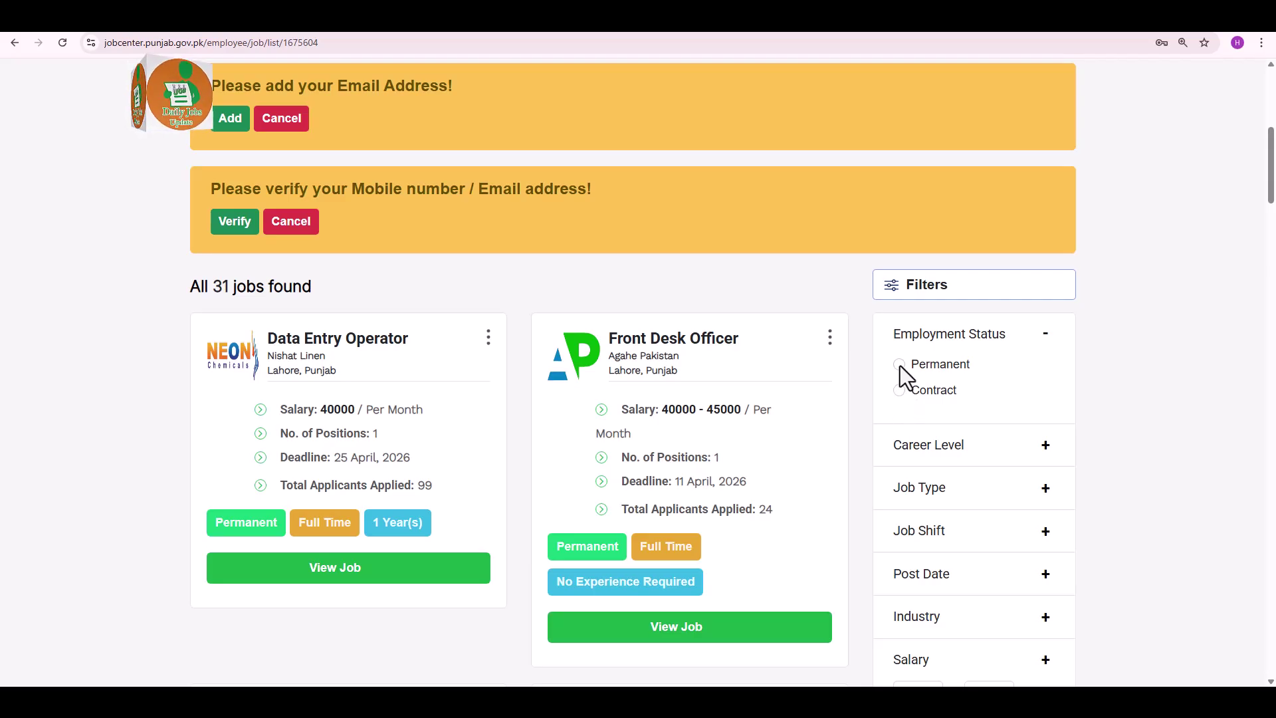
Step: Filter Employment Status to Permanent, then to Contract, and click the minimum Salary field
click(900, 365)
scroll(921, 392, down, 1)
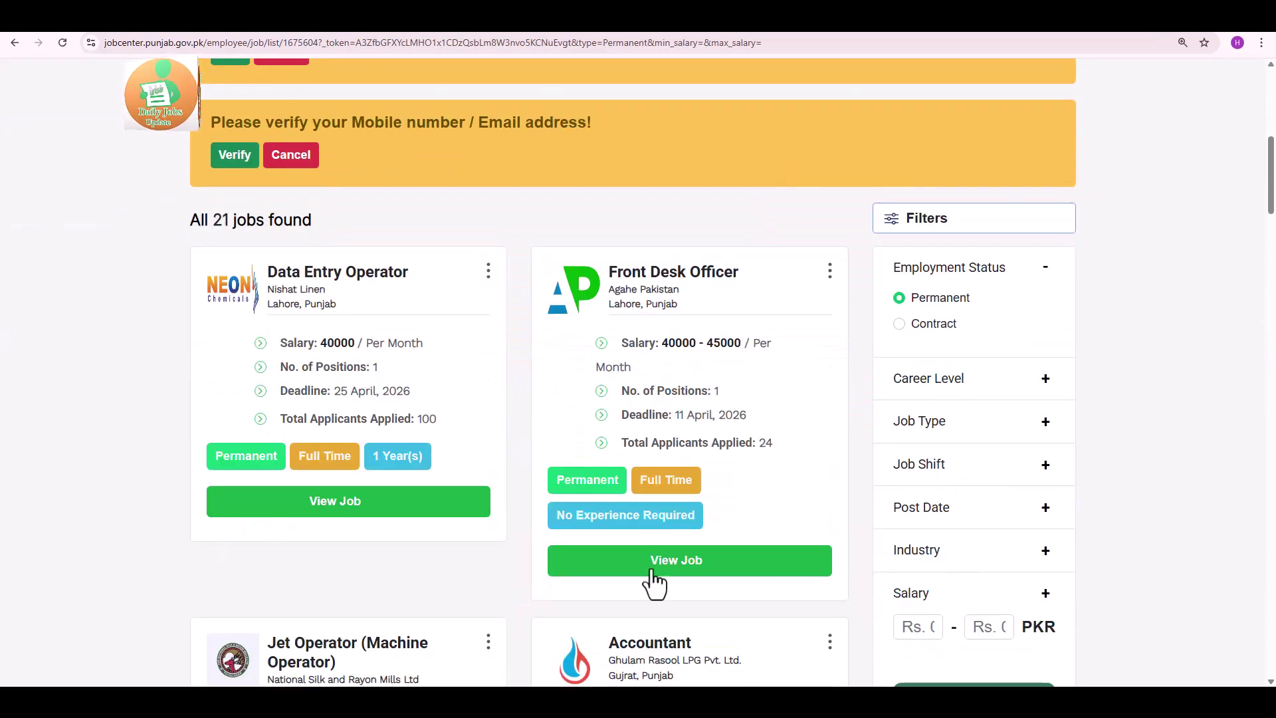
click(899, 324)
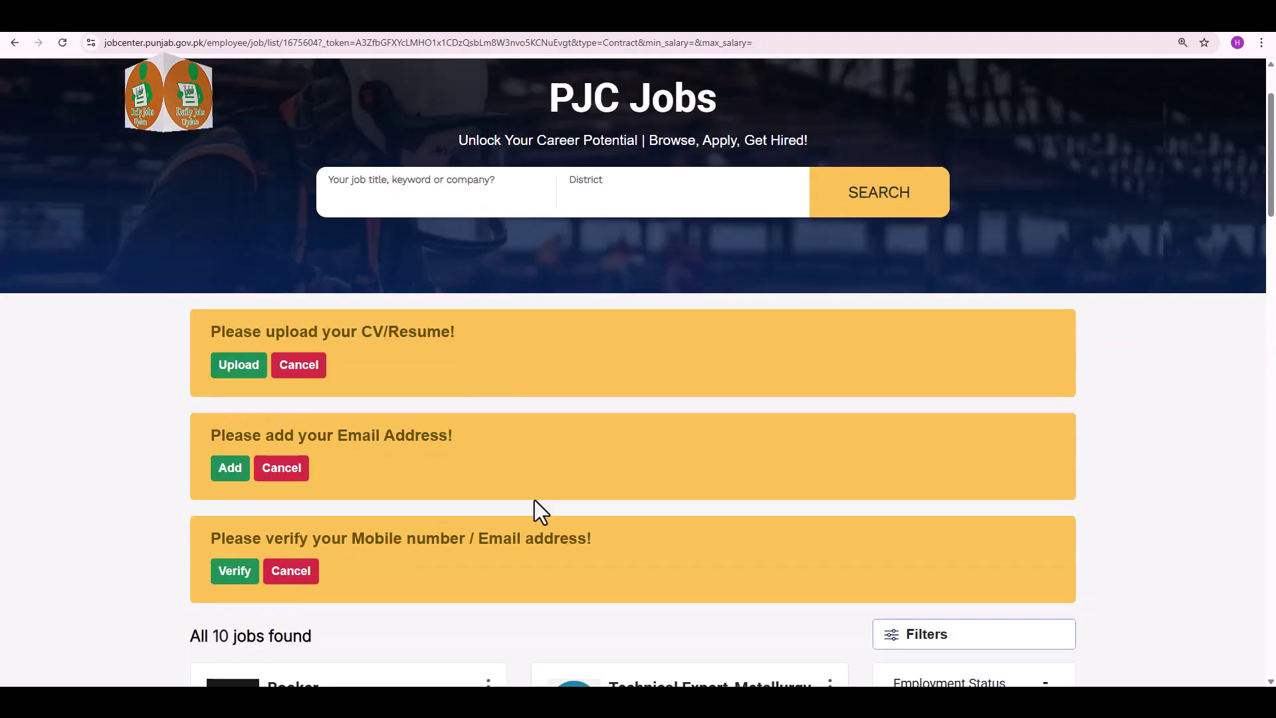
scroll(523, 465, down, 8)
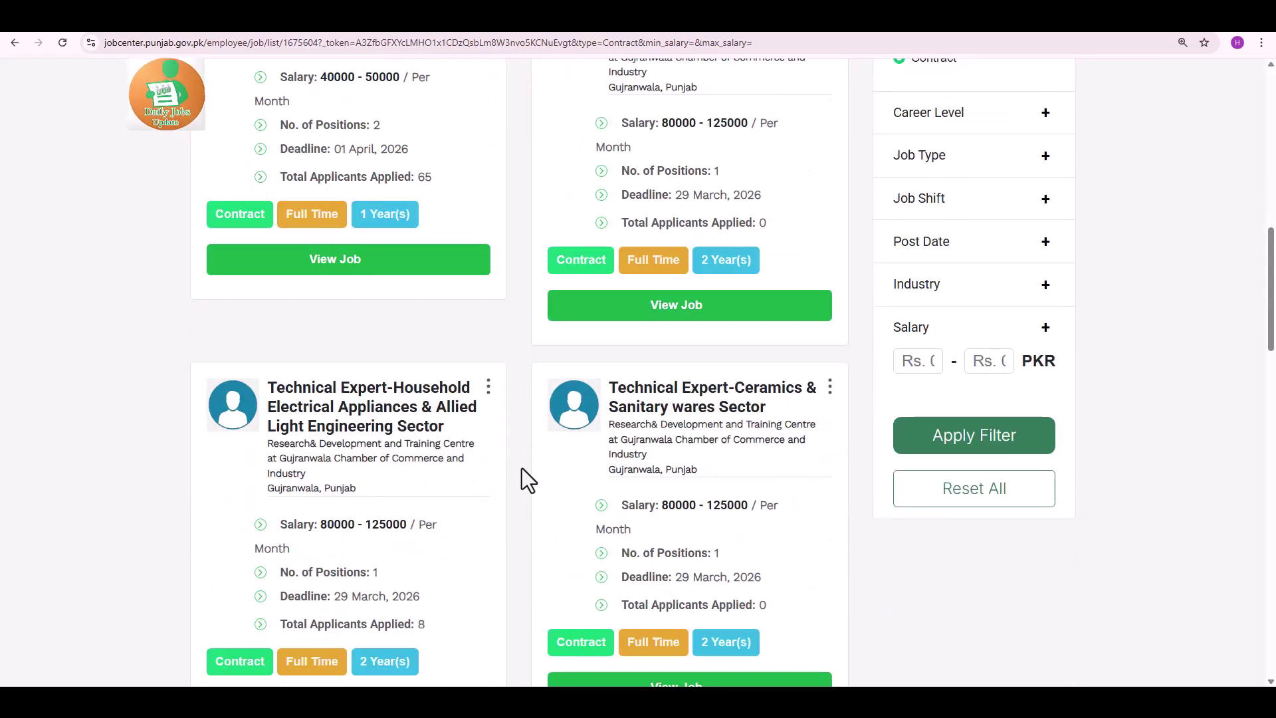
scroll(517, 454, up, 7)
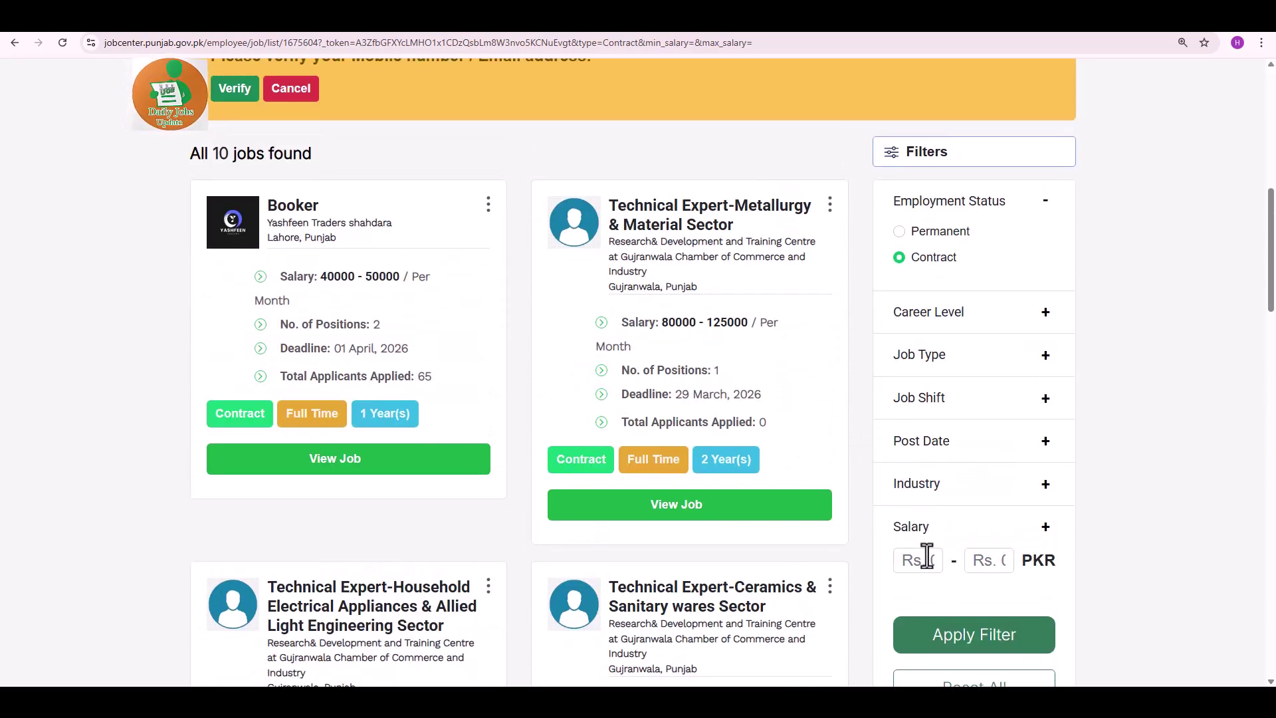
click(923, 560)
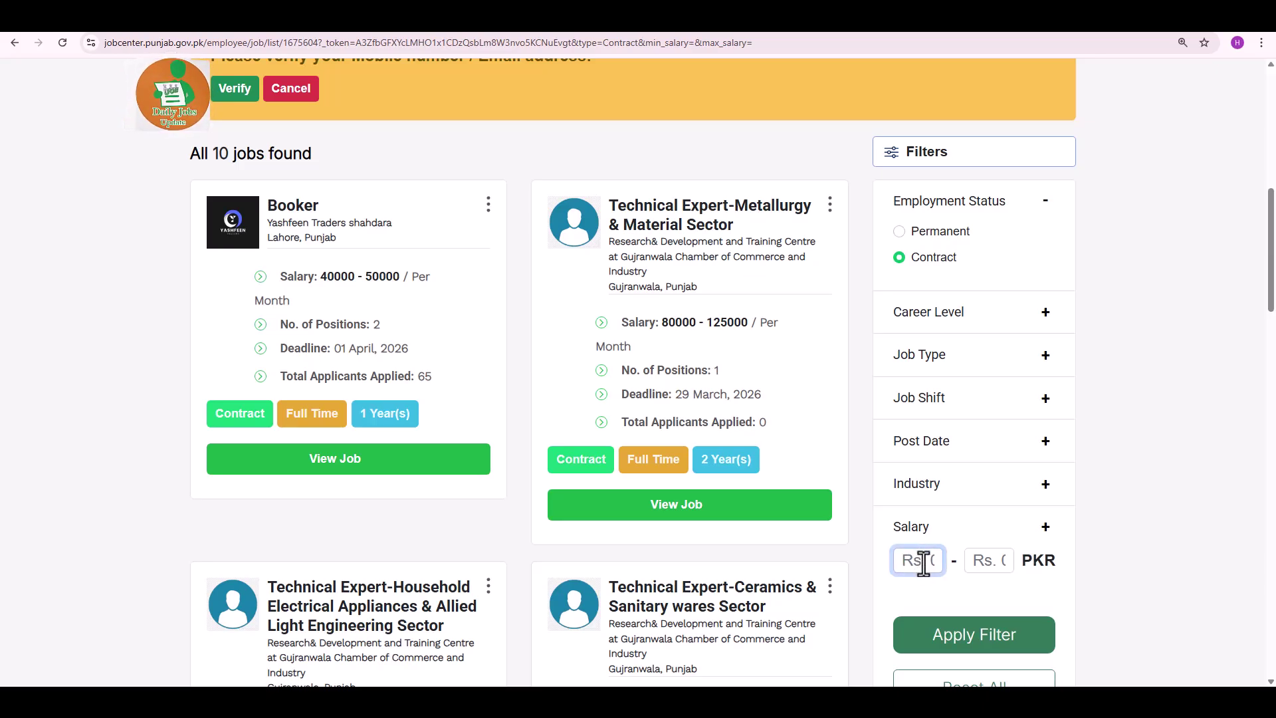
scroll(979, 565, up, 9)
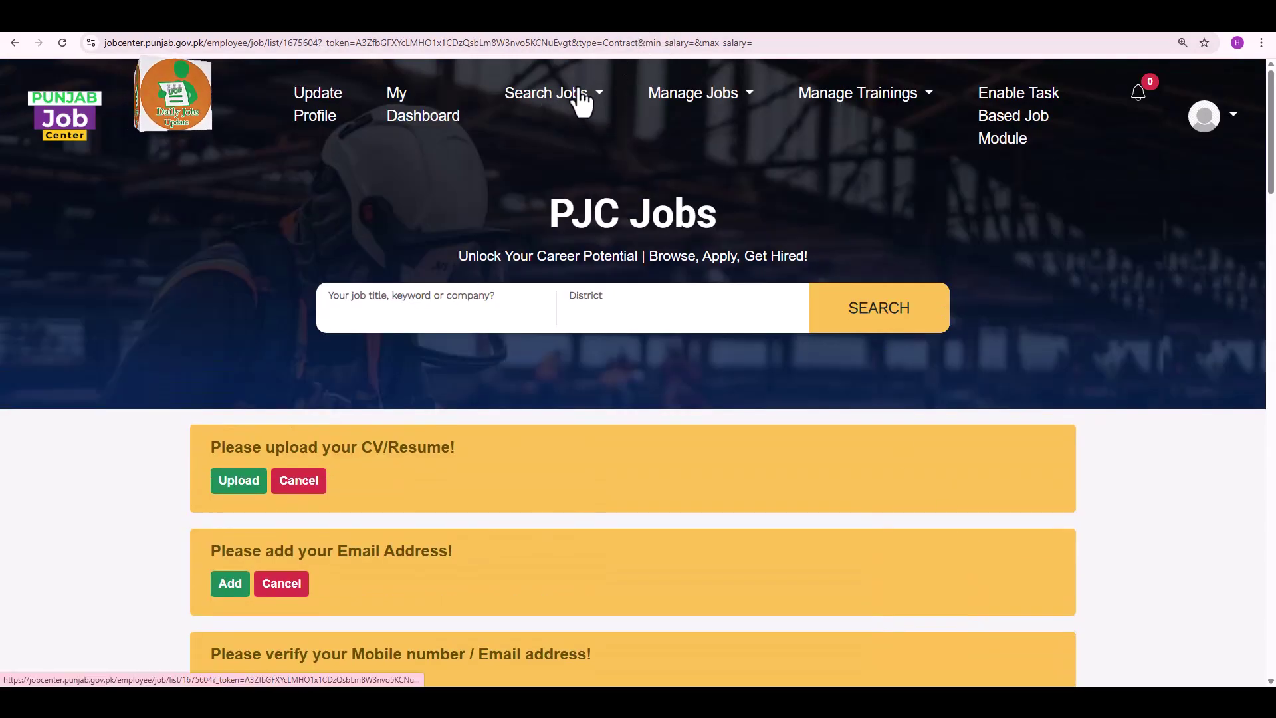
Step: Choose Classified Jobs under Search Jobs and browse the 8 ads, from Pakistan Navy to FC College
click(597, 101)
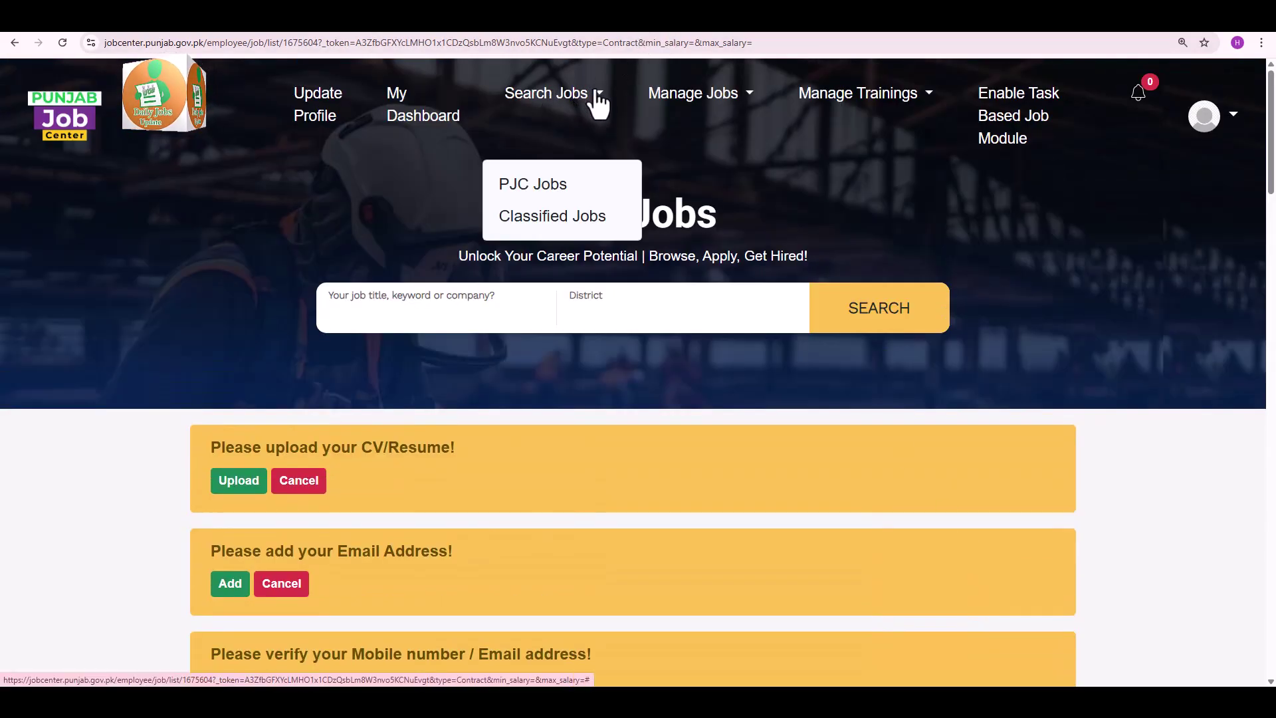
click(553, 225)
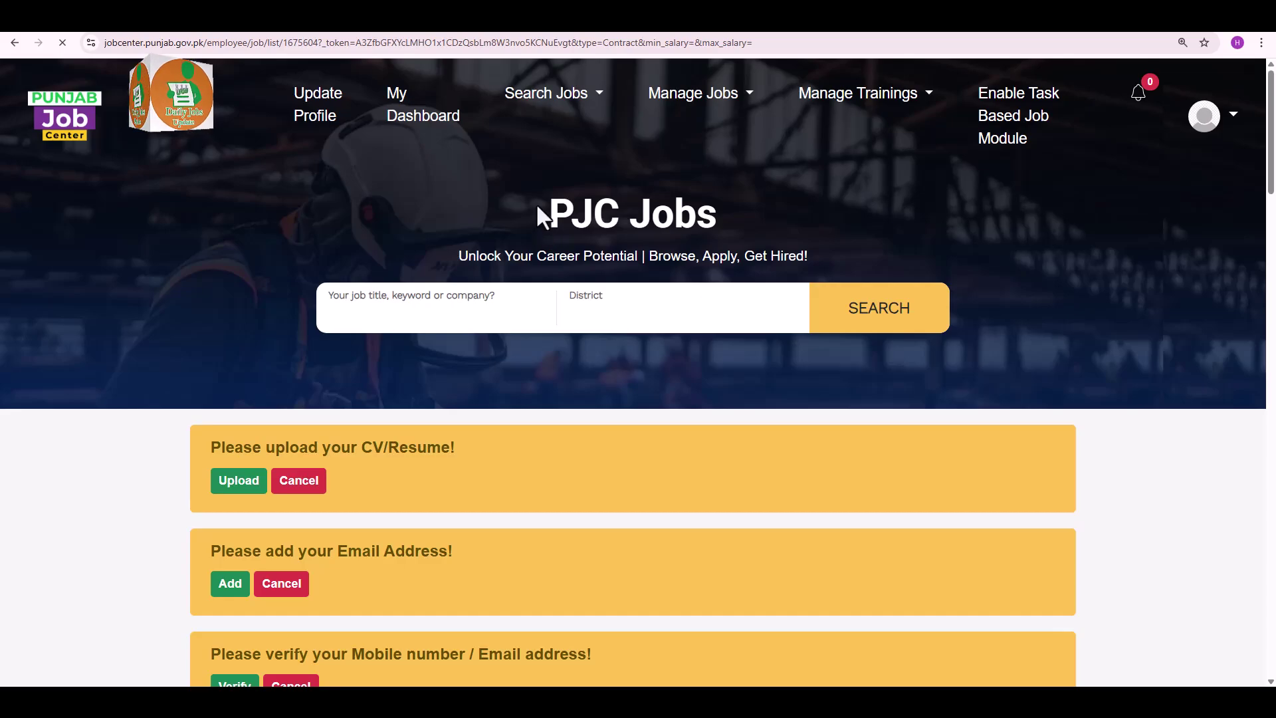
scroll(535, 202, down, 7)
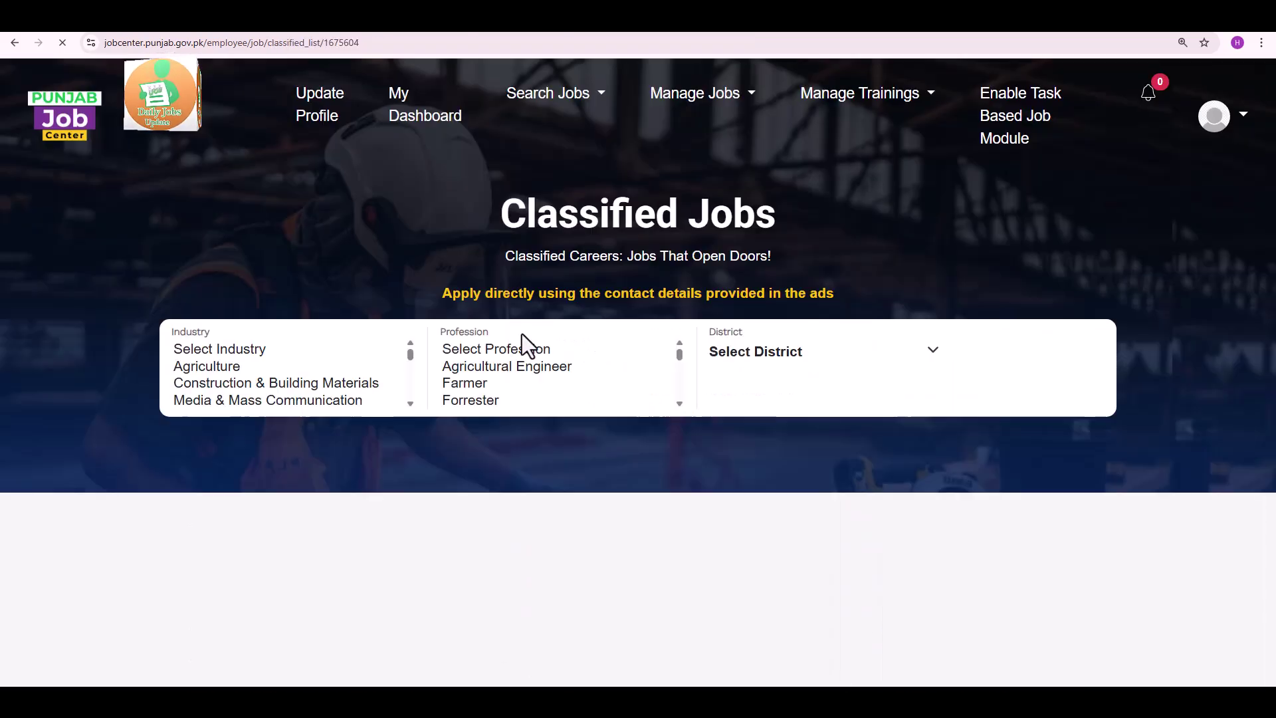
scroll(525, 399, down, 4)
scroll(473, 442, down, 3)
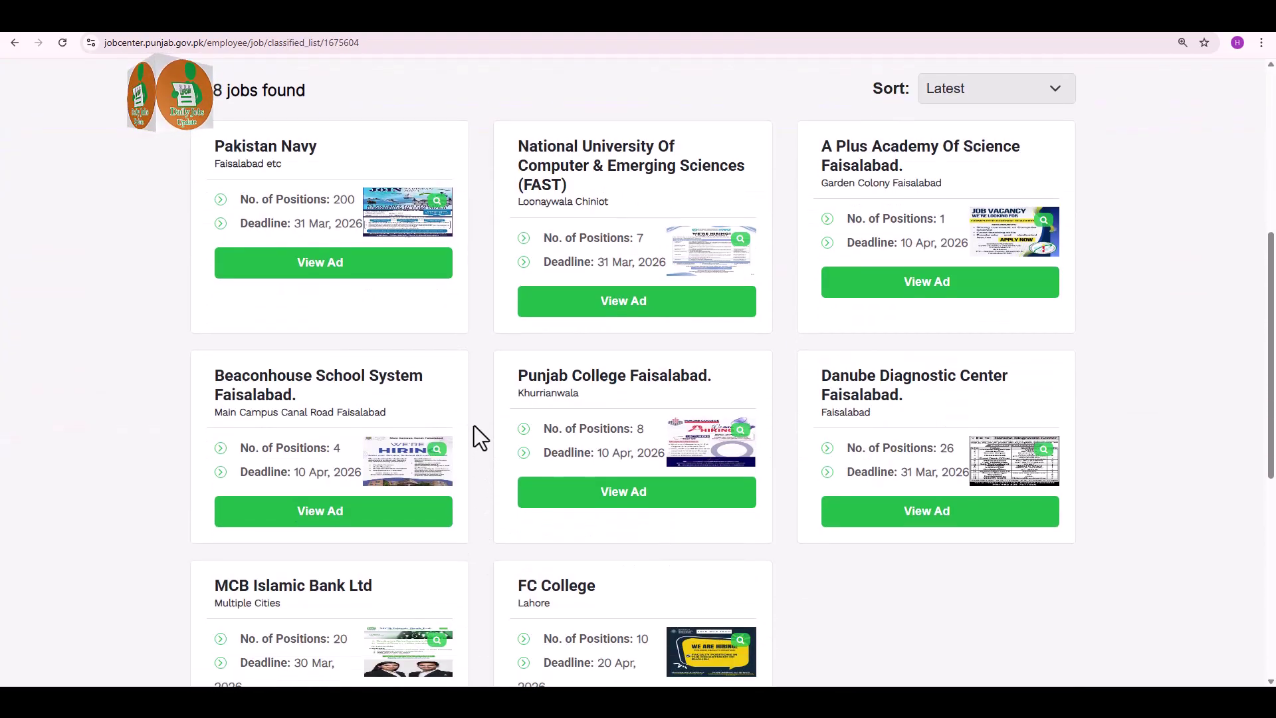
scroll(507, 433, up, 4)
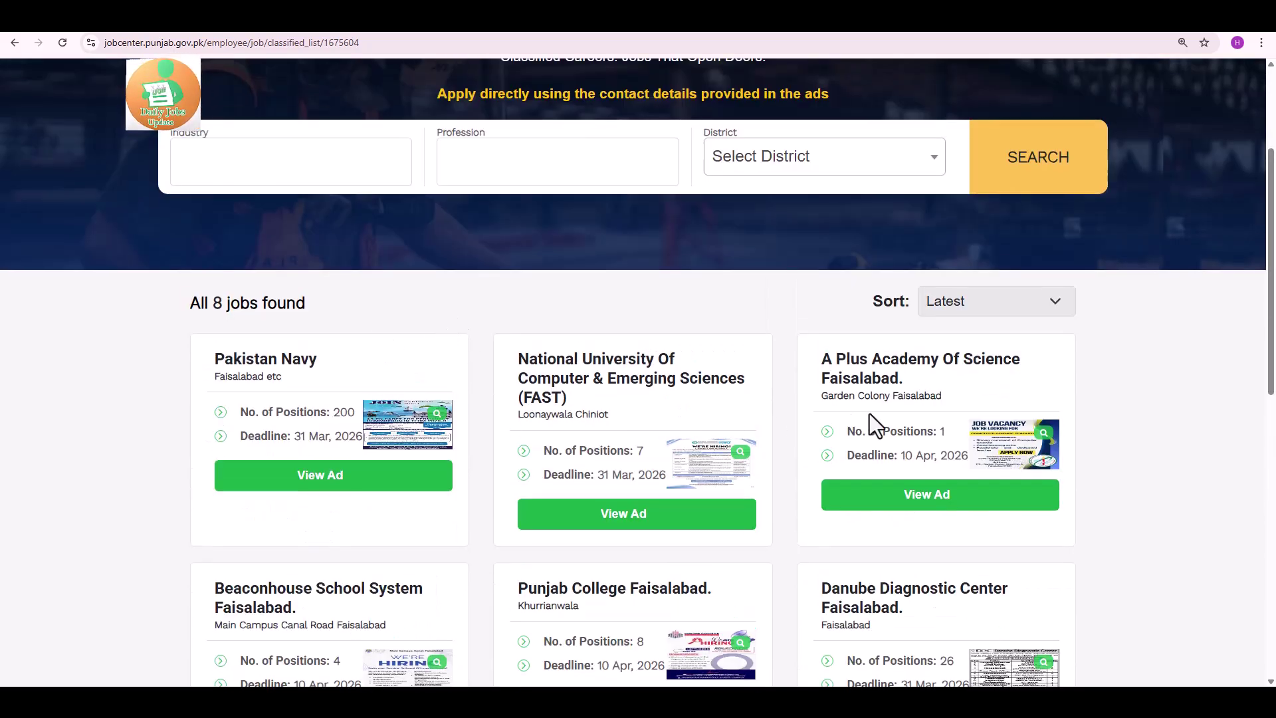
scroll(471, 427, down, 2)
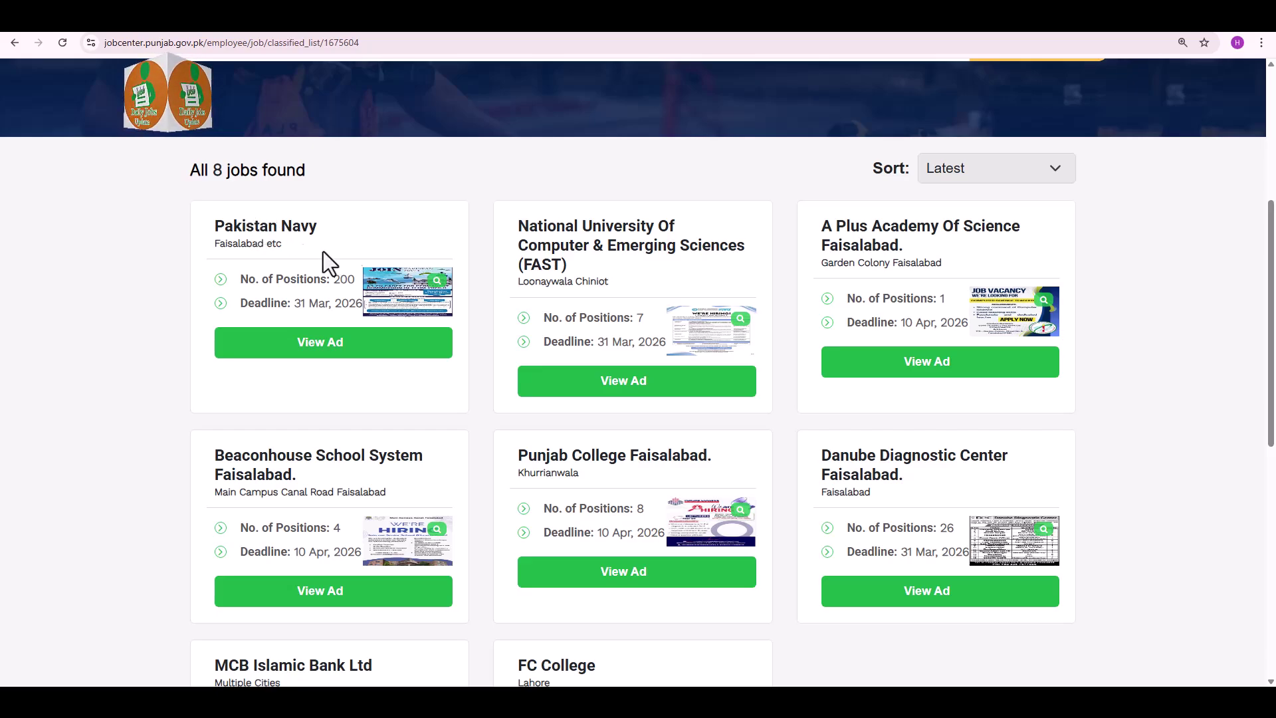
scroll(650, 276, down, 2)
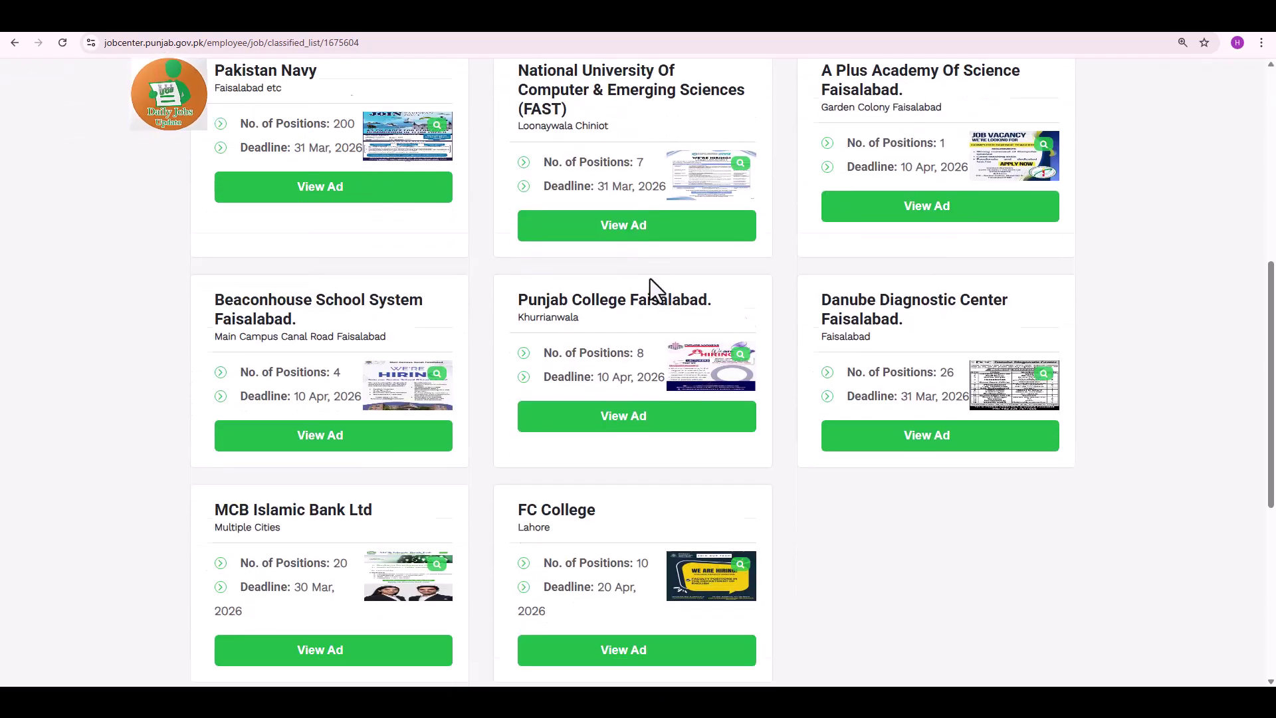
scroll(650, 278, down, 1)
scroll(678, 286, down, 2)
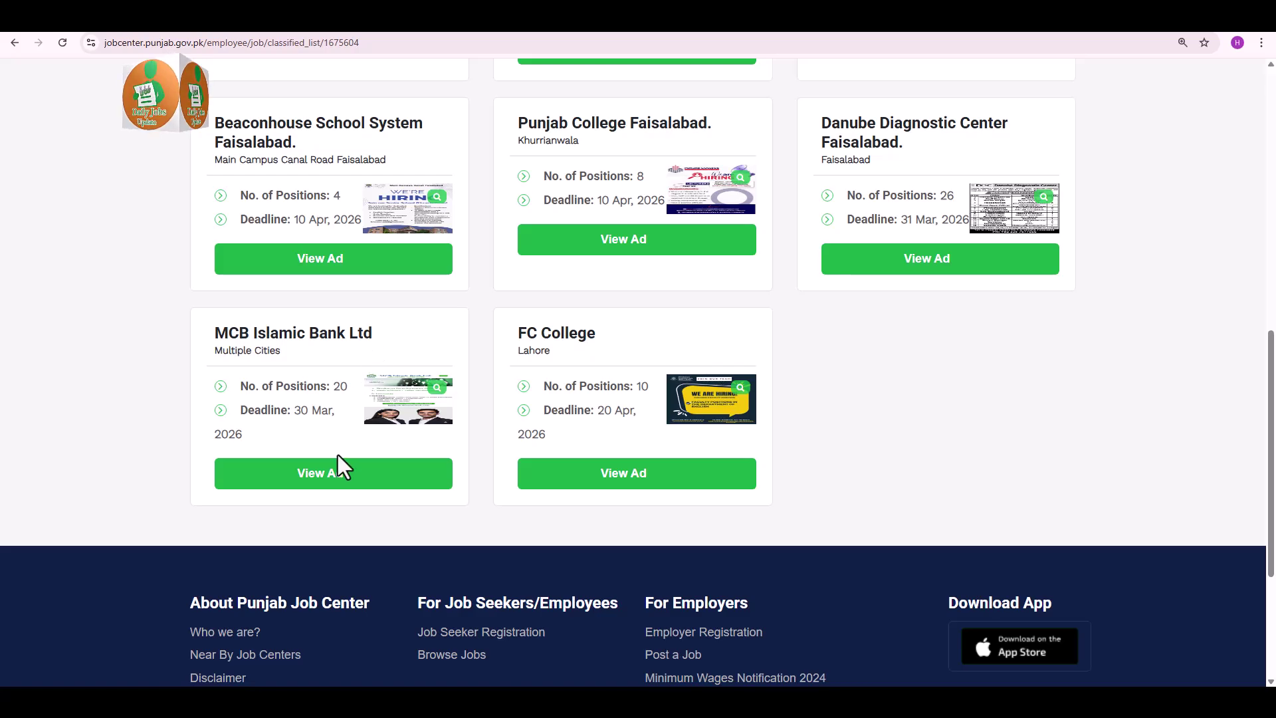
click(313, 476)
scroll(601, 464, down, 2)
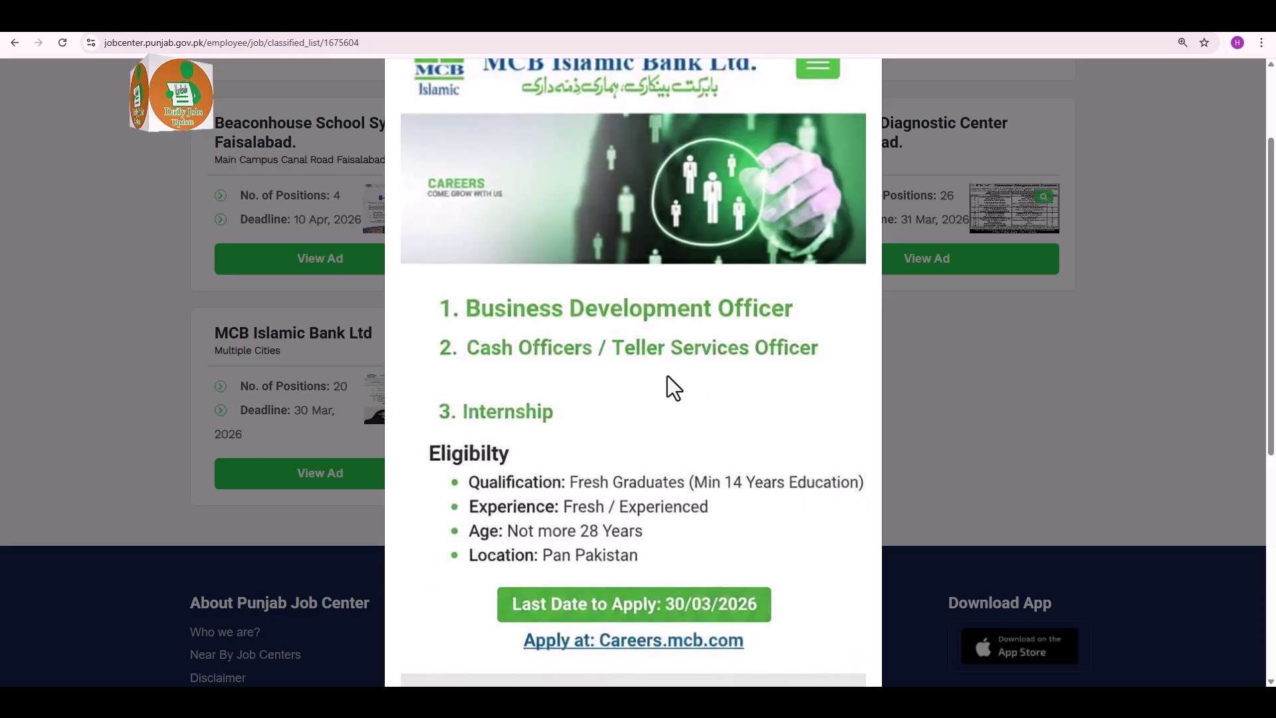
scroll(668, 392, down, 3)
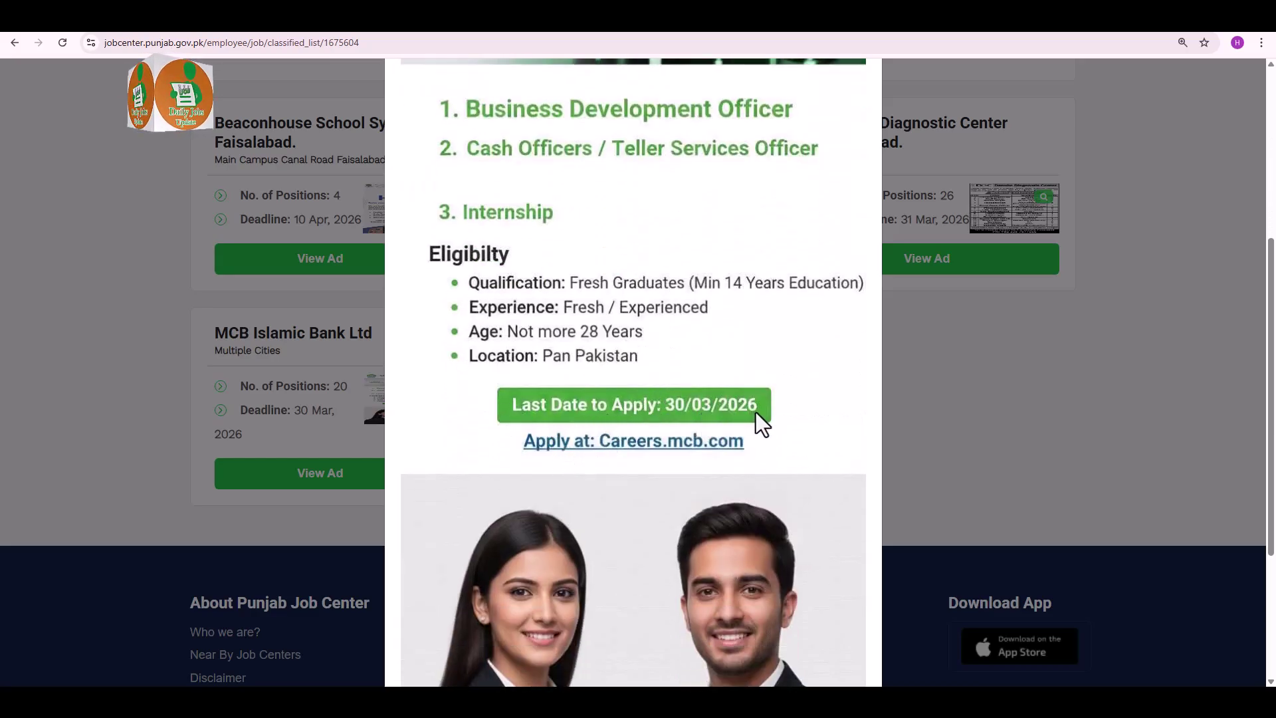
scroll(658, 432, down, 2)
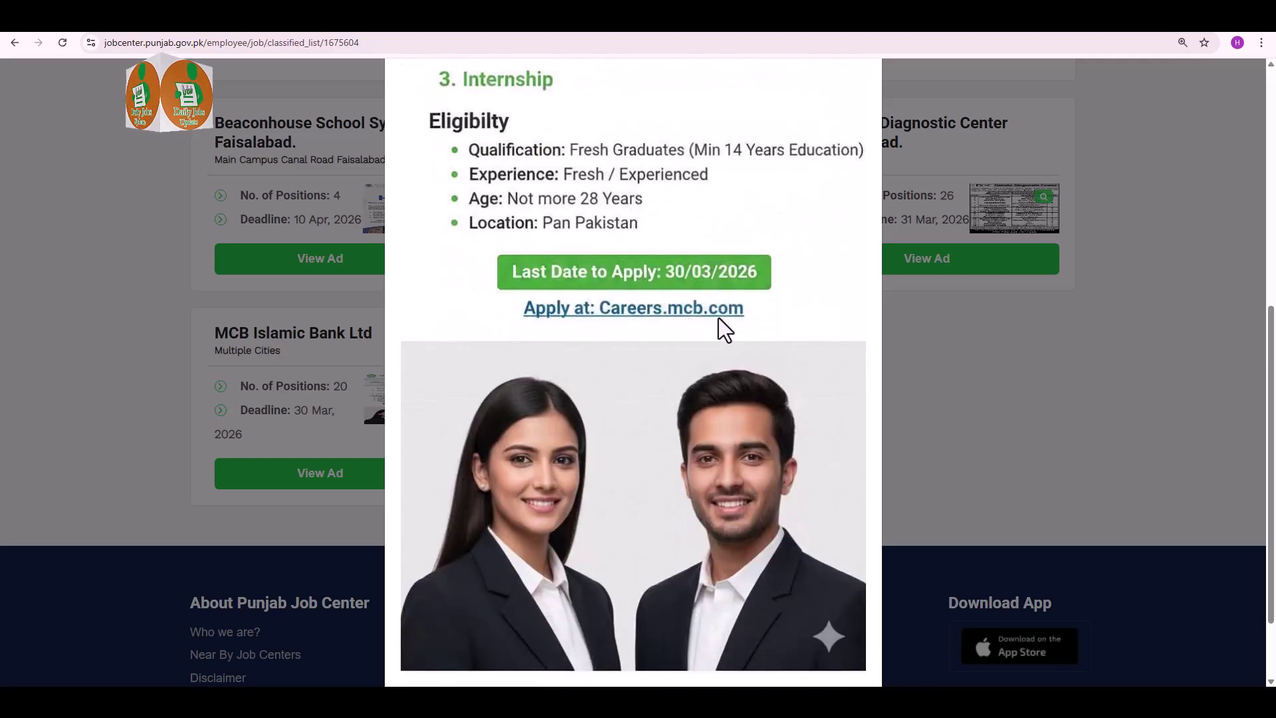
scroll(729, 329, down, 1)
scroll(730, 328, down, 1)
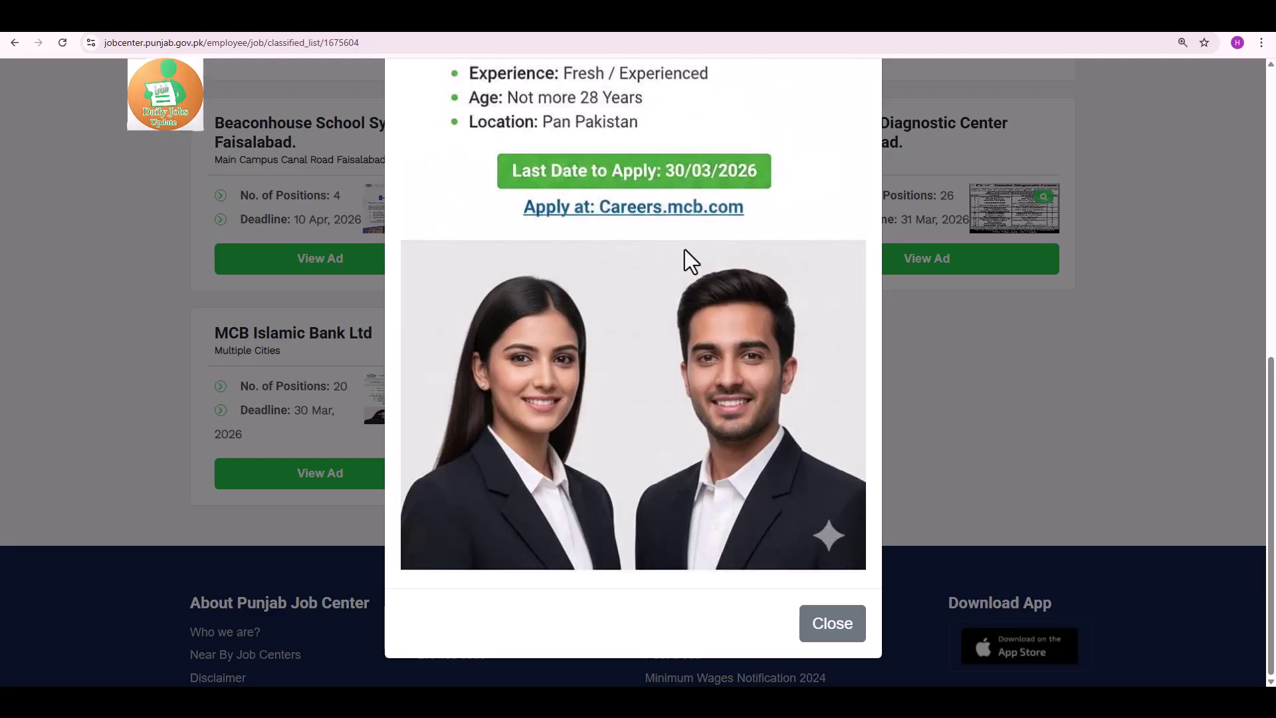
scroll(628, 224, up, 7)
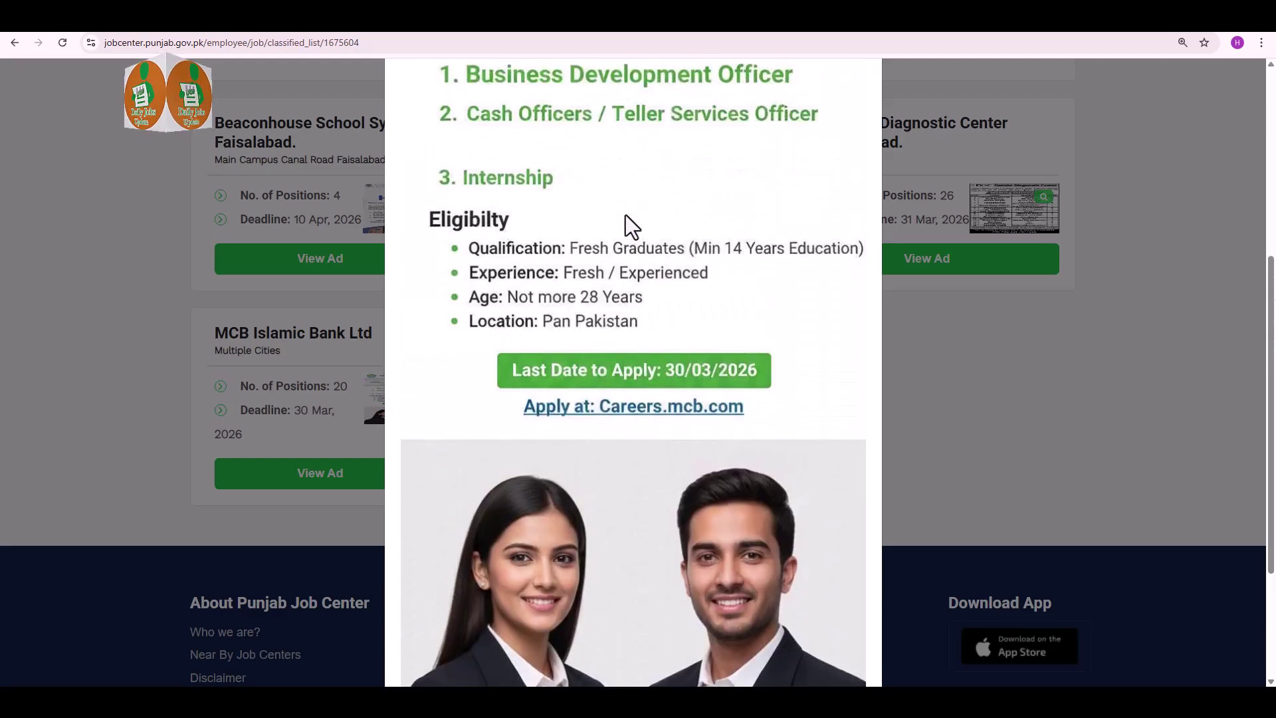
scroll(628, 223, up, 1)
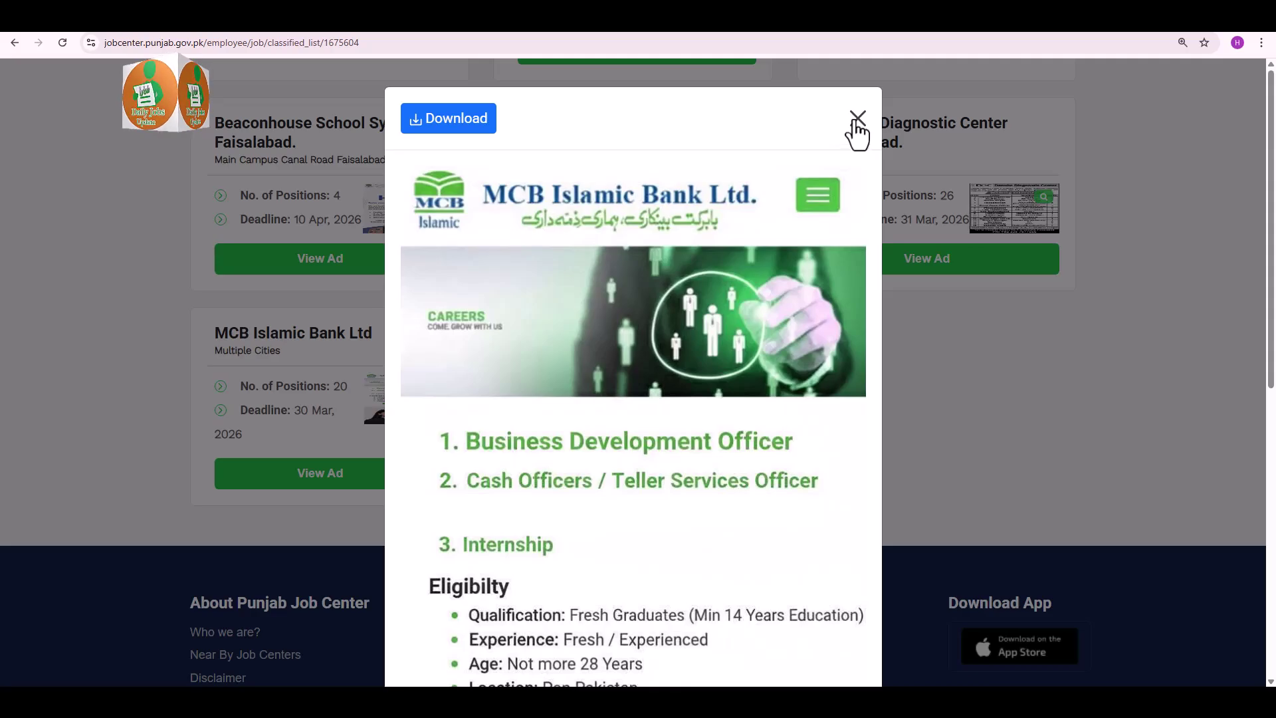
click(855, 123)
scroll(784, 392, up, 1)
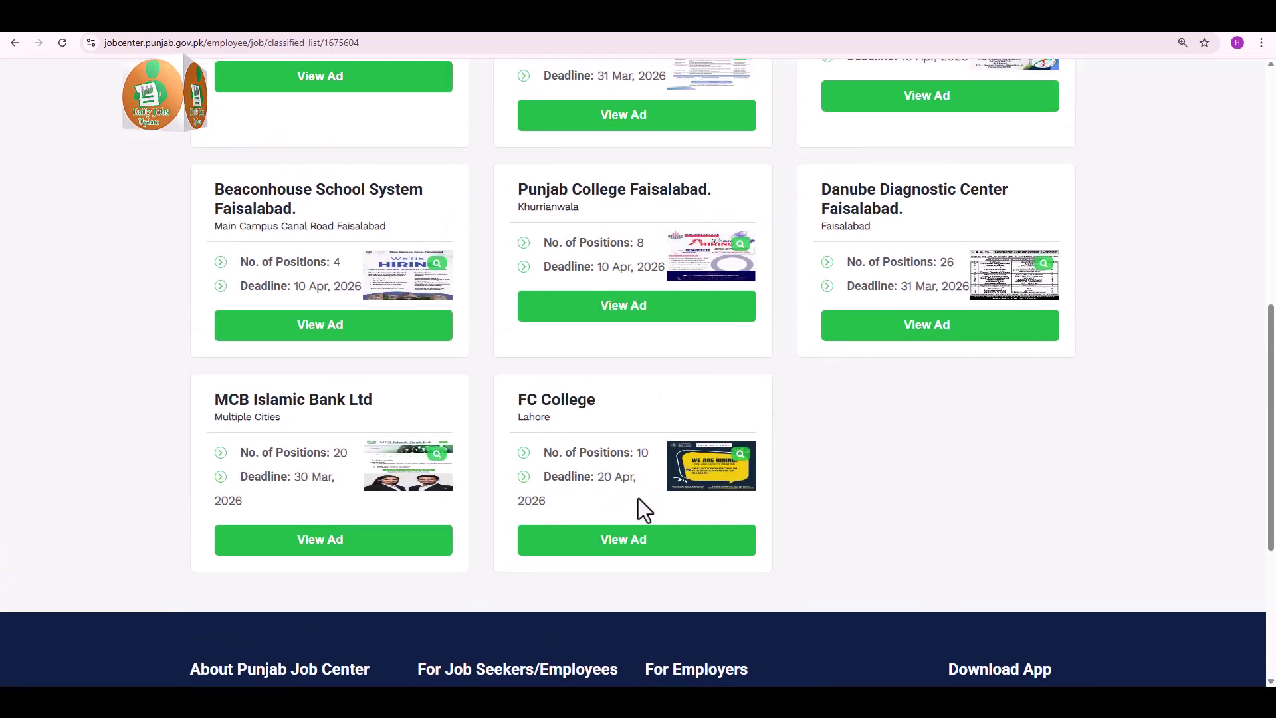
scroll(612, 520, up, 4)
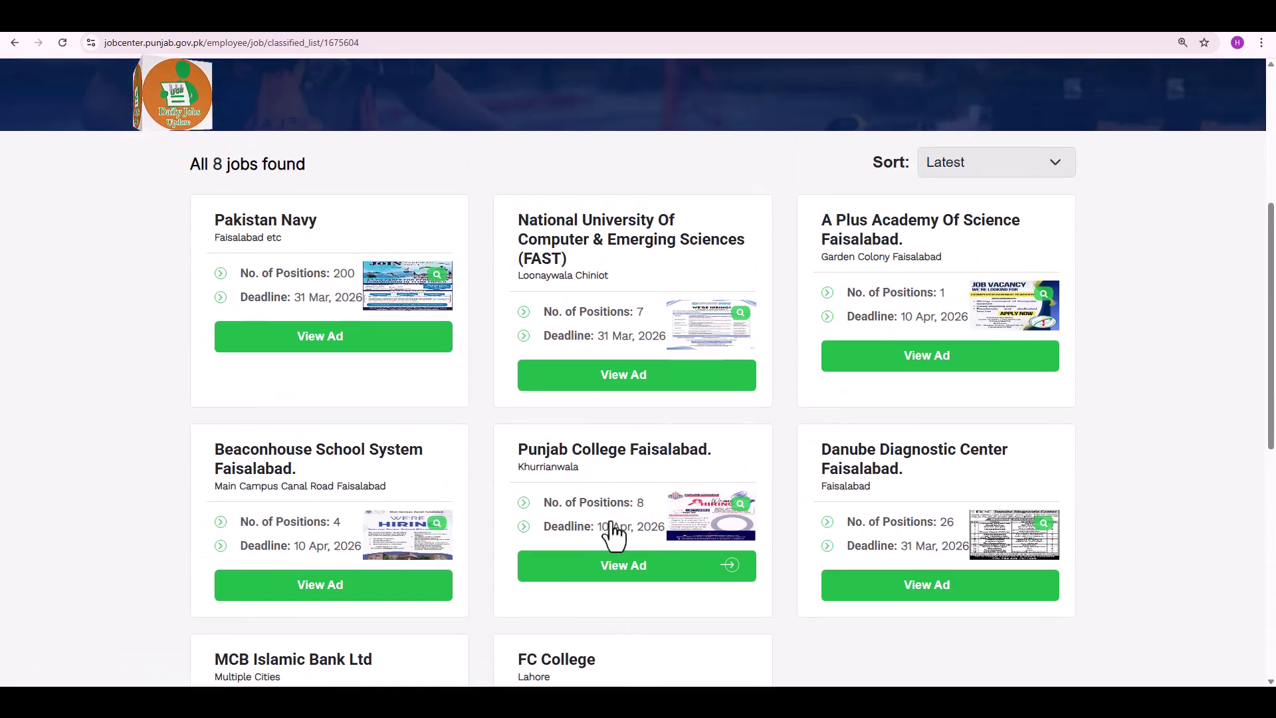
Step: Sort the classified jobs by Oldest so FC College leads, then open the Manage Jobs dropdown
click(940, 166)
click(954, 214)
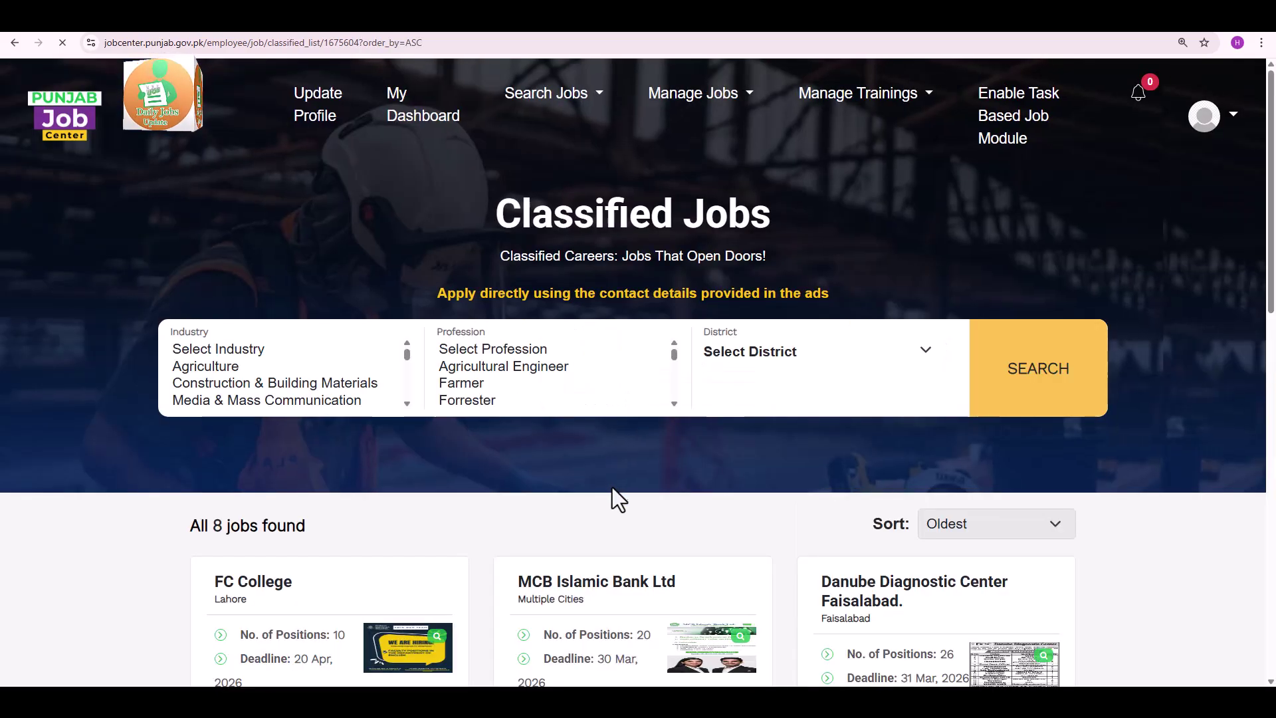
scroll(616, 480, down, 2)
scroll(616, 480, down, 6)
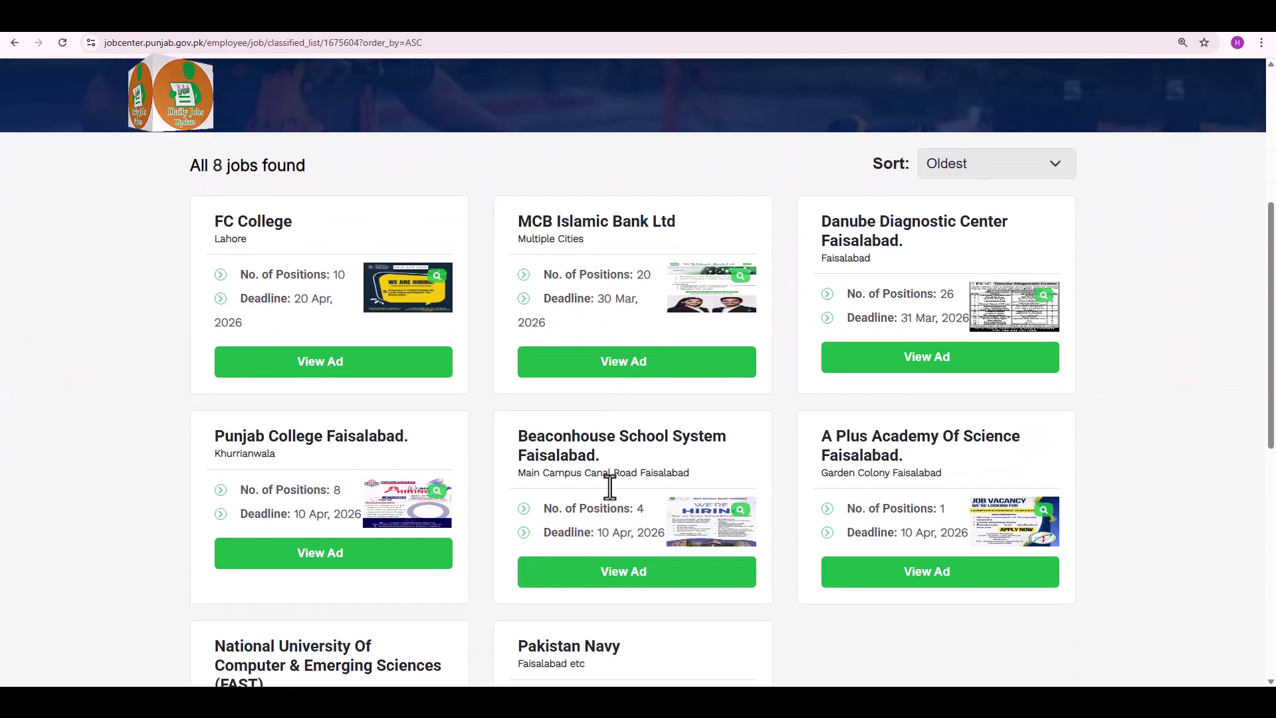
scroll(612, 516, up, 9)
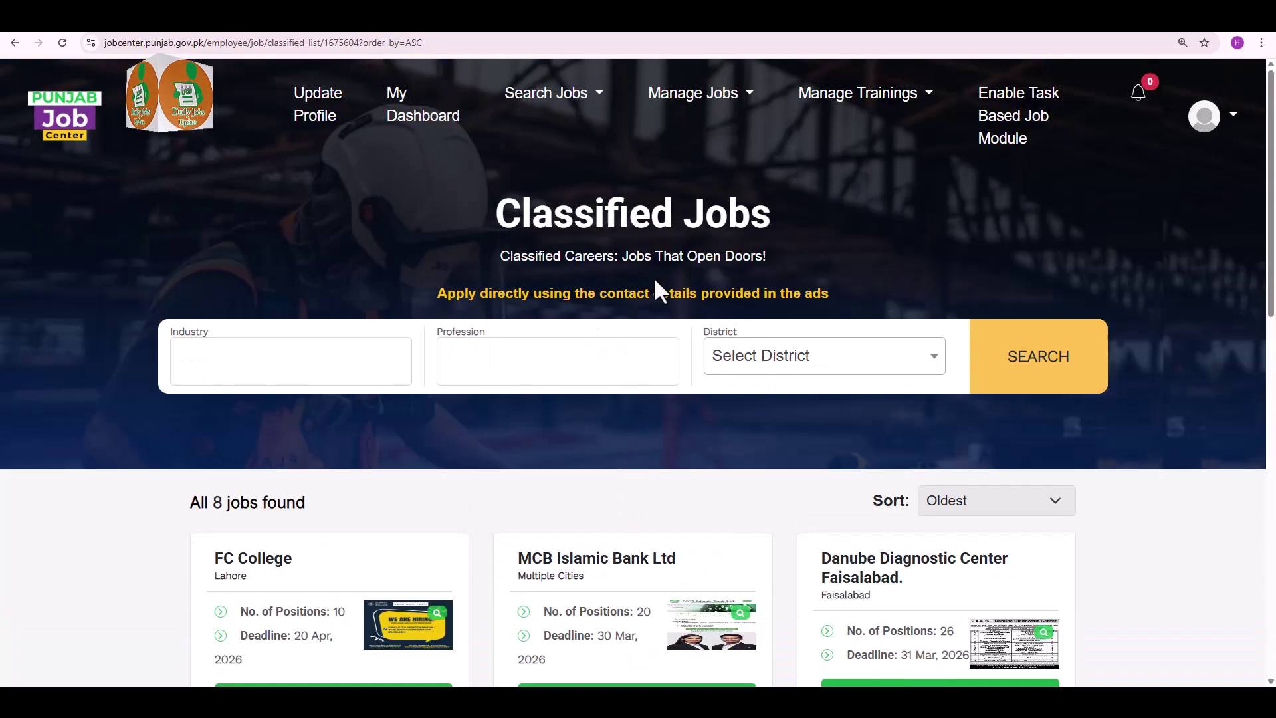
click(706, 106)
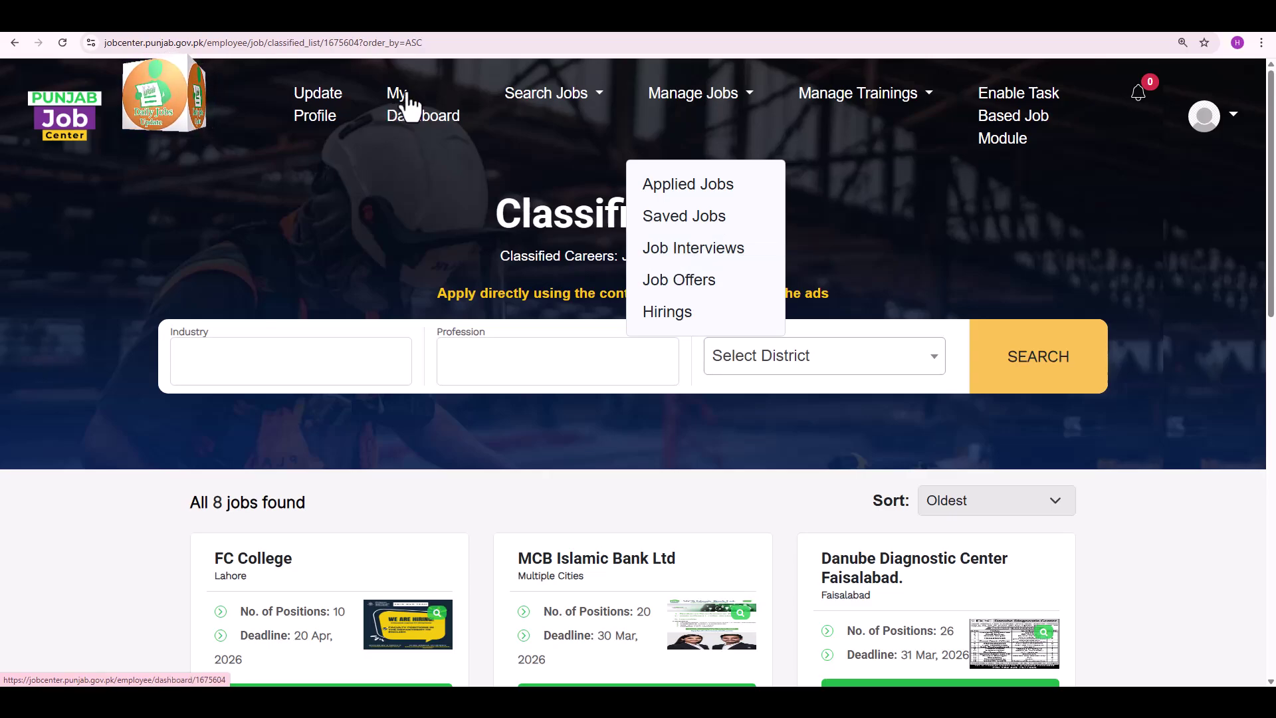
Step: Open My Dashboard showing zero applied jobs, offers, interviews and hires, then the My Profile page
click(418, 121)
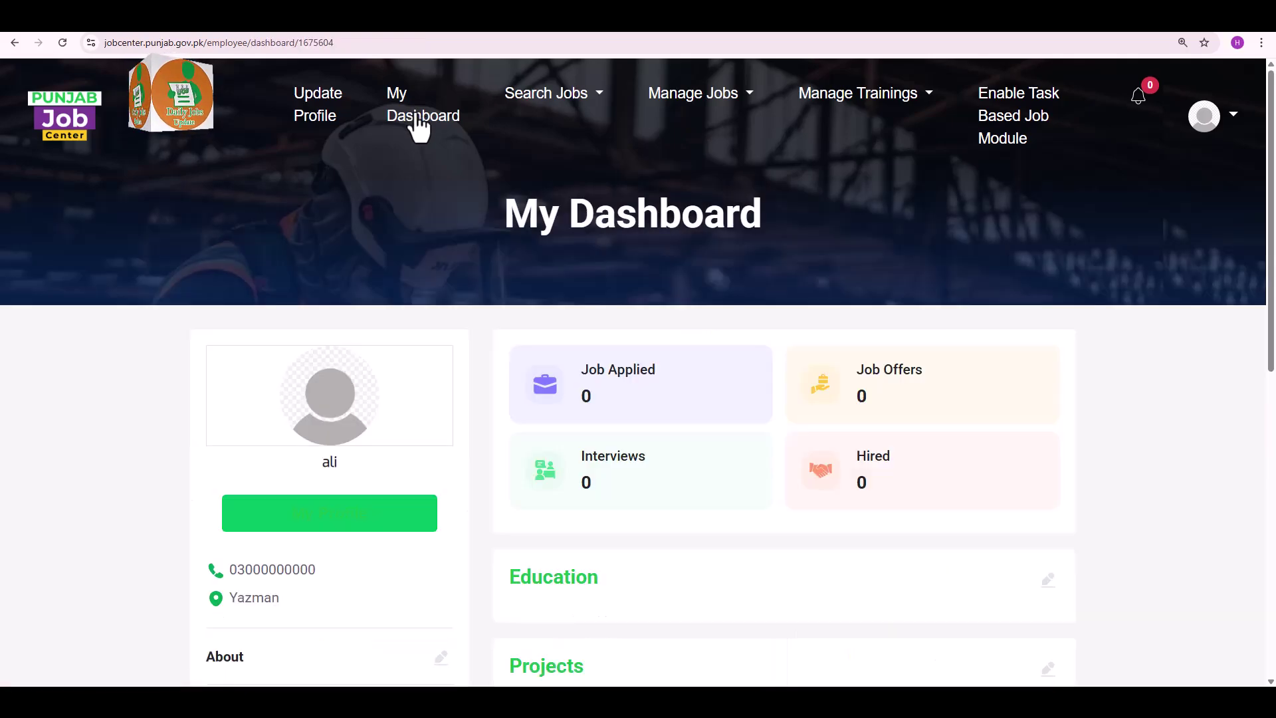
scroll(544, 300, down, 2)
scroll(544, 314, down, 1)
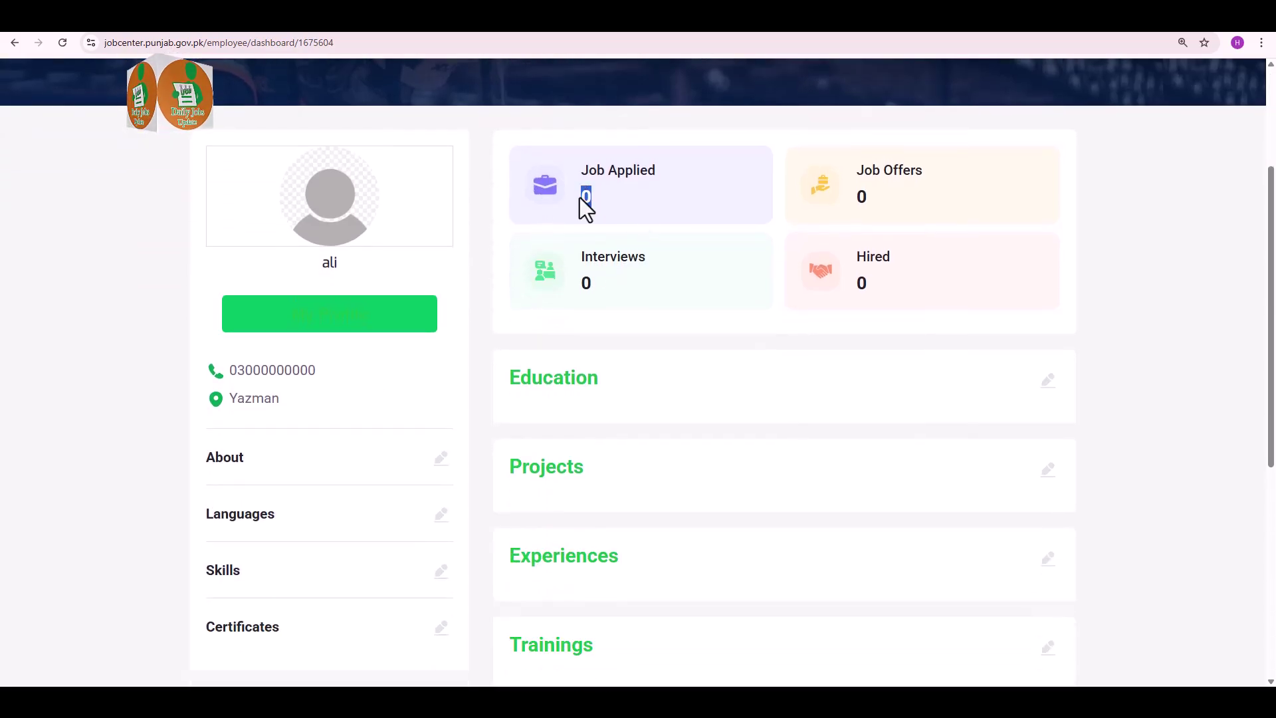
click(653, 193)
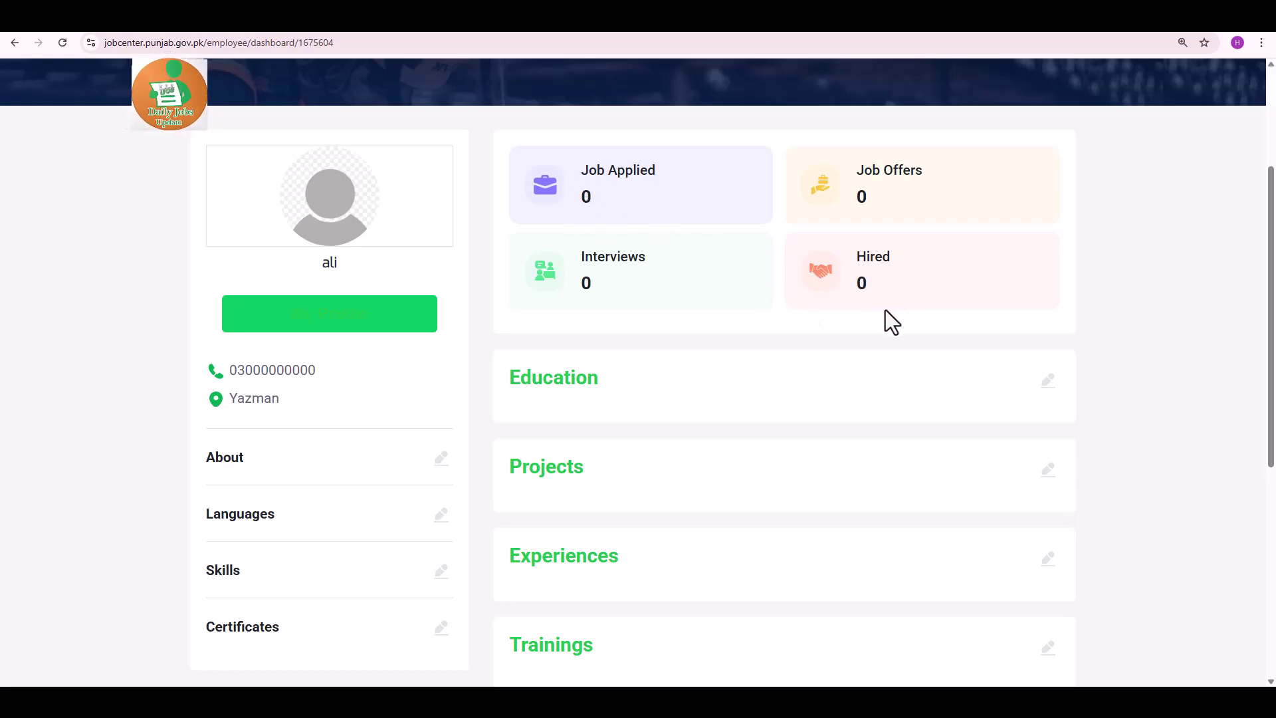
scroll(885, 311, down, 1)
scroll(572, 326, down, 1)
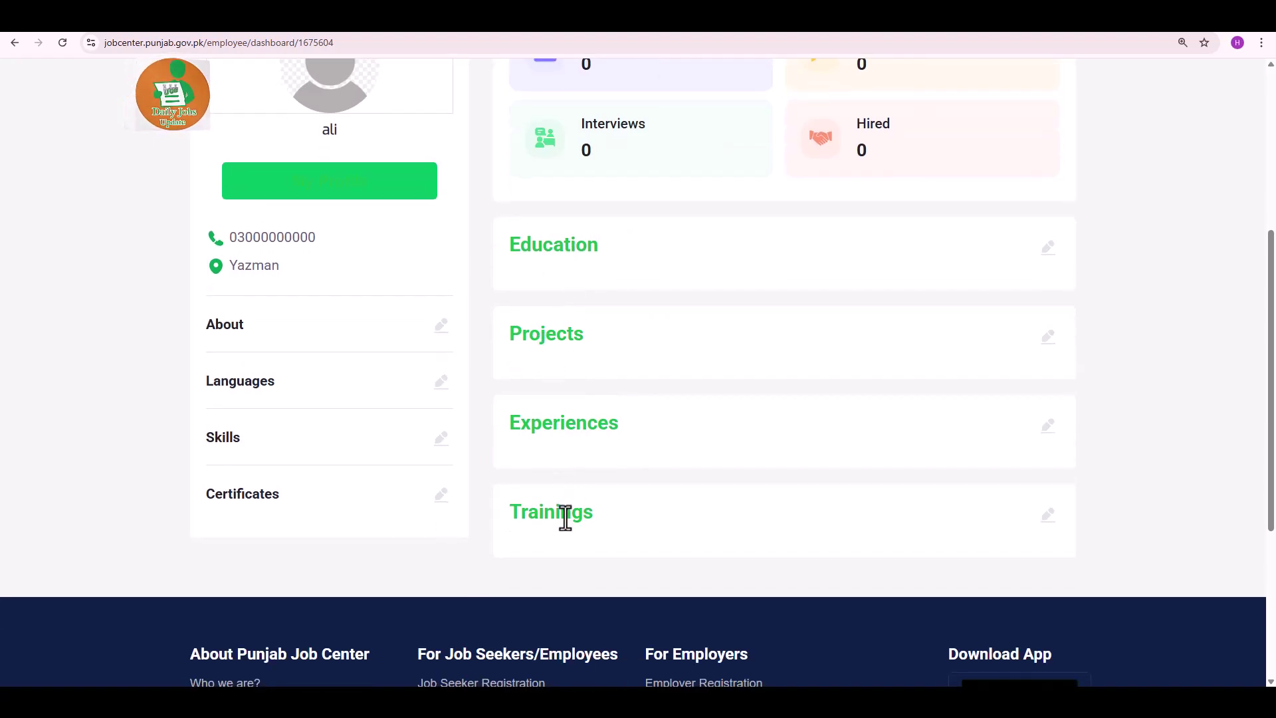
scroll(659, 390, up, 5)
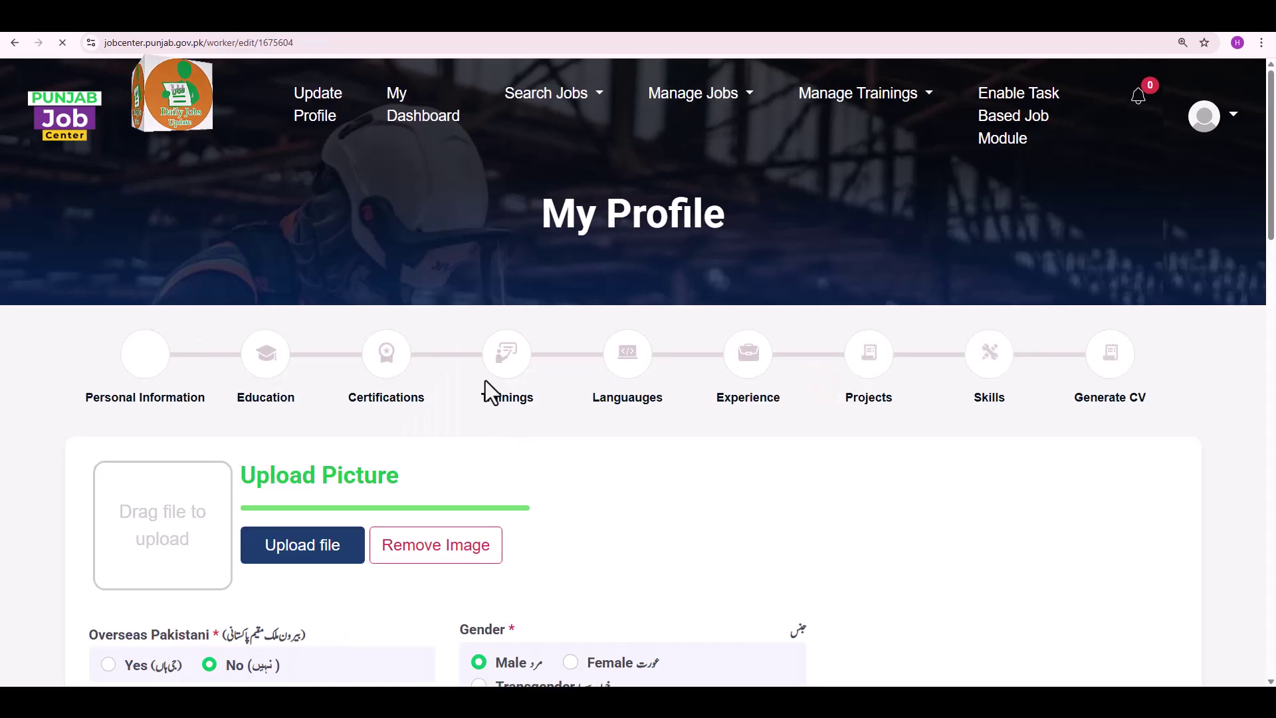
Step: Scroll through the My Profile personal, CNIC and contact fields and return to the top
scroll(489, 392, down, 3)
scroll(436, 441, down, 1)
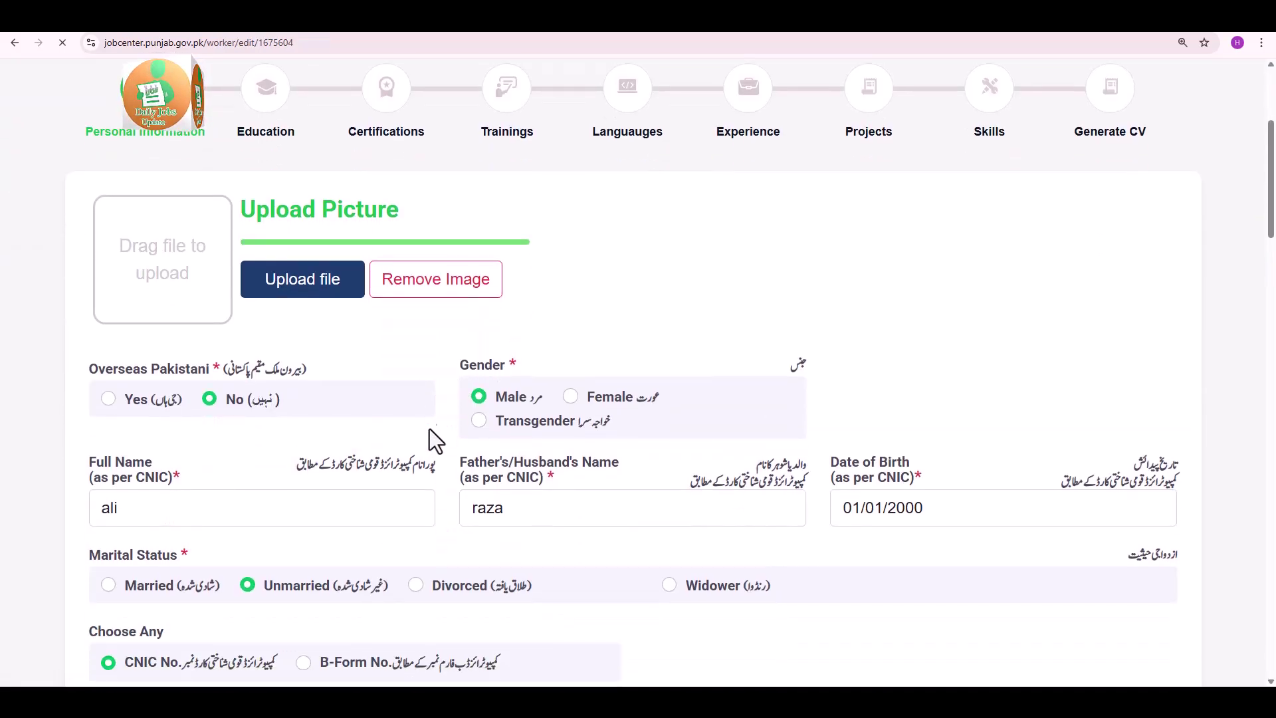
scroll(299, 372, up, 2)
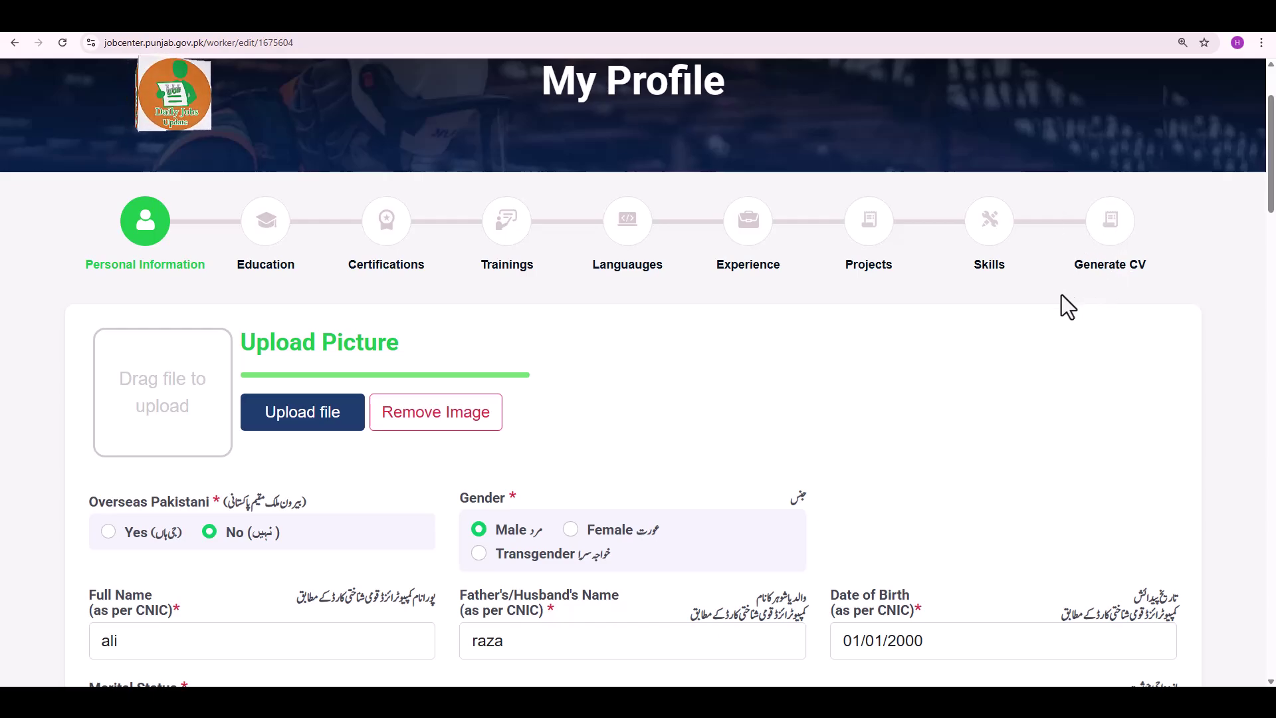
scroll(1016, 346, down, 10)
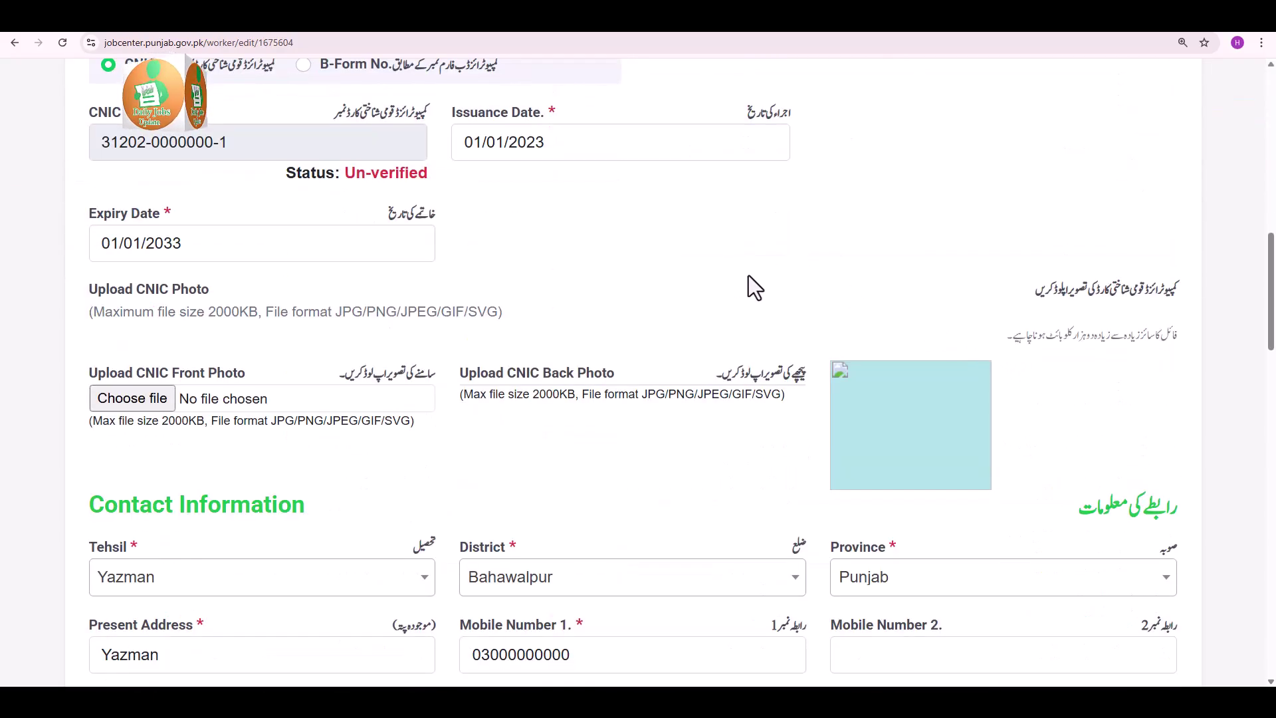
scroll(575, 457, down, 13)
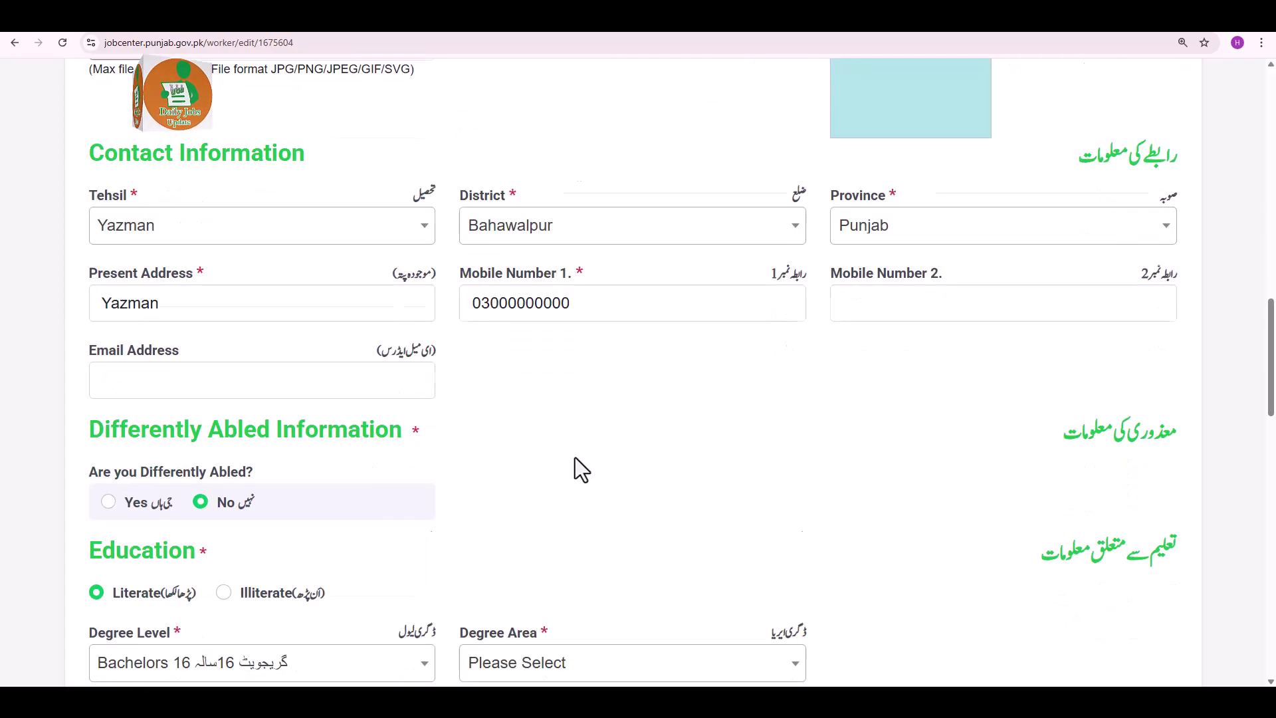
scroll(578, 466, up, 4)
scroll(575, 458, up, 15)
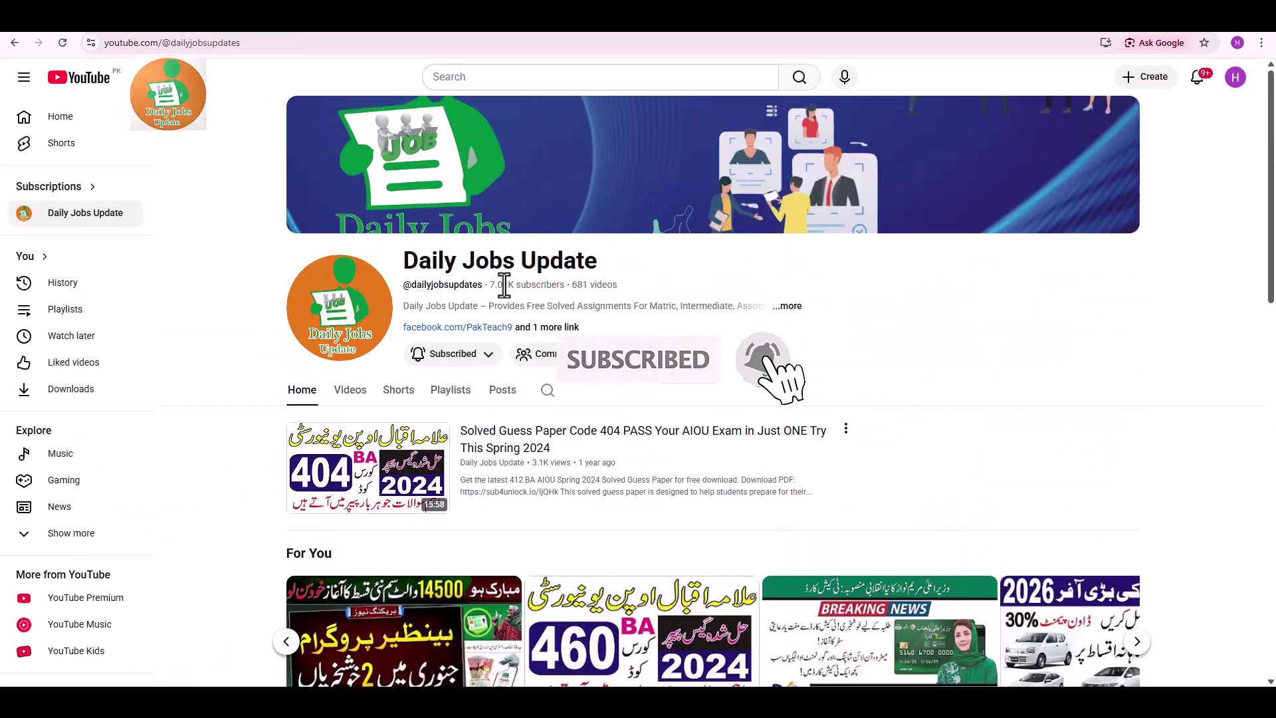
Step: Open the notification menu of the Daily Jobs Update channel's Subscribed button
click(490, 359)
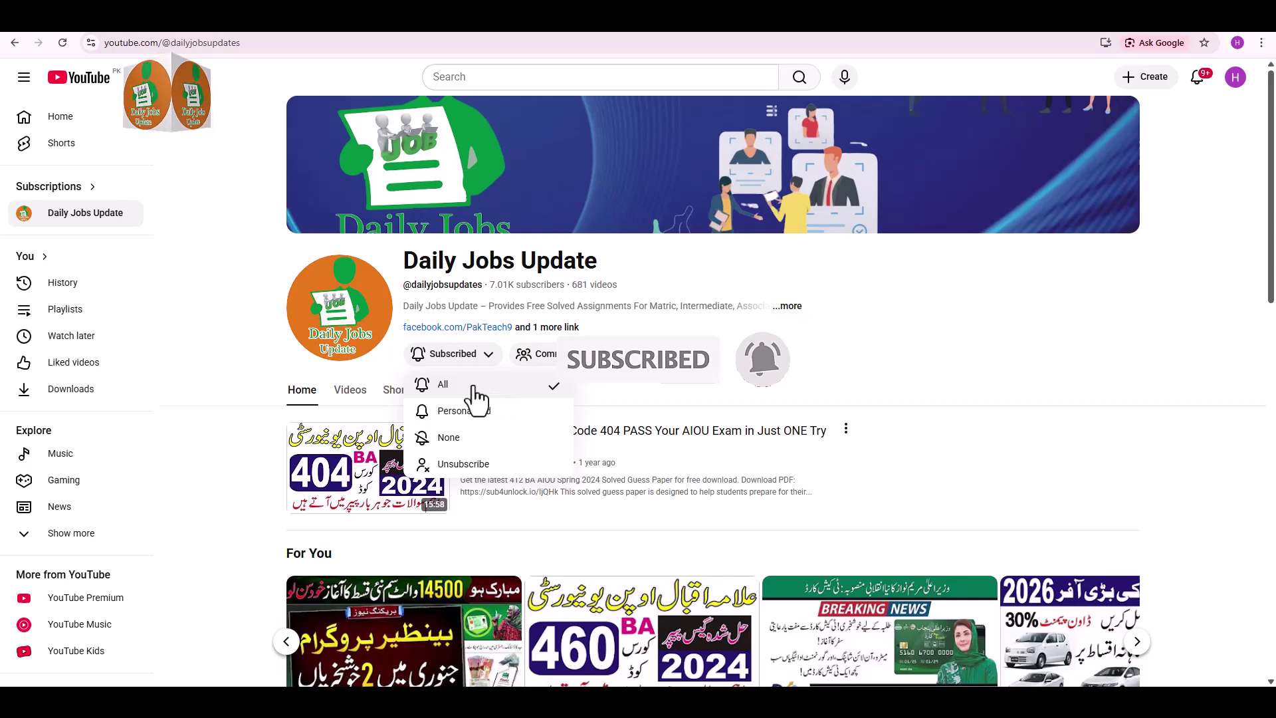